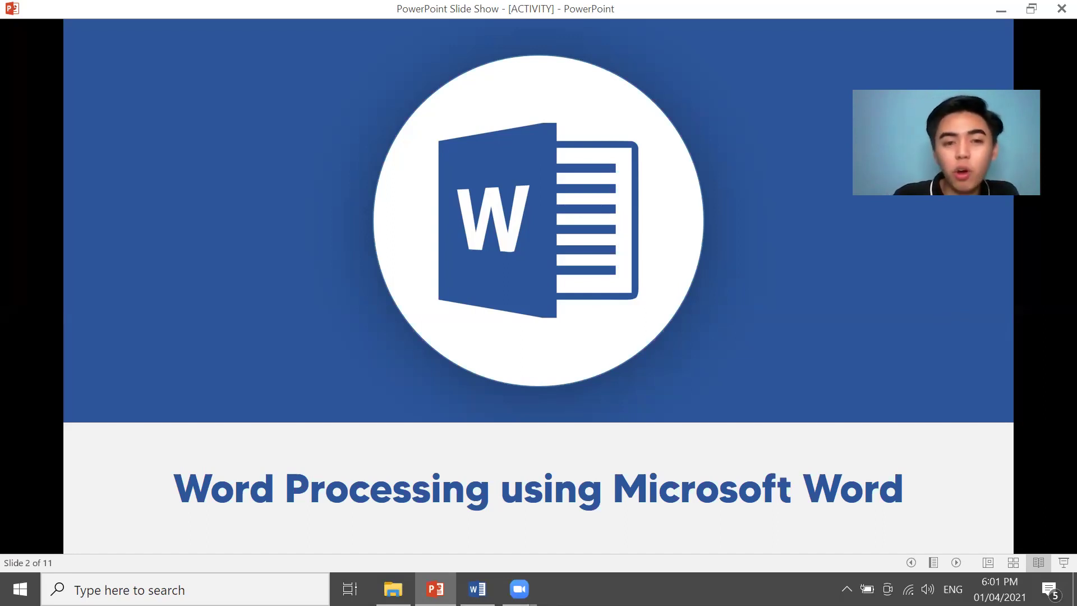
Advance the slide show to the Inserting Random Text slide and switch to the blank Word document
key(Right)
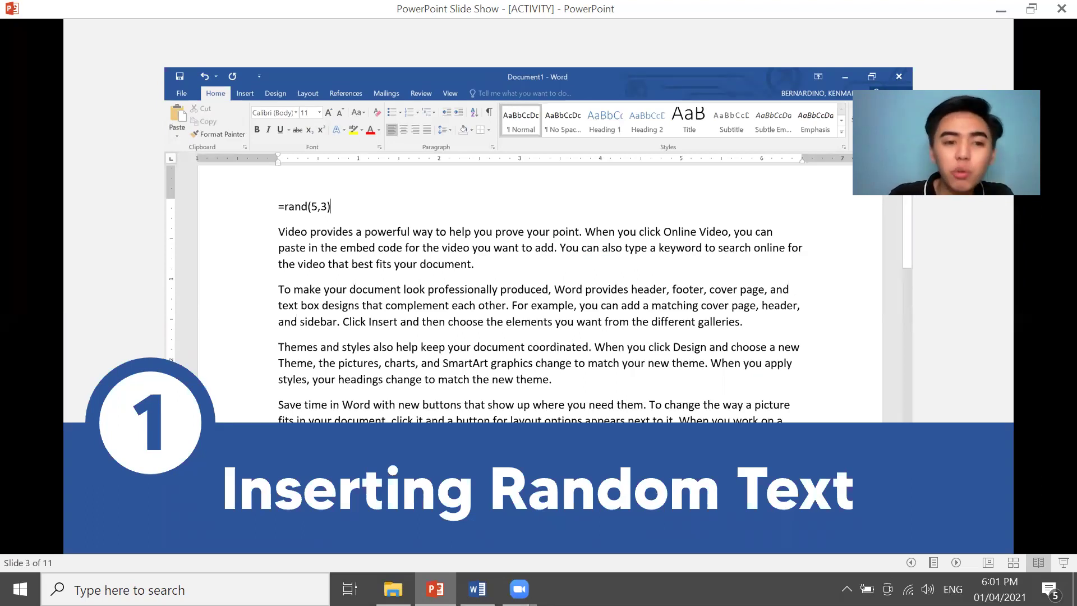
key(alt+Tab)
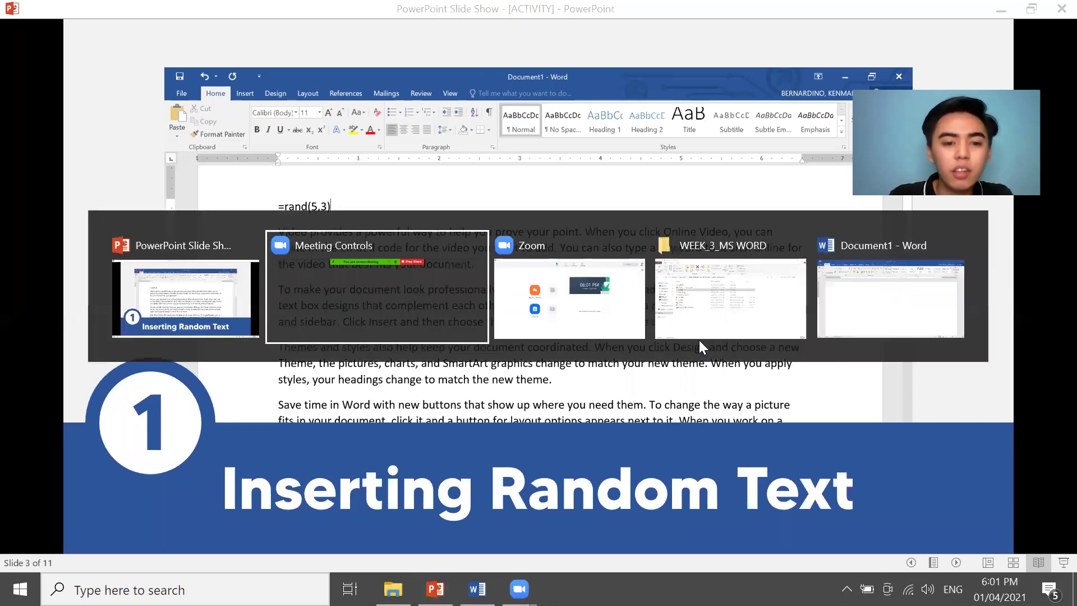
key(alt+Tab)
key(alt+Tab)
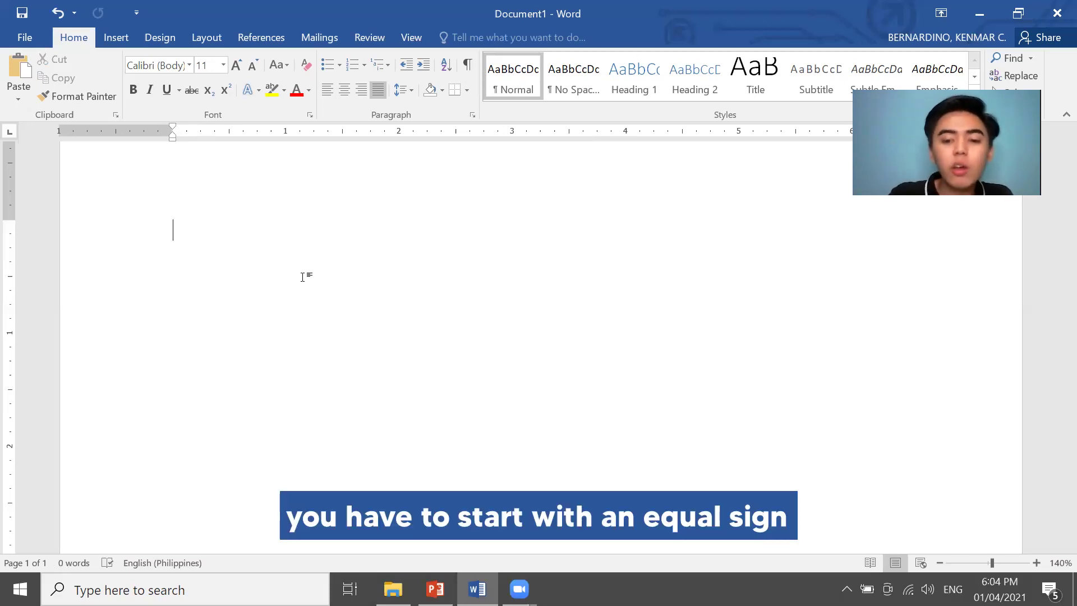
Generate three paragraphs of random sample text with three sentences each using =rand(3,3)
text(=)
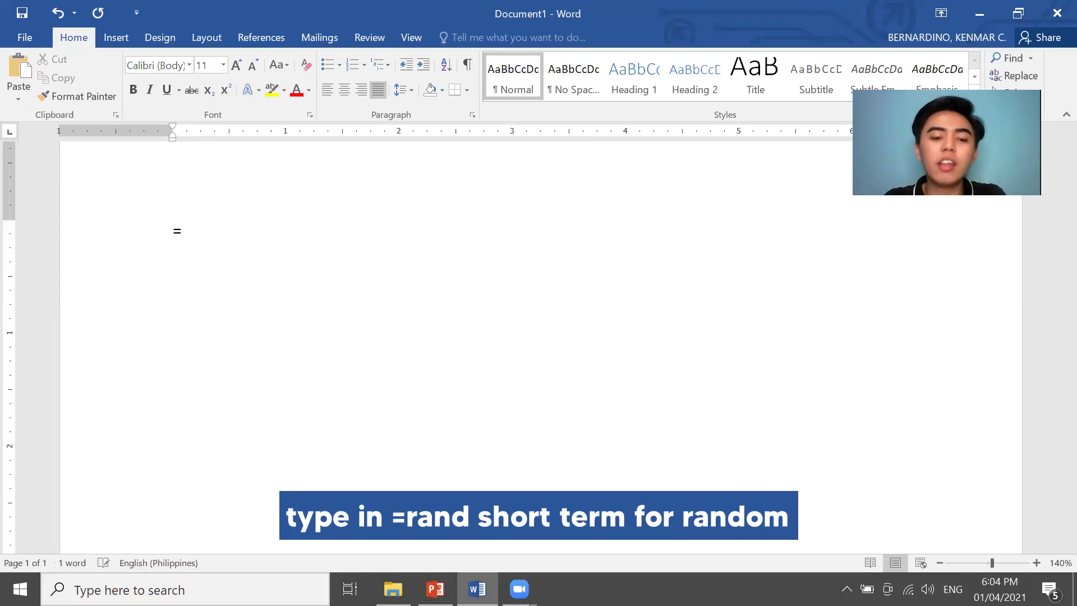
text(rand)
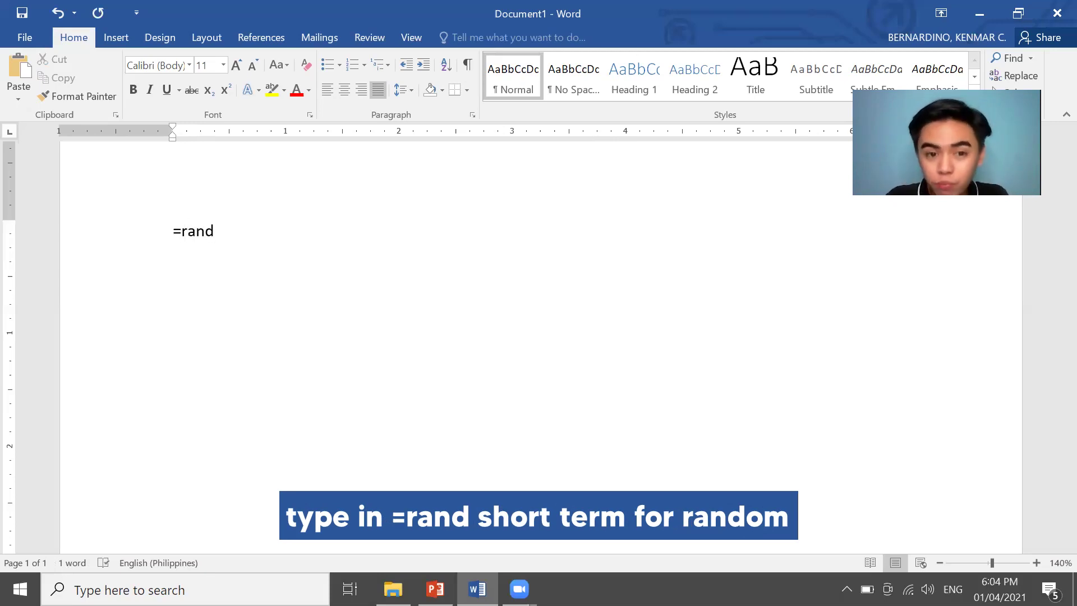
text(()
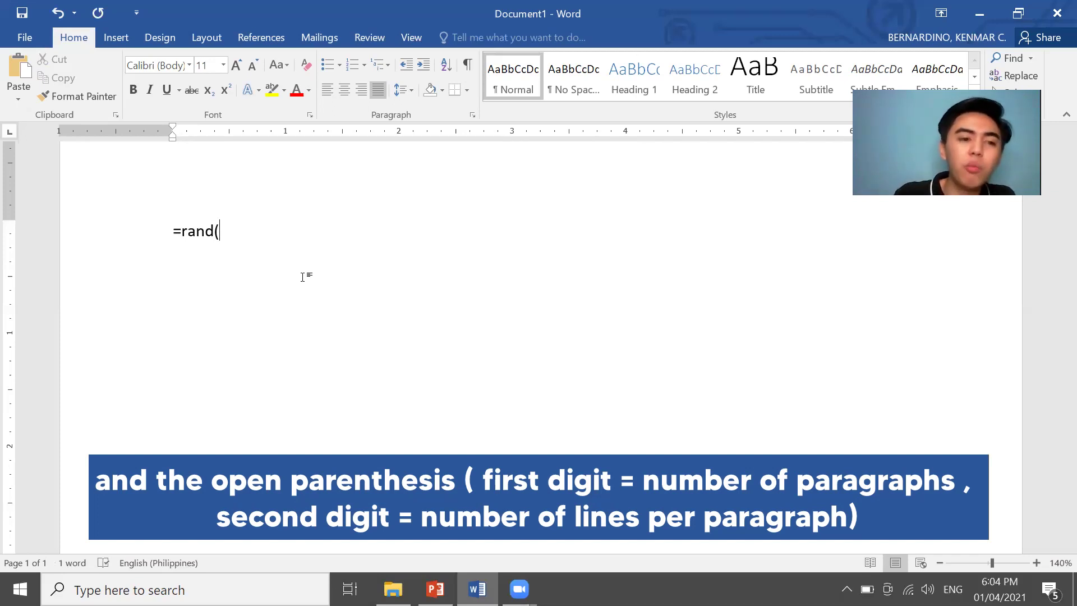
text(3)
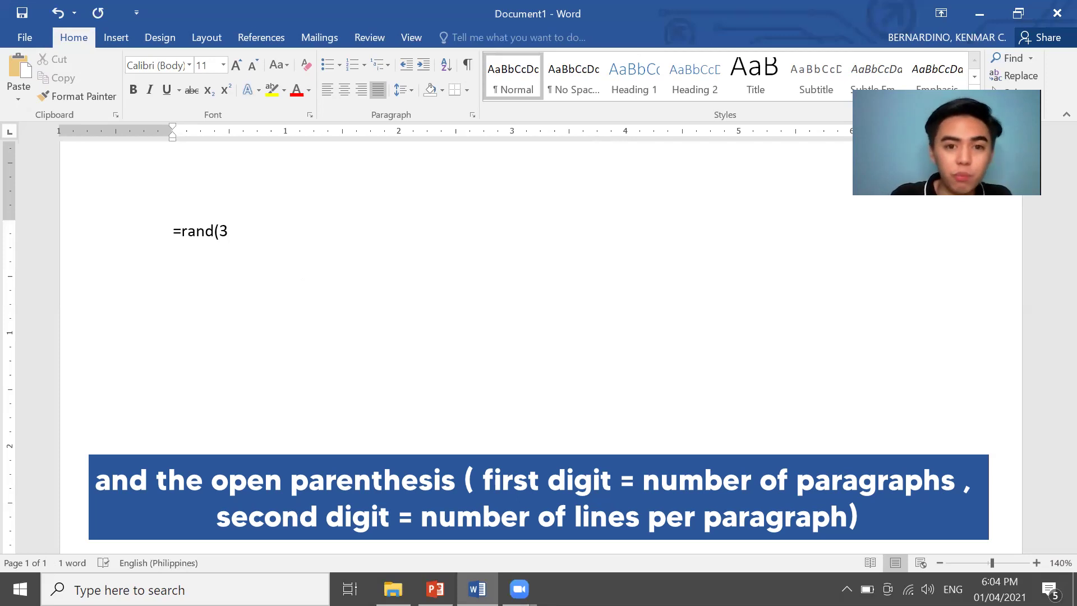
drag(991, 563, 982, 564)
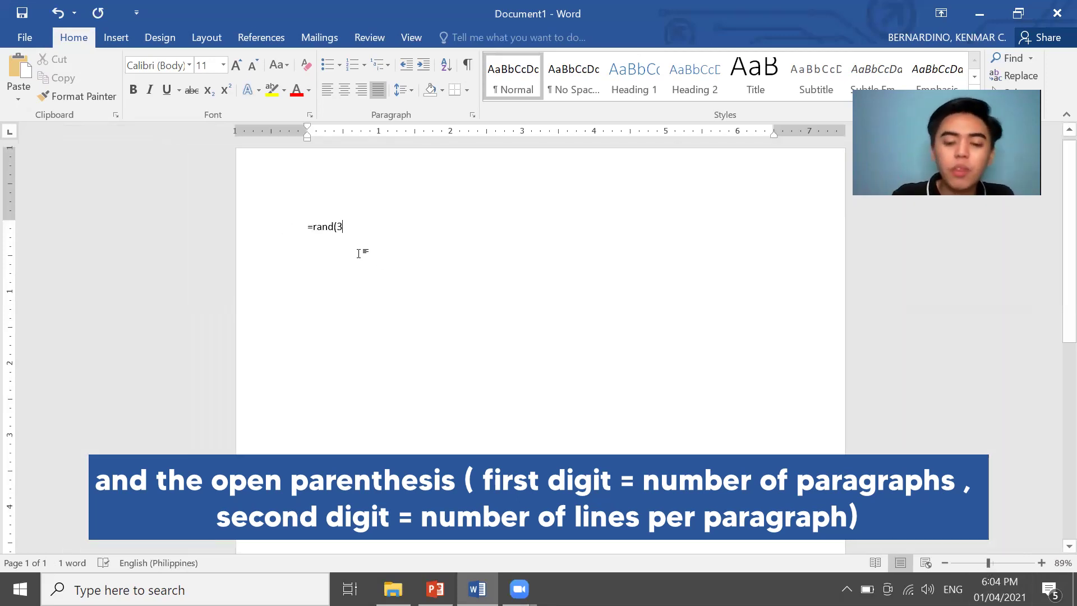
text(,3)
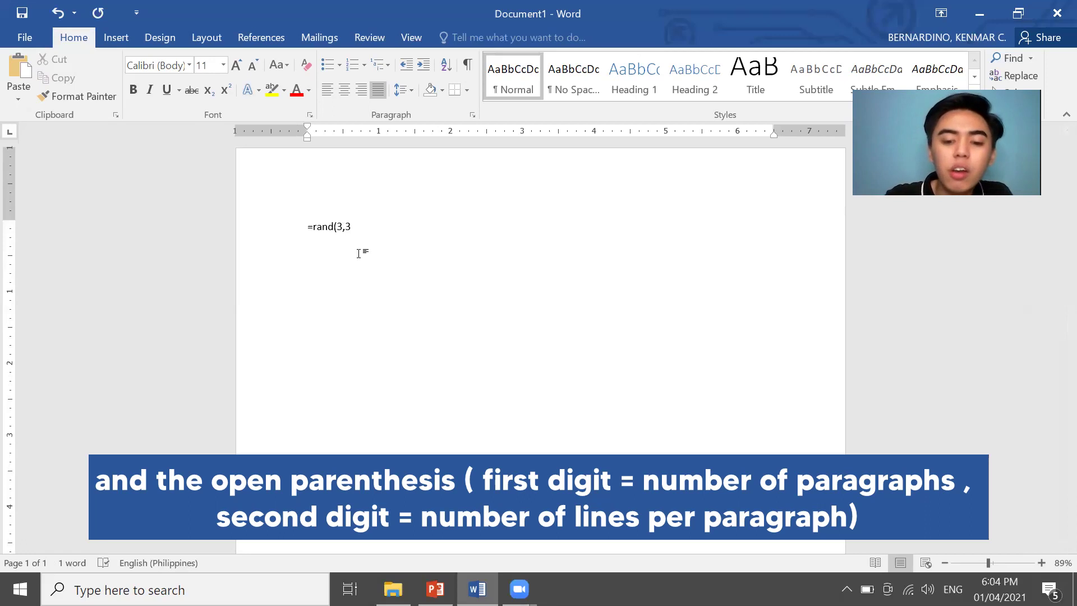
text())
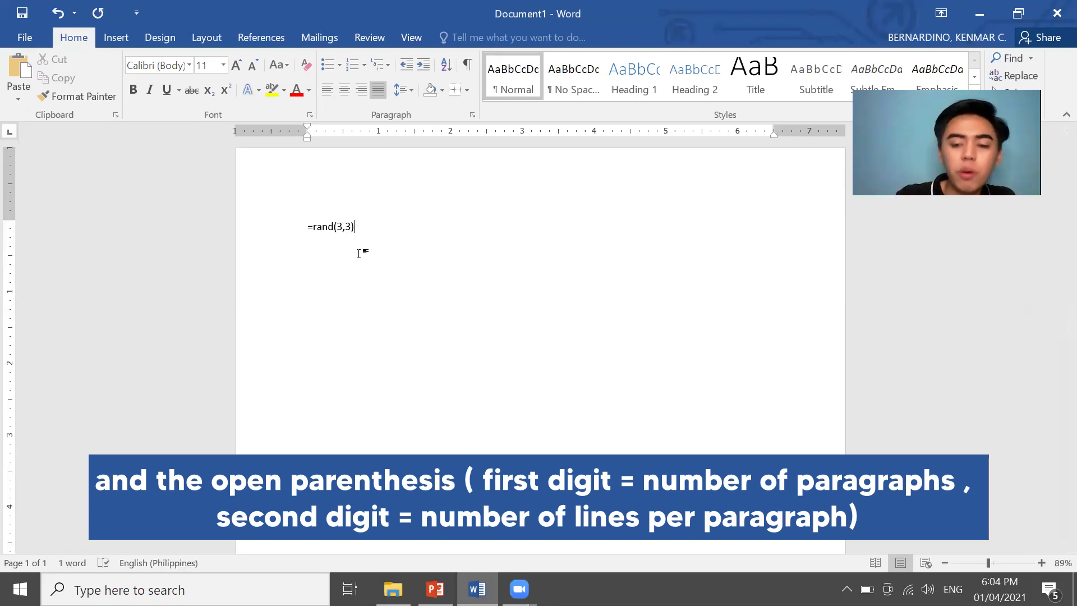
key(Return)
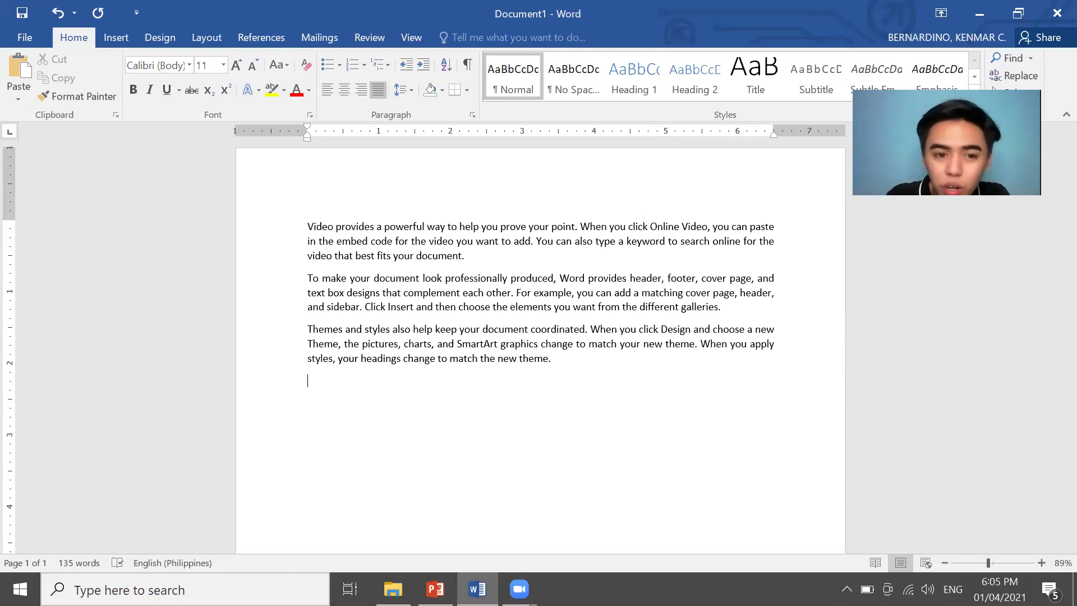
Format all the text in the document as Arial, size 12, bold and italic
key(ctrl+a)
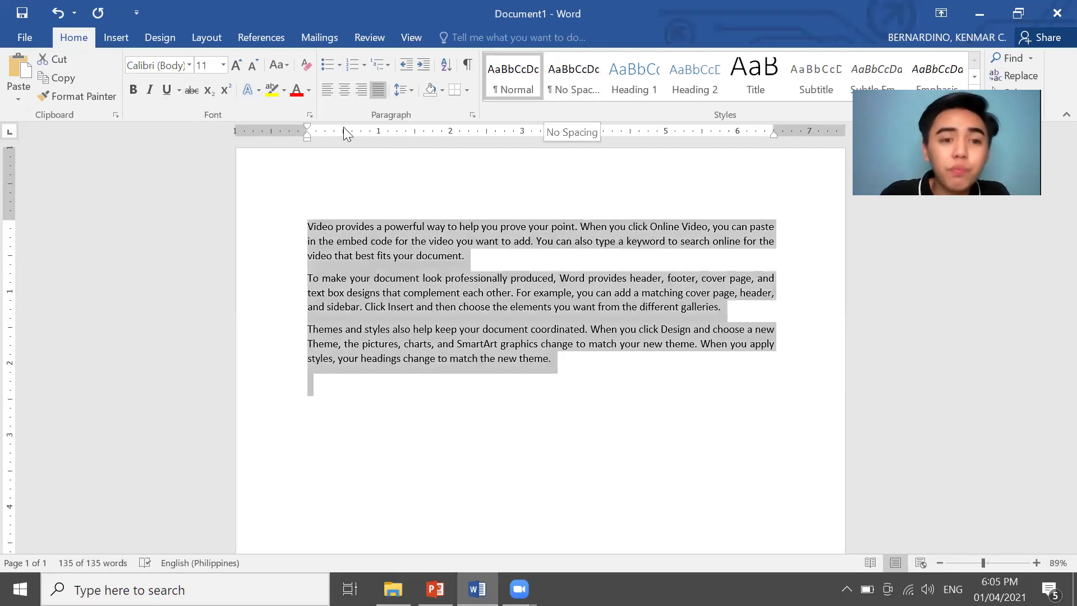
click(165, 65)
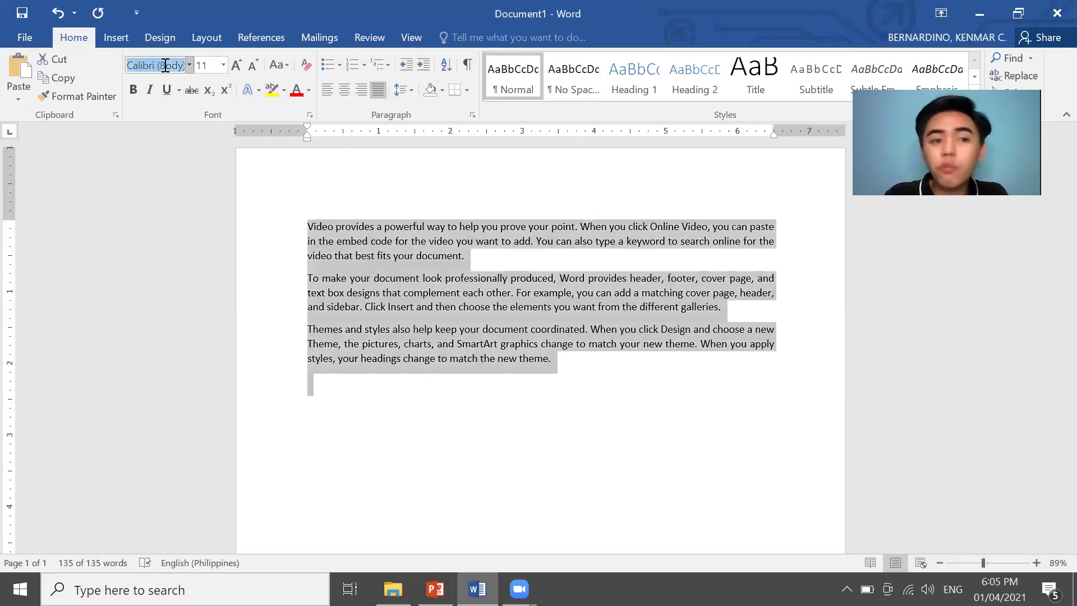
text(Arial)
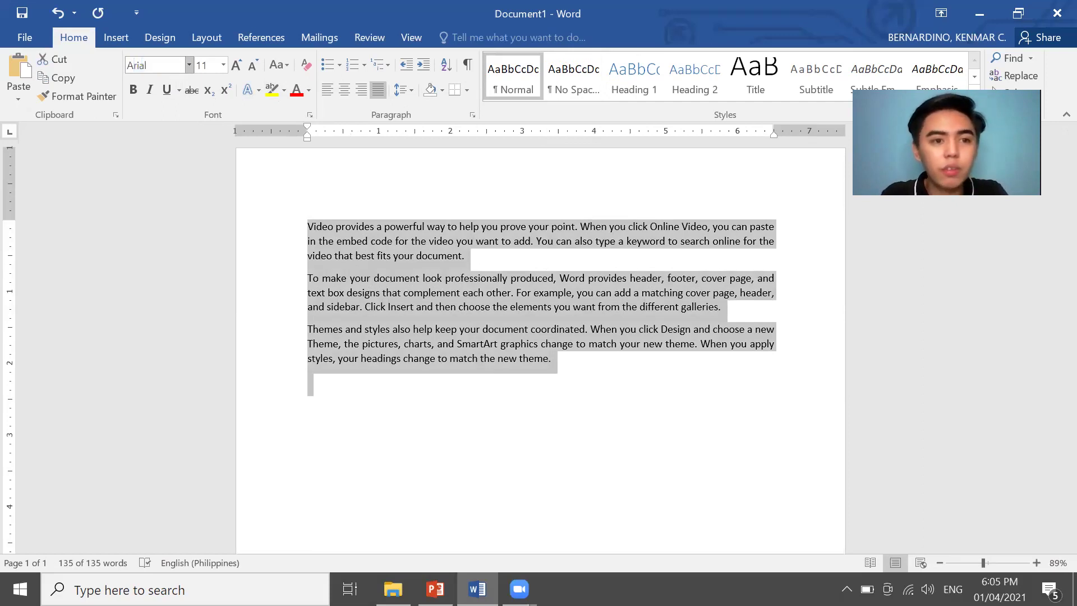
key(Return)
click(208, 67)
text(12)
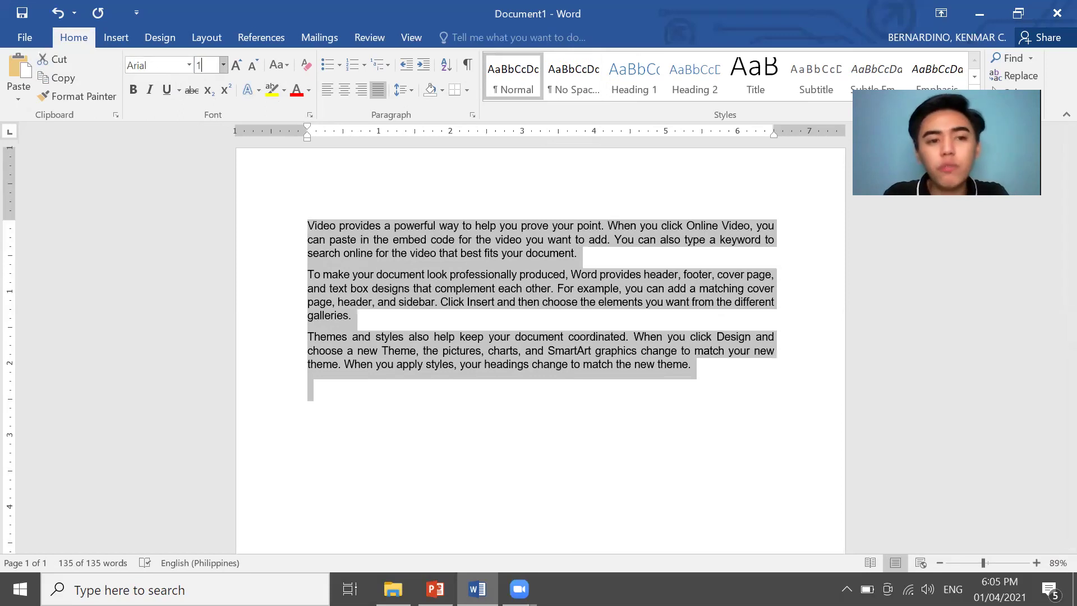
key(Return)
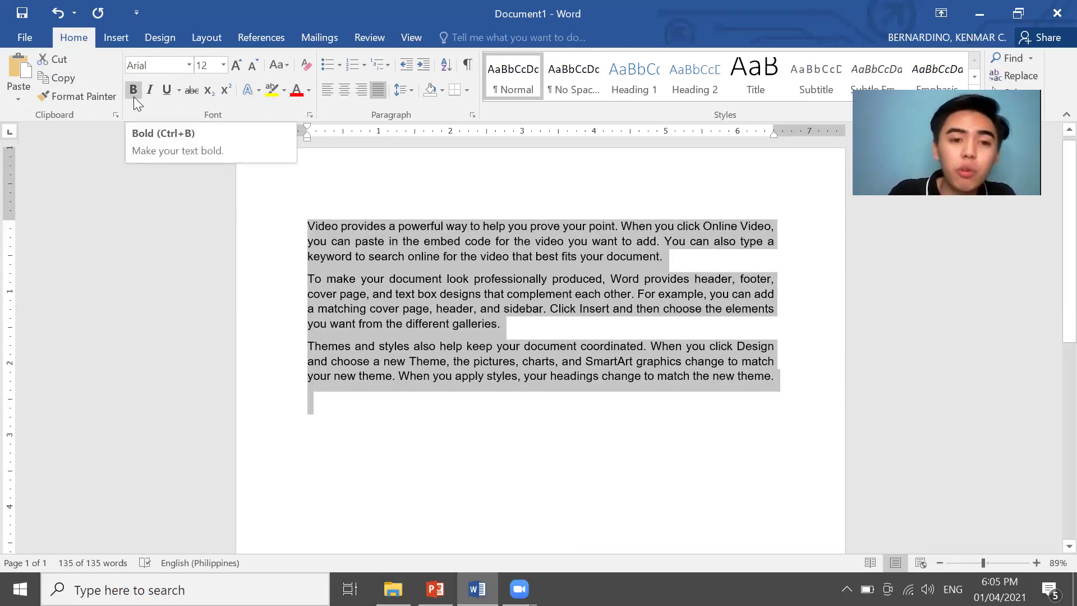
click(134, 96)
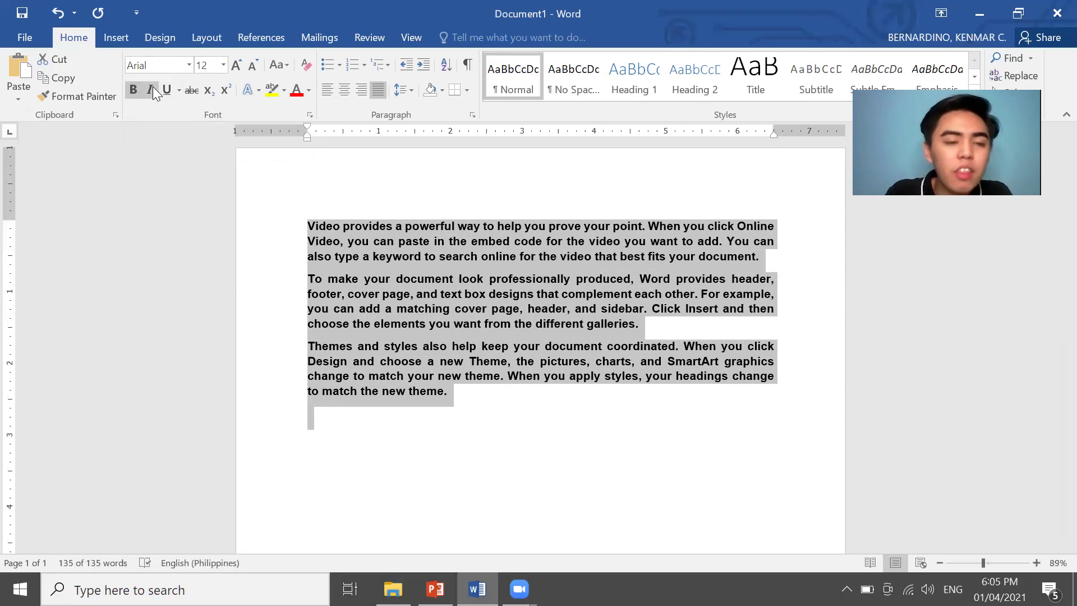
click(152, 87)
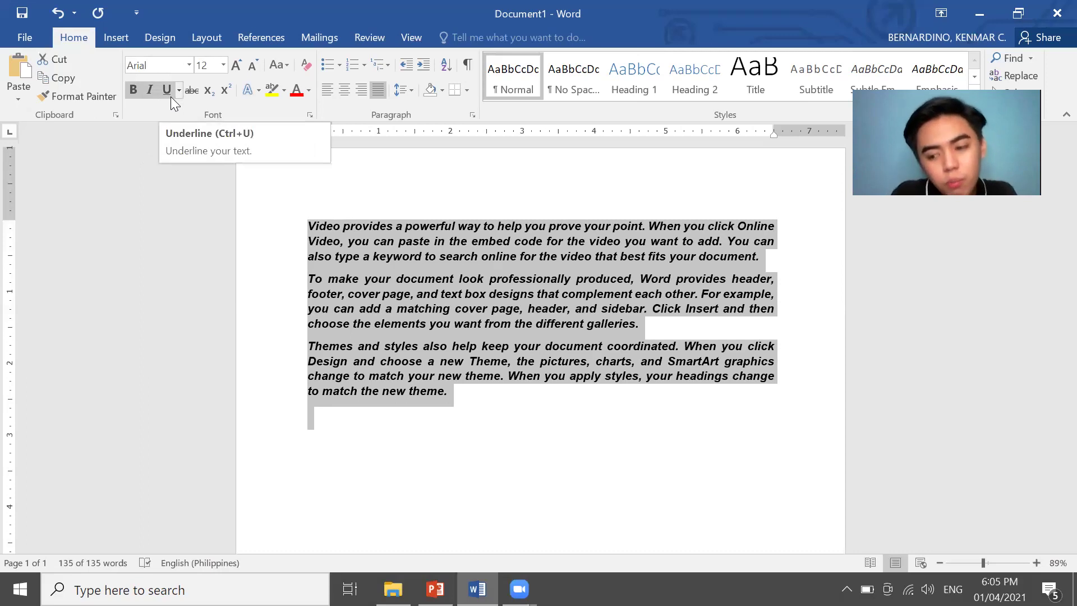
Underline the whole second paragraph, starting "To make your document look professionally produced"
click(317, 261)
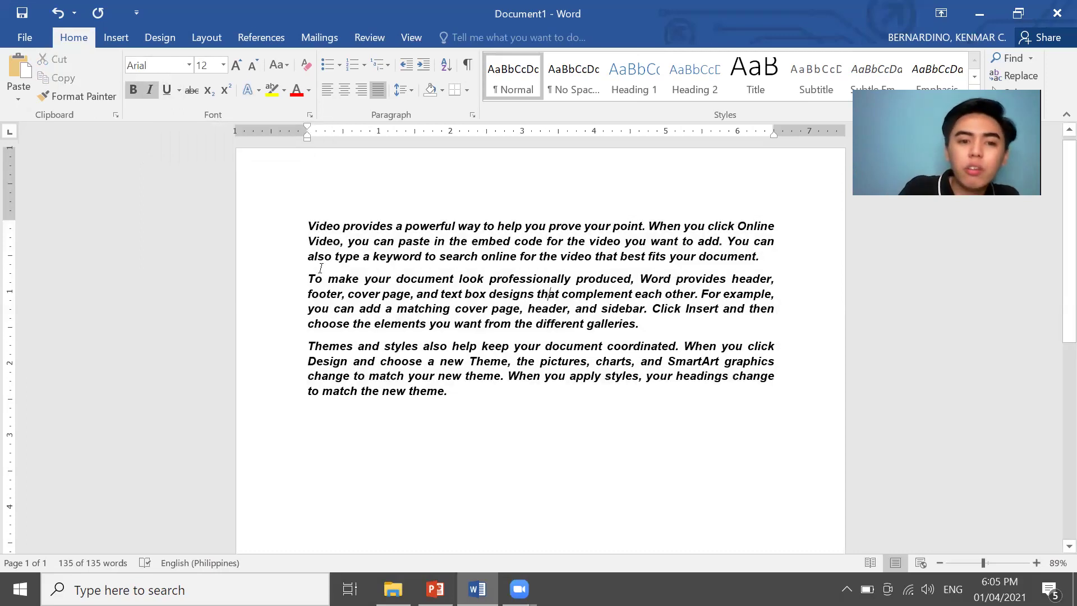
drag(312, 279, 662, 330)
click(171, 90)
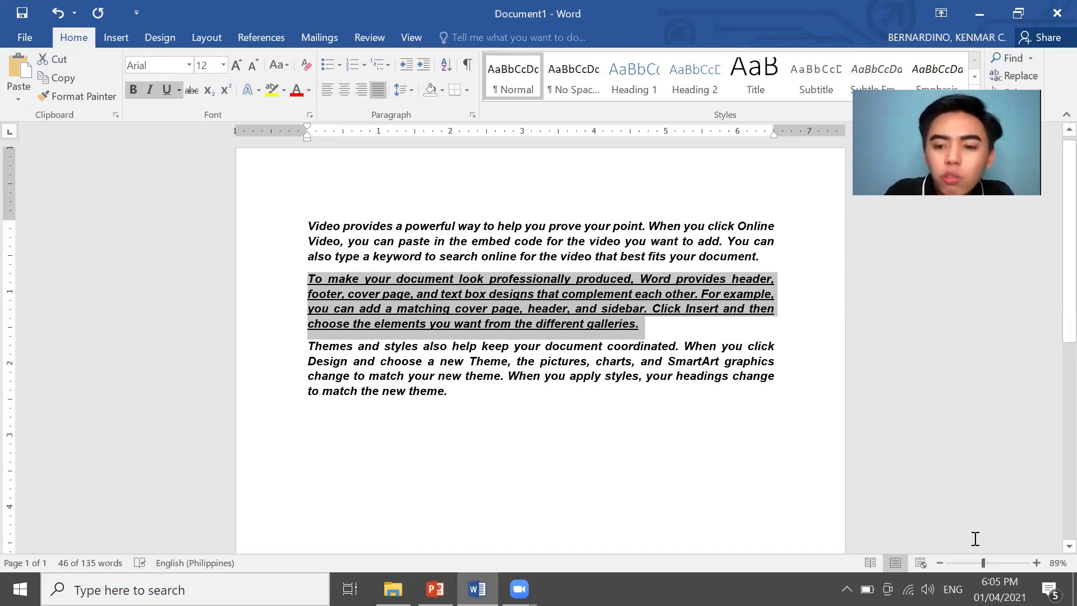
Apply strikethrough to the first line of the first paragraph
click(989, 562)
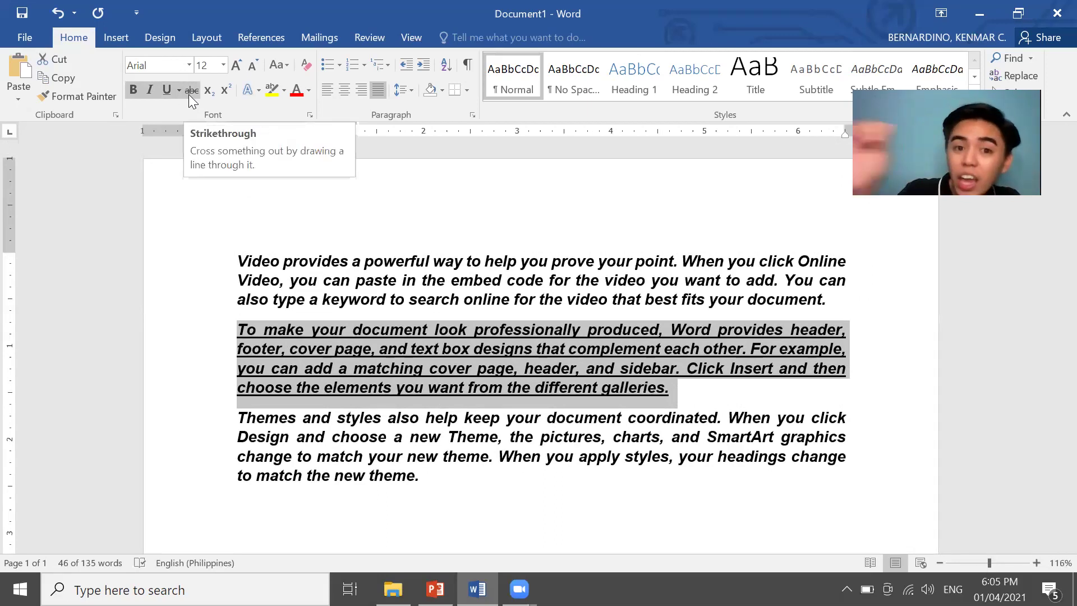
drag(240, 257, 894, 257)
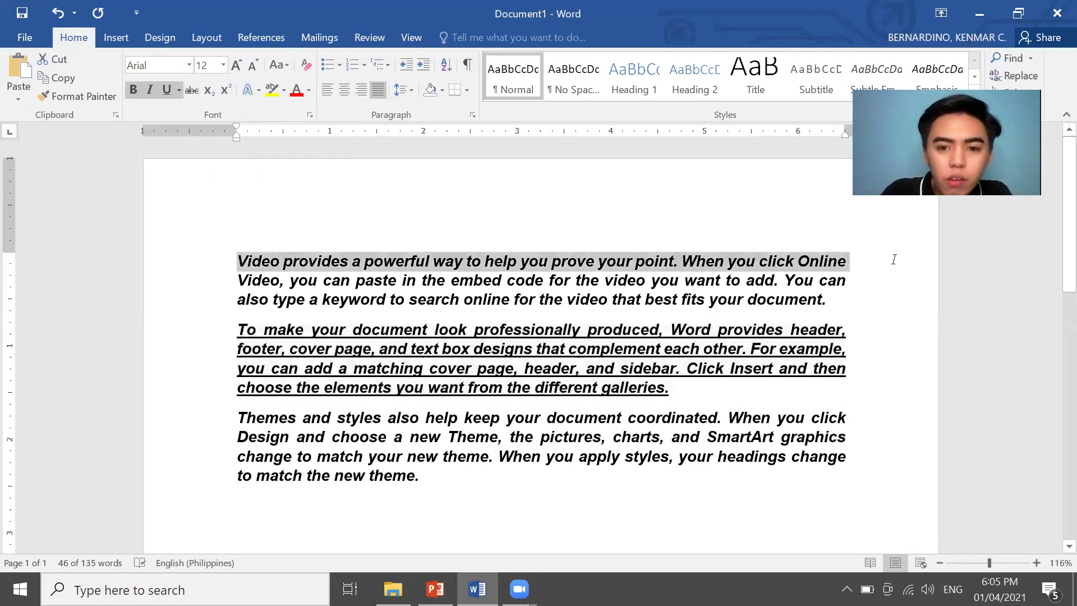
click(188, 91)
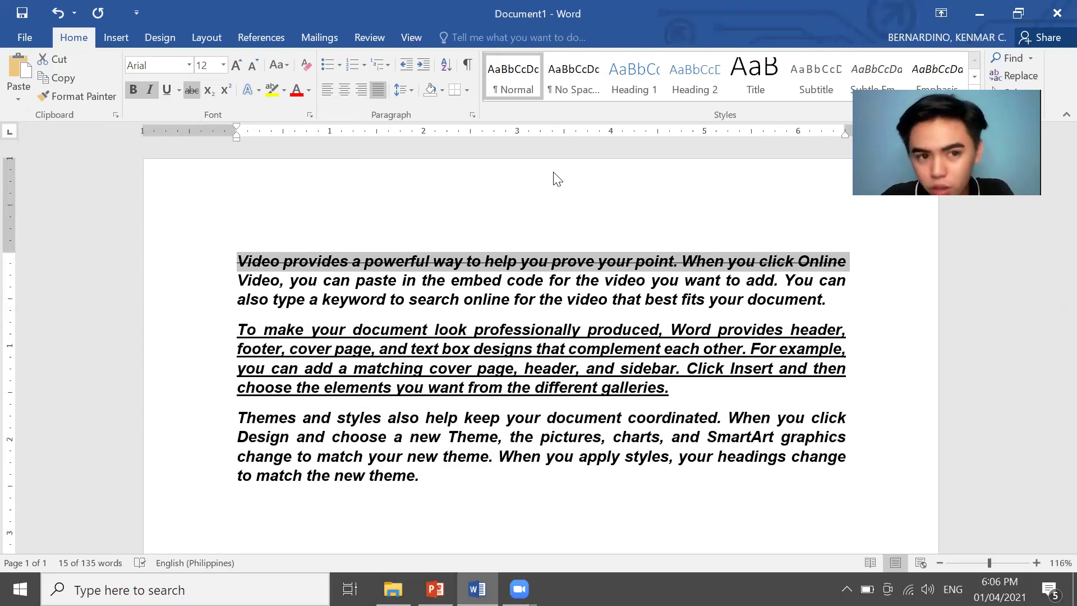
Add the number 89 on the empty line below the last paragraph, with italic off and underline on
click(485, 470)
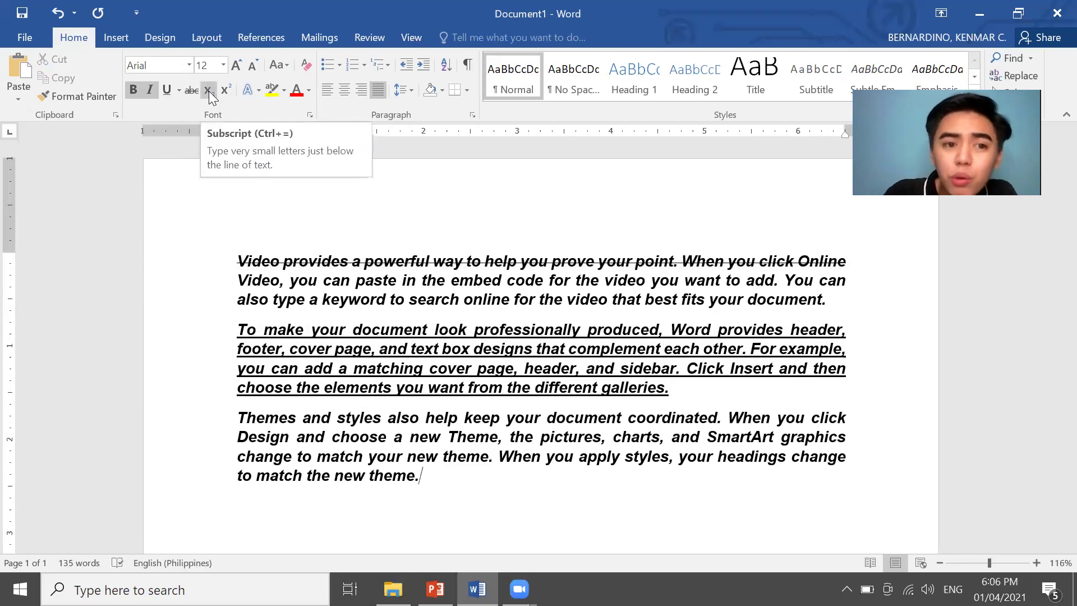
key(ctrl+a)
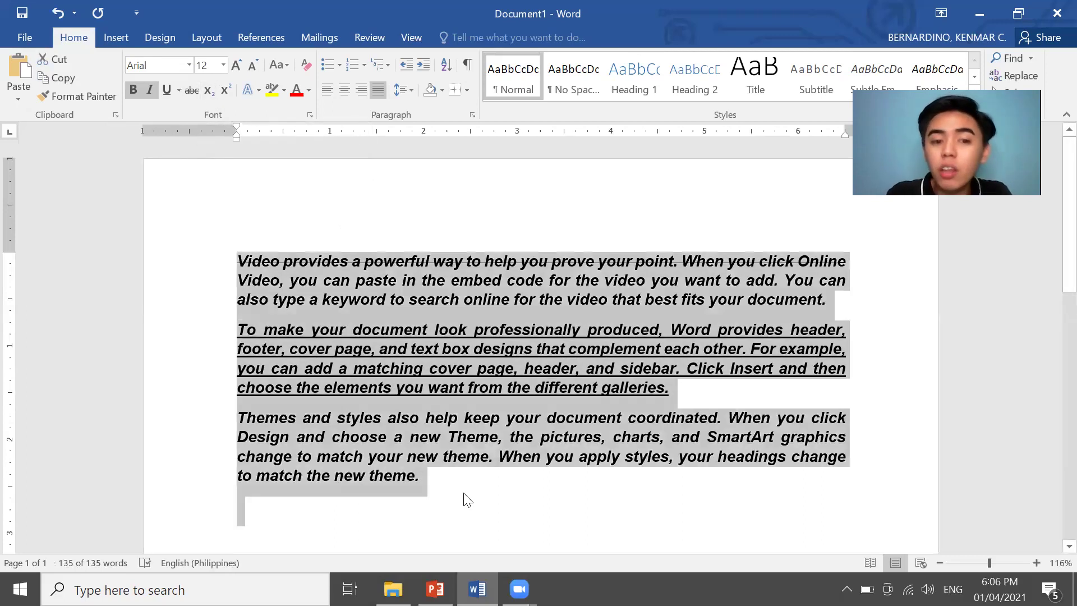
click(468, 498)
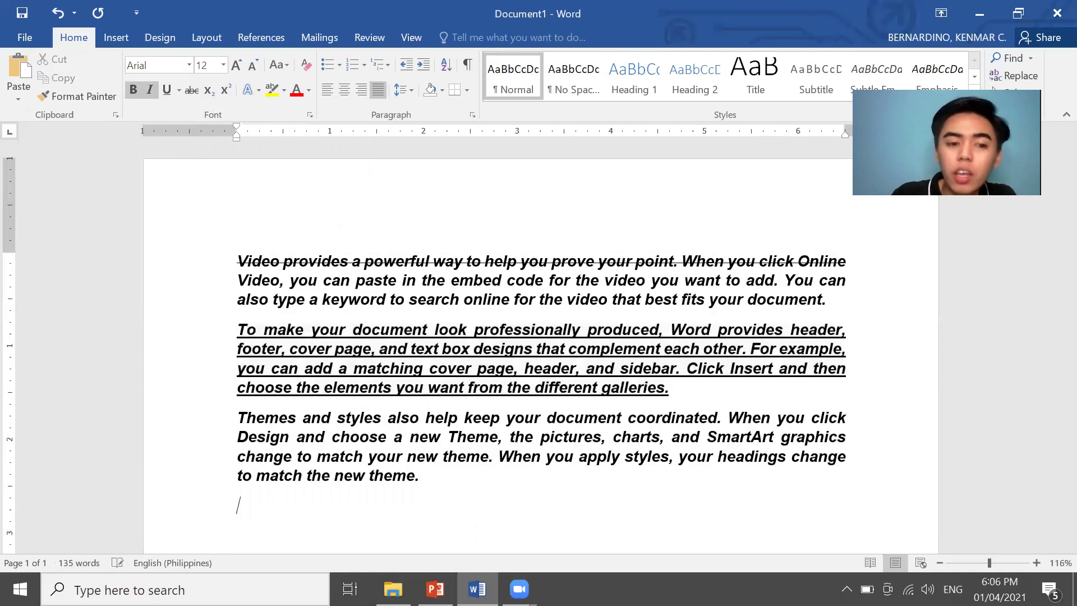
scroll(141, 356, down, 3)
key(ctrl+i)
key(ctrl+u)
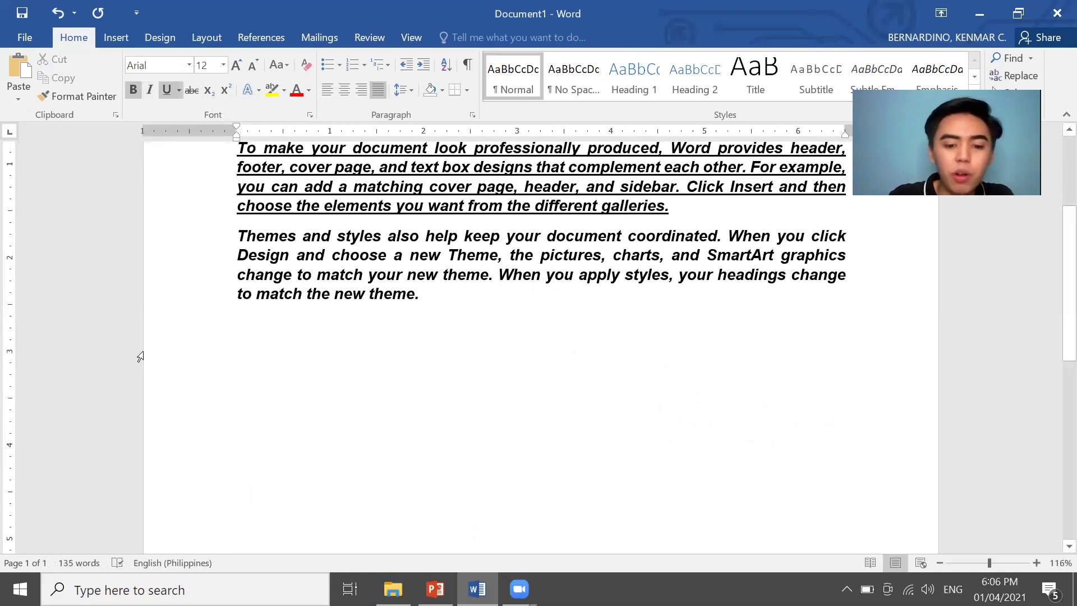
text(89)
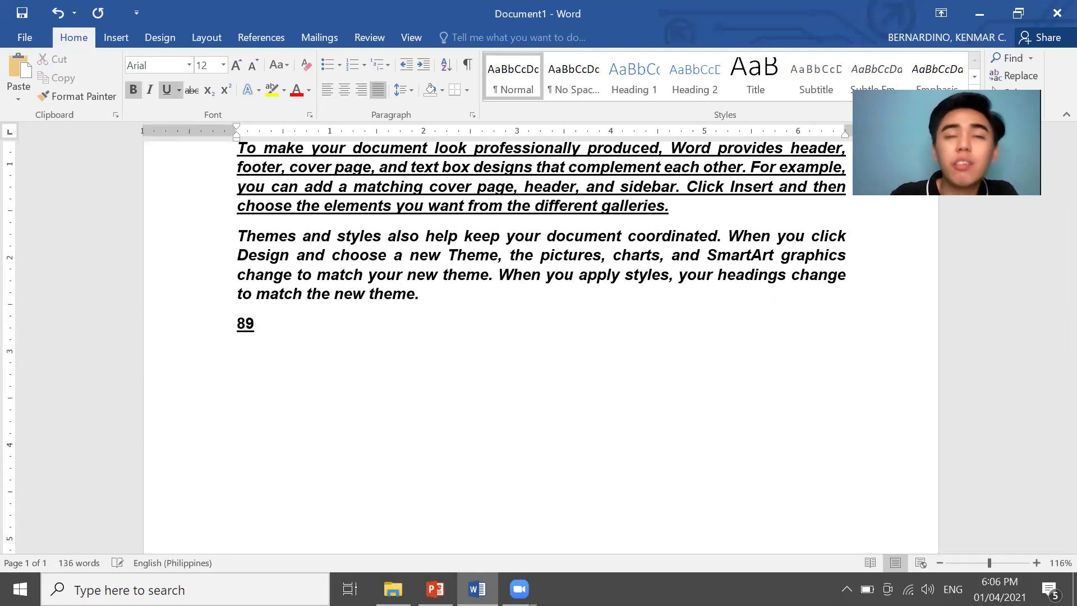
Enlarge the whole 89 line to font size 100
click(139, 354)
key(ctrl+shift+period)
key(ctrl+shift+period)
key(ctrl+shift+period)
key(ctrl+shift+period)
key(ctrl+shift+period)
key(ctrl+shift+period)
key(ctrl+shift+period)
key(ctrl+shift+period)
key(ctrl+shift+period)
key(ctrl+shift+period)
key(ctrl+shift+period)
key(ctrl+shift+period)
key(ctrl+shift+period)
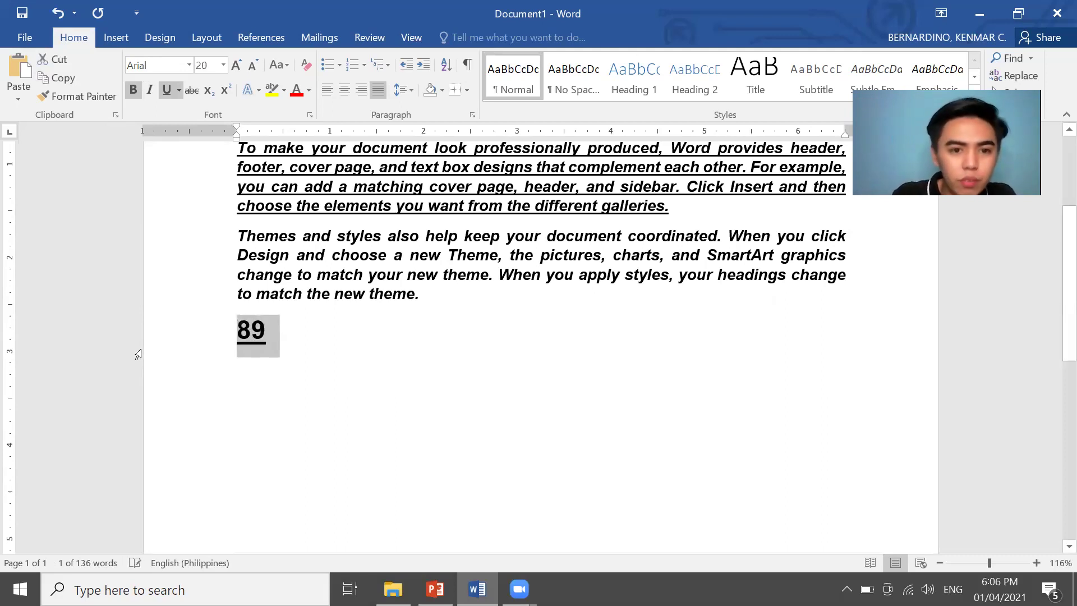
key(ctrl+shift+period)
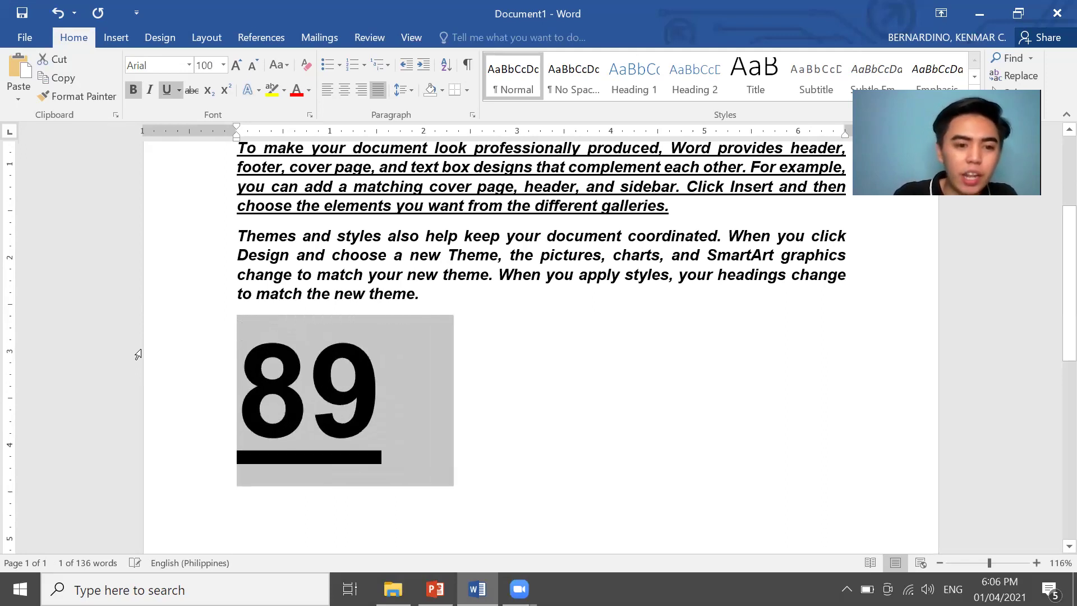
Format only the digit 9 of the 89 as subscript and switch it to superscript
key(Right)
drag(386, 396, 333, 396)
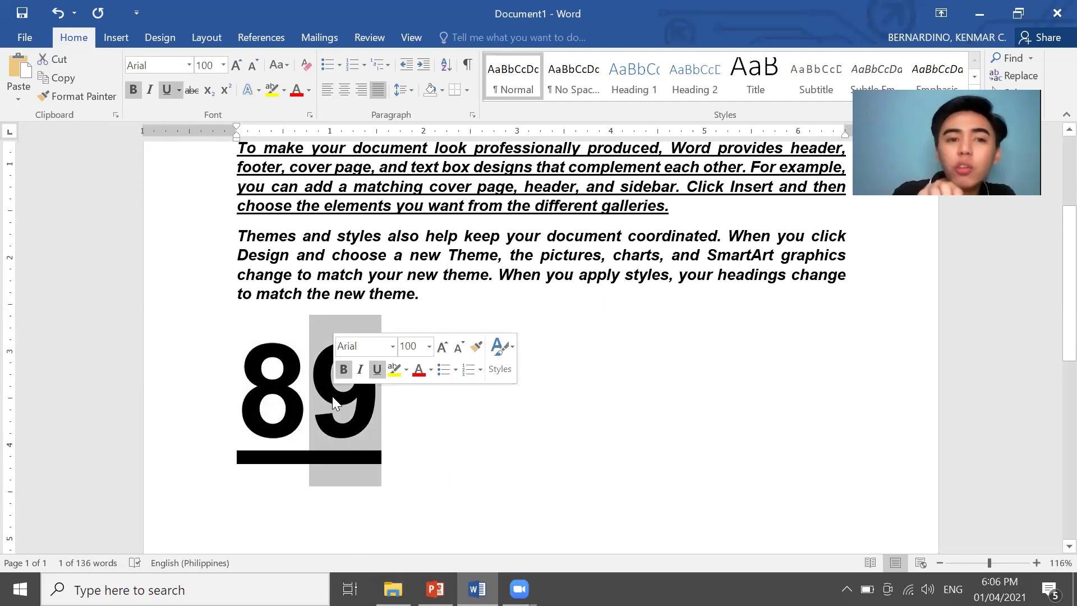
click(204, 90)
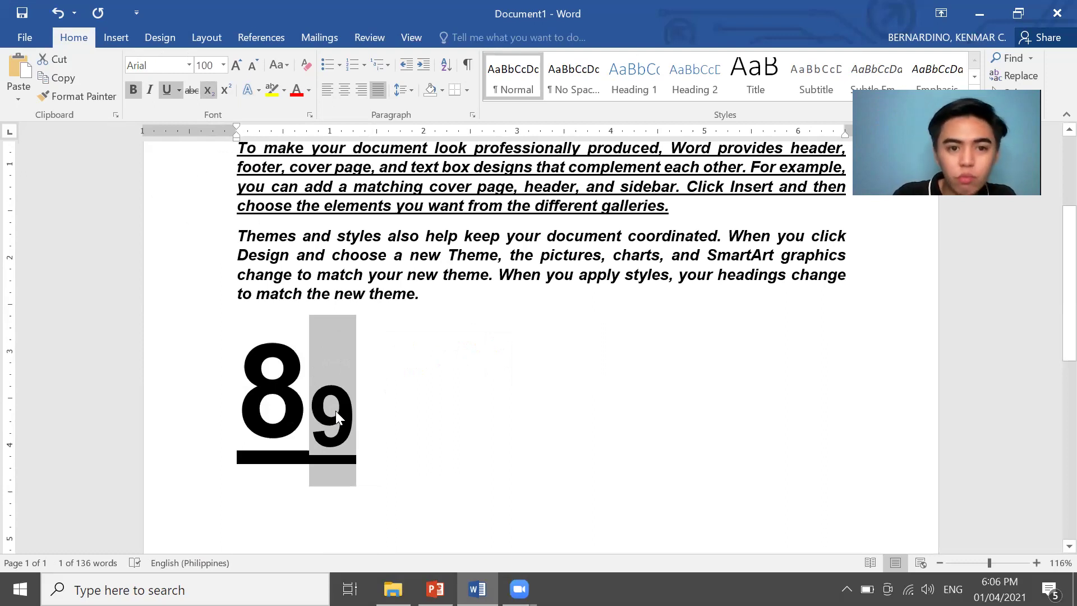
click(224, 93)
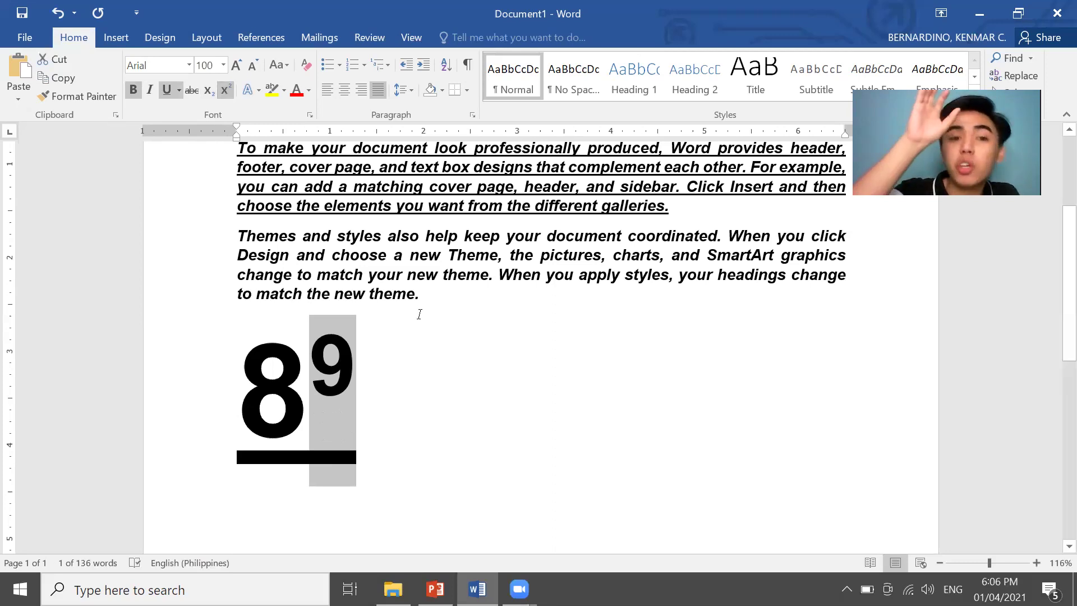
click(399, 356)
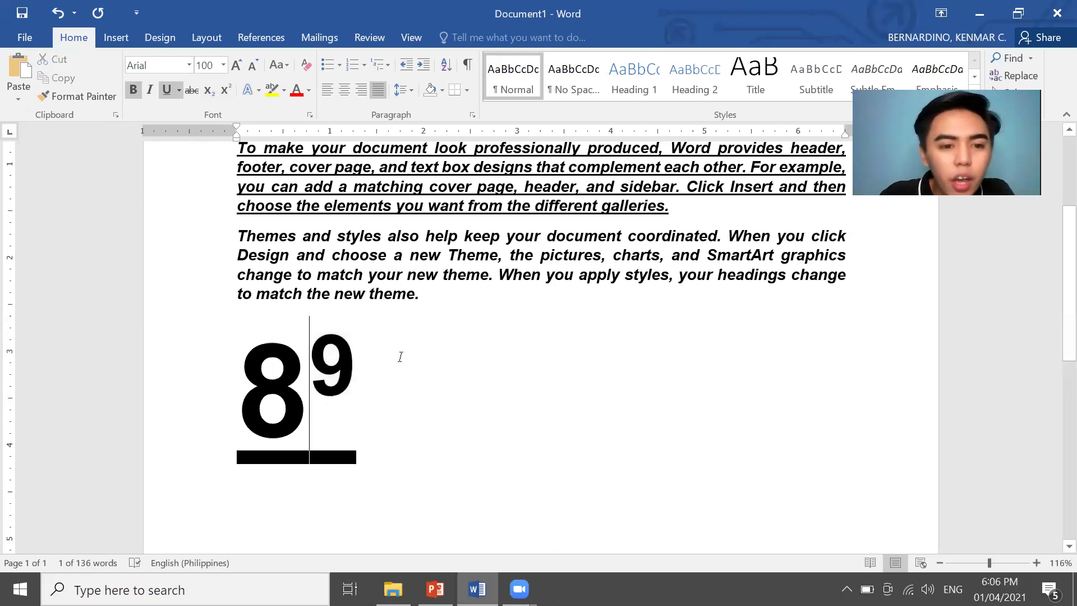
scroll(402, 368, up, 1)
scroll(387, 404, up, 1)
click(370, 431)
scroll(375, 420, down, 2)
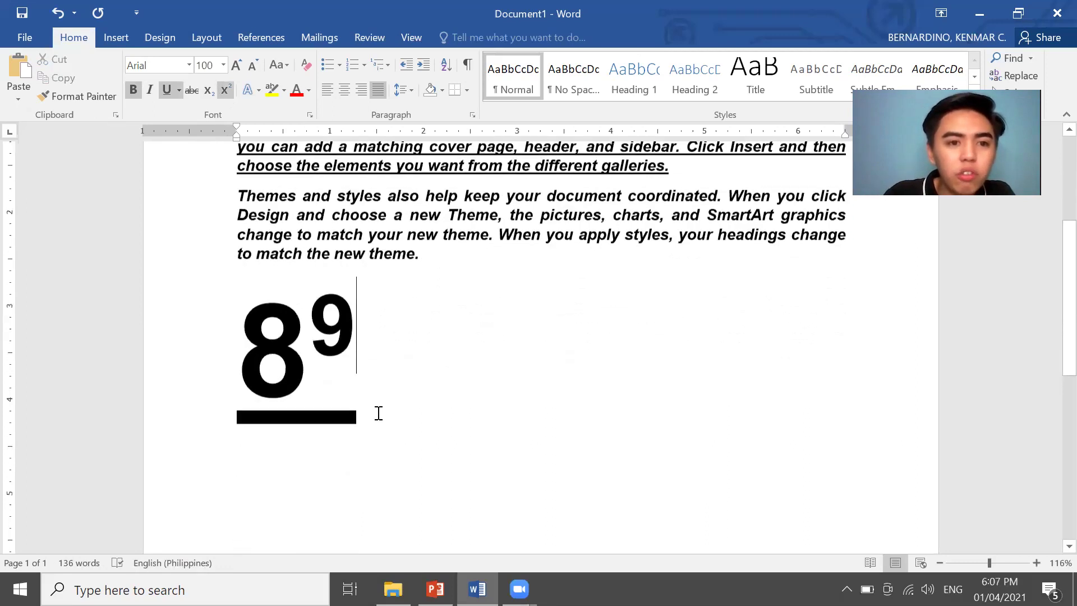
Highlight the third paragraph in yellow from "Themes and styles" through "match your new"
drag(366, 402, 282, 130)
click(272, 336)
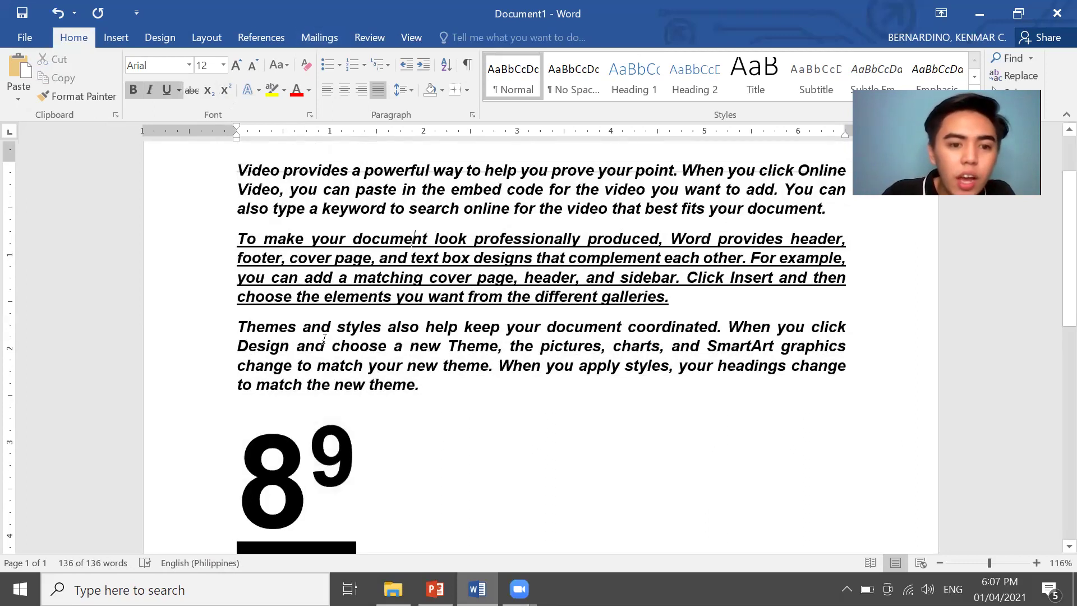
drag(271, 333, 433, 364)
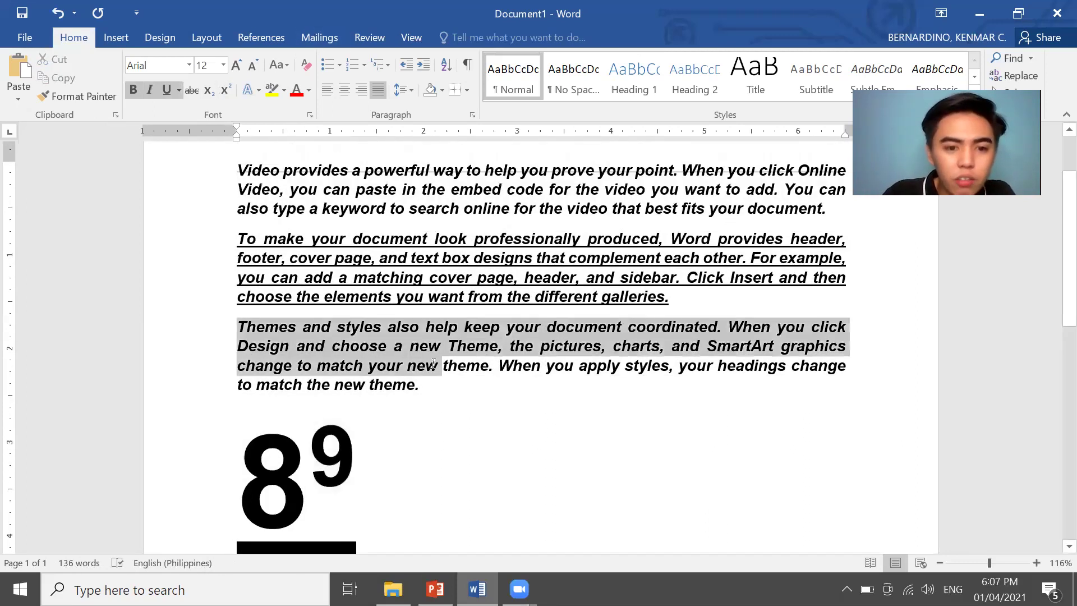
click(272, 90)
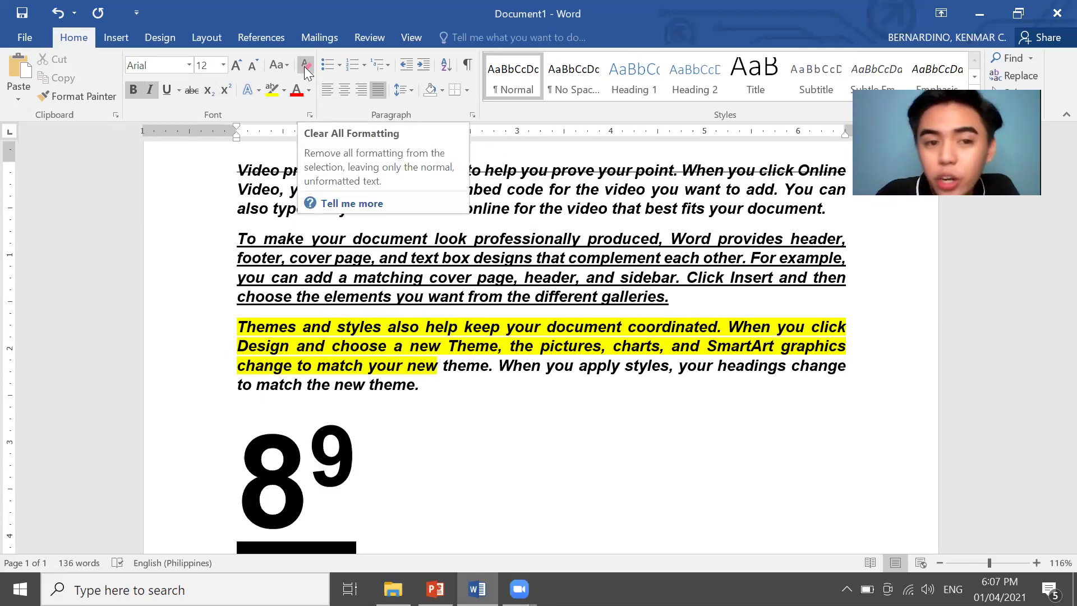
Clear all formatting from the entire document and justify the text
click(530, 241)
key(ctrl+a)
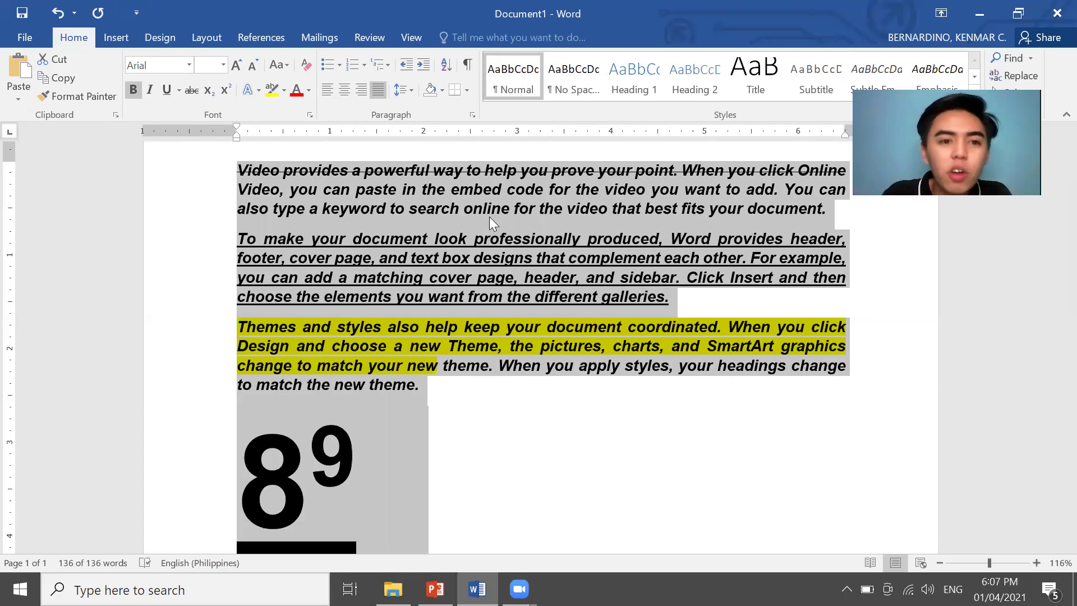
click(300, 69)
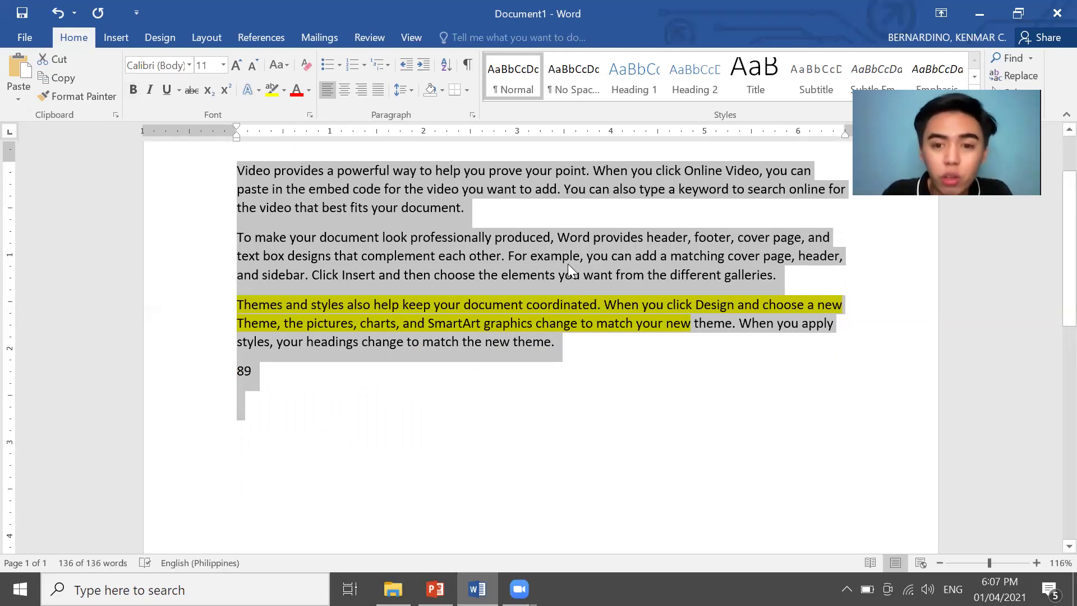
key(ctrl+j)
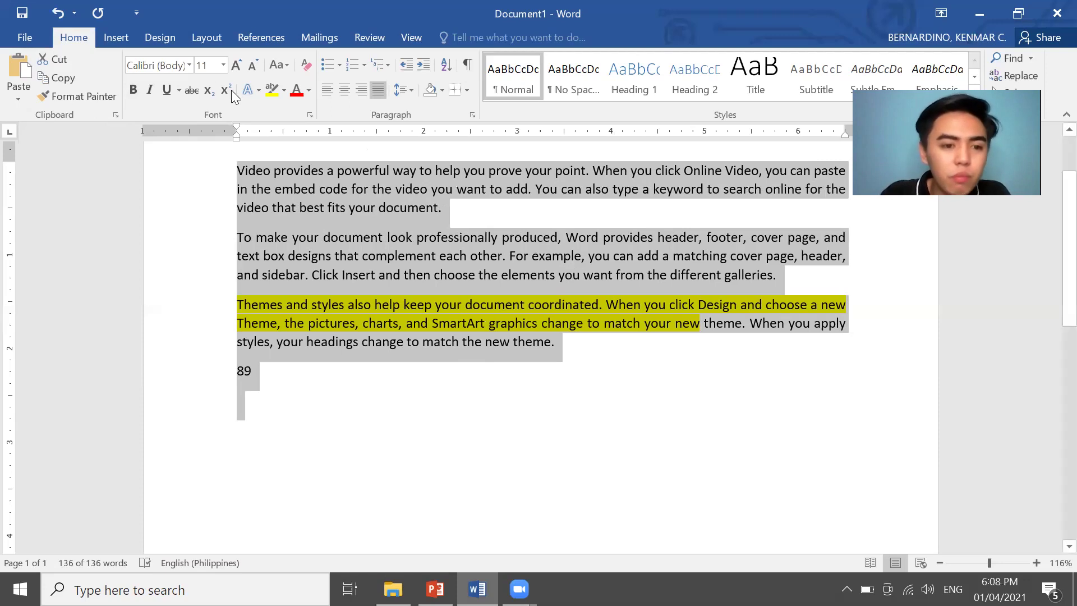
click(459, 307)
drag(234, 303, 721, 328)
click(721, 328)
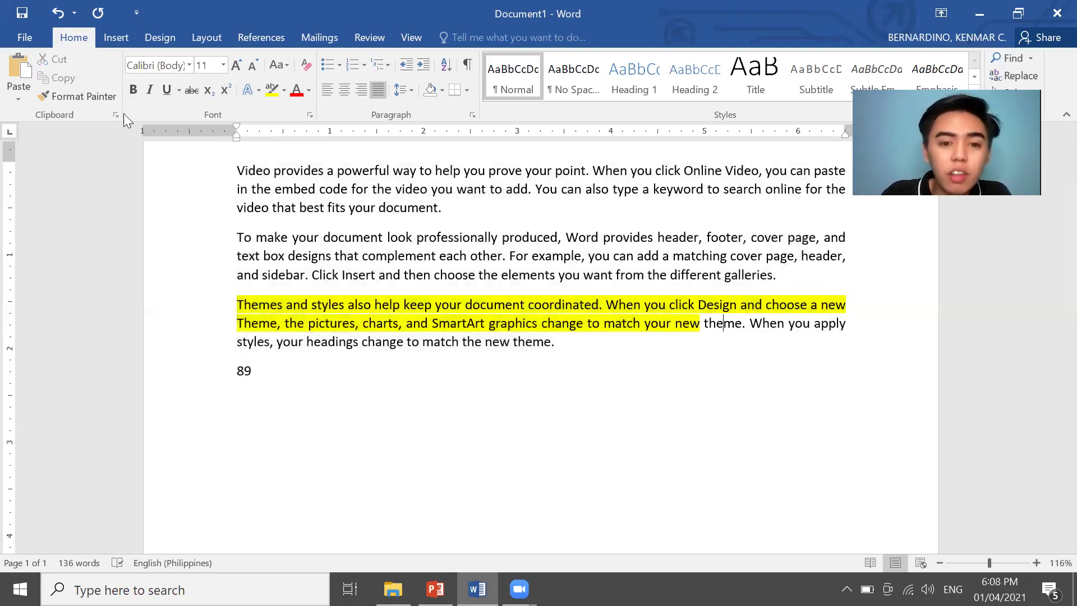
triple_click(746, 334)
shift+click(739, 324)
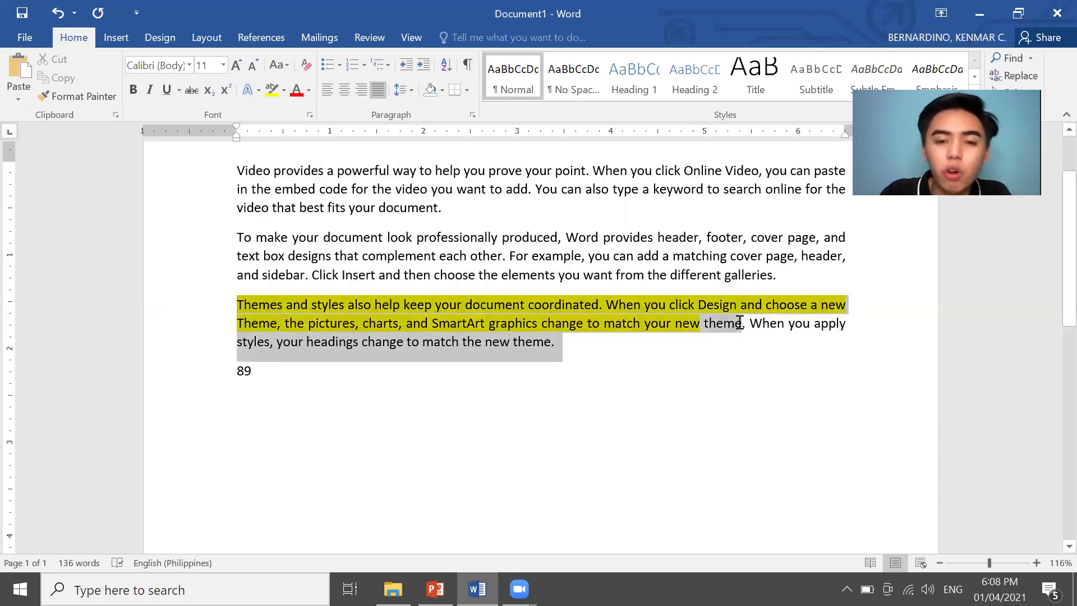
click(604, 303)
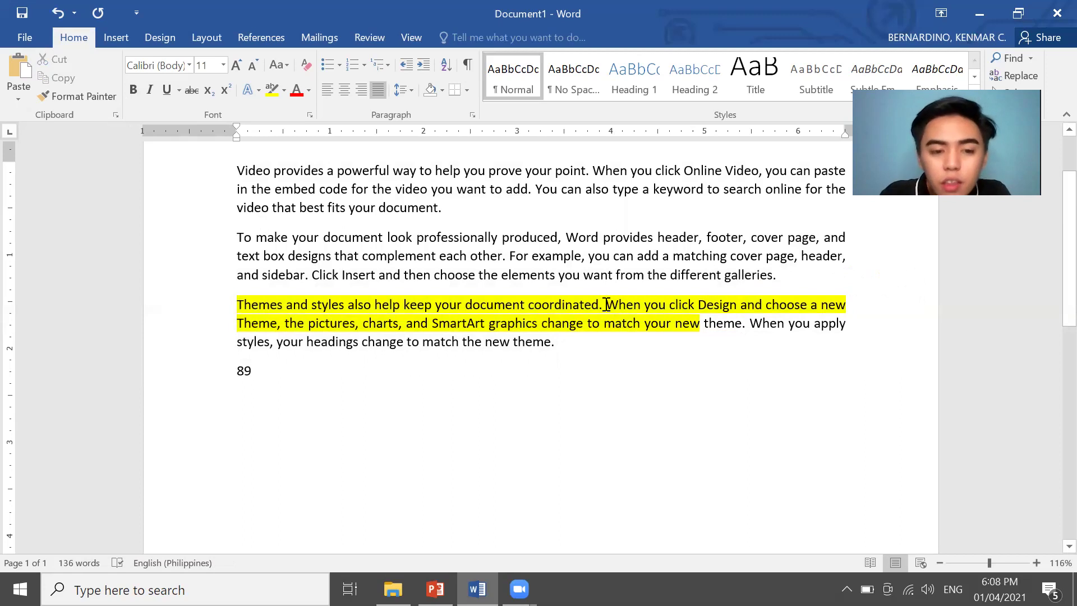
Switch to the PowerPoint slide show and advance past the Inserting Random Text slide
key(alt+Tab)
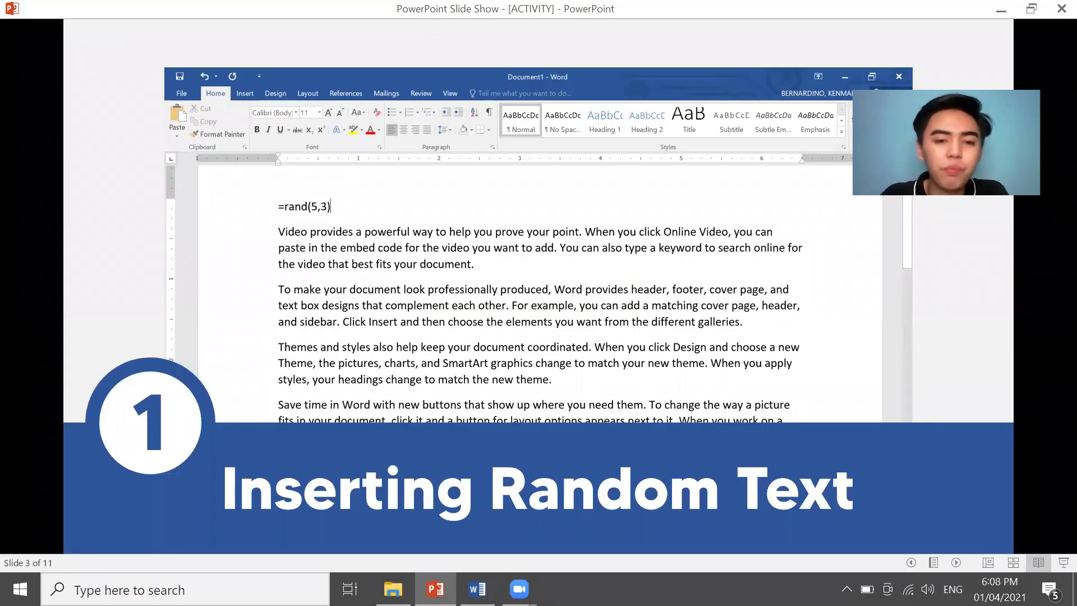
key(Right)
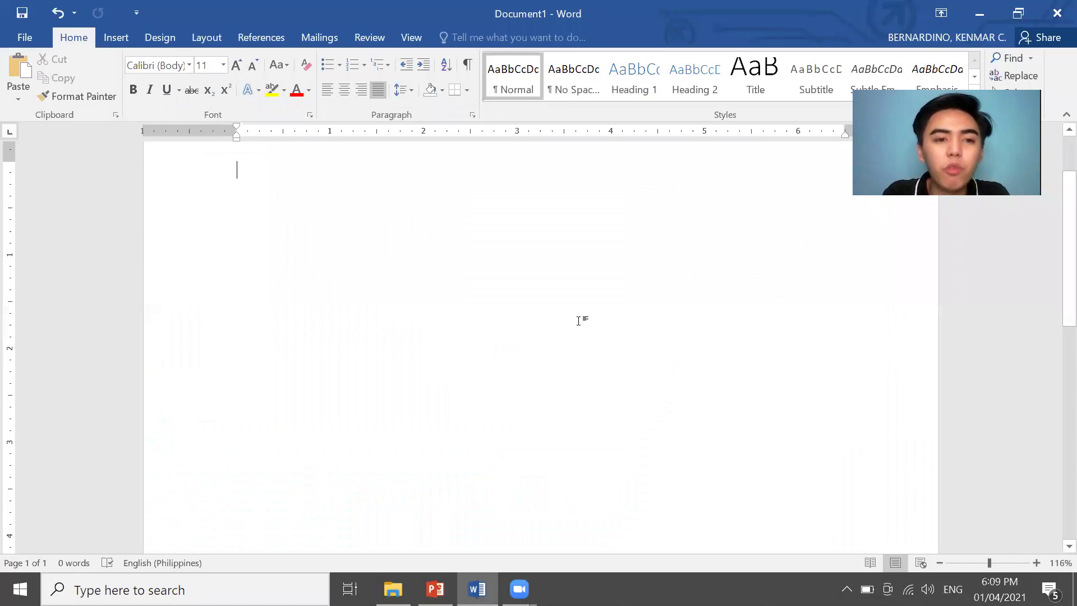
Generate random text in the blank Word document with the formula =rand(5,3)
text(=rand))
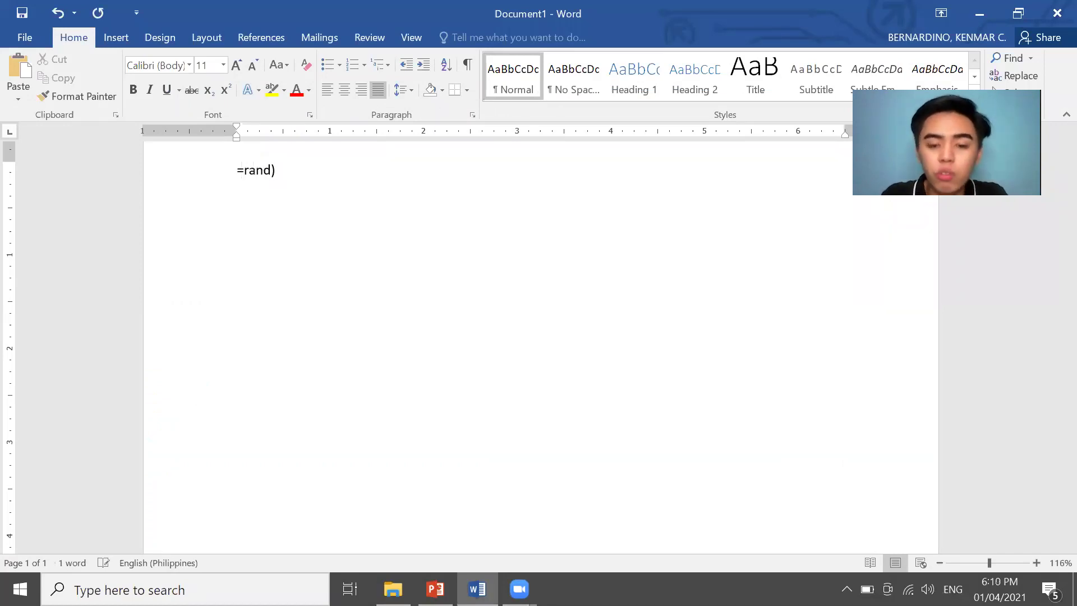
key(BackSpace)
text(()
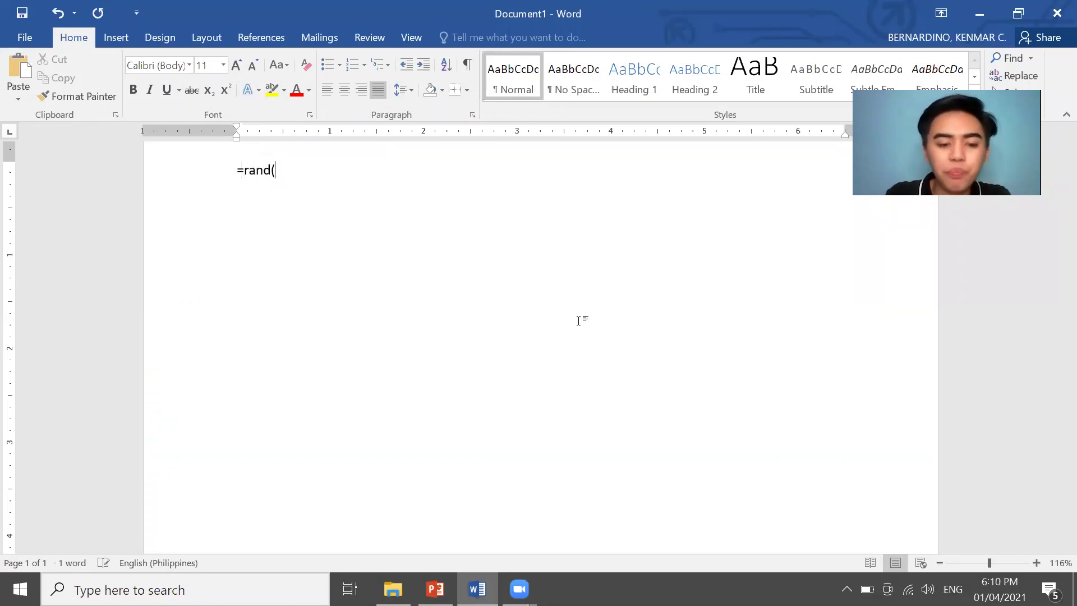
text(5,3))
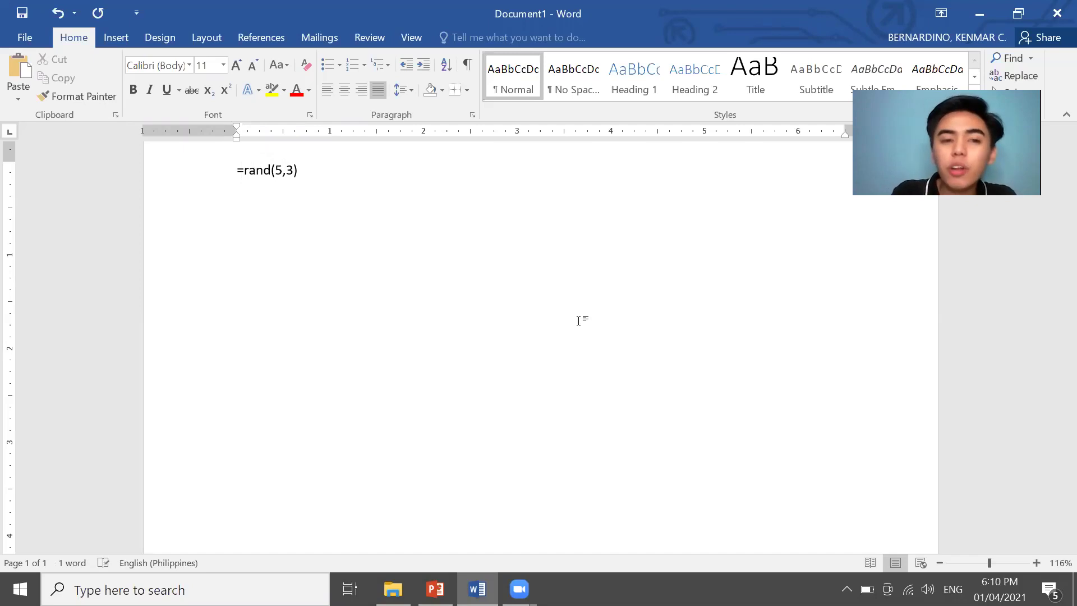
key(Return)
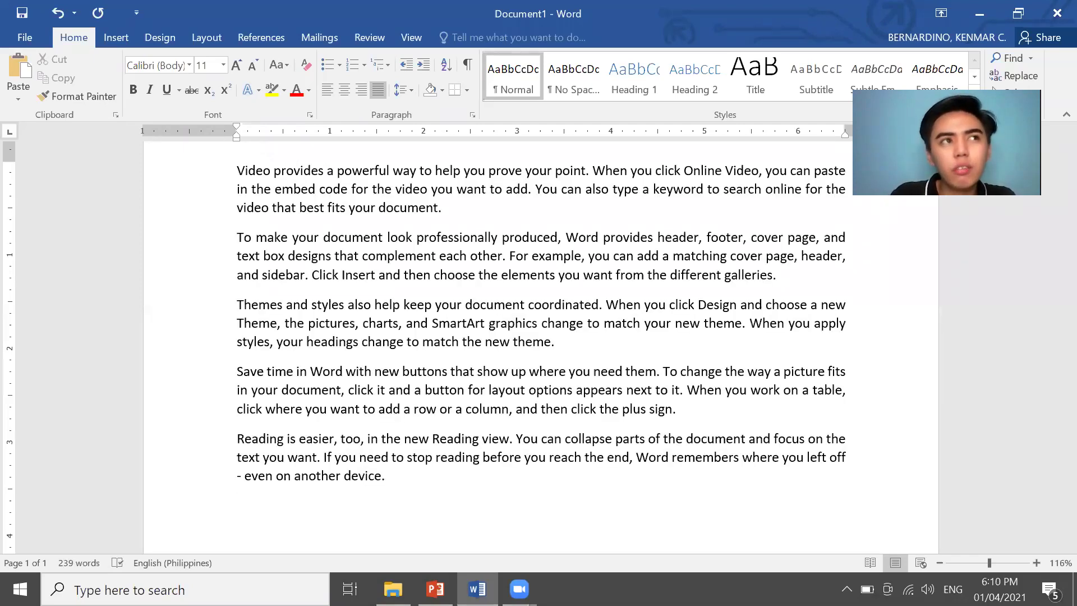
Arrange all of the document's text in two equal columns
key(ctrl+a)
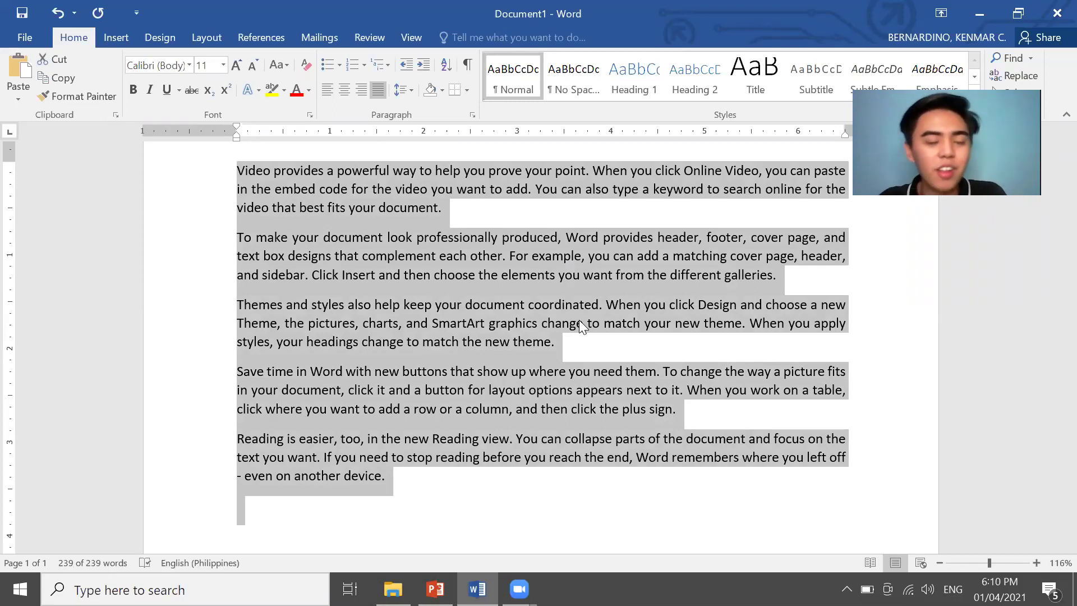
click(207, 37)
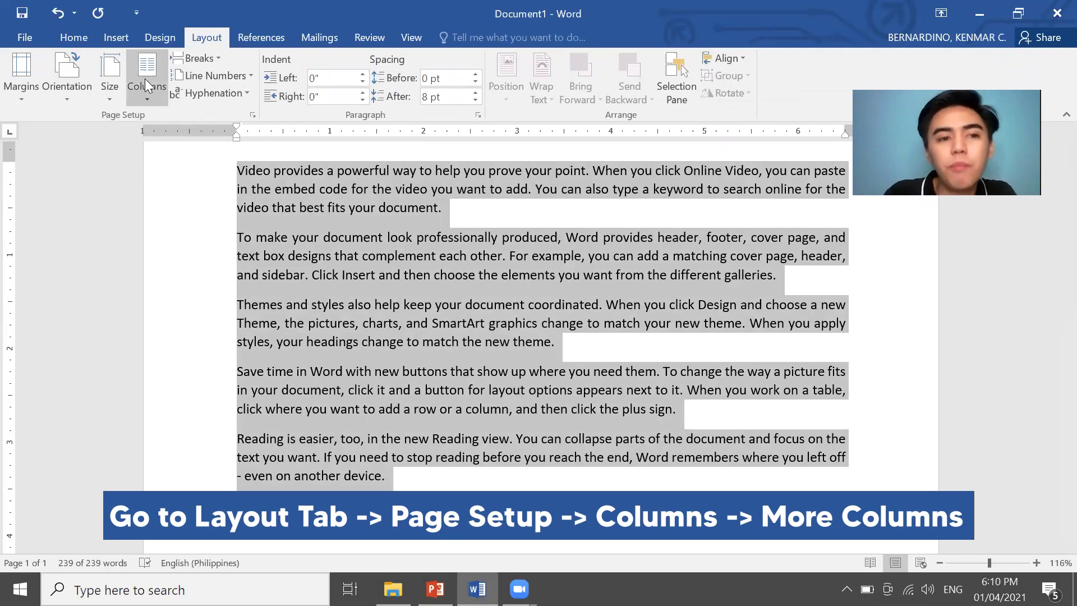
click(153, 94)
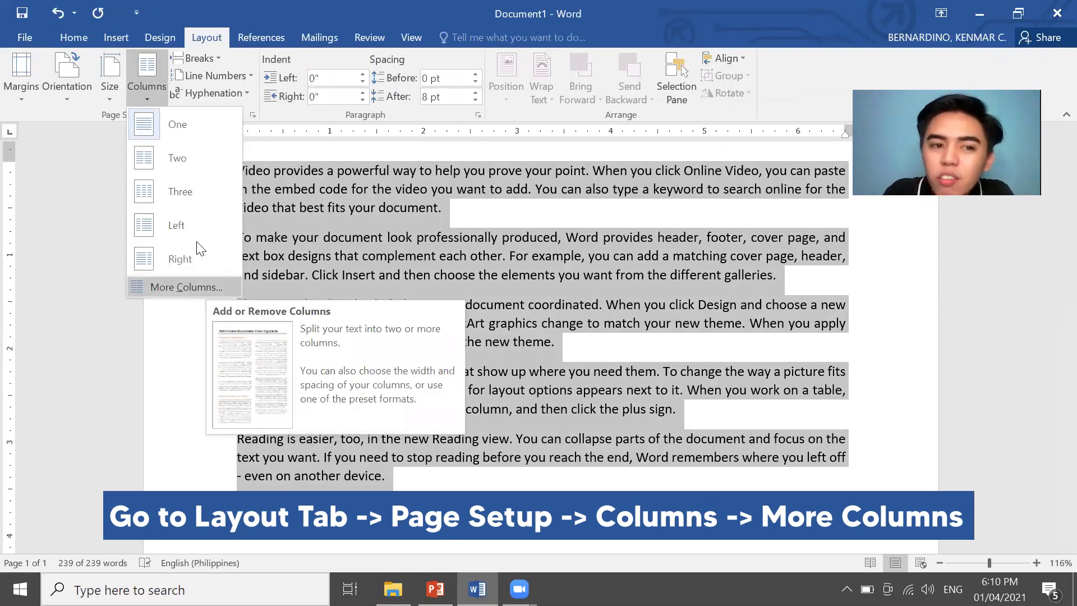
click(152, 101)
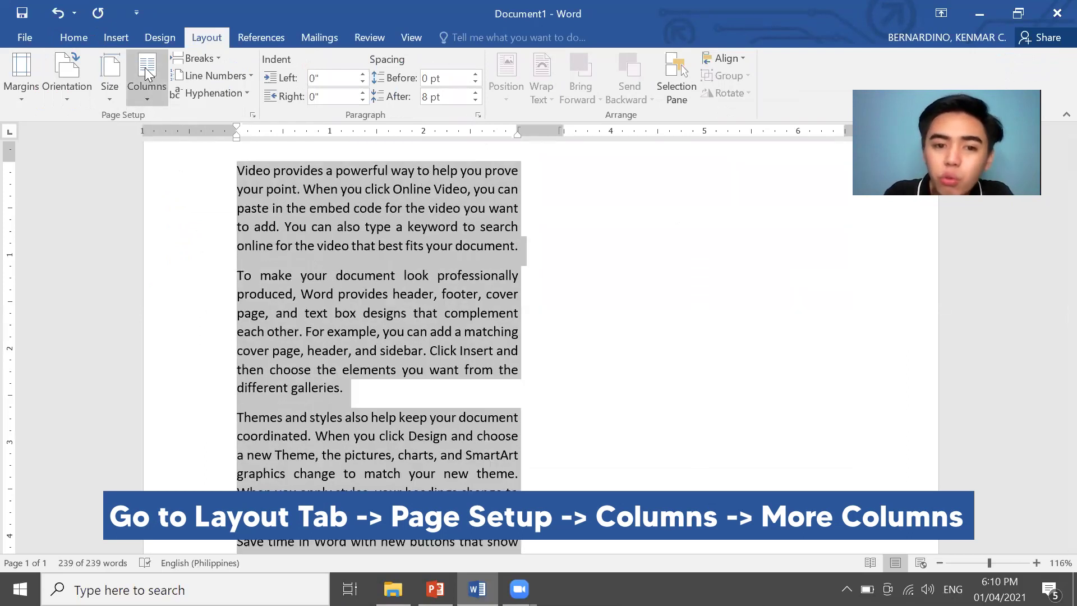
Add more random text below the last paragraph with the formula =rand(5,3)
scroll(507, 289, down, 5)
scroll(506, 289, down, 4)
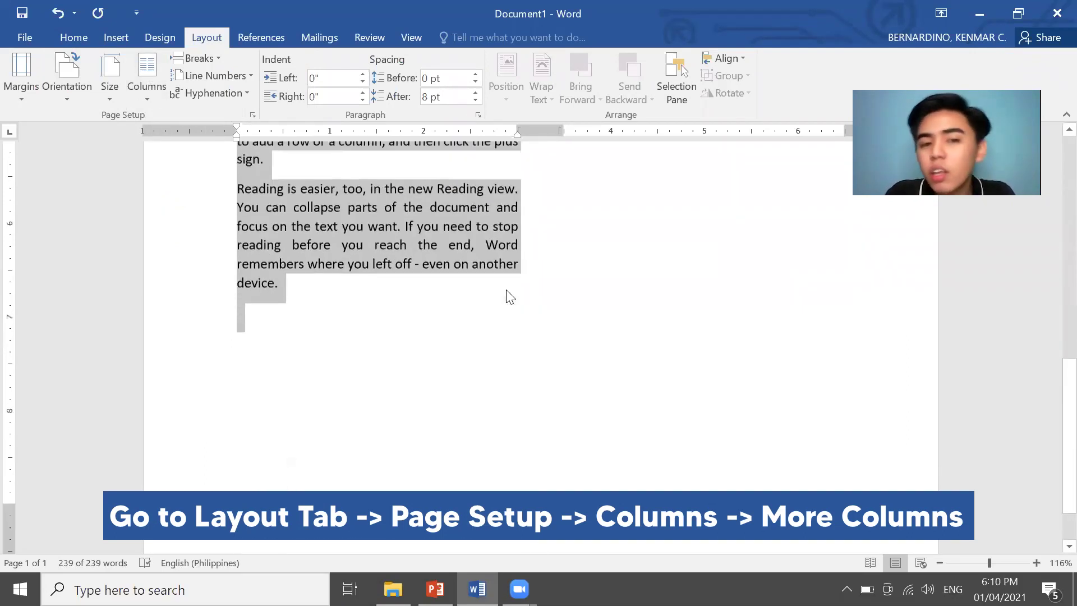
click(323, 343)
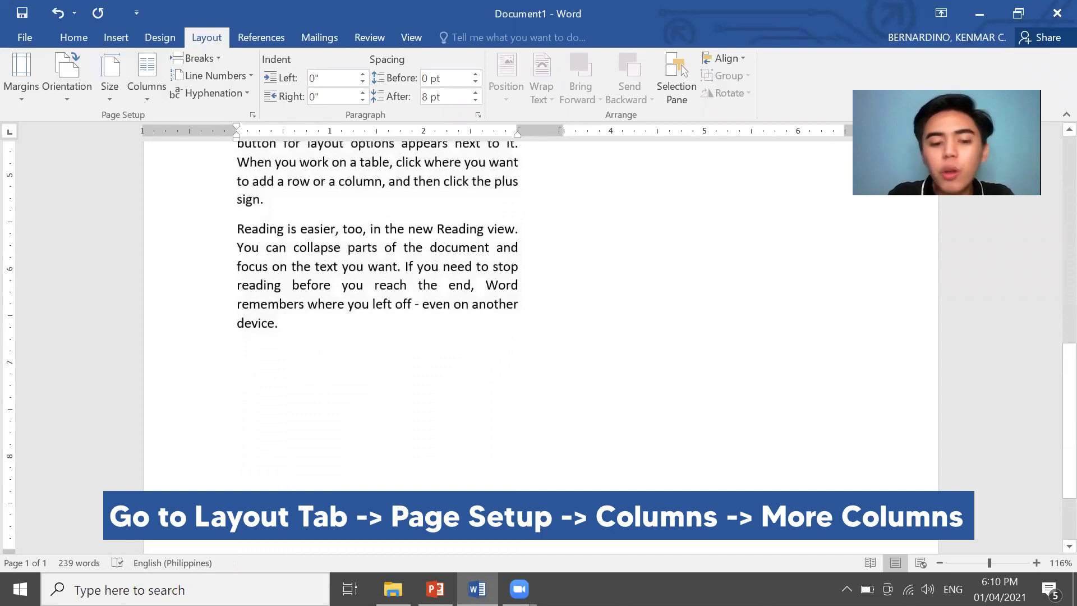
text(=rand(3)
key(BackSpace)
text(5,3))
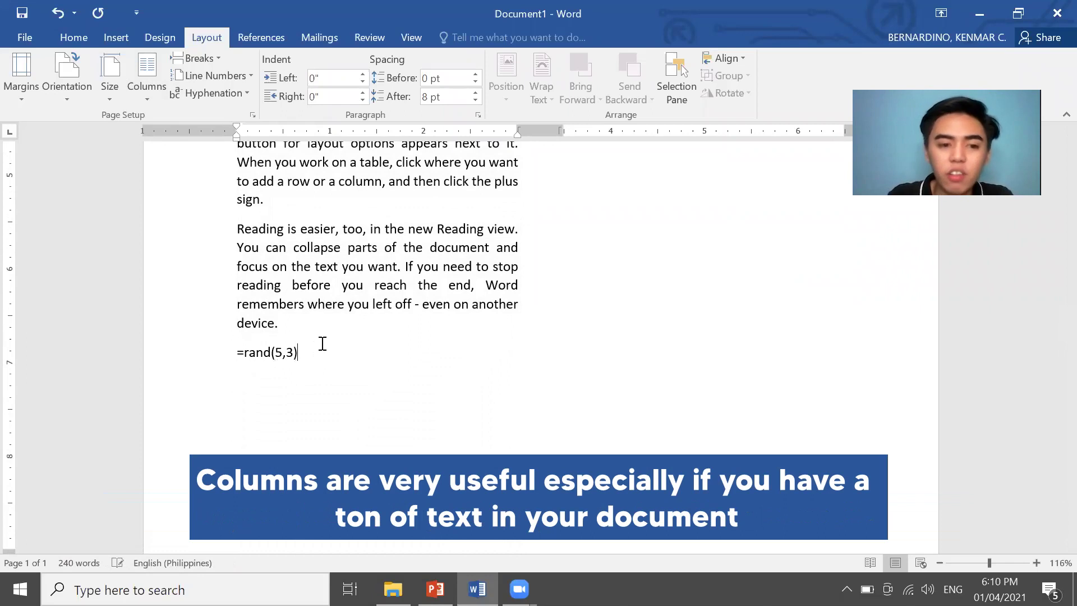
key(Return)
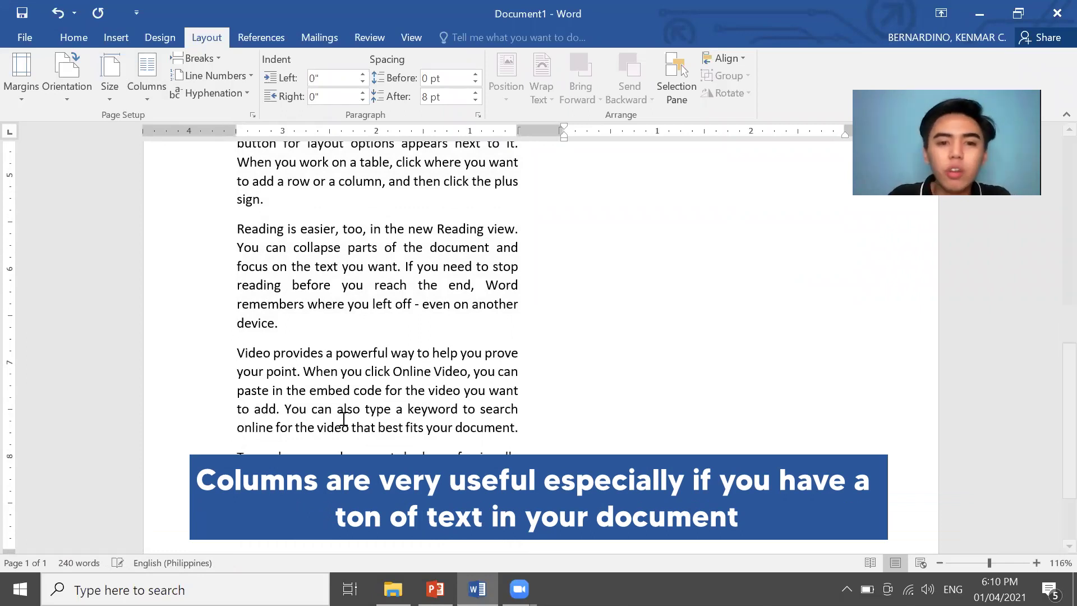
Rearrange all of the document's text into three columns
scroll(352, 427, up, 5)
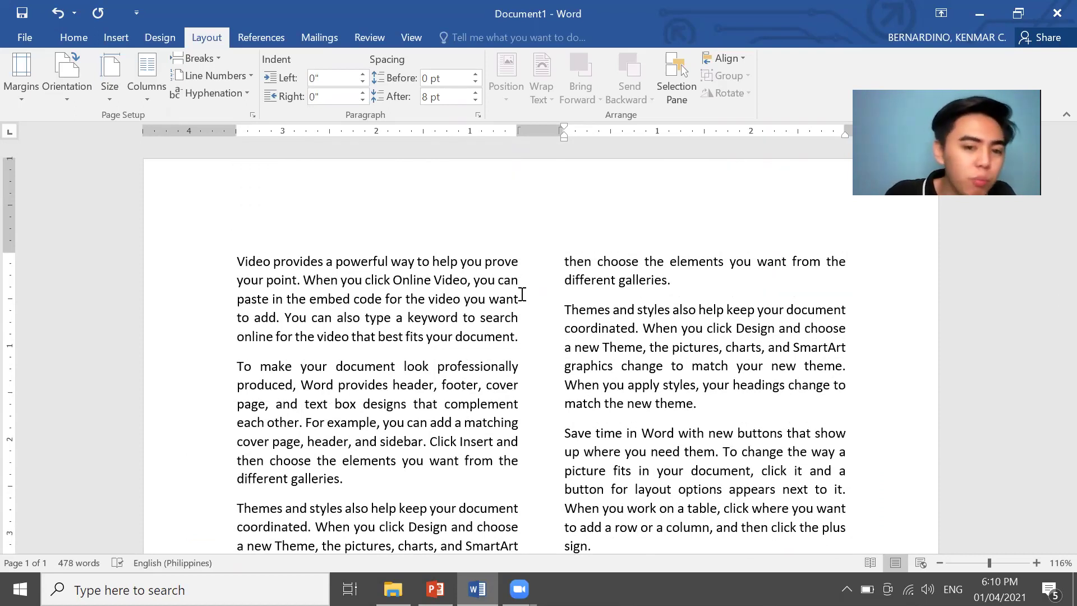
scroll(522, 295, down, 8)
scroll(522, 295, up, 4)
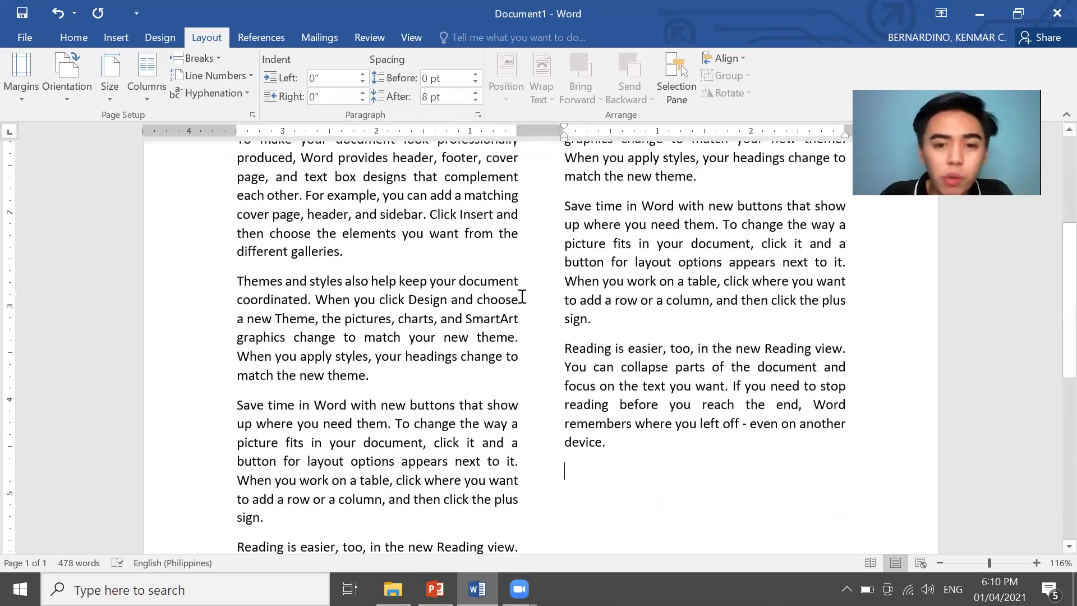
scroll(521, 296, up, 4)
key(ctrl+a)
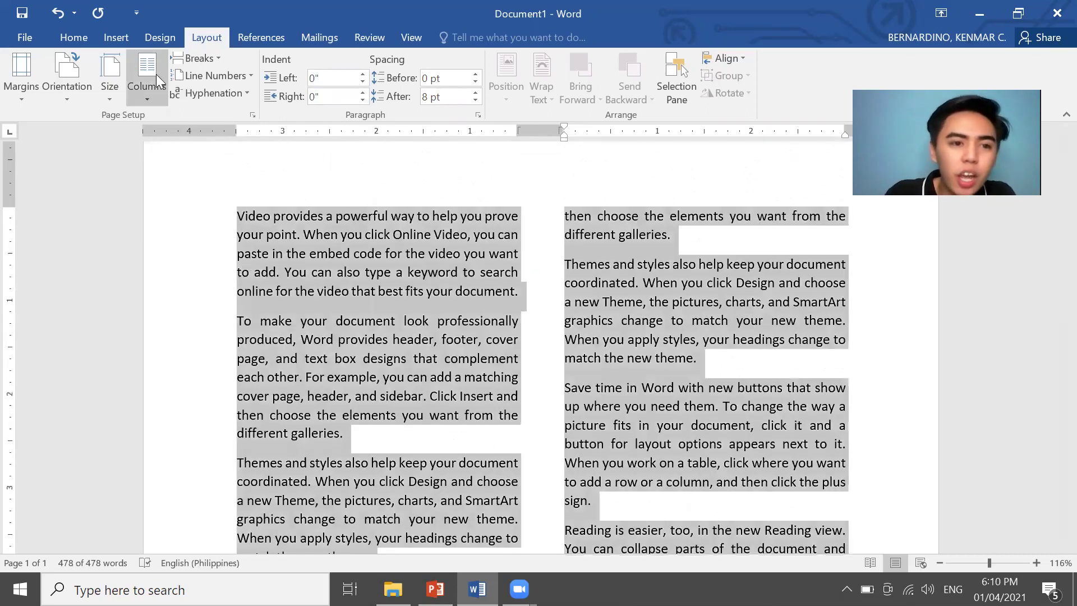
click(156, 74)
click(172, 191)
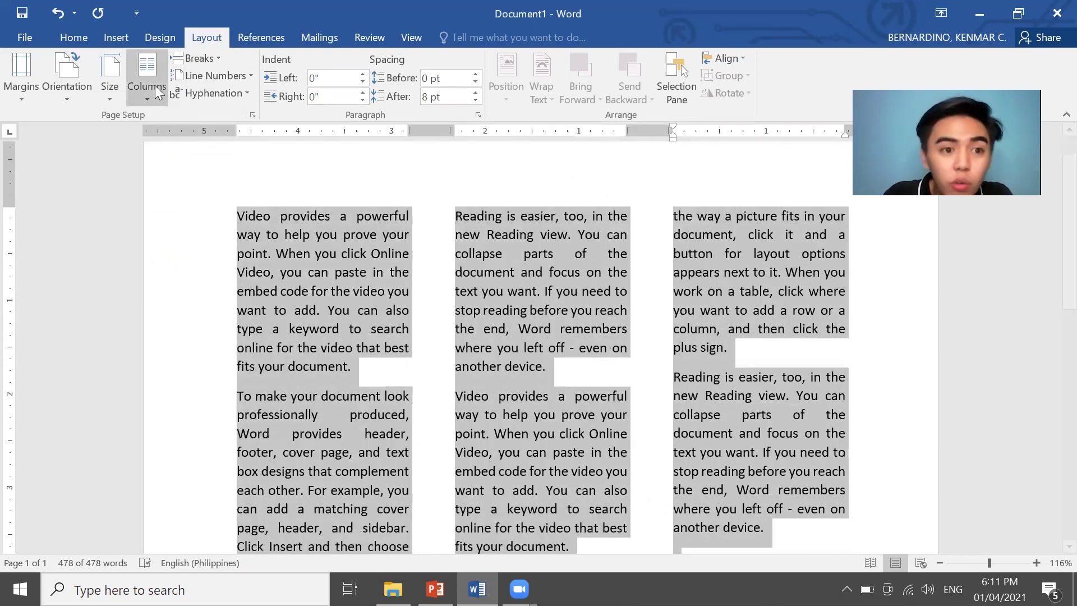
Apply the Left column preset to all of the text and compare the narrow and wide columns
click(155, 85)
click(214, 234)
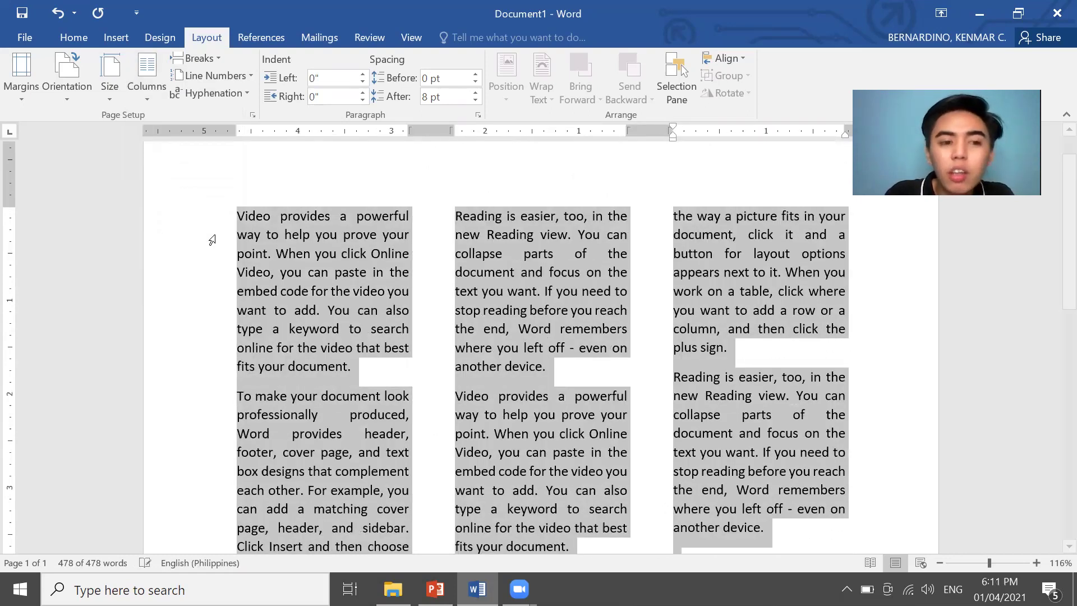
click(395, 215)
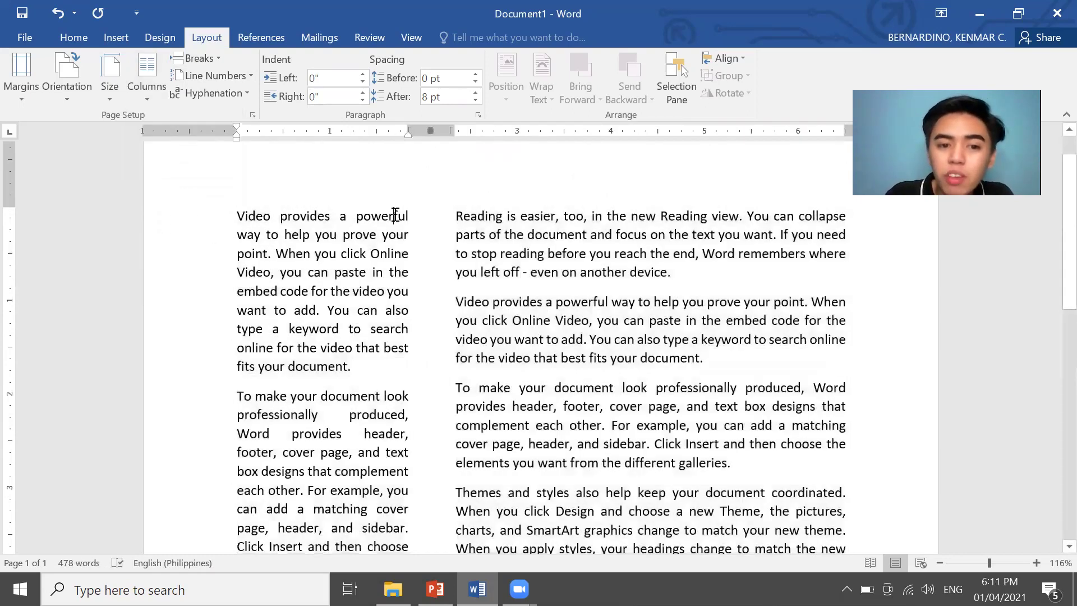
scroll(395, 214, down, 1)
drag(238, 170, 370, 572)
scroll(533, 305, up, 2)
drag(456, 201, 619, 448)
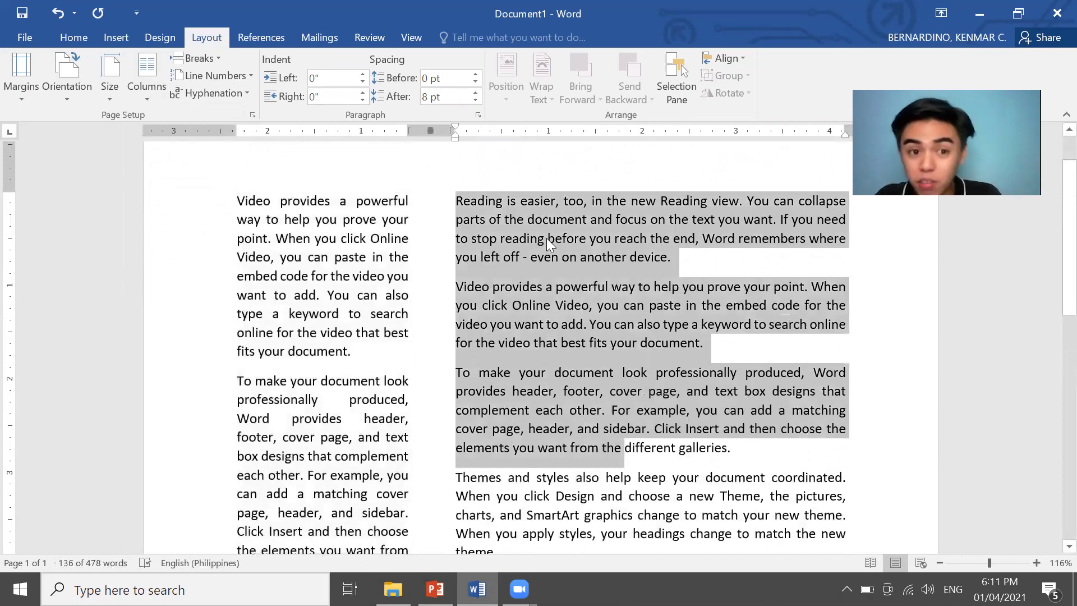
Apply the Right column preset to the whole document's text
click(274, 258)
key(ctrl+a)
click(147, 77)
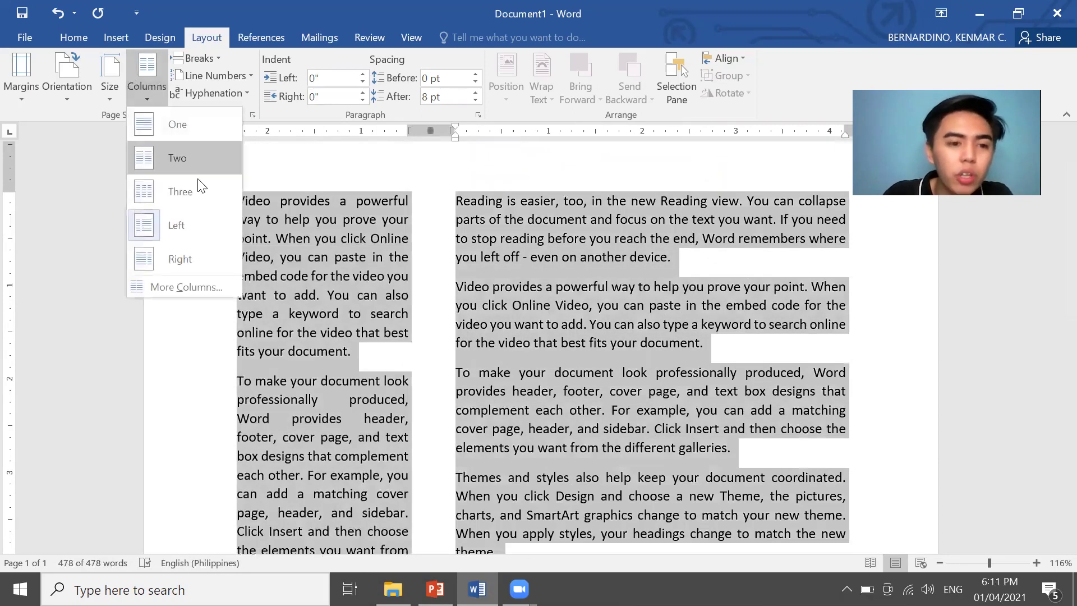
click(200, 256)
click(650, 220)
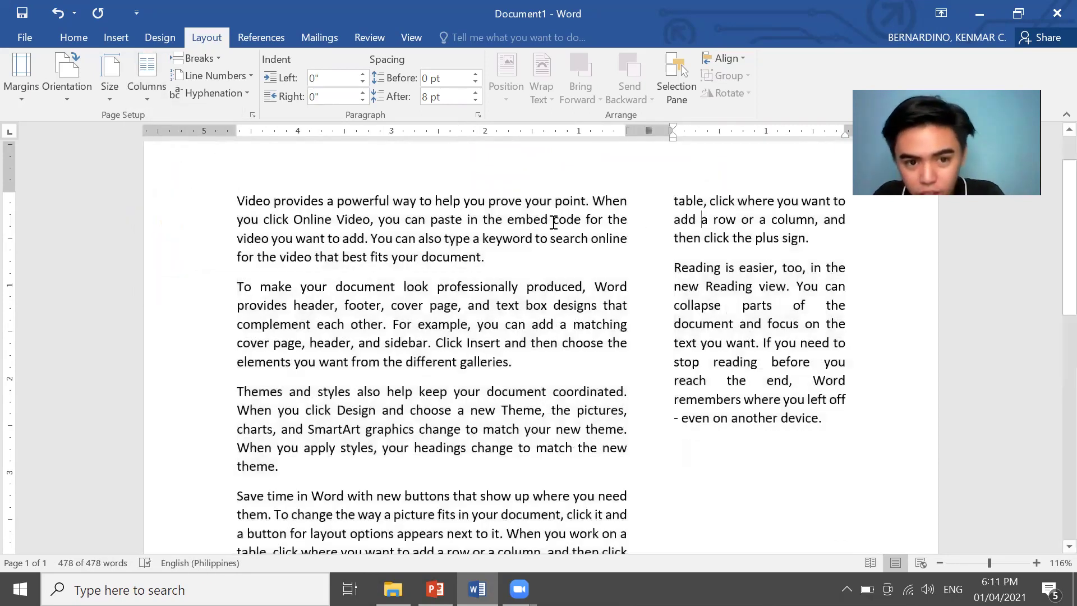
key(ctrl+a)
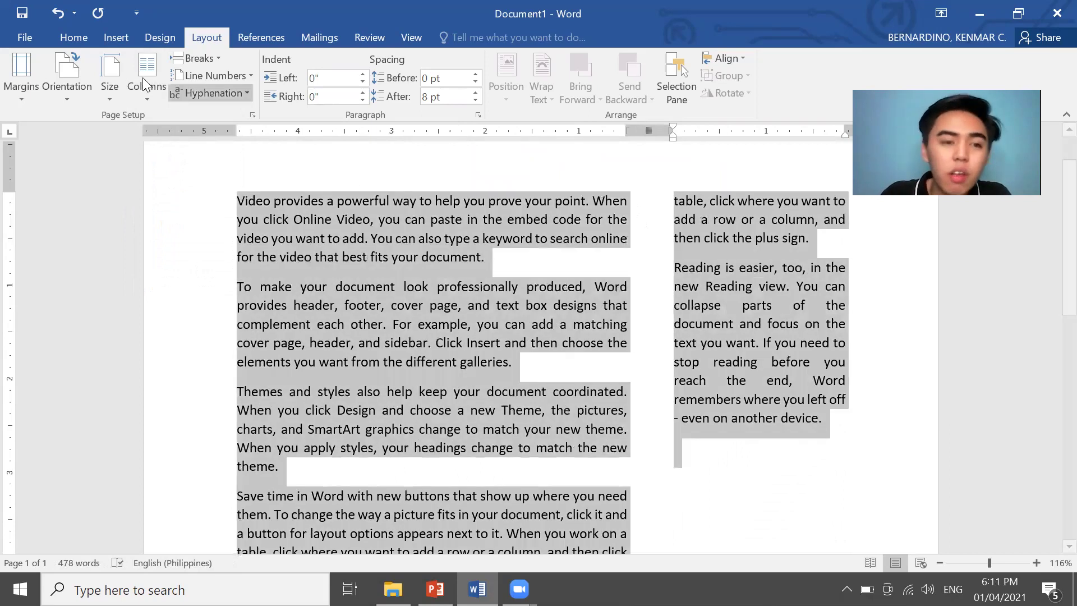
click(145, 83)
click(209, 284)
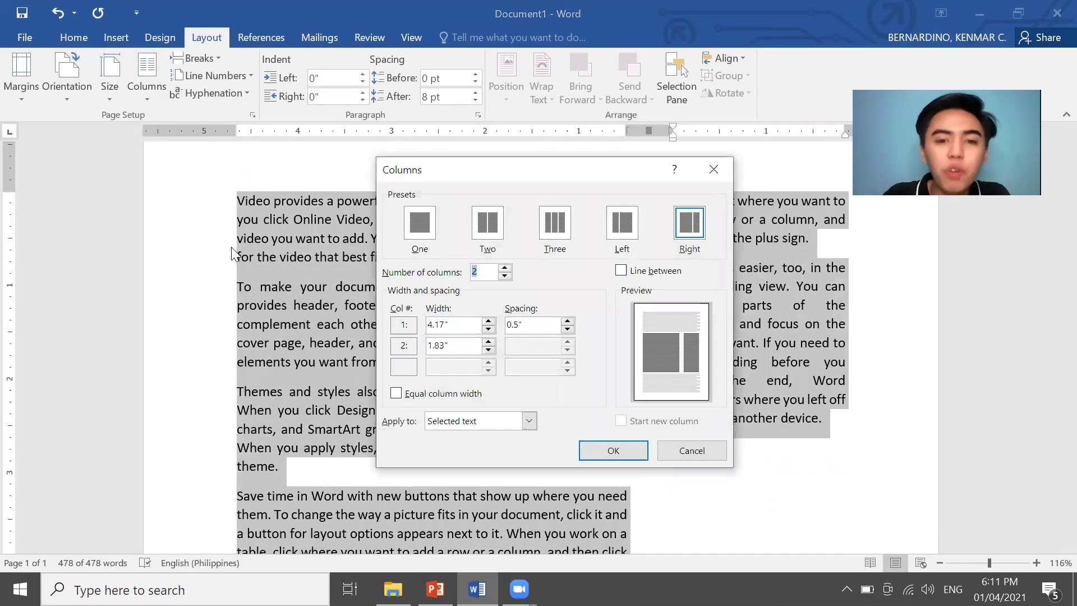
click(495, 273)
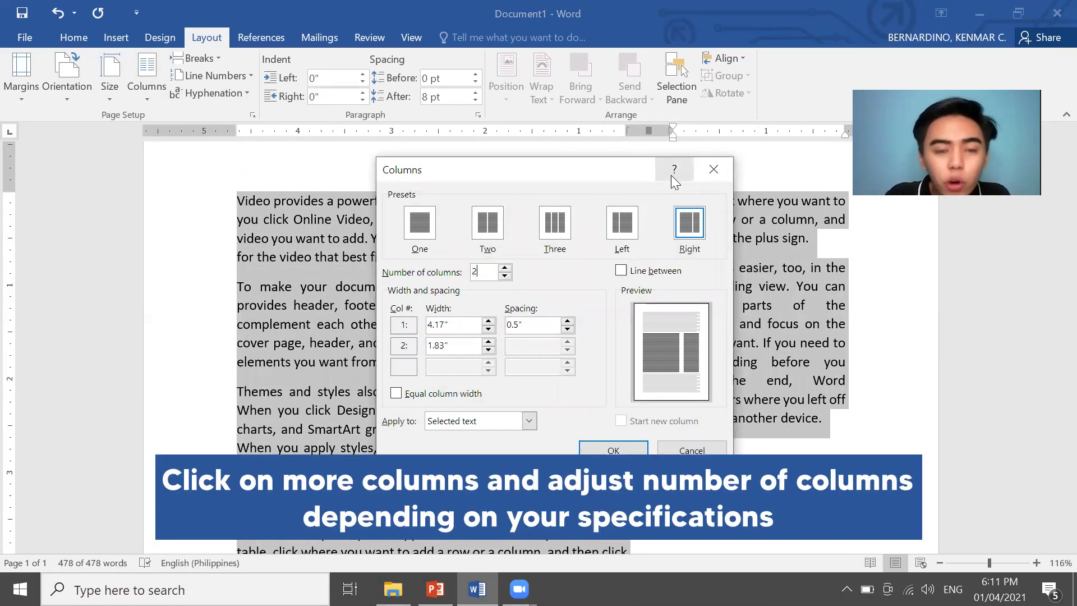
click(715, 166)
Arrange the whole document's text in 10 columns through the custom column settings and review the layout
click(147, 88)
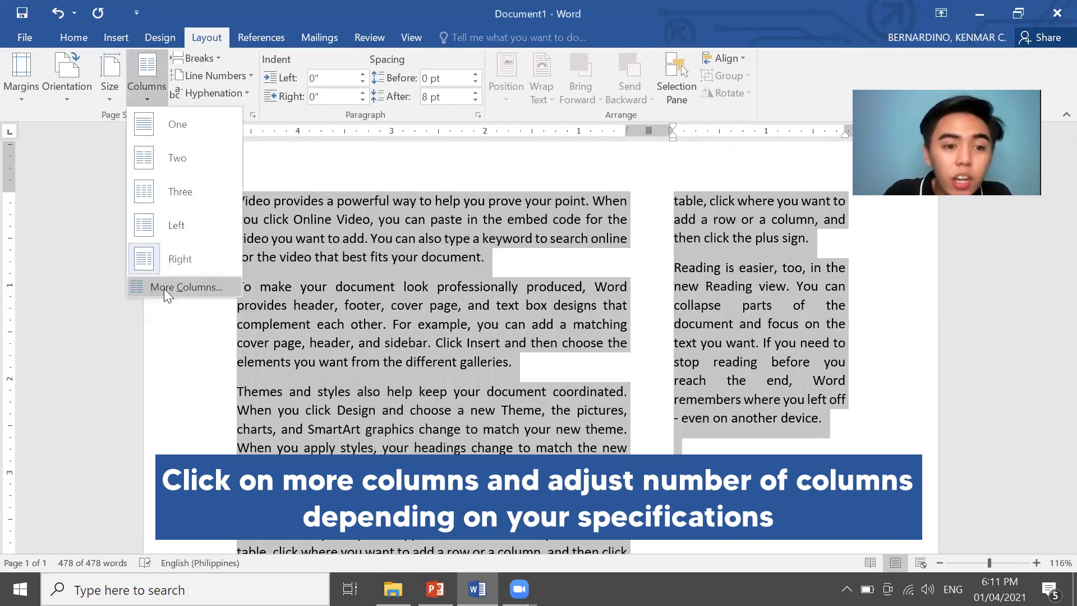
click(164, 288)
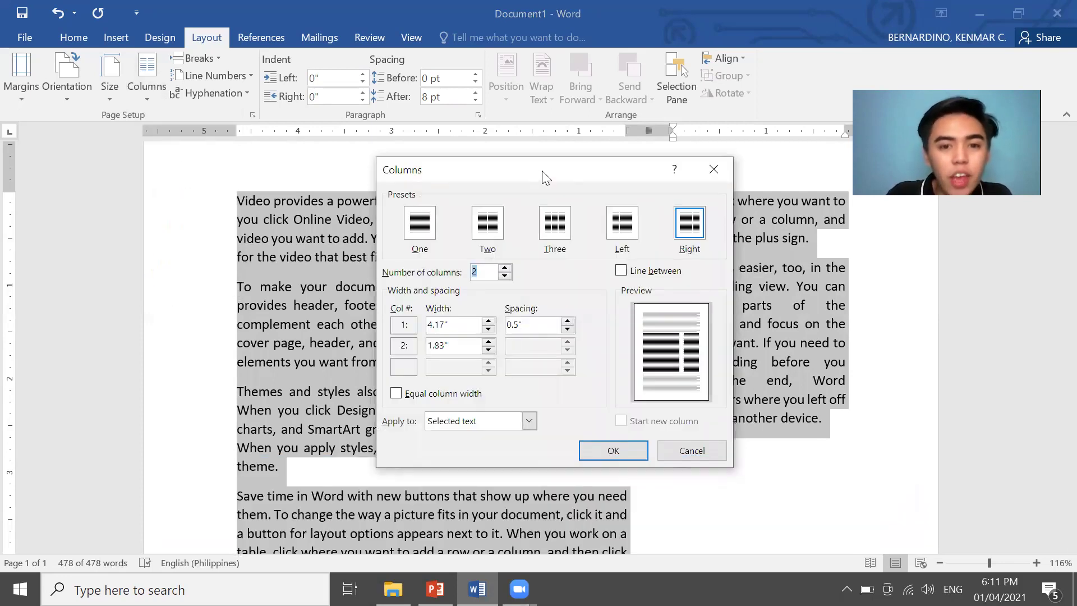
drag(539, 178, 539, 142)
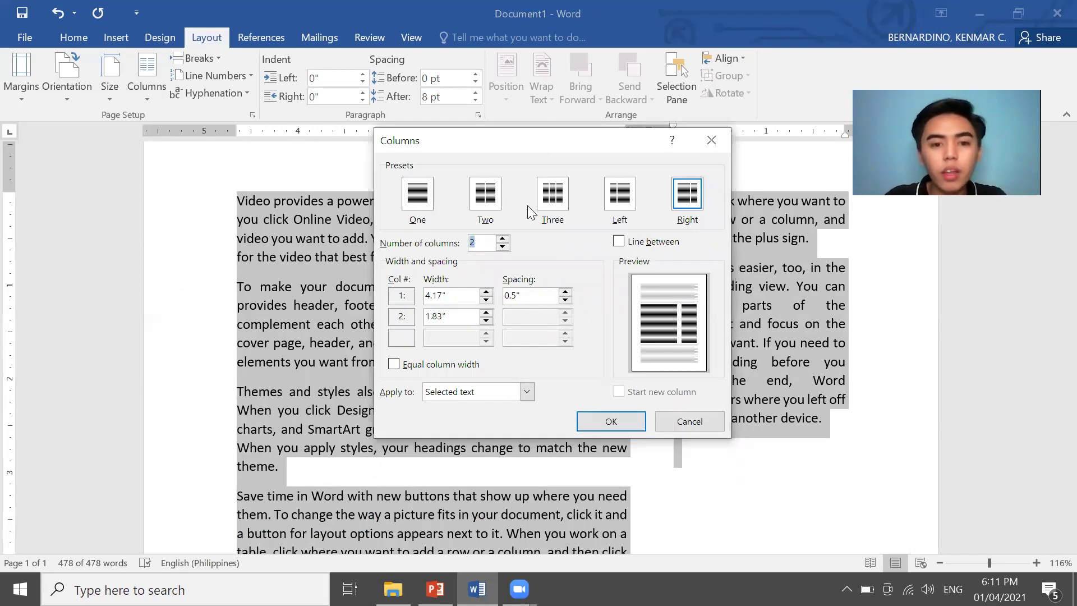
click(488, 239)
key(BackSpace)
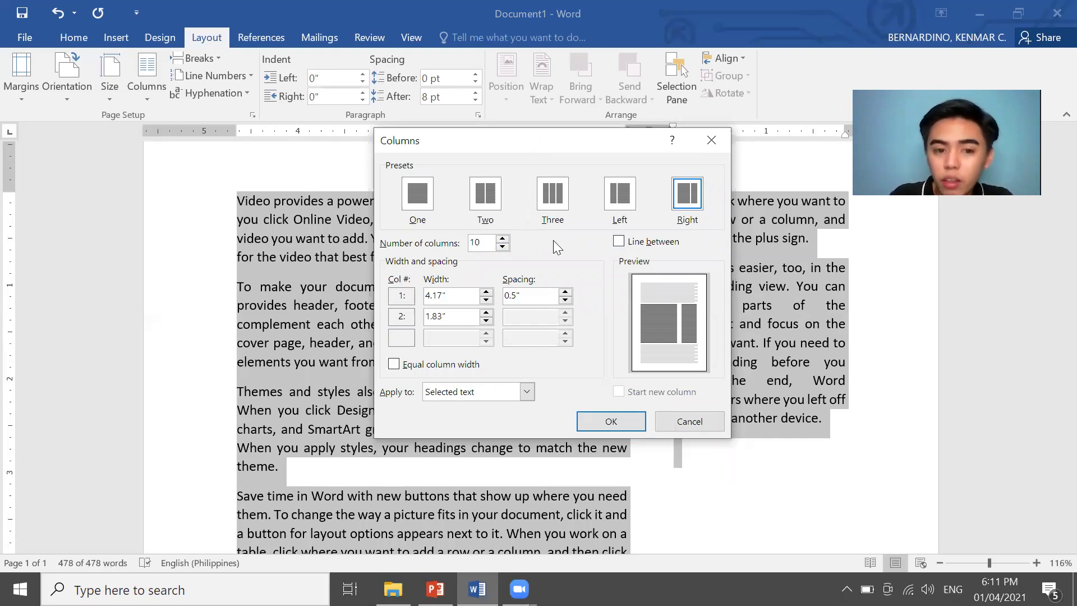
click(611, 417)
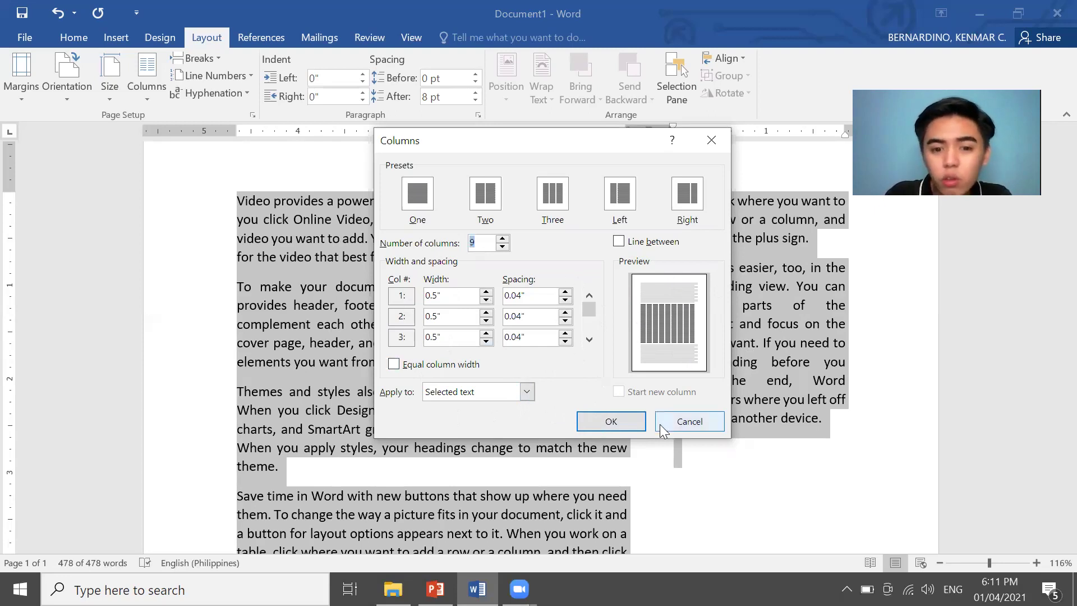
click(491, 244)
text(10)
key(Return)
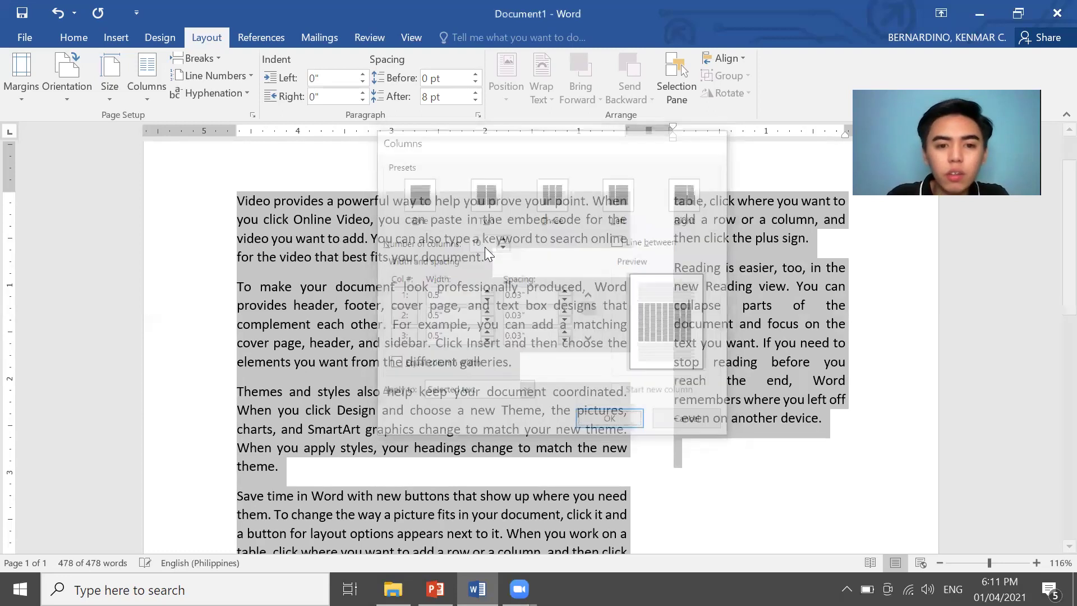
click(679, 273)
scroll(765, 317, down, 9)
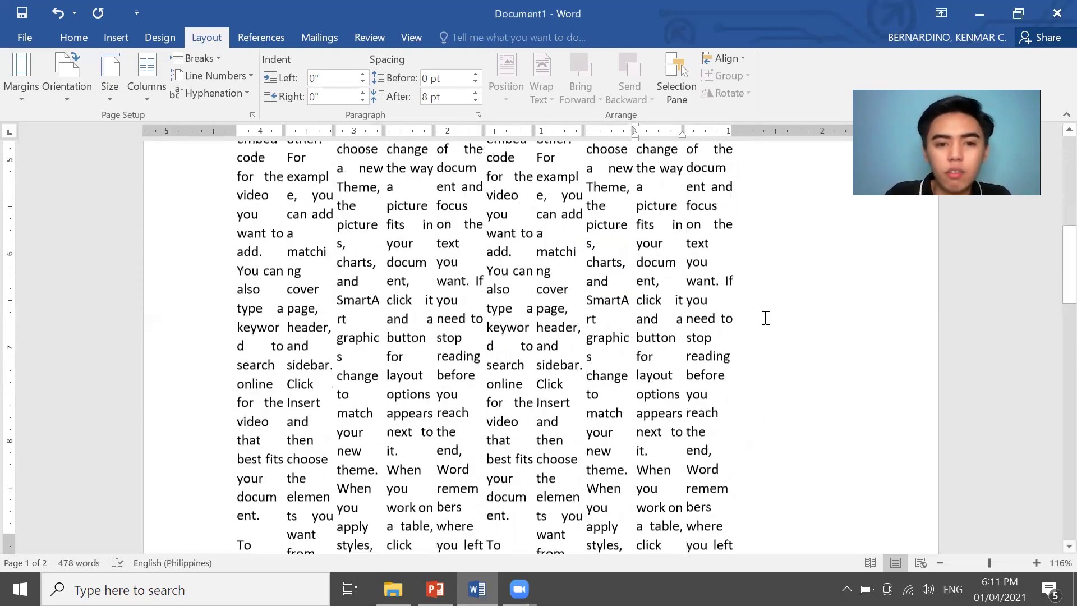
scroll(765, 318, up, 3)
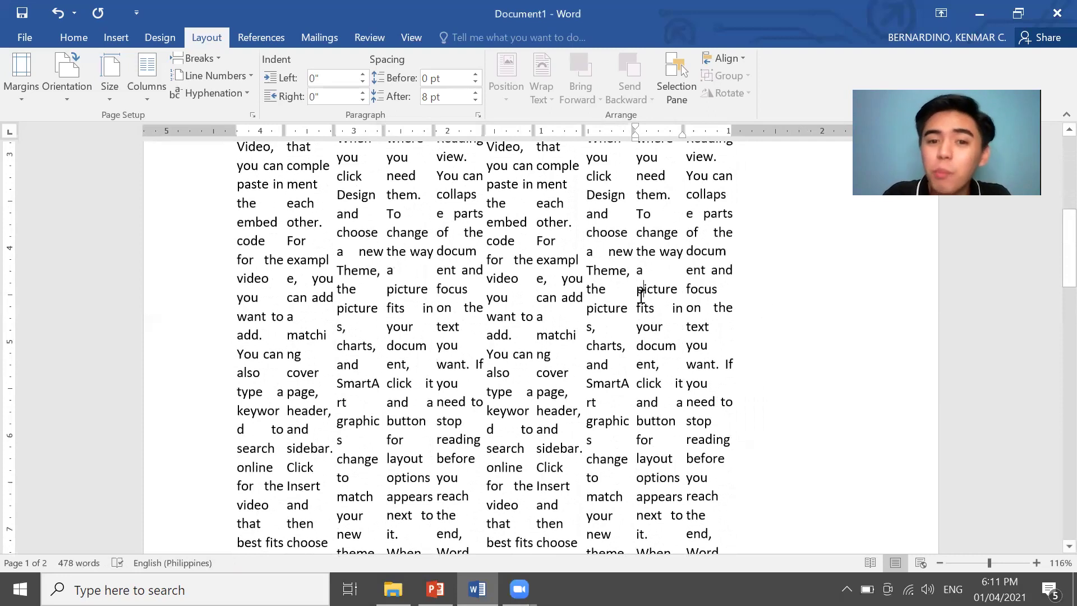
Rearrange all of the text into 5 columns with a line between them and check the result
key(ctrl+a)
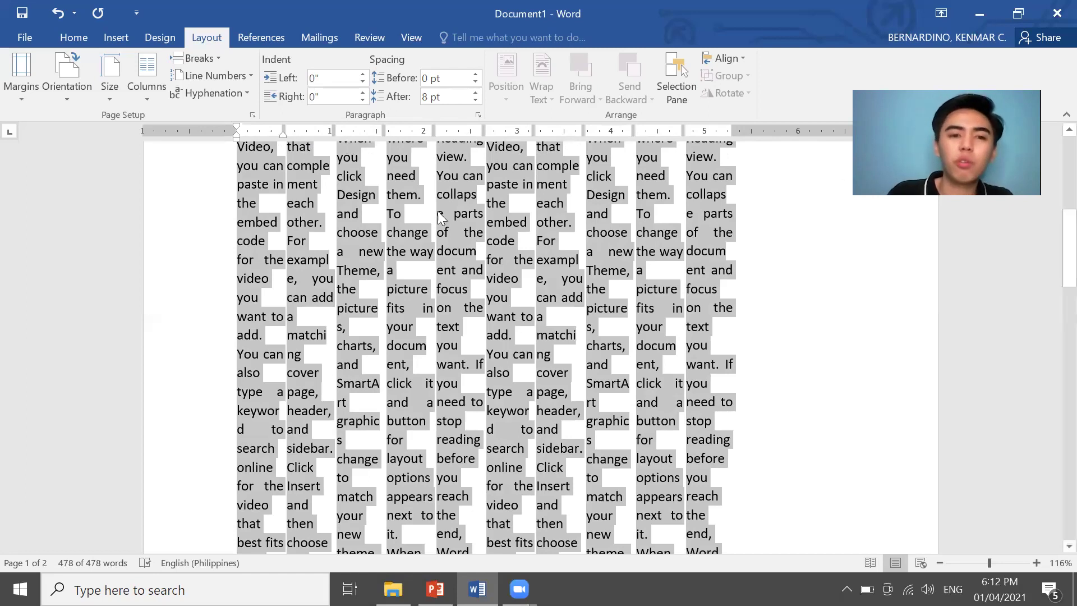
click(141, 85)
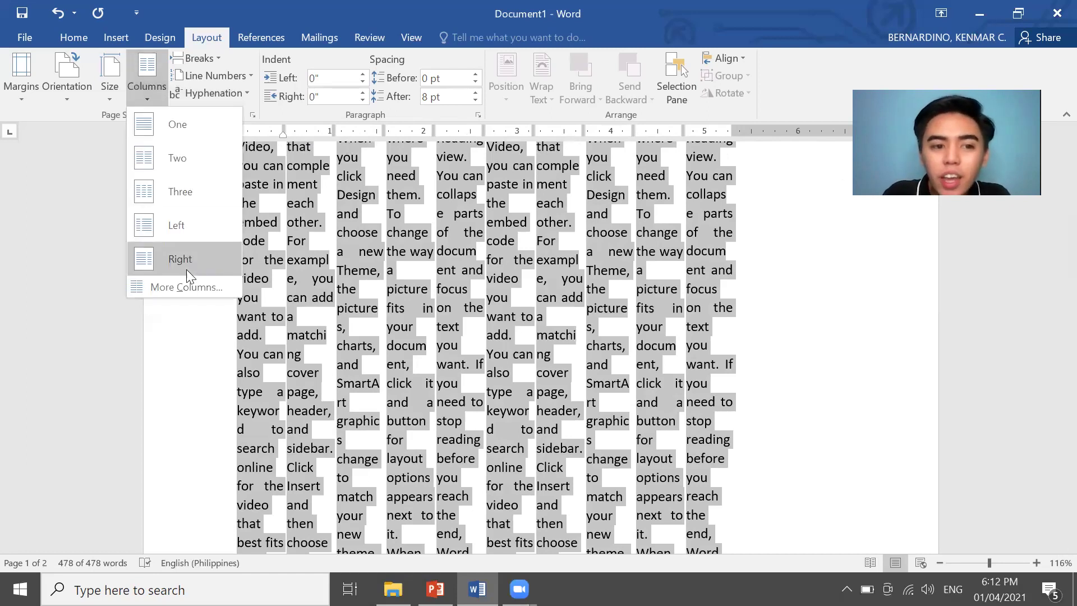
click(186, 287)
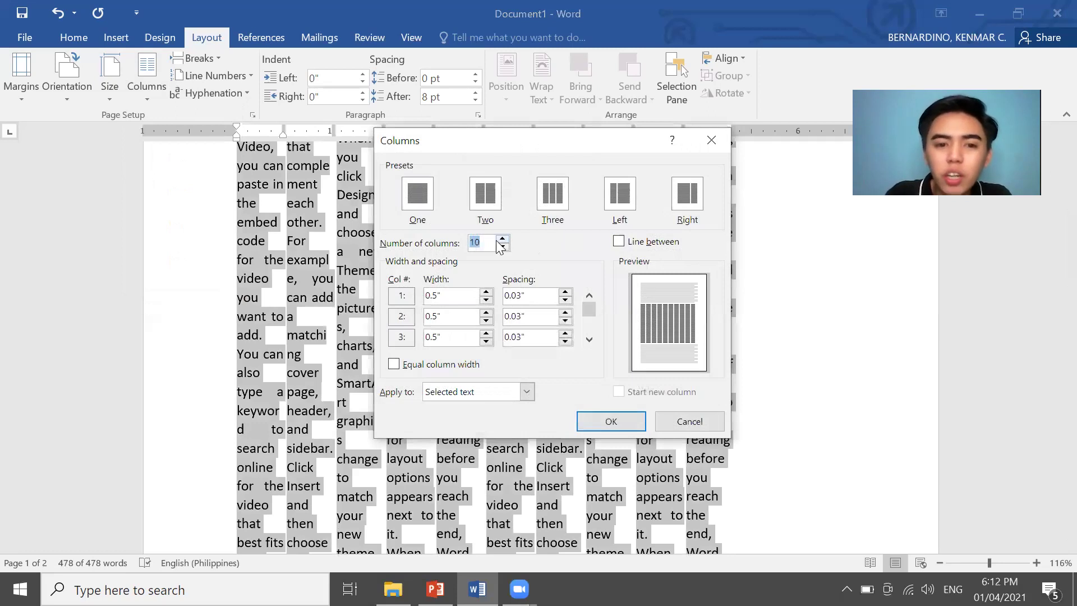
text(5)
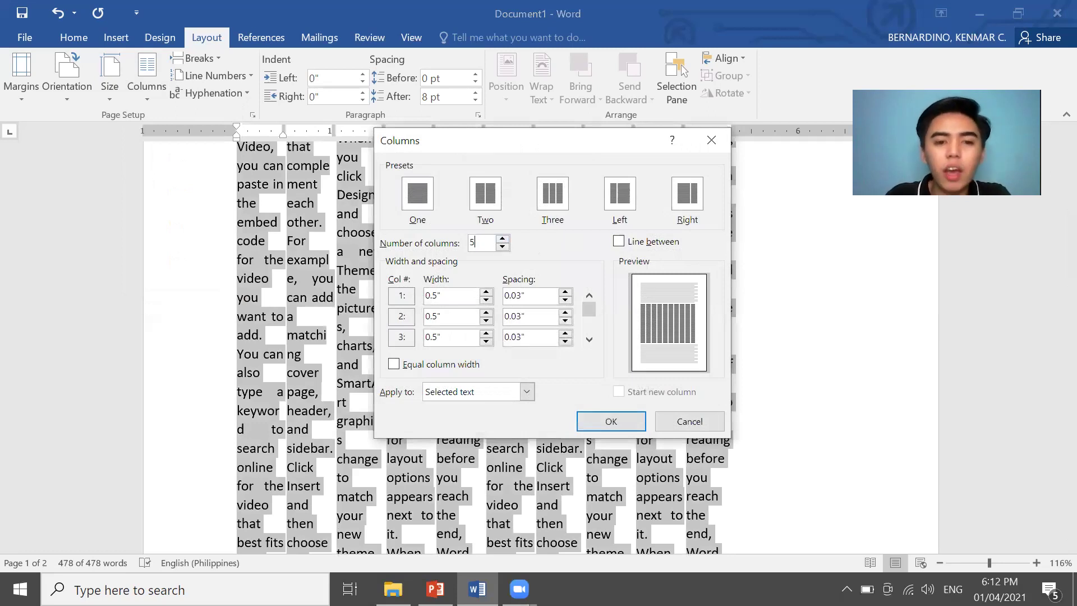
click(618, 242)
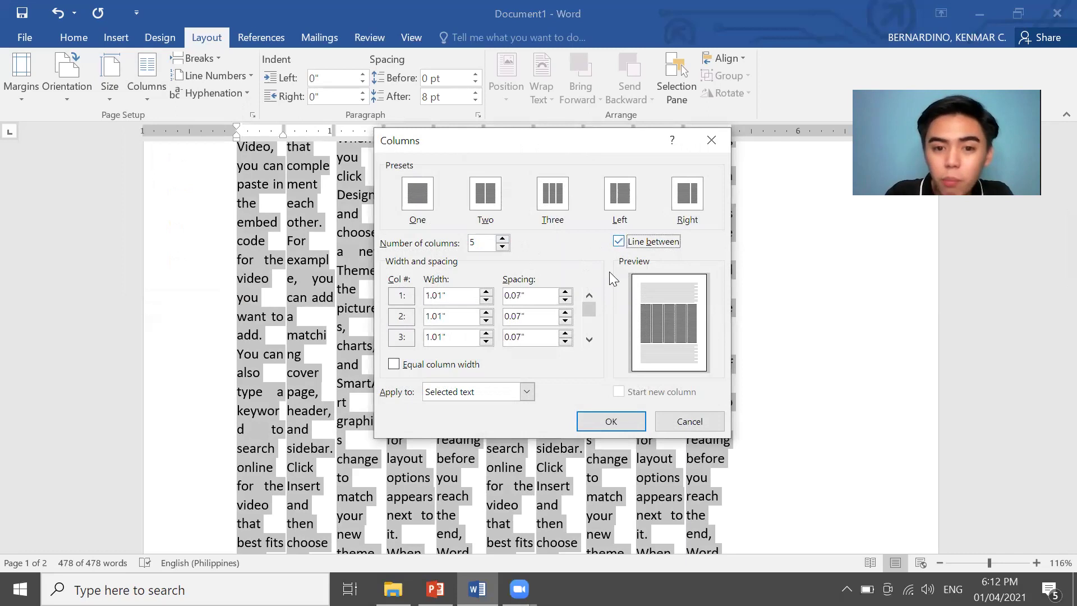
click(612, 420)
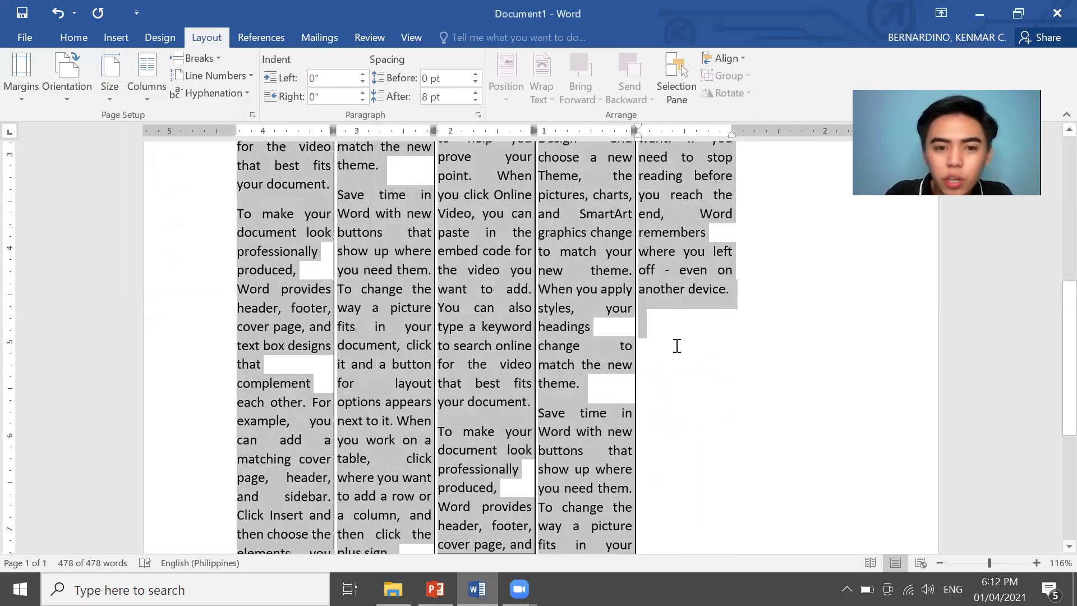
scroll(552, 305, up, 6)
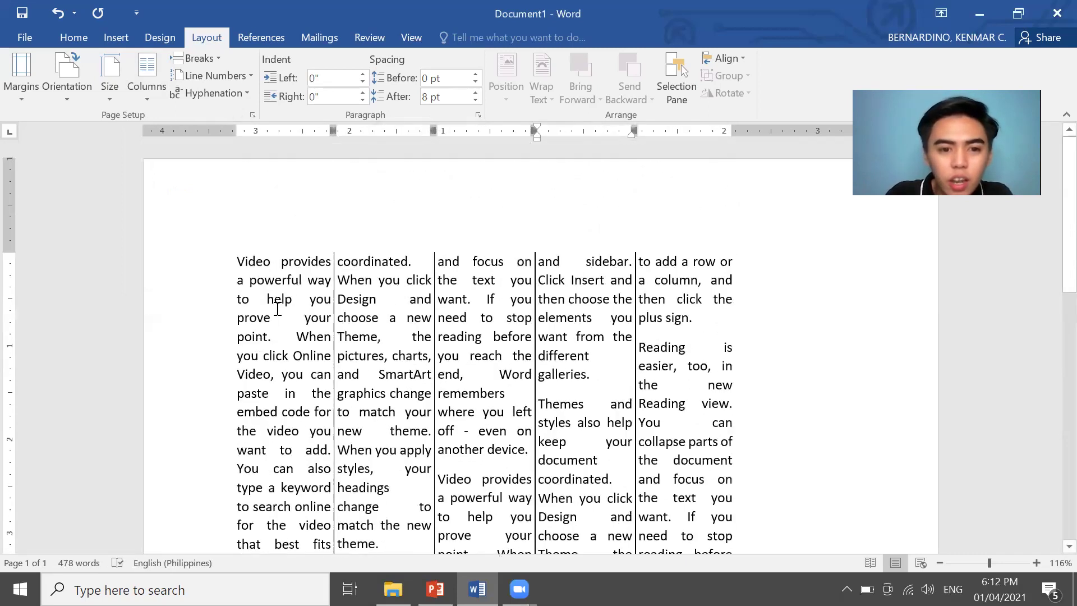
scroll(712, 342, down, 8)
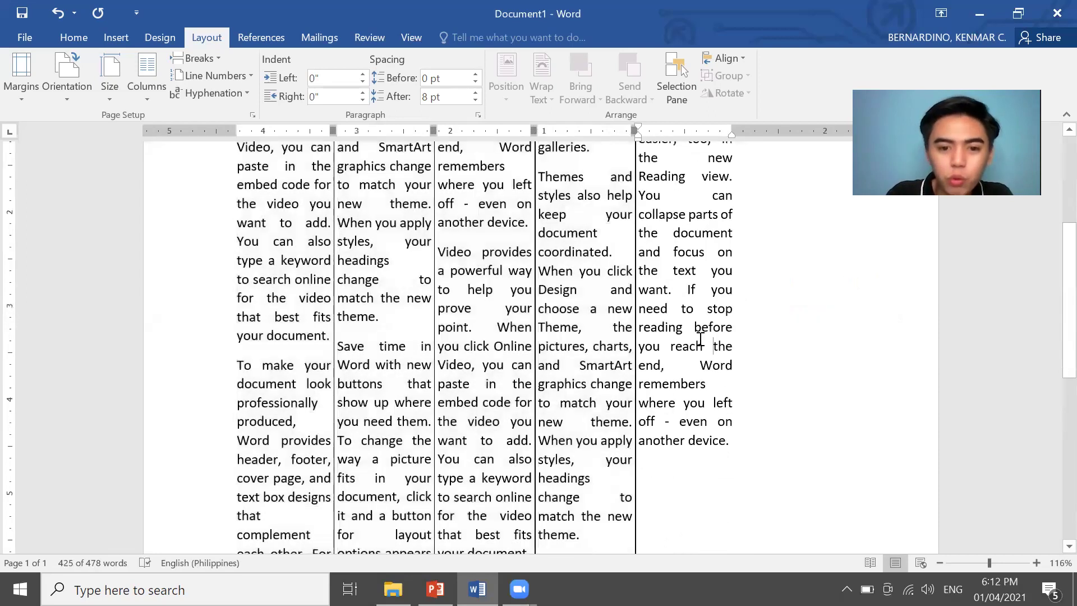
click(700, 341)
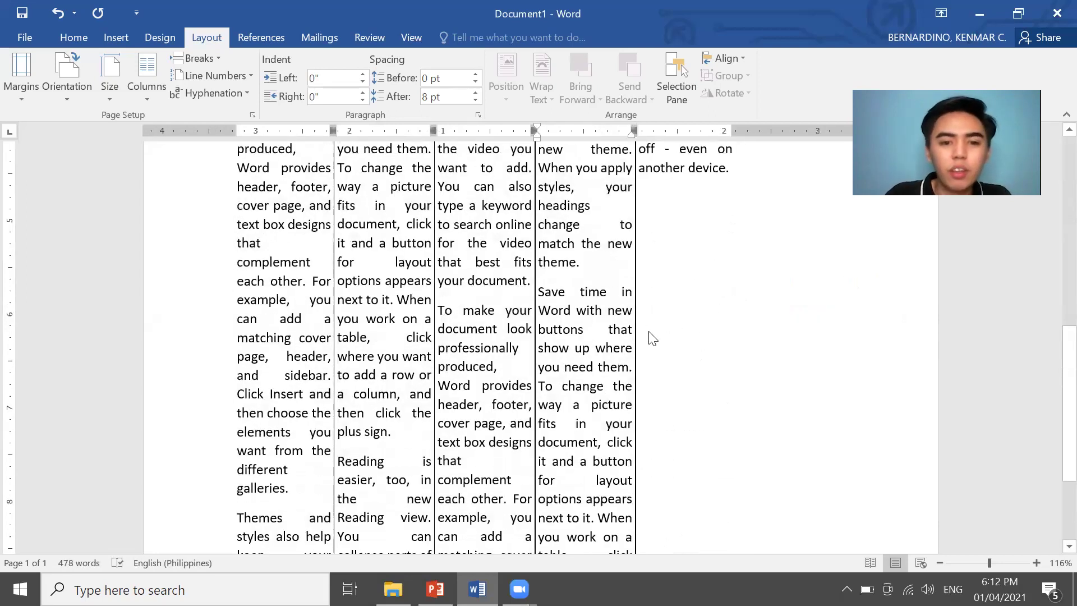
Undo the column changes and inserted random text back to the =rand(5,3) formula, and generate its text again
key(ctrl+z)
key(ctrl+z)
key(ctrl+z)
key(ctrl+z)
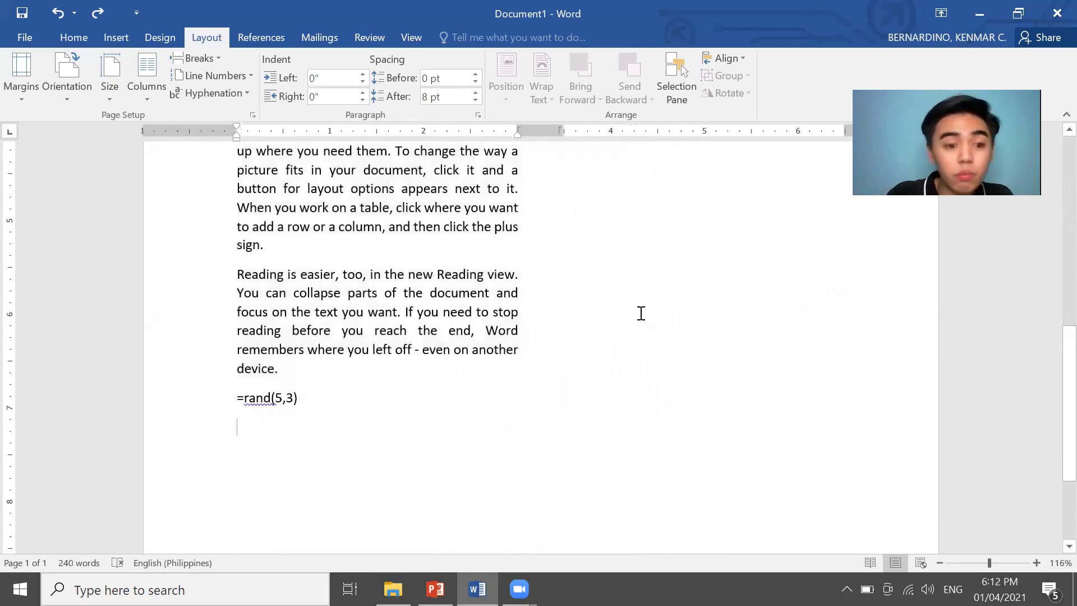
key(ctrl+z)
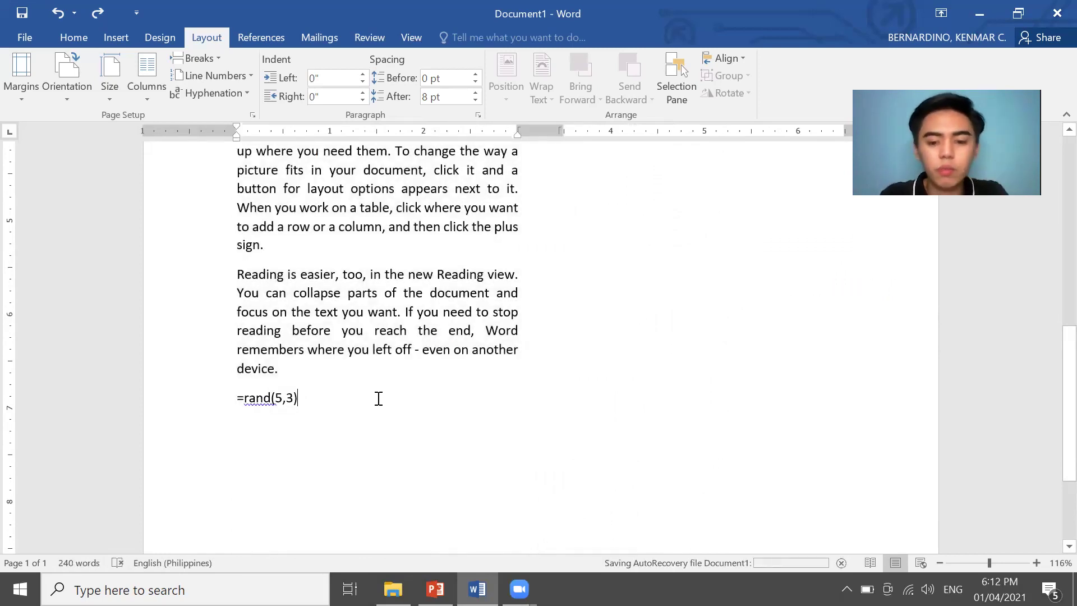
key(Return)
Switch to the PowerPoint slide show, advance to the Text Wrapping slide, and return to Word
key(alt+Tab)
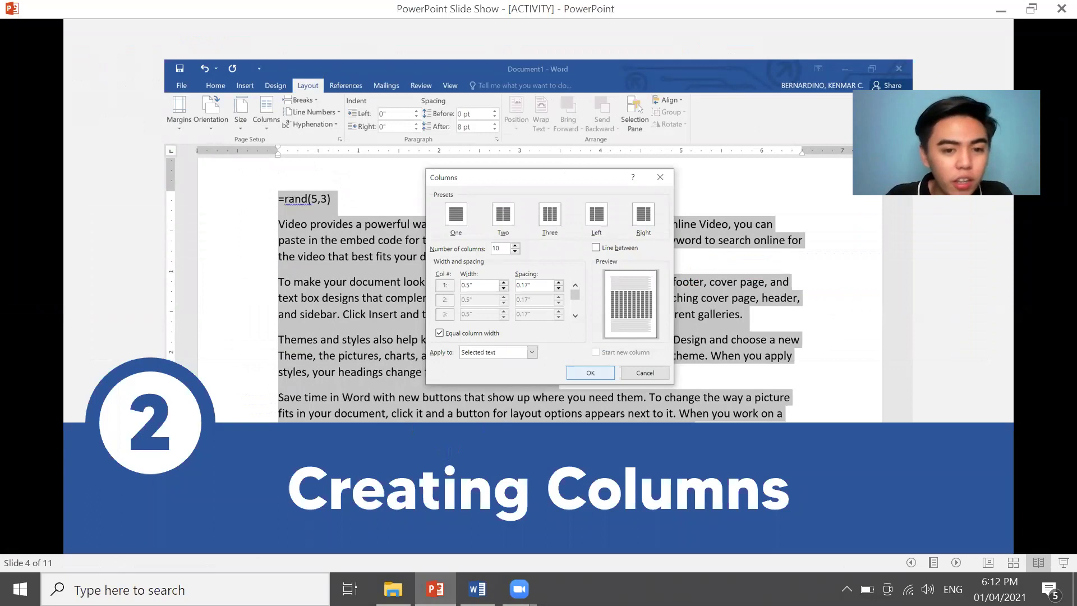
key(Right)
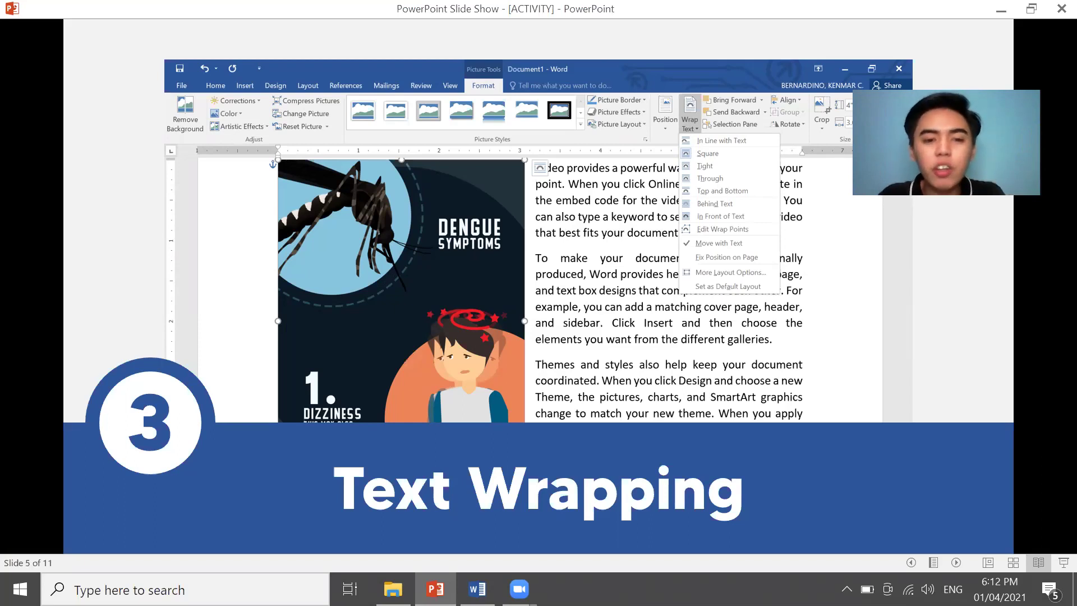
key(alt+Tab)
Set all of the document's text to a single column and look over the page
scroll(496, 401, up, 9)
key(ctrl+a)
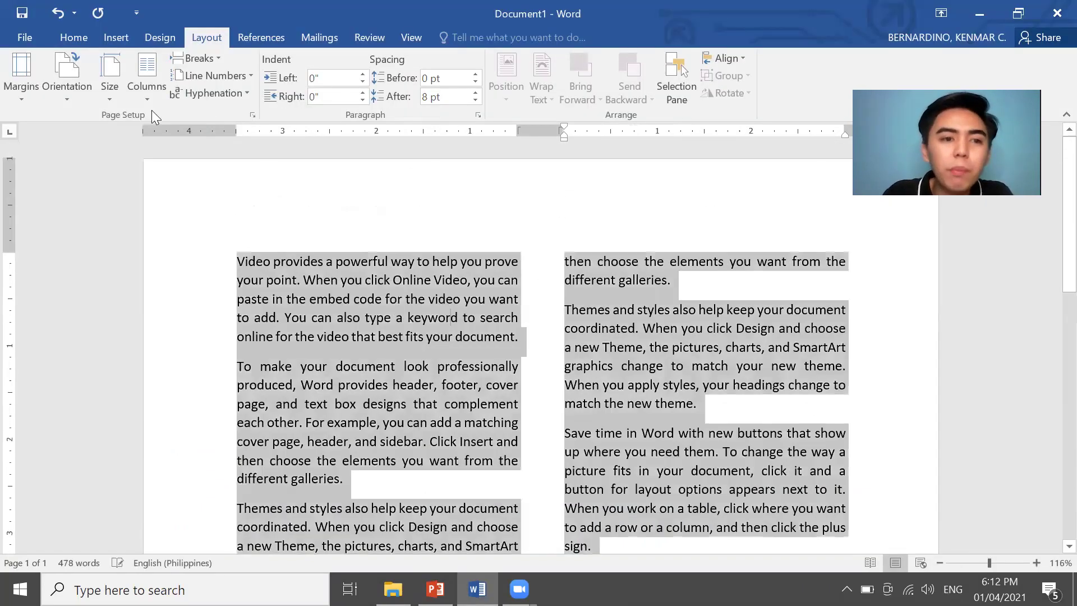
click(126, 72)
click(191, 124)
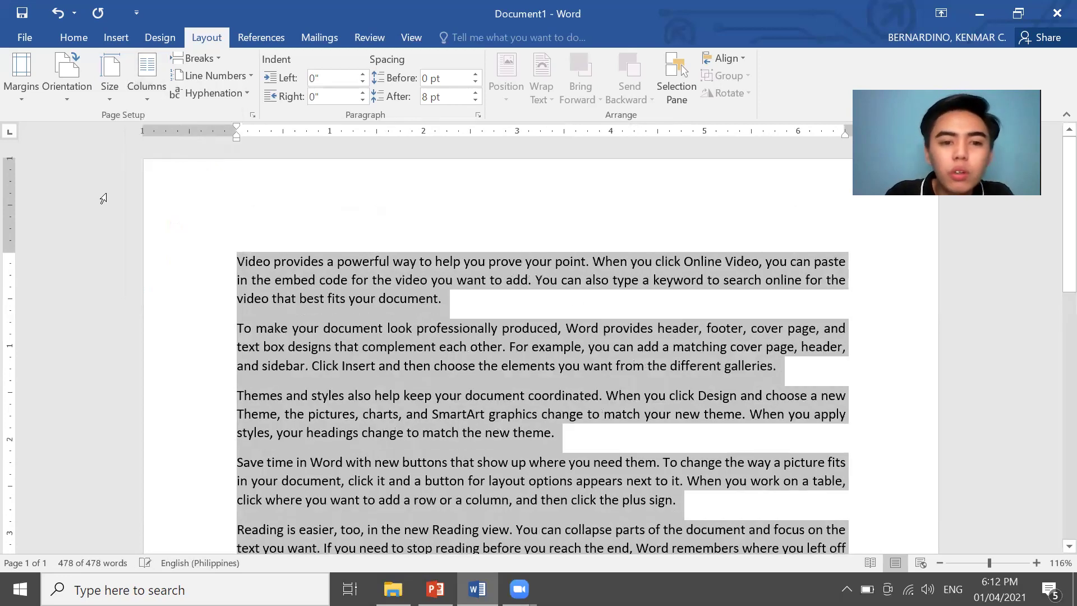
scroll(436, 332, down, 3)
scroll(437, 332, down, 3)
scroll(438, 332, up, 3)
Switch to File Explorer, open the ICONS folder in WEEK_3_MS WORD, and select the browser-2 image
click(392, 589)
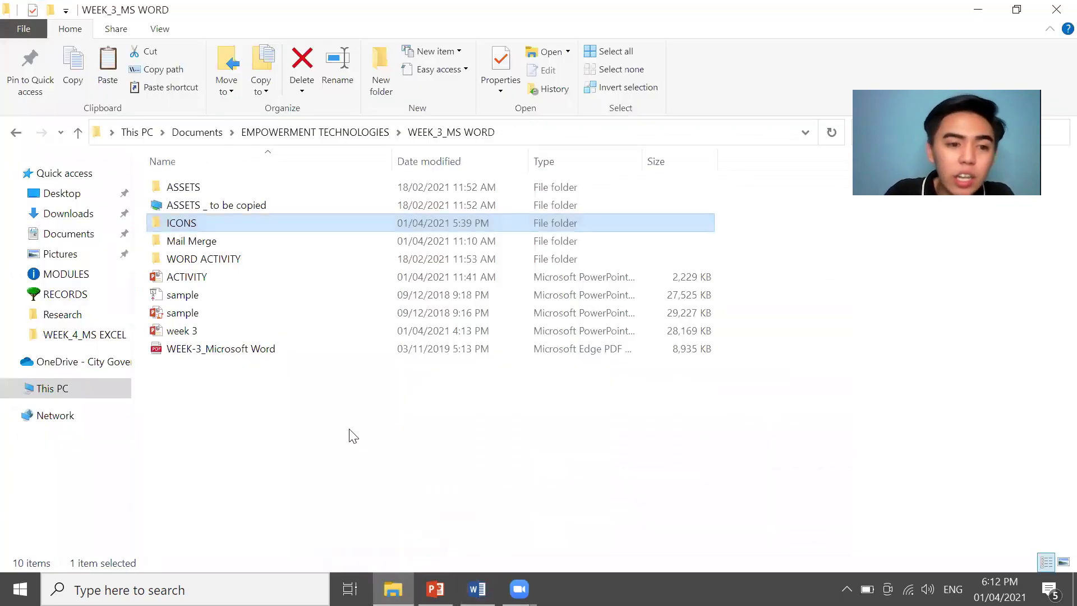
double_click(260, 224)
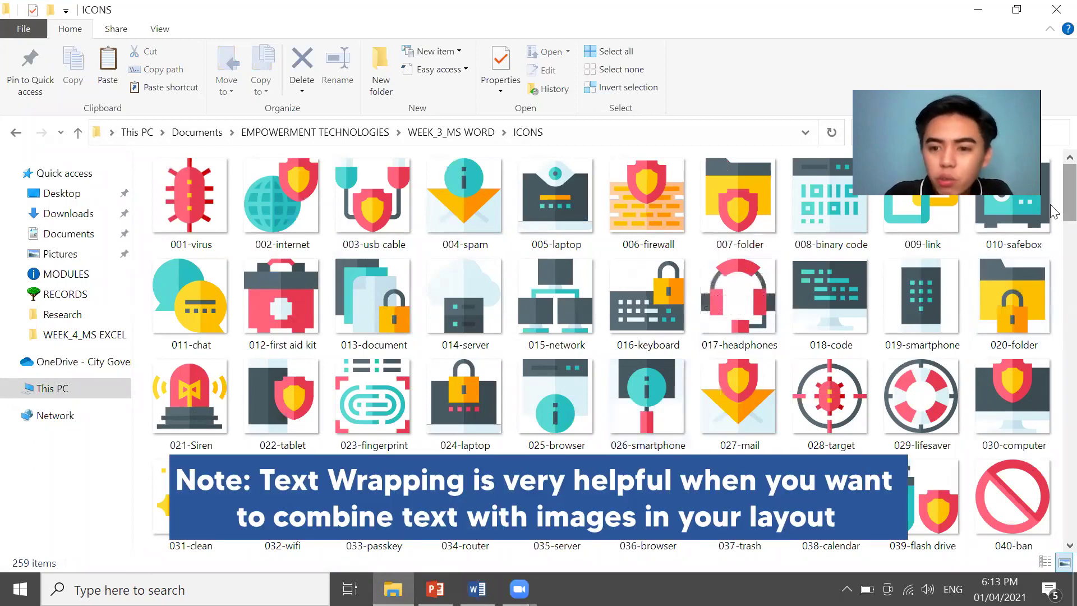
scroll(1053, 252, down, 1)
scroll(1053, 253, down, 3)
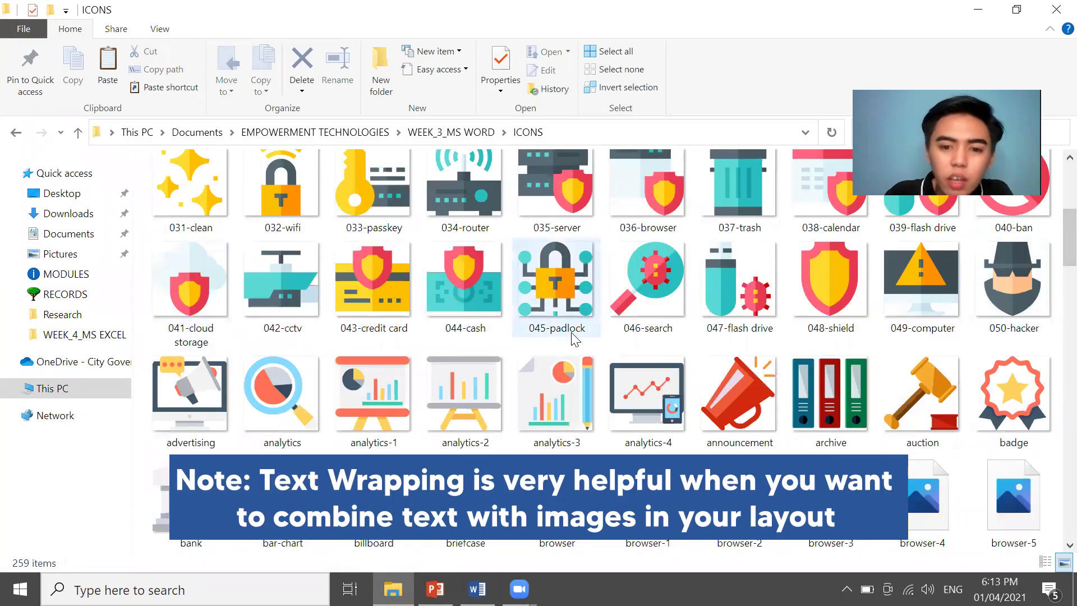
scroll(573, 338, down, 1)
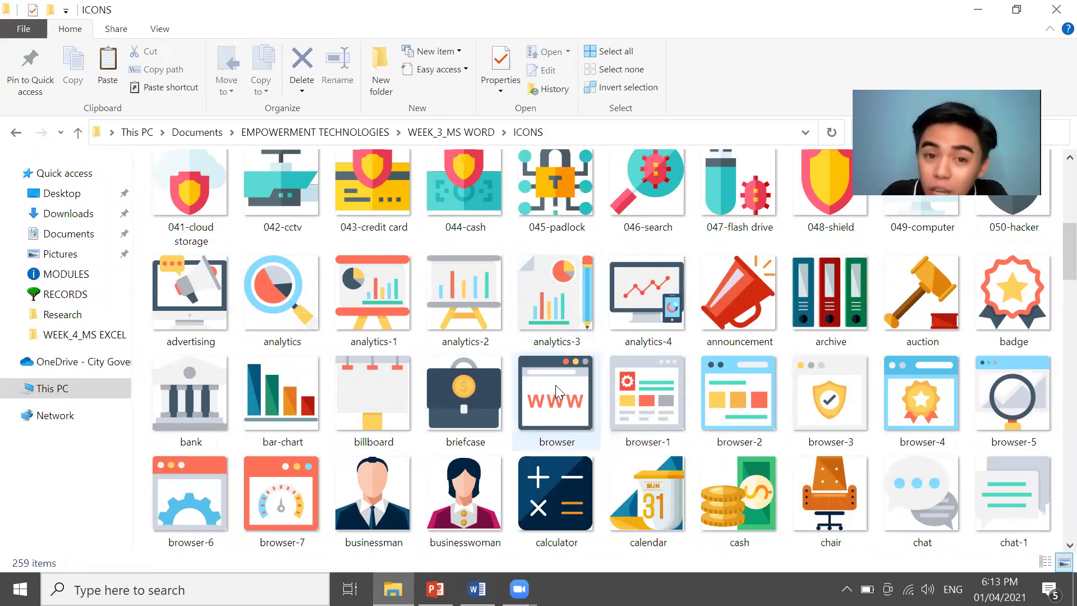
click(705, 388)
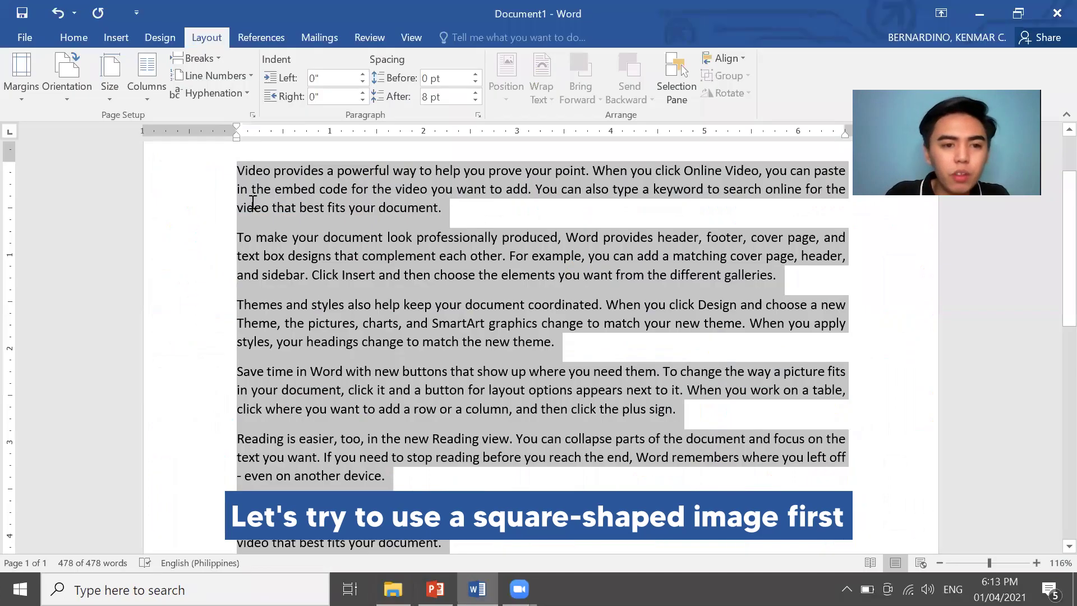
In the Word document, place the insertion point at the start of the first paragraph
click(236, 174)
scroll(402, 312, up, 2)
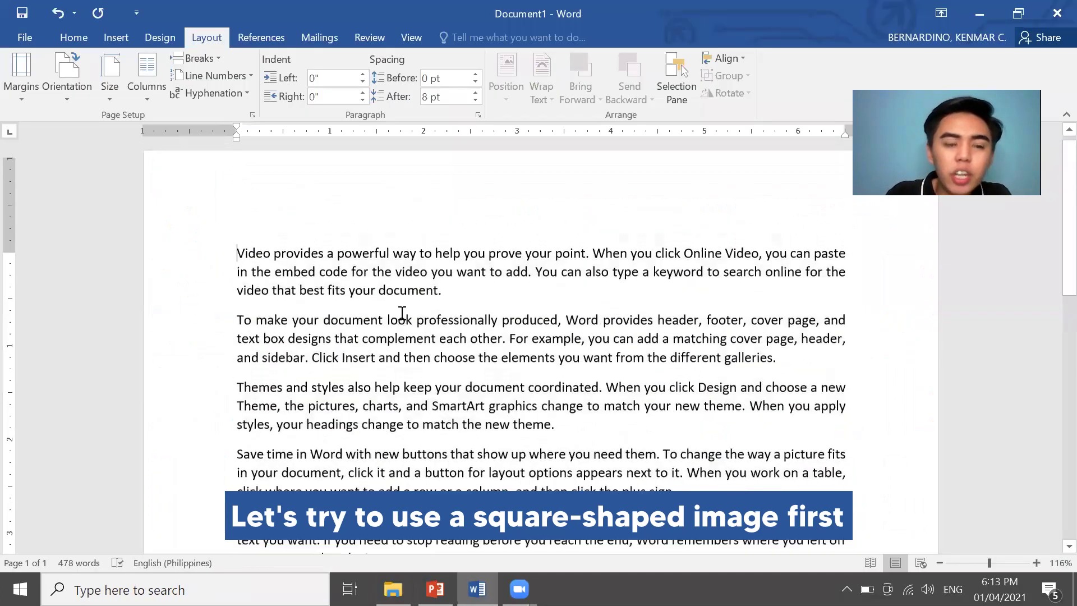
scroll(402, 313, up, 1)
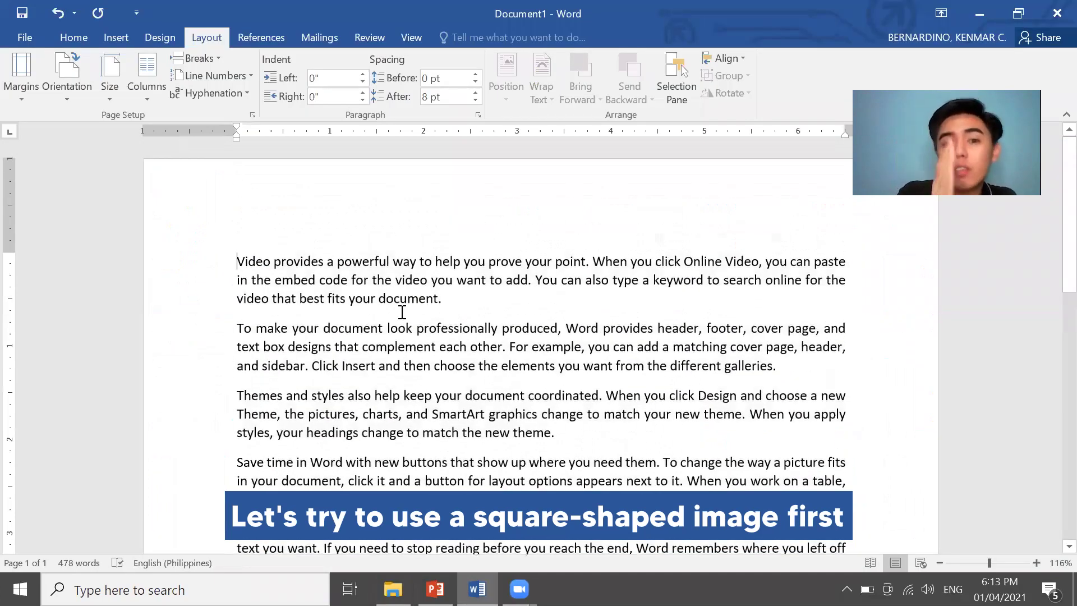
Copy the browser-2 image from the ICONS folder and paste it at the start of the Word document's first paragraph
key(alt+Tab)
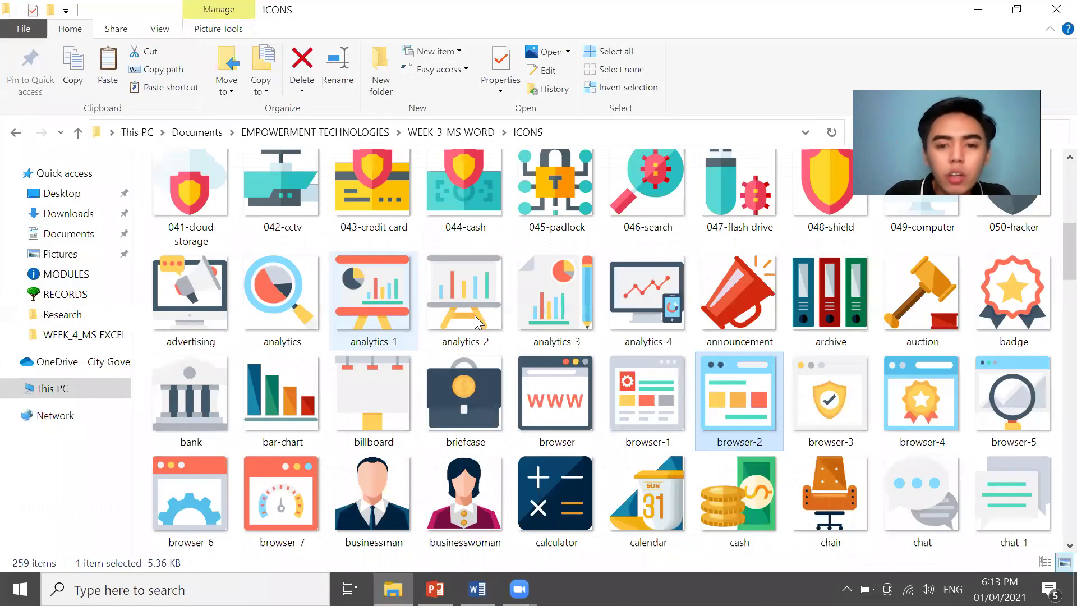
right_click(758, 403)
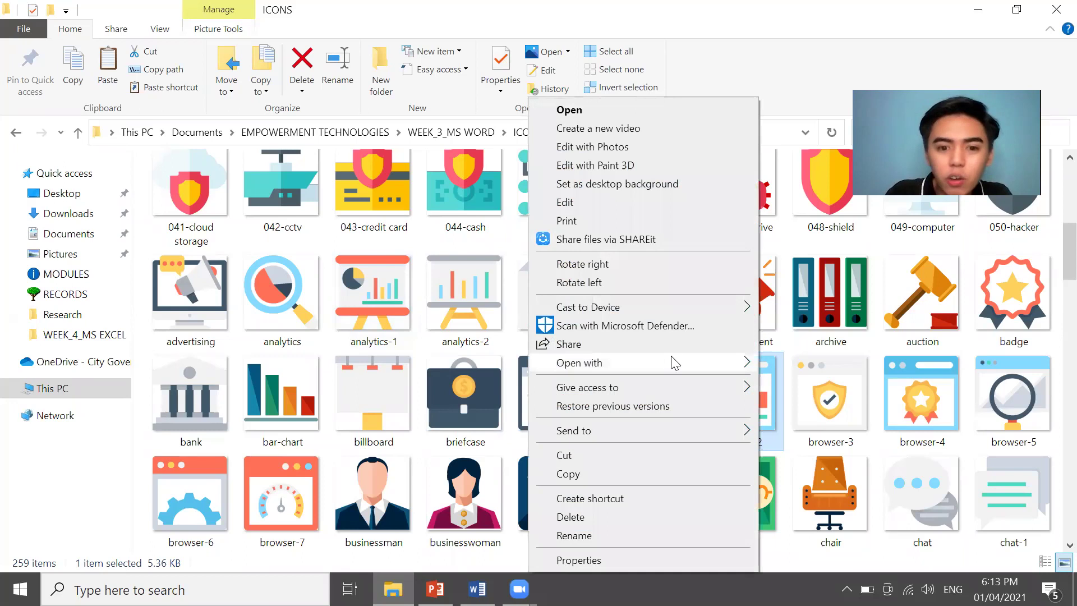
click(636, 473)
key(alt+Tab)
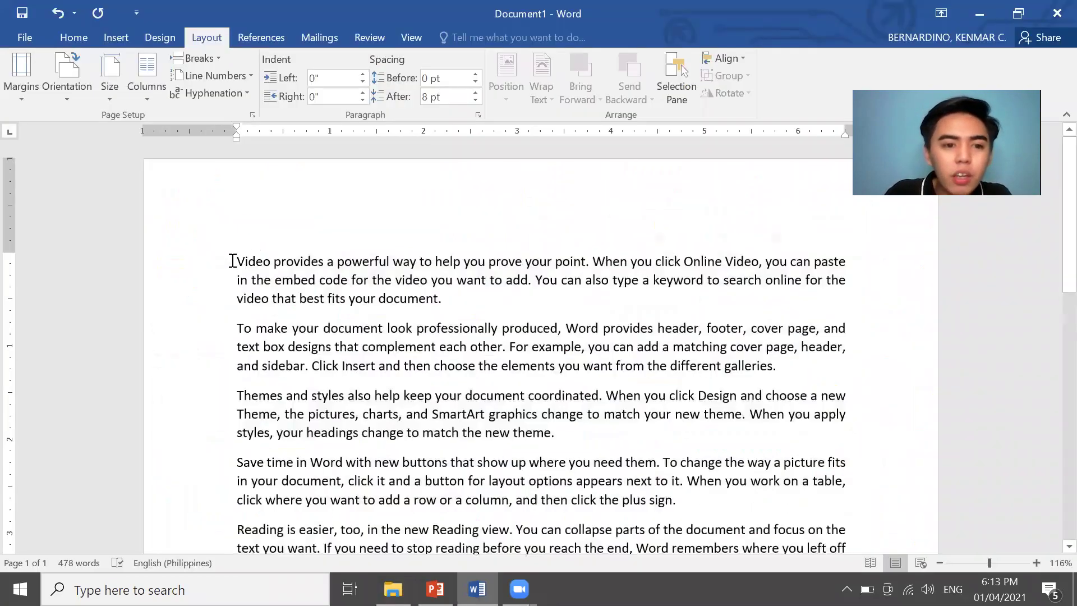
right_click(231, 261)
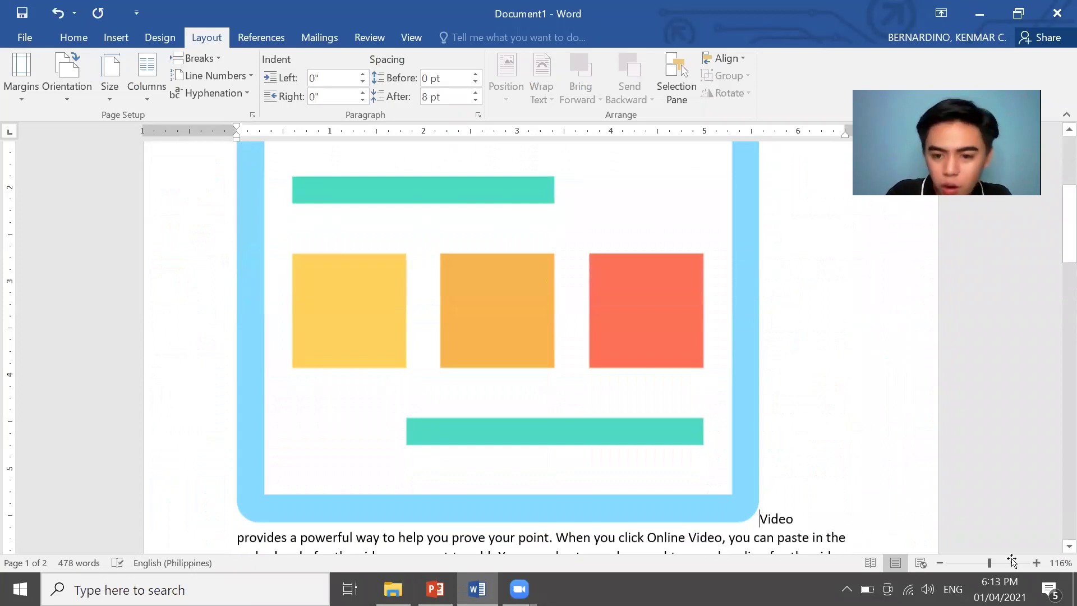
Shrink the pasted picture proportionally to about 2.86 inches high
click(975, 562)
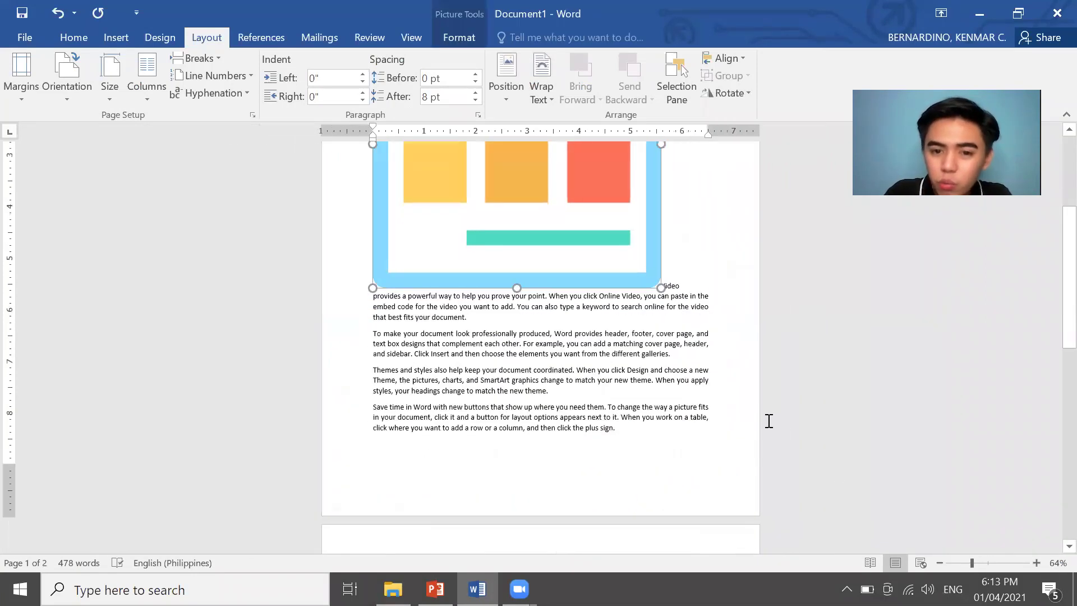
scroll(768, 420, up, 5)
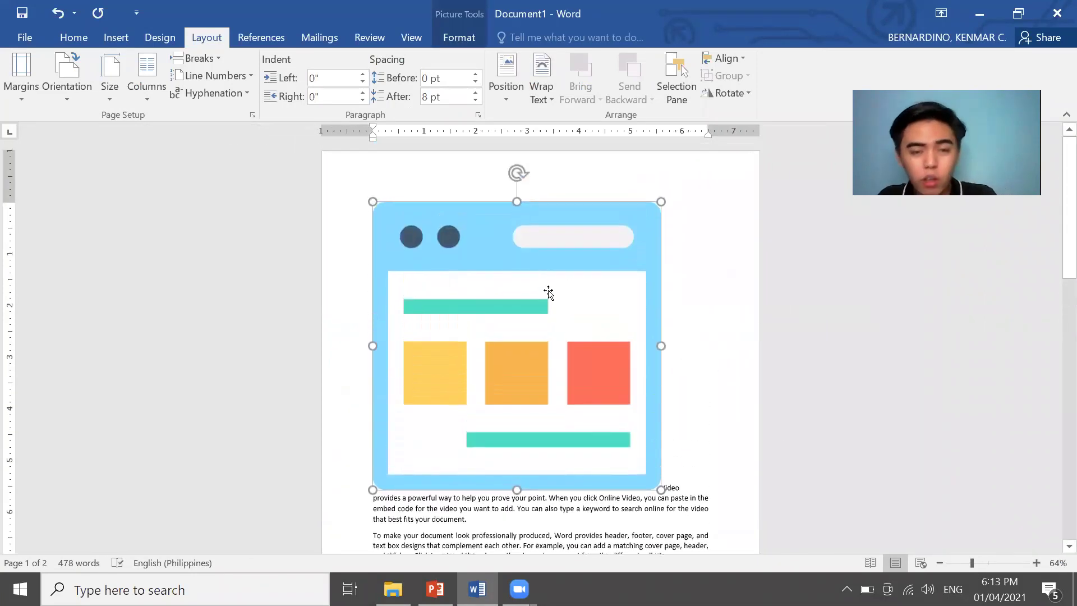
drag(660, 489, 521, 348)
click(522, 344)
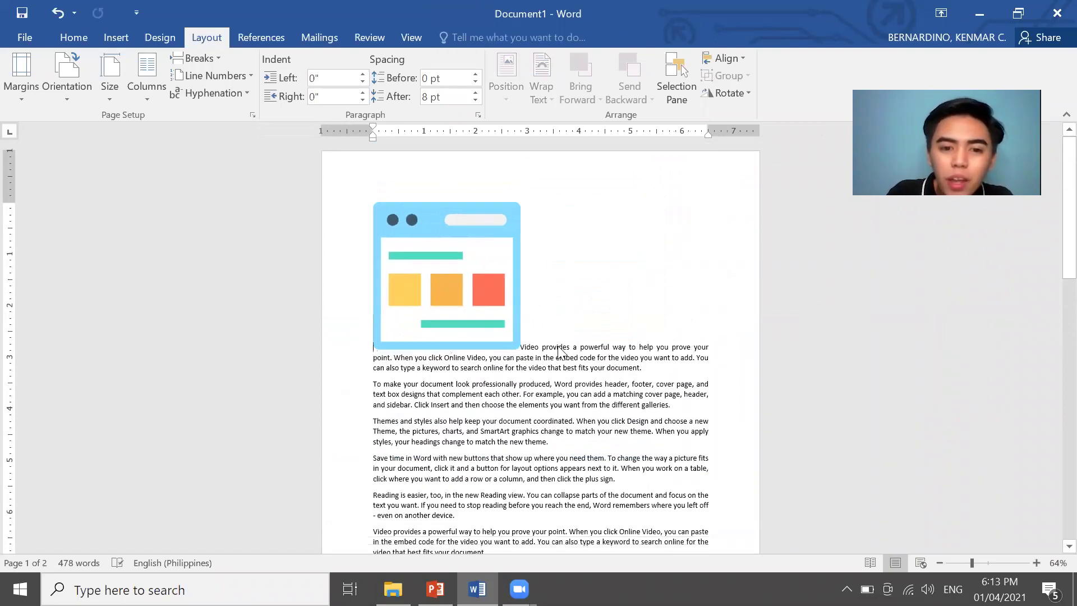
Switch to PowerPoint's Text Wrapping slide for reference and return to the Word document
key(alt+Tab)
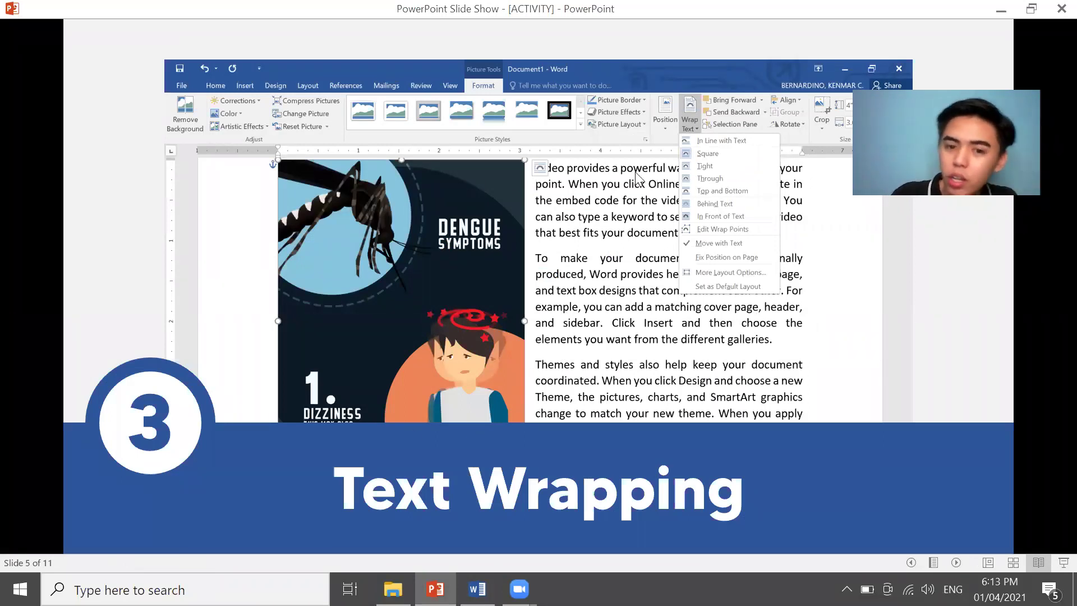
key(alt+Tab)
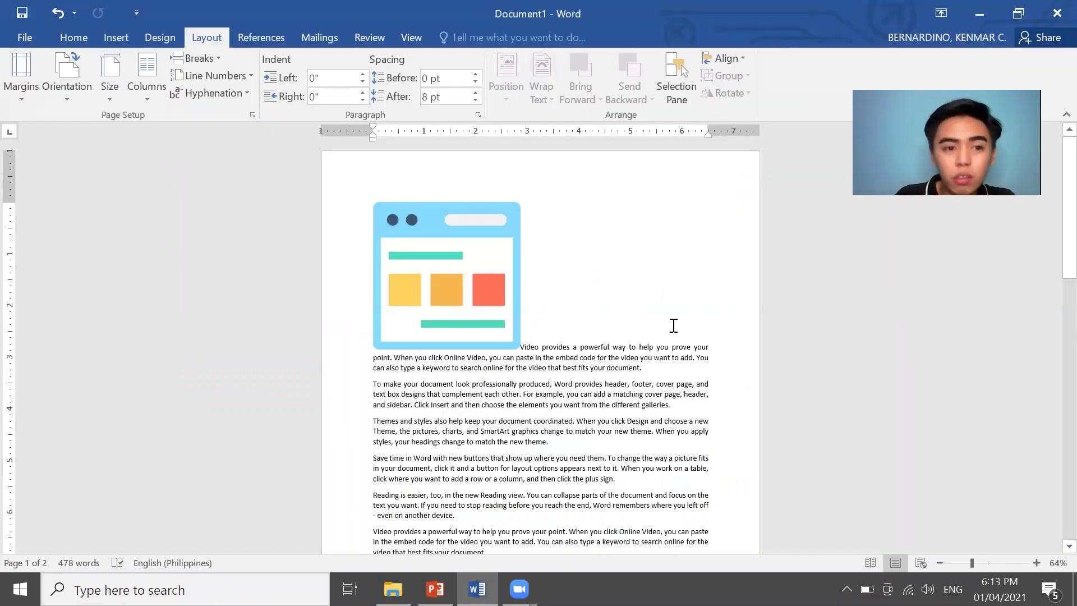
Position the picture in the page's top left corner with square text wrapping
click(489, 257)
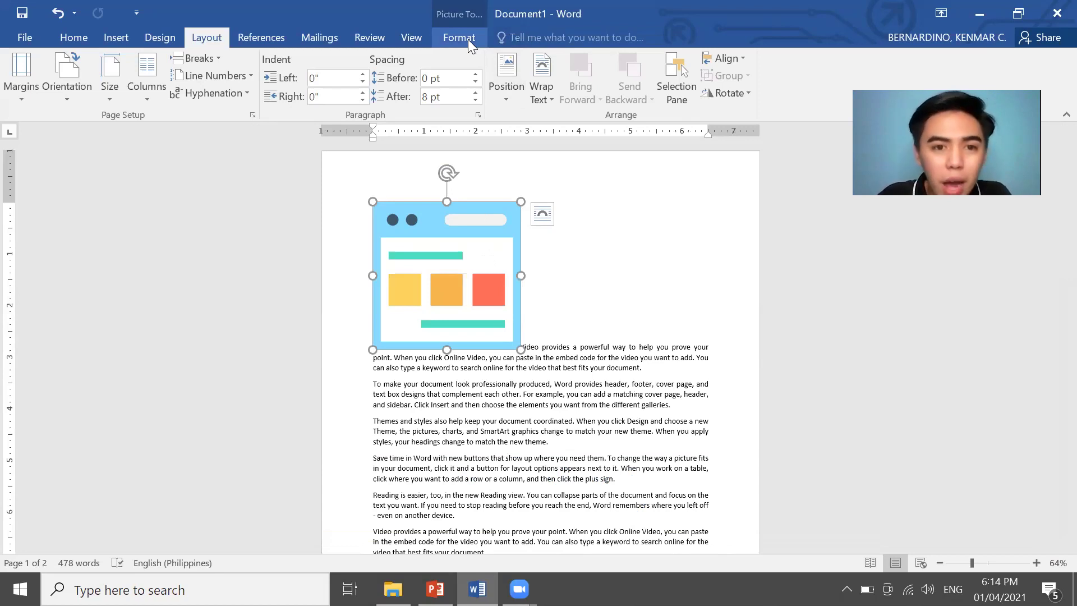
click(468, 39)
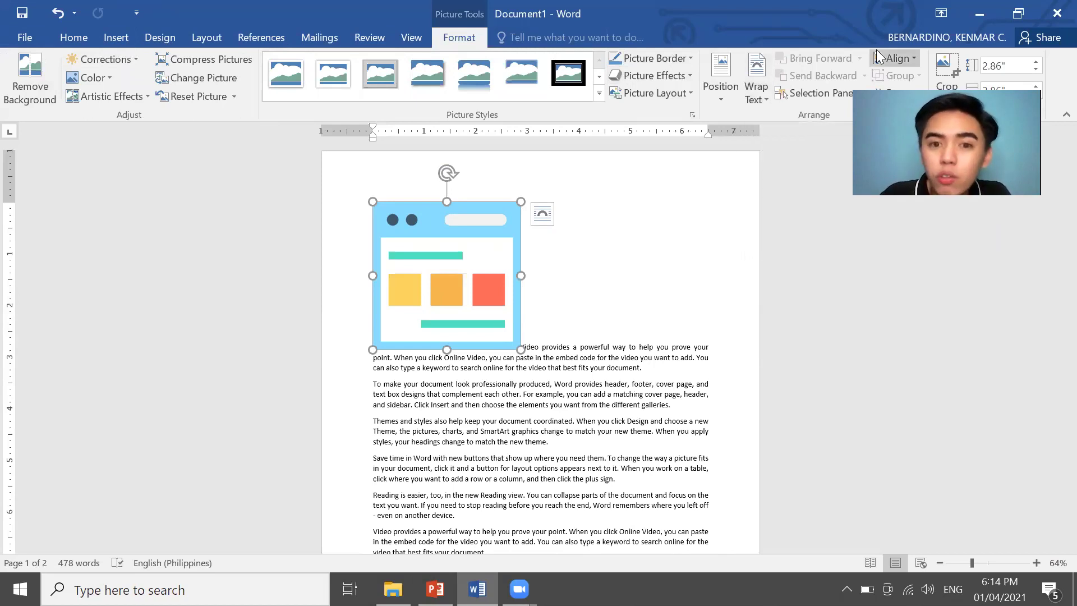
click(562, 286)
click(455, 279)
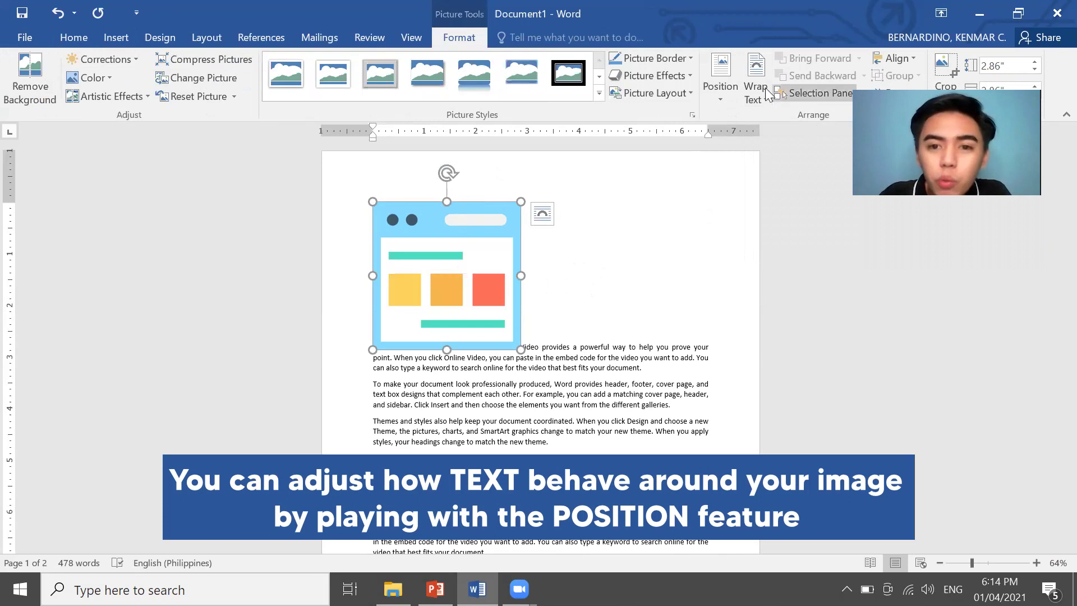
click(710, 91)
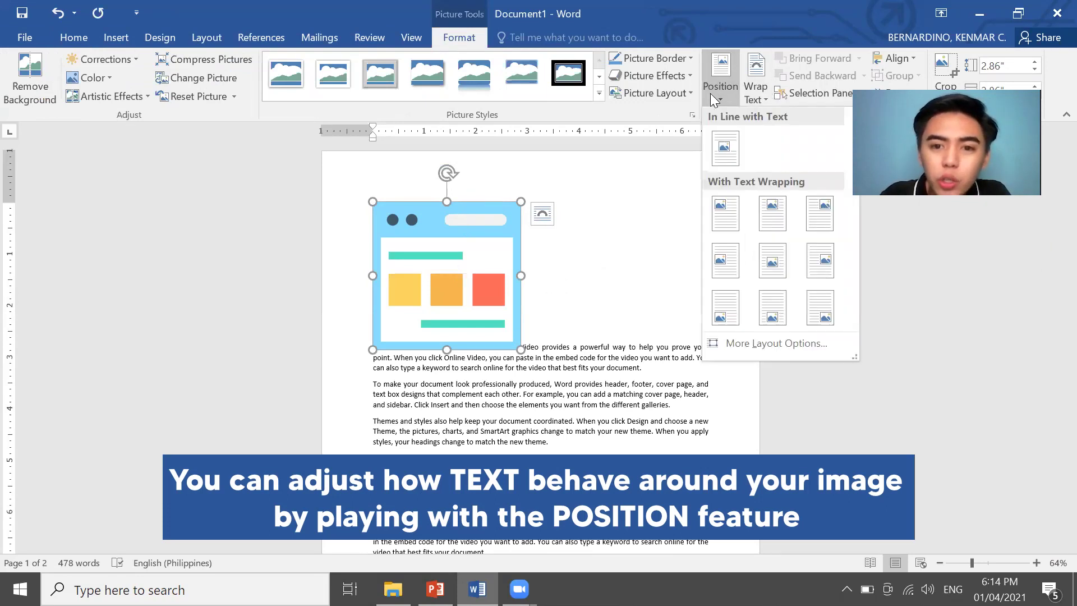
click(716, 210)
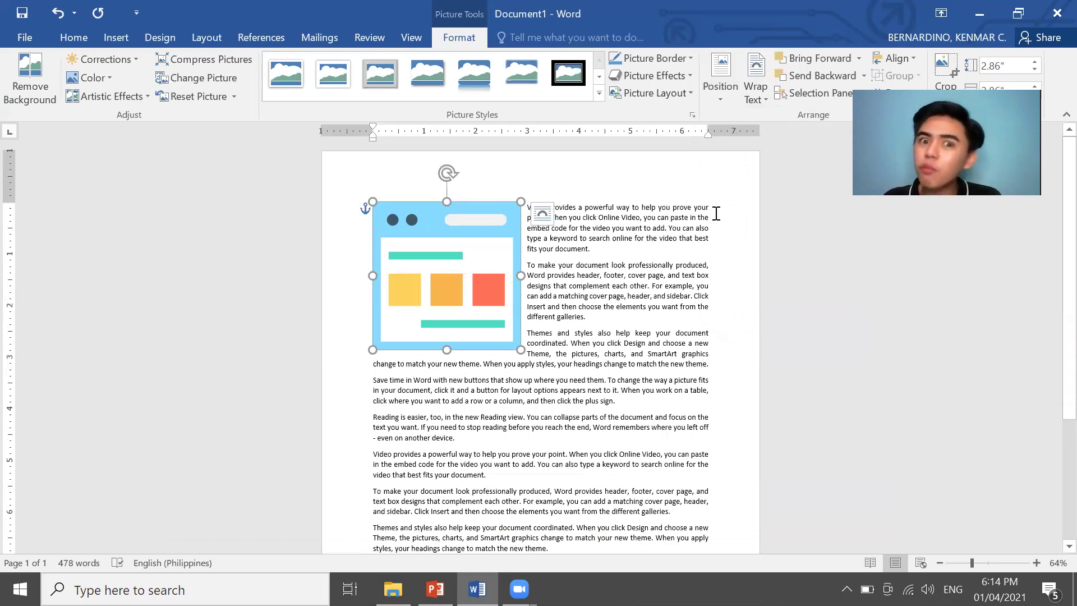
click(657, 244)
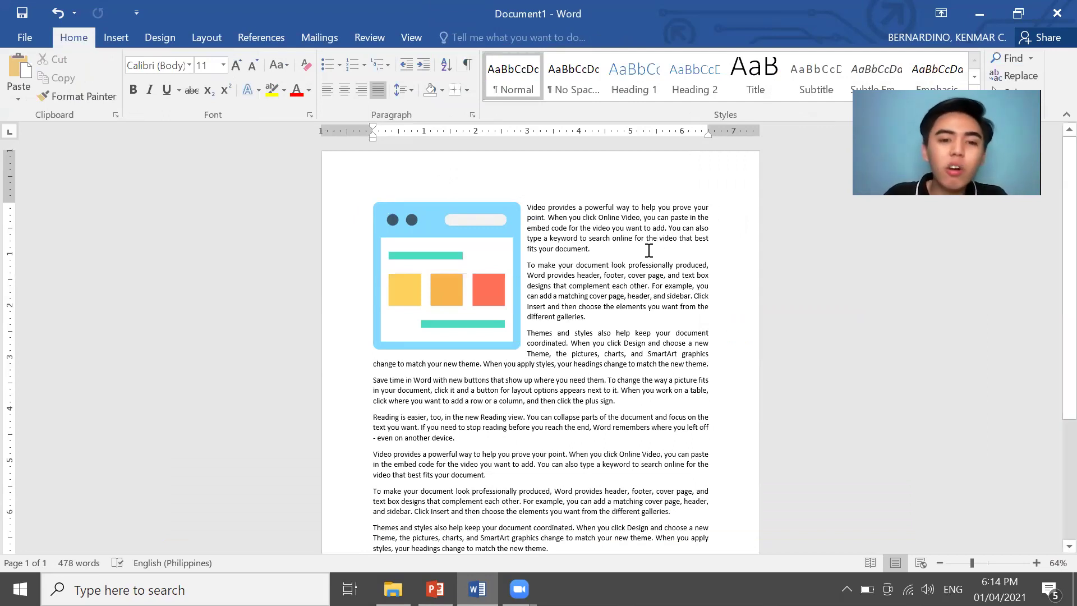
Undo the picture's positioning, try centring it on its own line above the first paragraph's text, and undo the line break
key(ctrl+z)
key(ctrl+e)
key(Right)
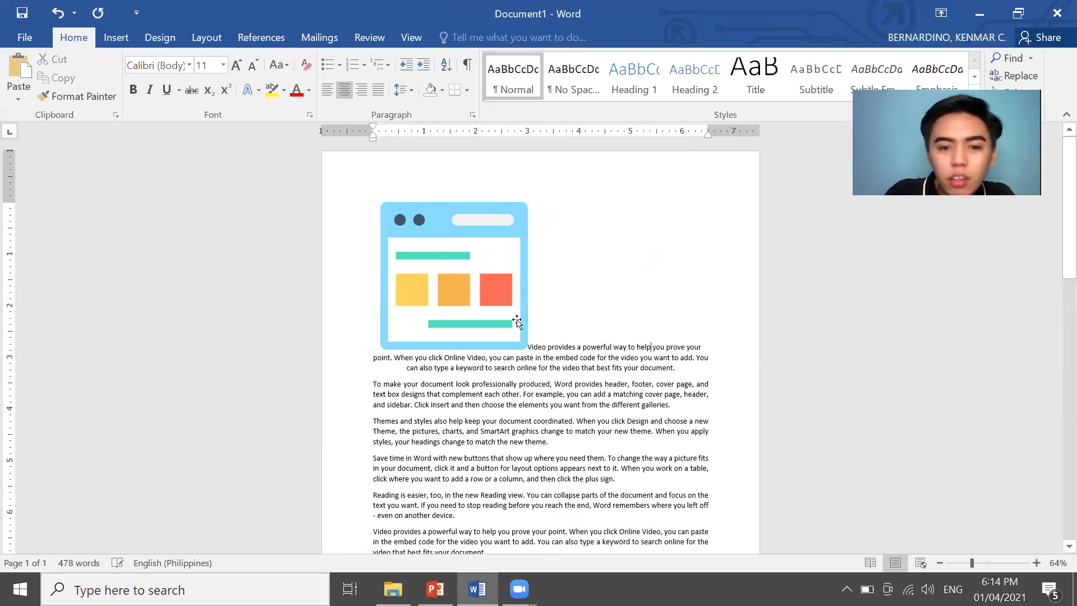
key(Return)
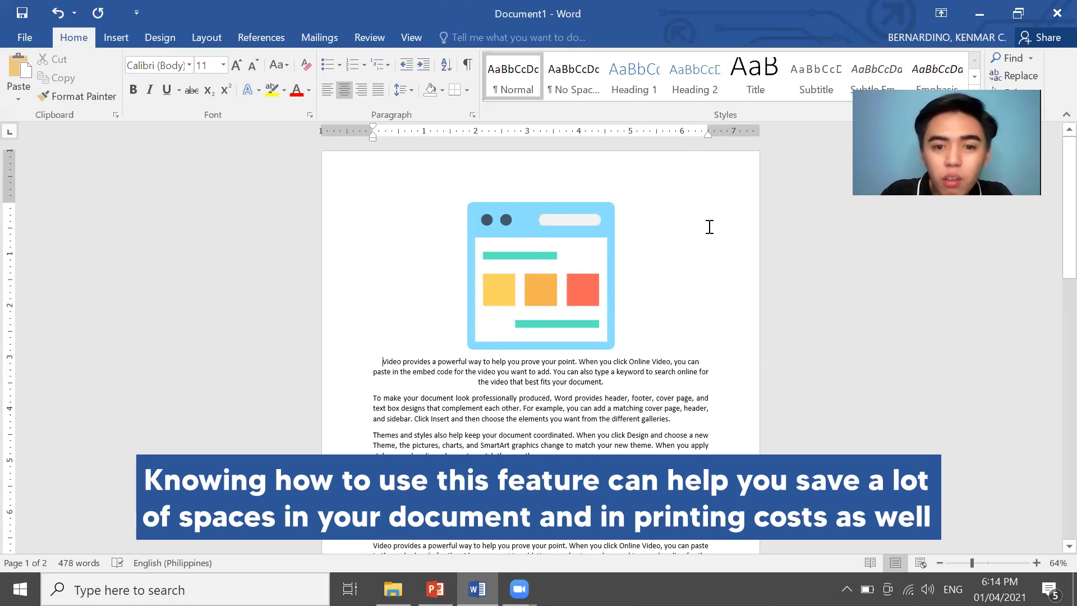
key(ctrl+z)
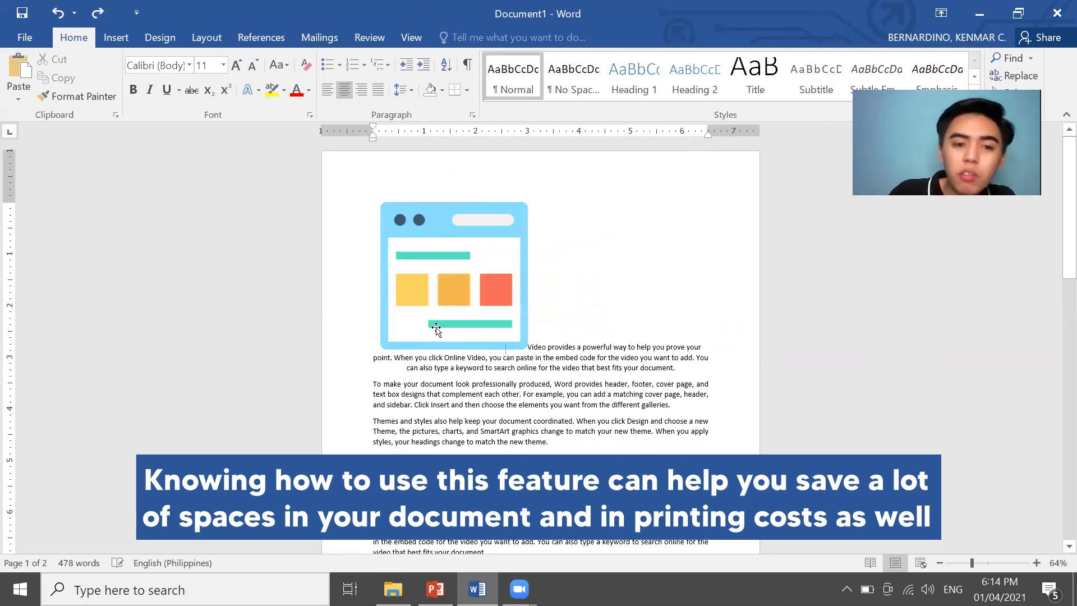
Apply the top left position with square text wrapping to the picture again
click(495, 226)
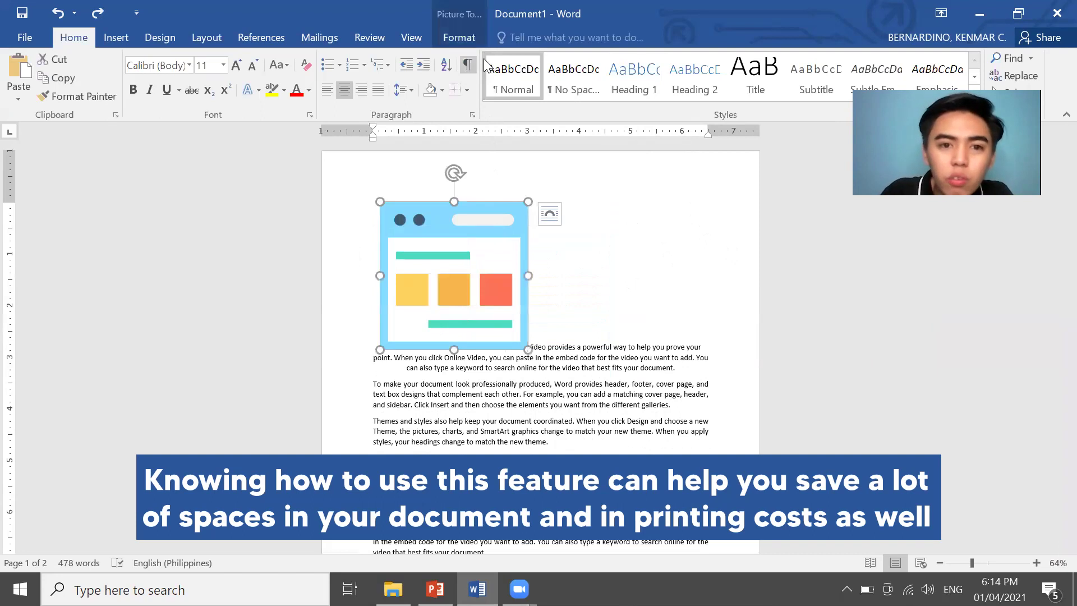
click(436, 38)
click(756, 84)
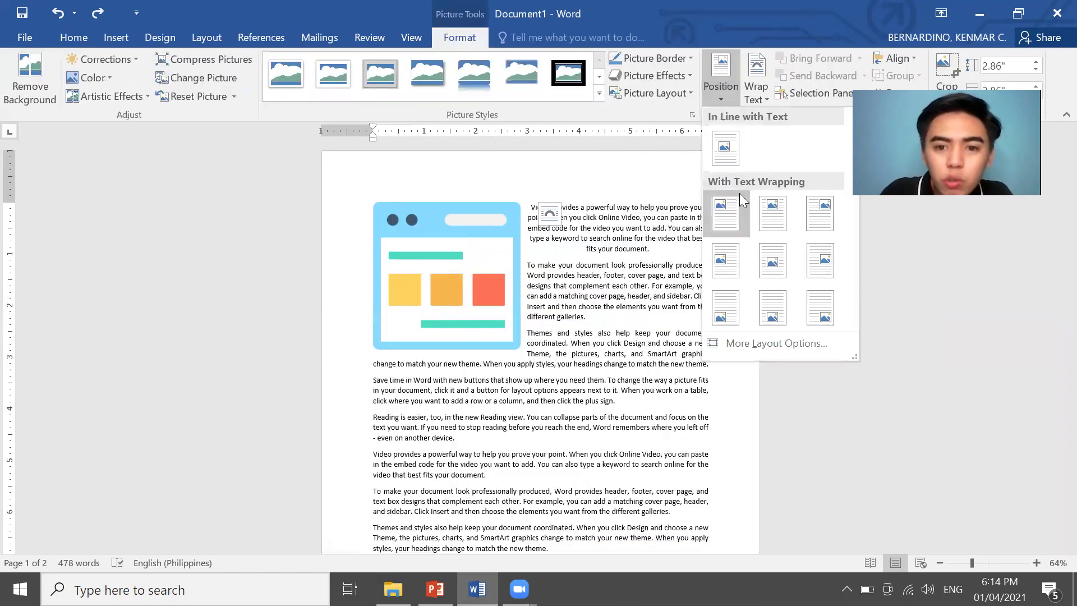
click(739, 192)
Enlarge the picture to 4.11 inches high and position it at the top centre of the page with square text wrapping
click(651, 249)
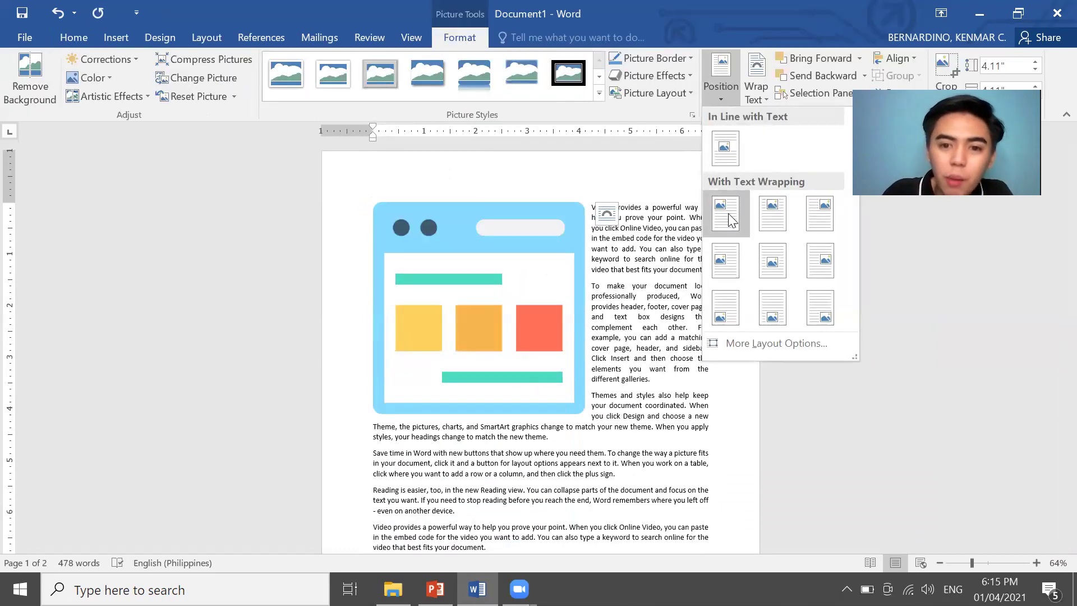
click(772, 212)
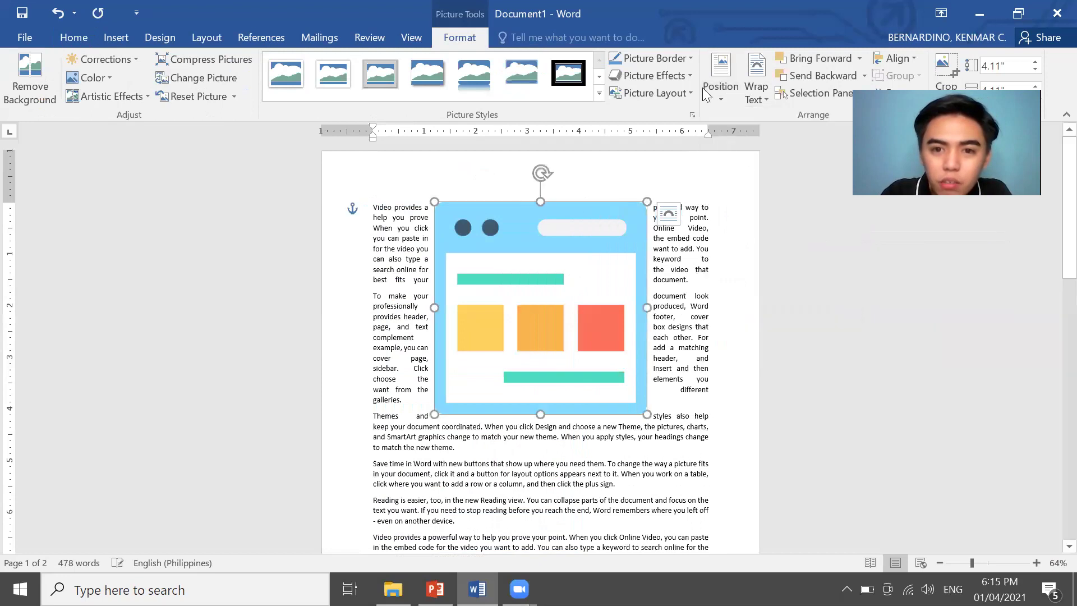
Position the picture in the page's bottom right corner with square text wrapping
click(720, 84)
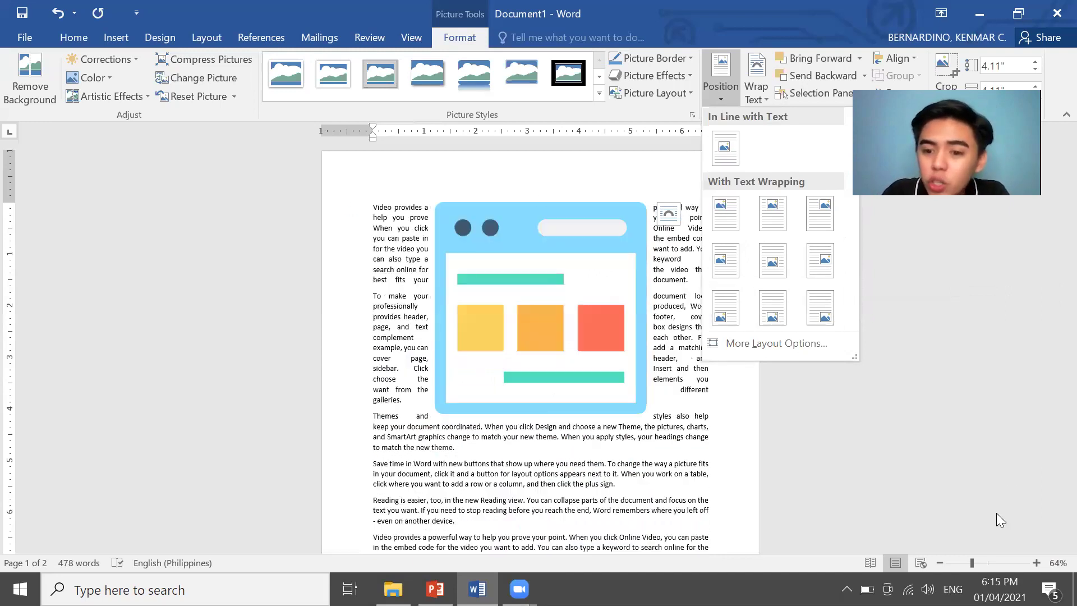
click(959, 562)
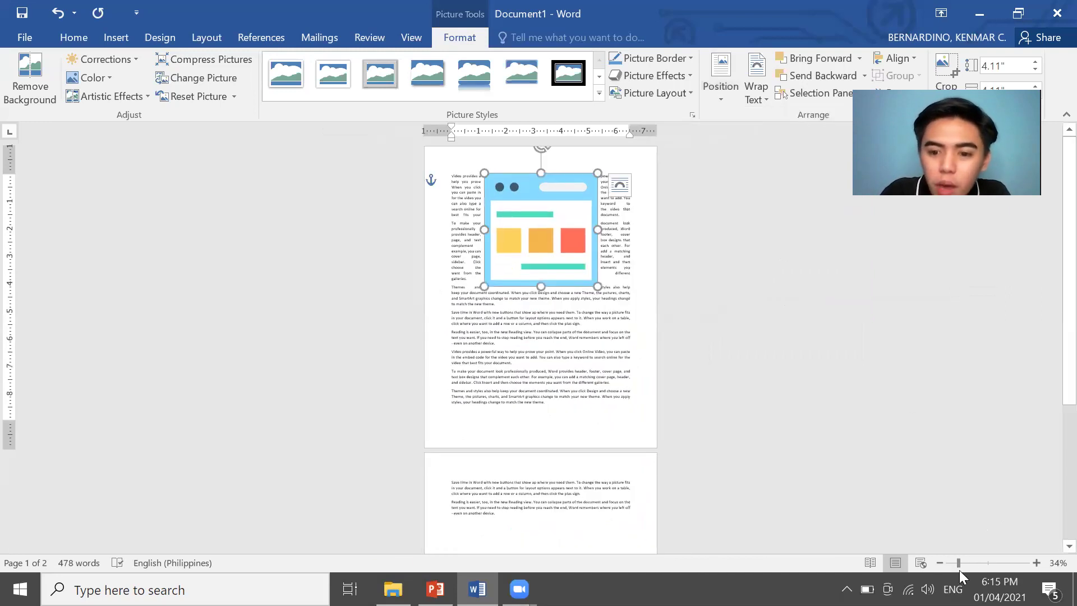
click(1035, 562)
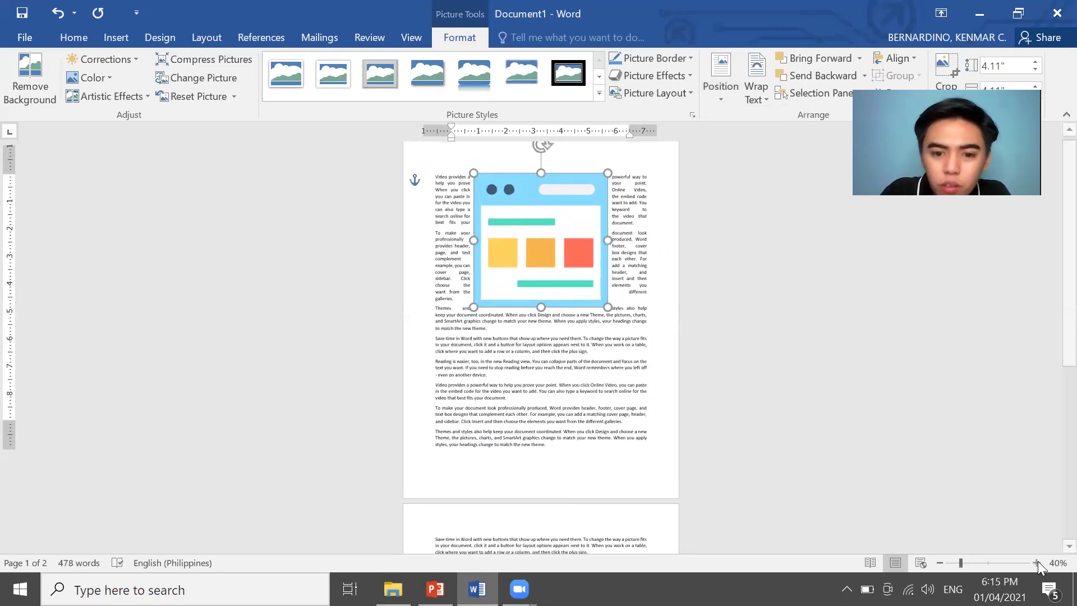
click(1038, 562)
click(944, 562)
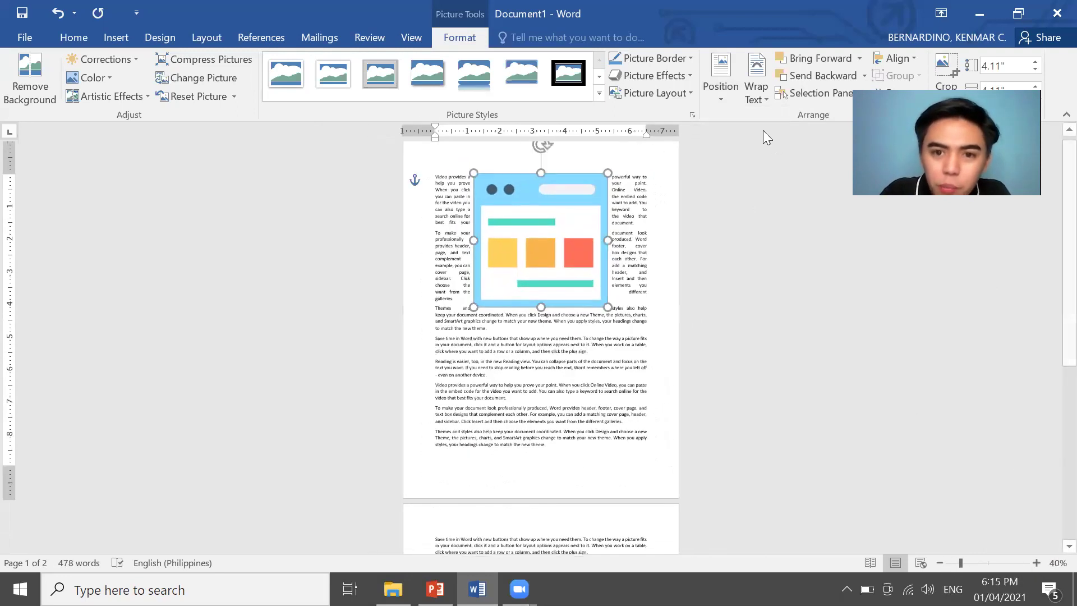
click(723, 77)
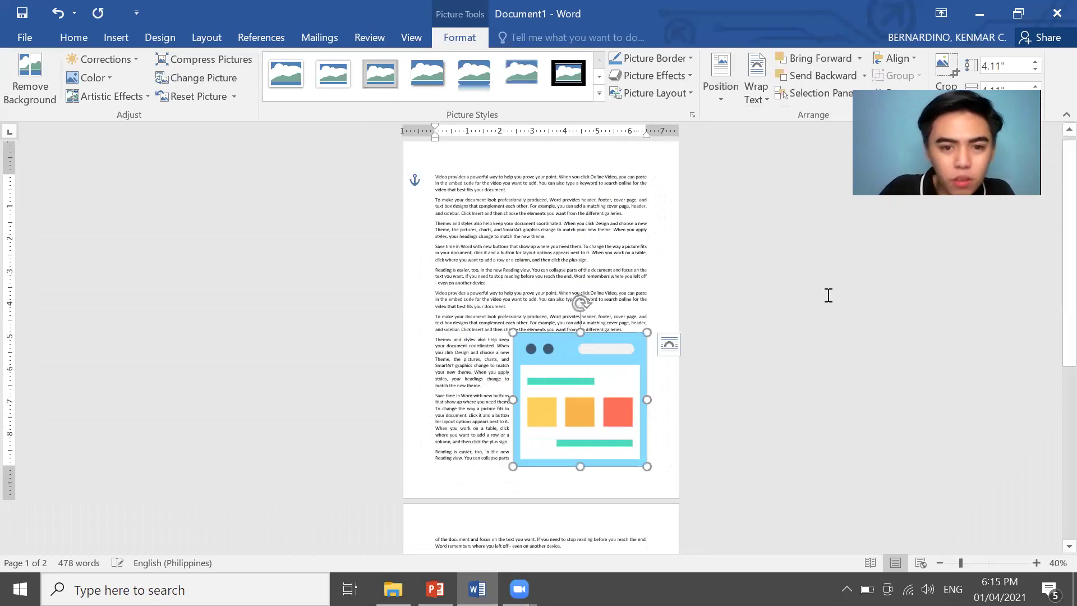
click(688, 298)
click(617, 348)
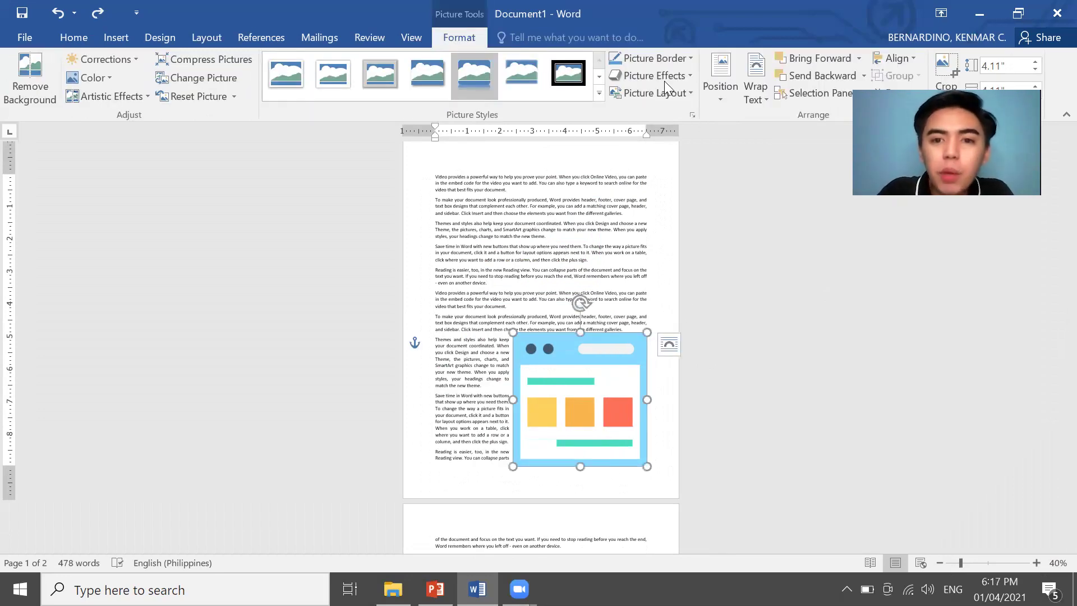
Try the Tight and Through text wrapping options on the picture
click(752, 73)
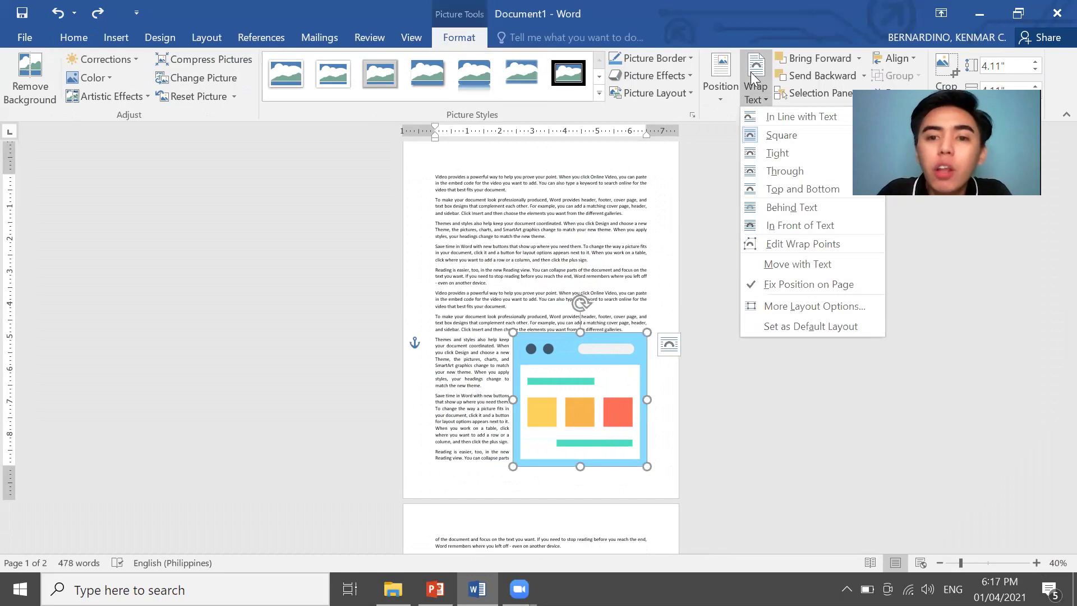
click(787, 151)
click(783, 91)
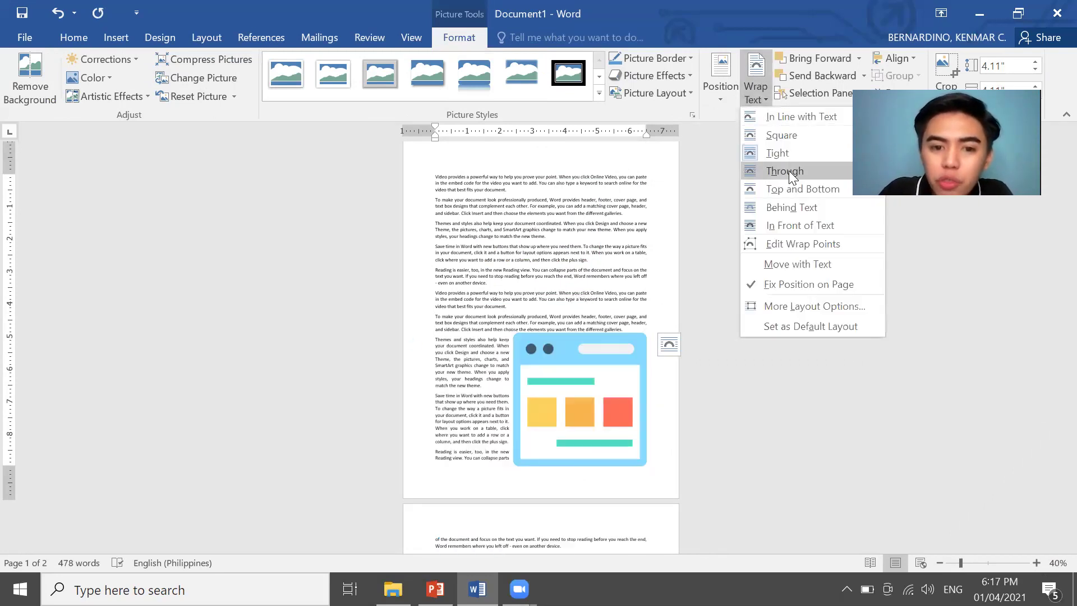
click(788, 170)
Set the picture's text wrapping to Top and Bottom
click(754, 87)
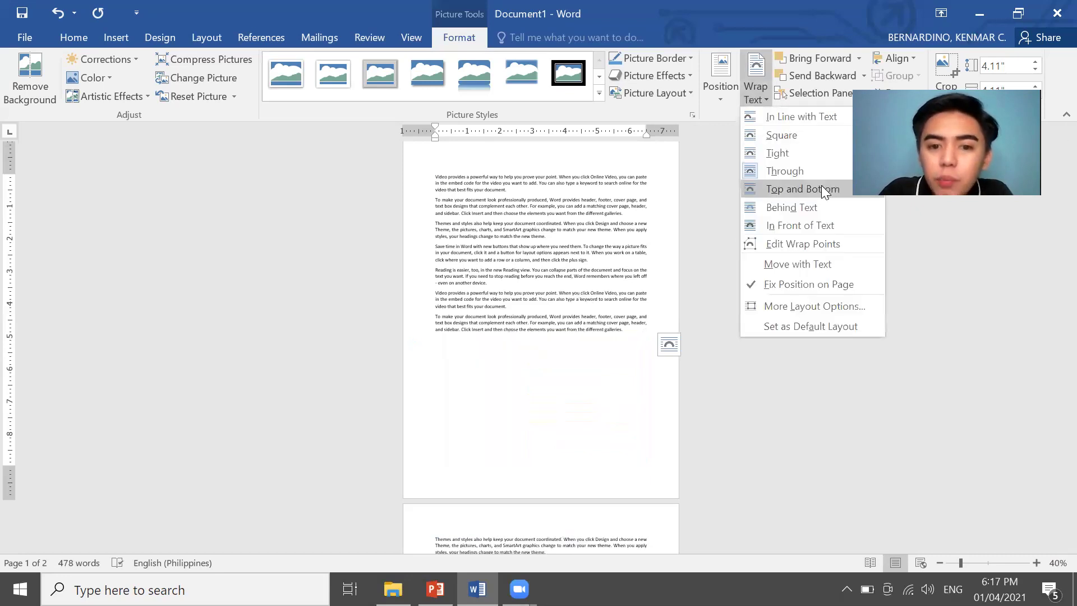
click(821, 186)
click(755, 89)
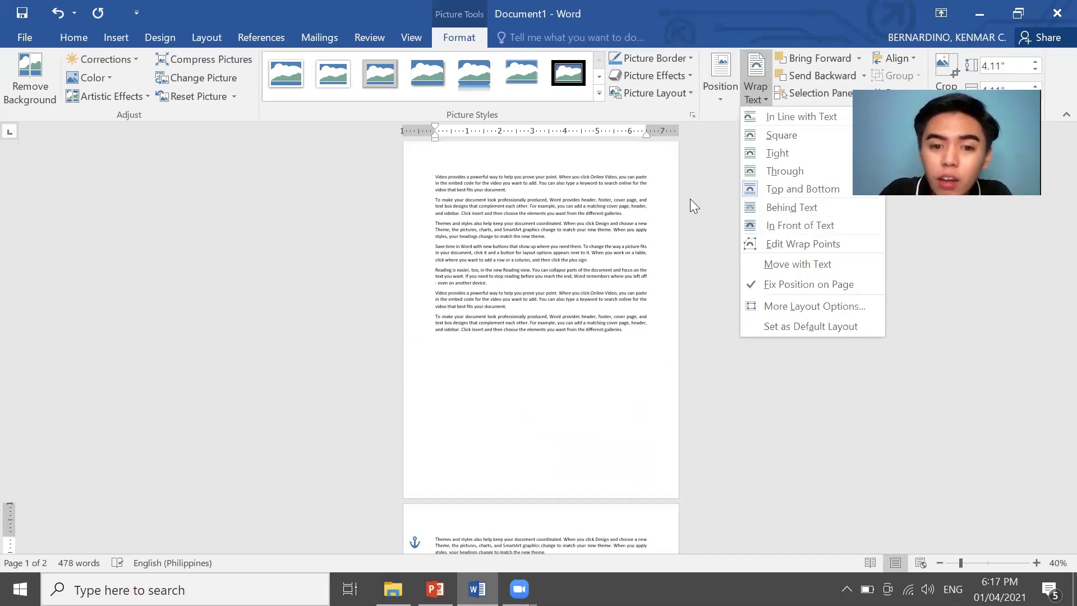
click(691, 198)
Shrink the picture on the second page to about 2.33 inches high and move it to the left margin within the first page's text
scroll(692, 200, down, 5)
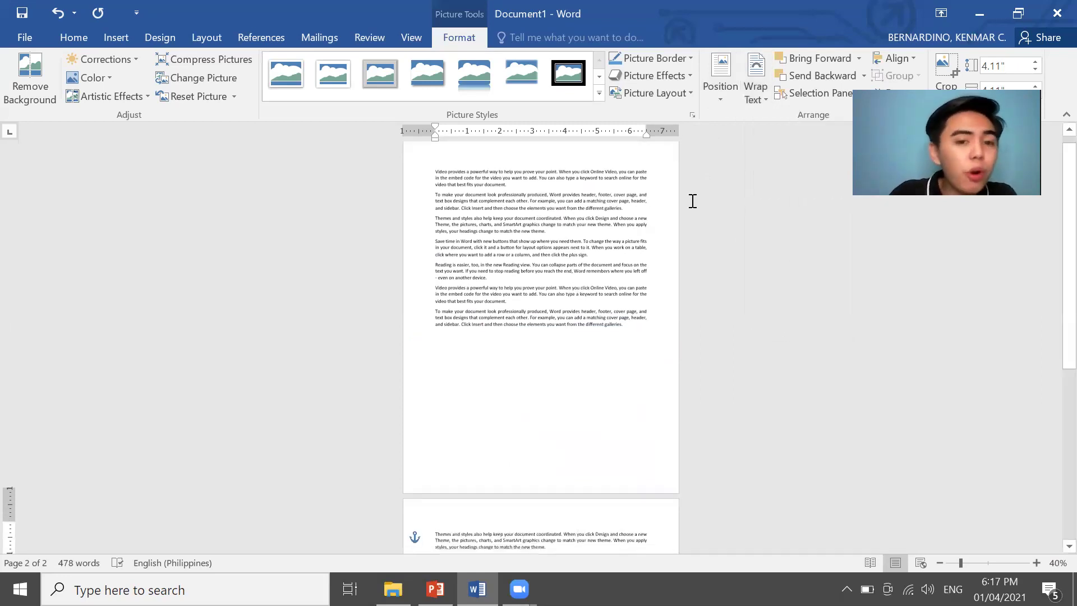
scroll(693, 201, down, 2)
scroll(687, 226, up, 1)
scroll(690, 245, down, 1)
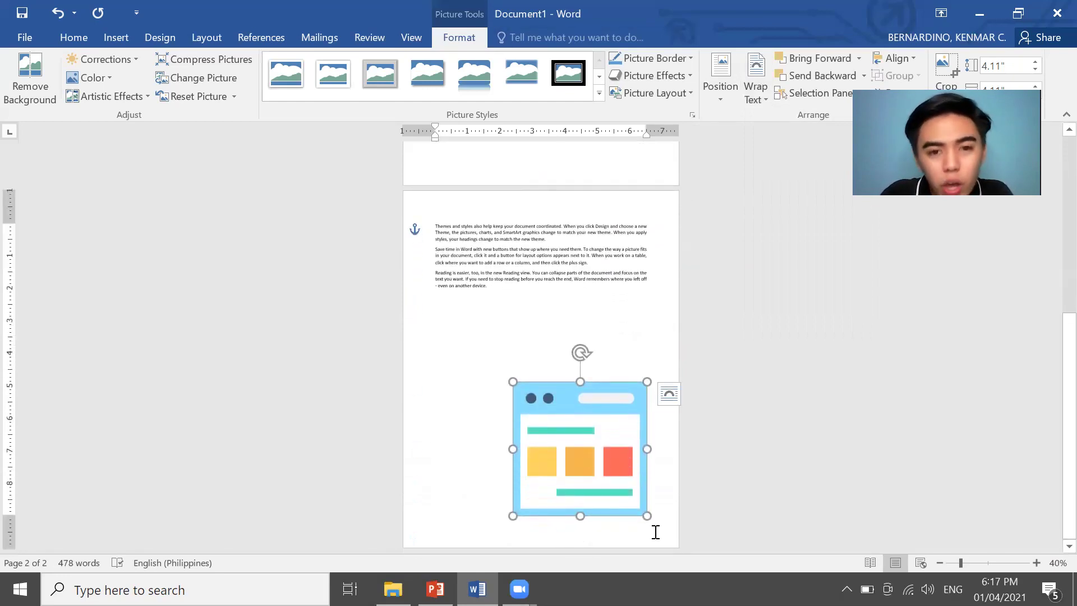
drag(647, 515, 487, 284)
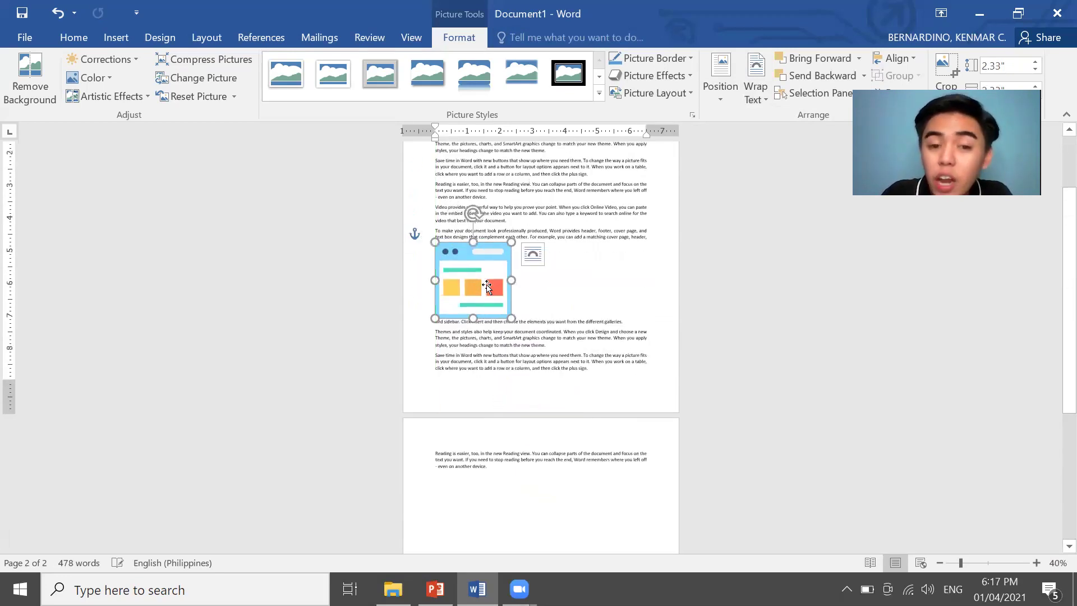
Try the Behind Text wrapping option on the browser picture and switch its wrapping to In Front of Text
click(570, 279)
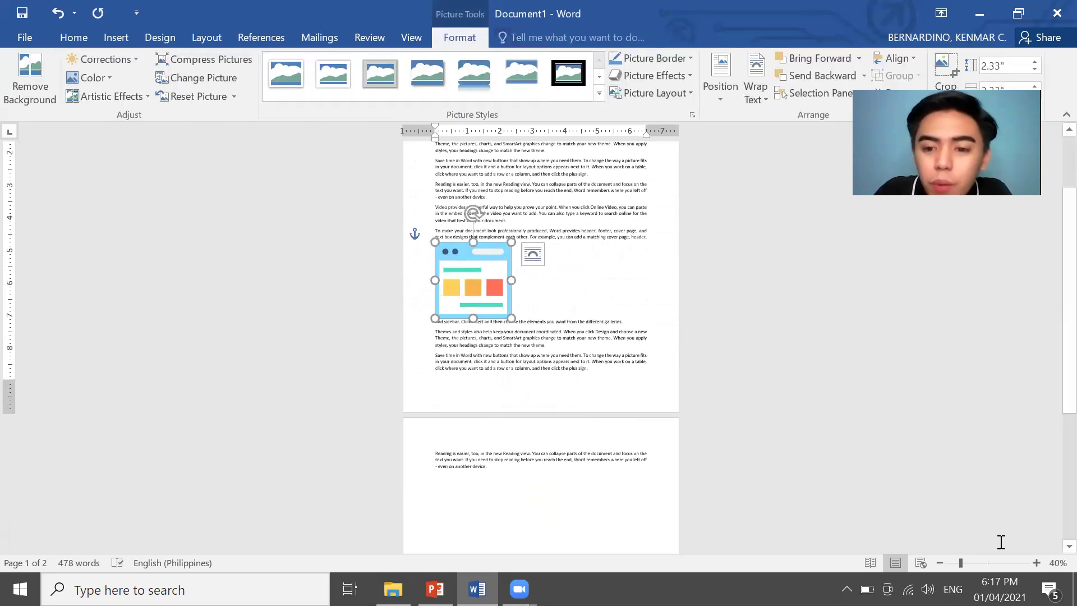
click(976, 562)
click(754, 92)
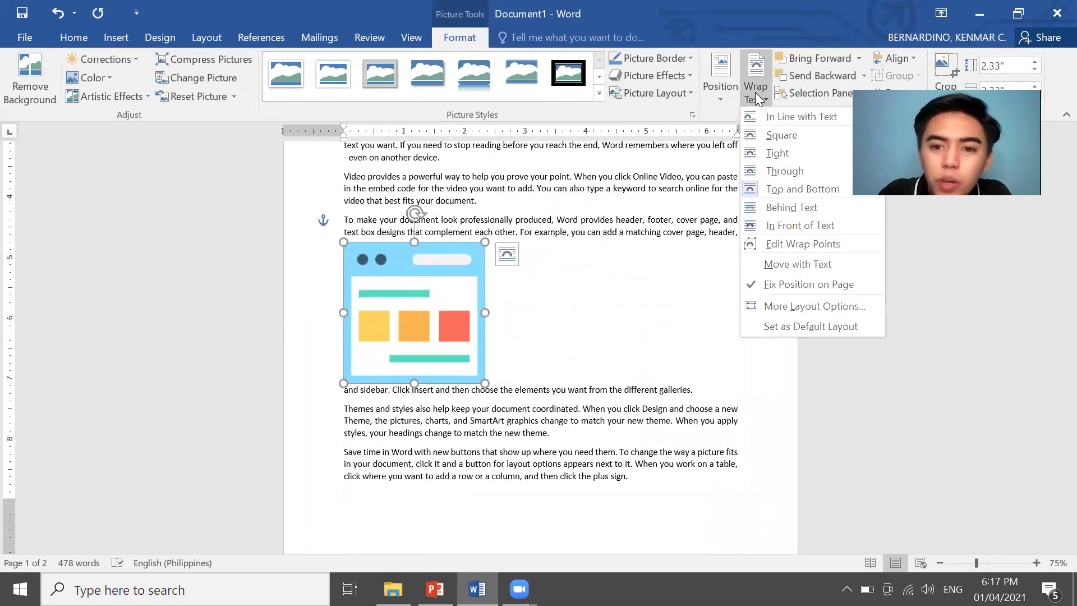
click(781, 205)
click(755, 84)
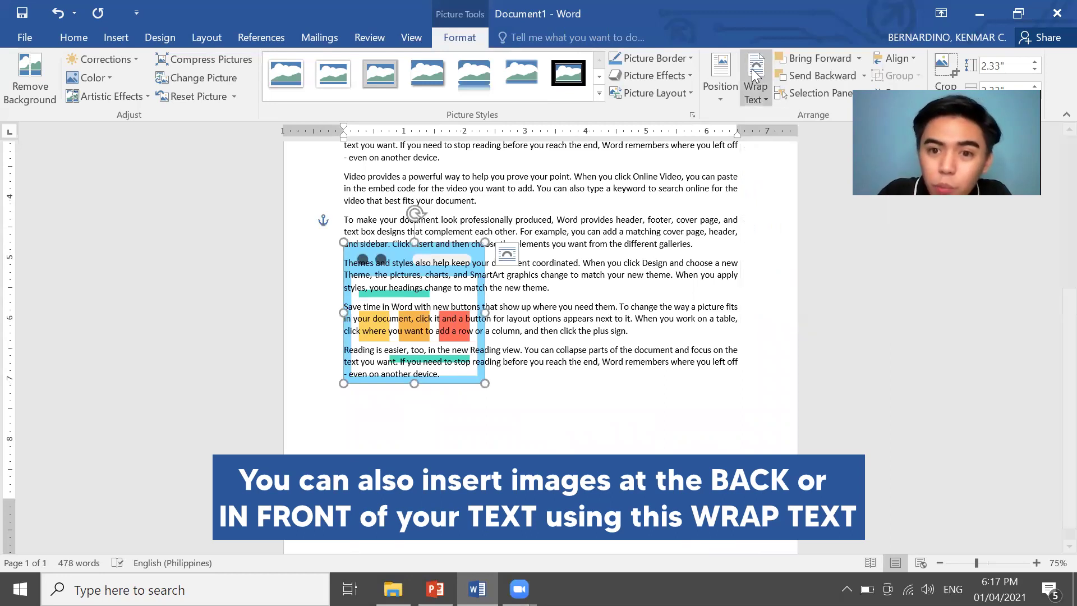
click(802, 224)
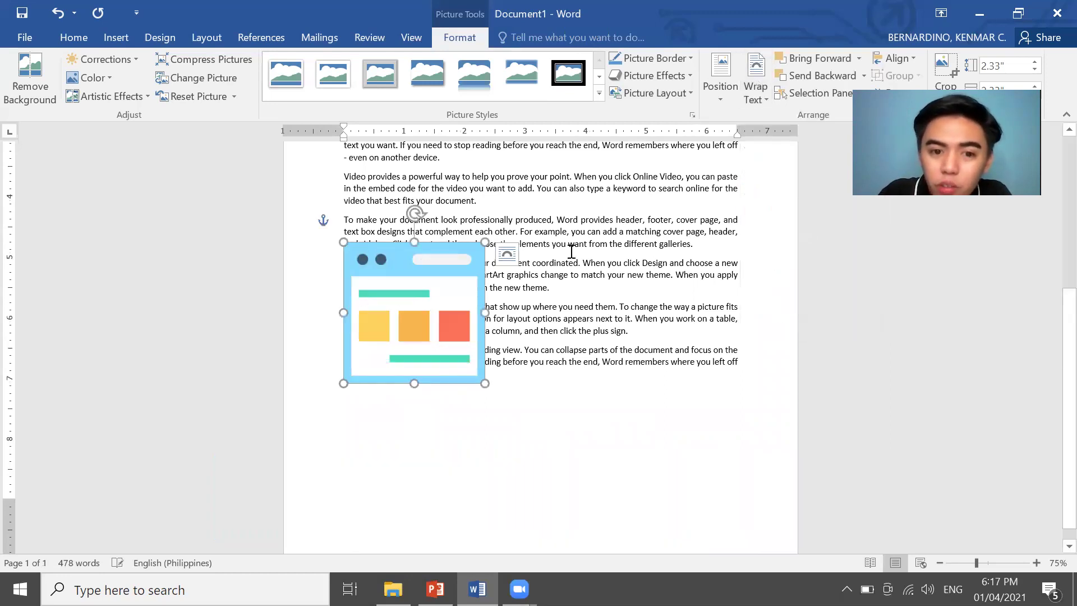
Move the picture over the text to the upper right corner of the first page's margins
drag(436, 317, 567, 262)
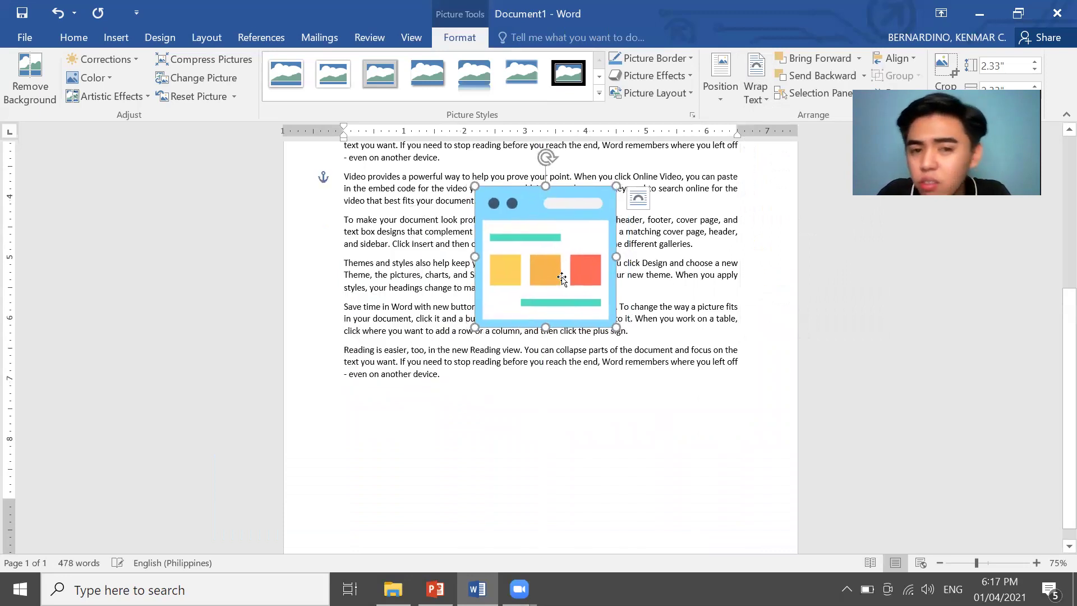
scroll(562, 276, up, 3)
scroll(562, 276, up, 3)
drag(579, 509, 695, 272)
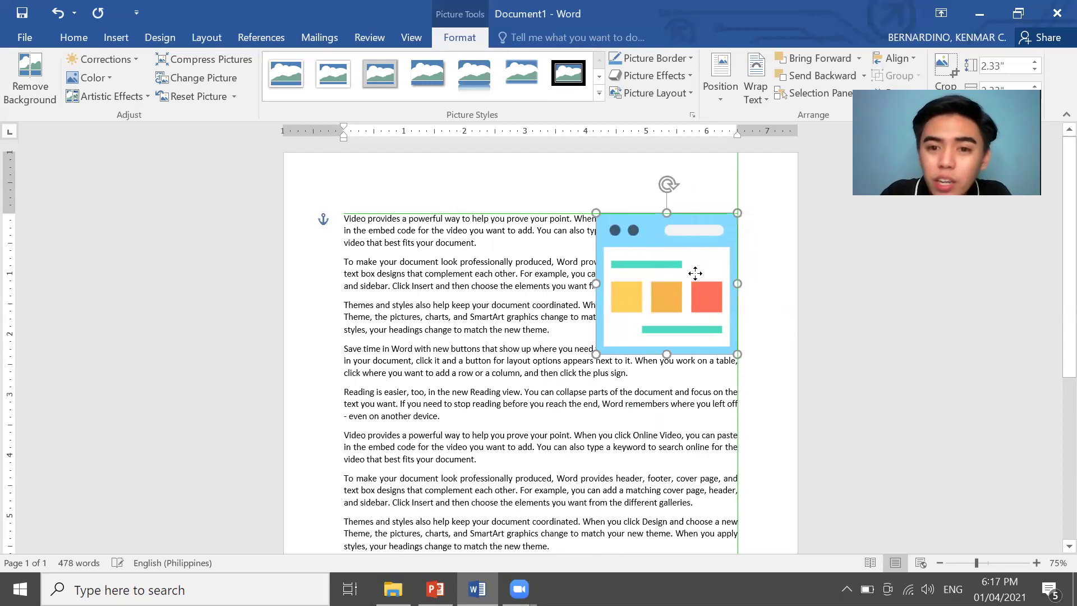
Set the picture's wrapping to Behind Text, open its layout options, and undo the wrapping change
click(766, 93)
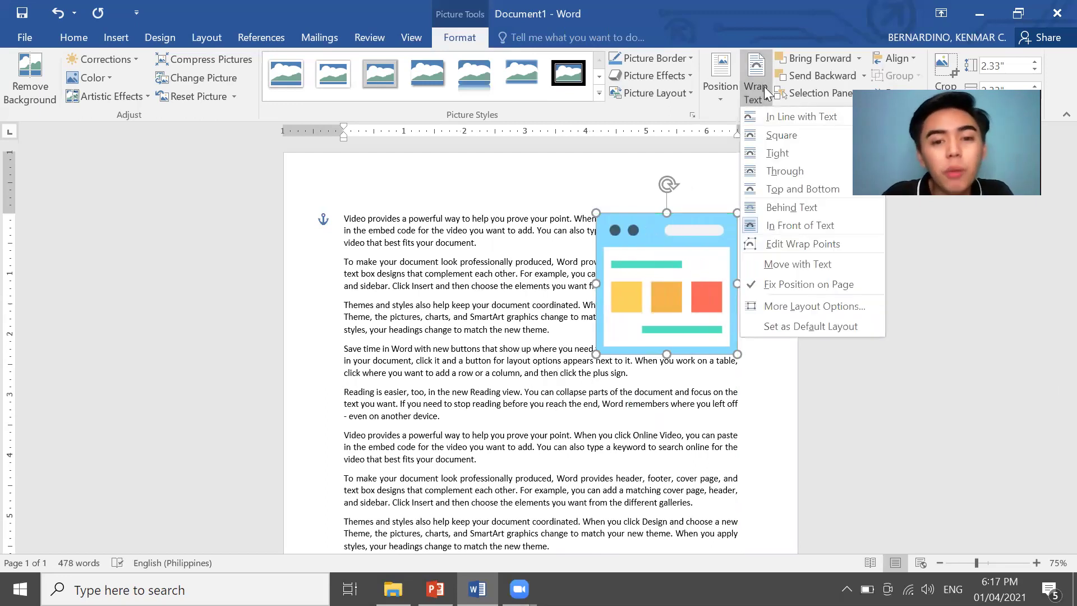
click(806, 210)
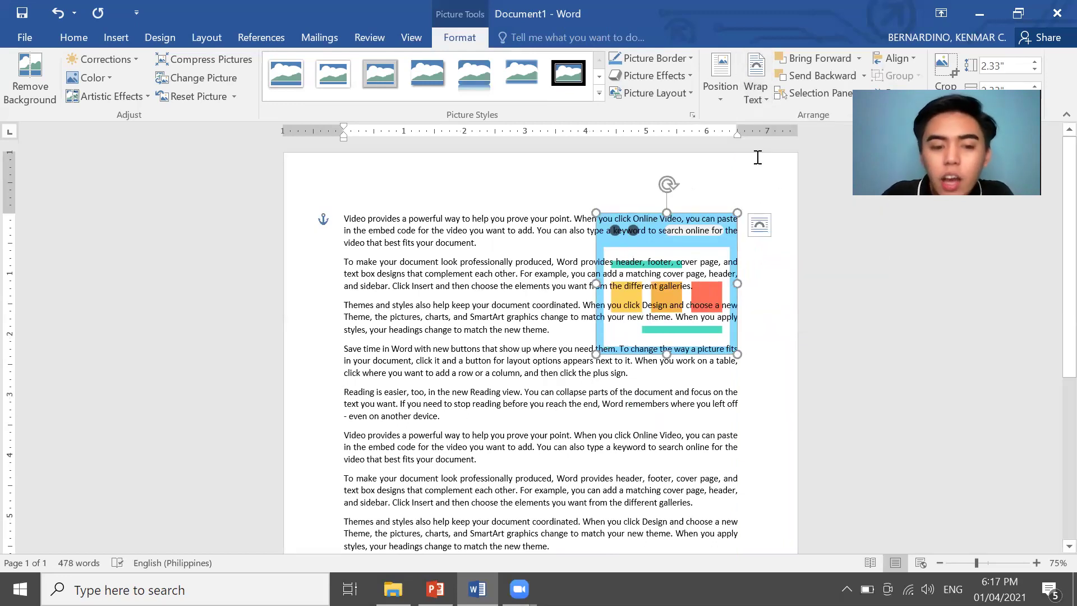
click(759, 224)
click(760, 225)
click(759, 225)
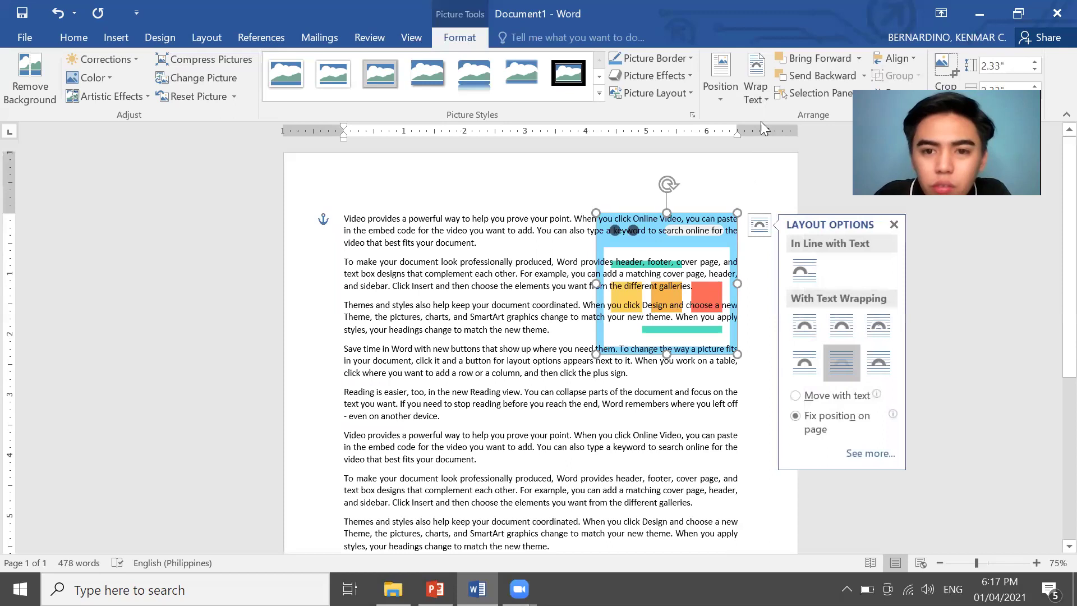
click(756, 84)
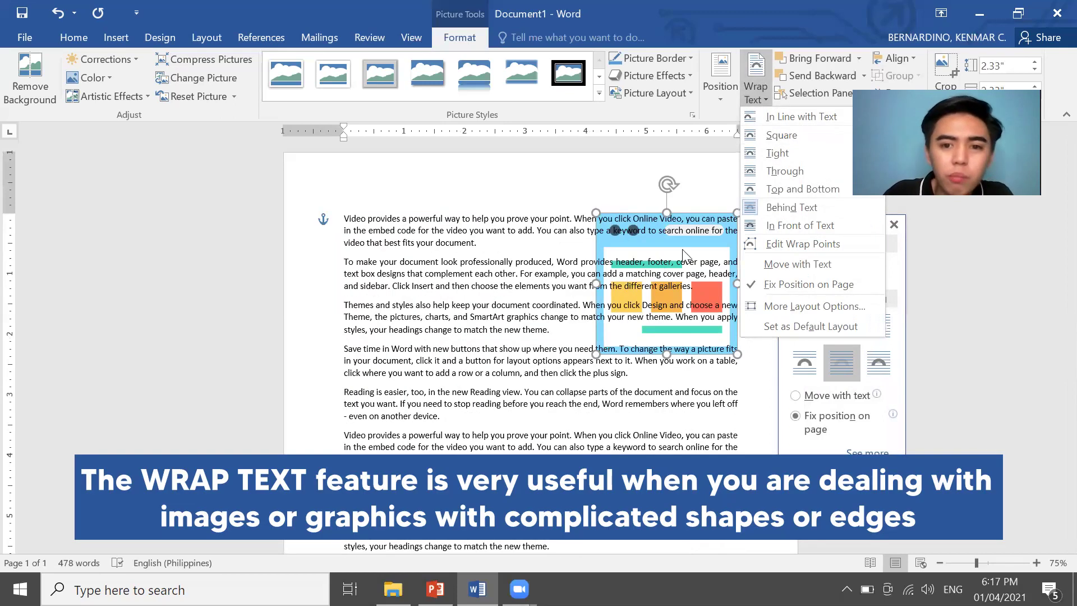
click(730, 184)
key(ctrl+z)
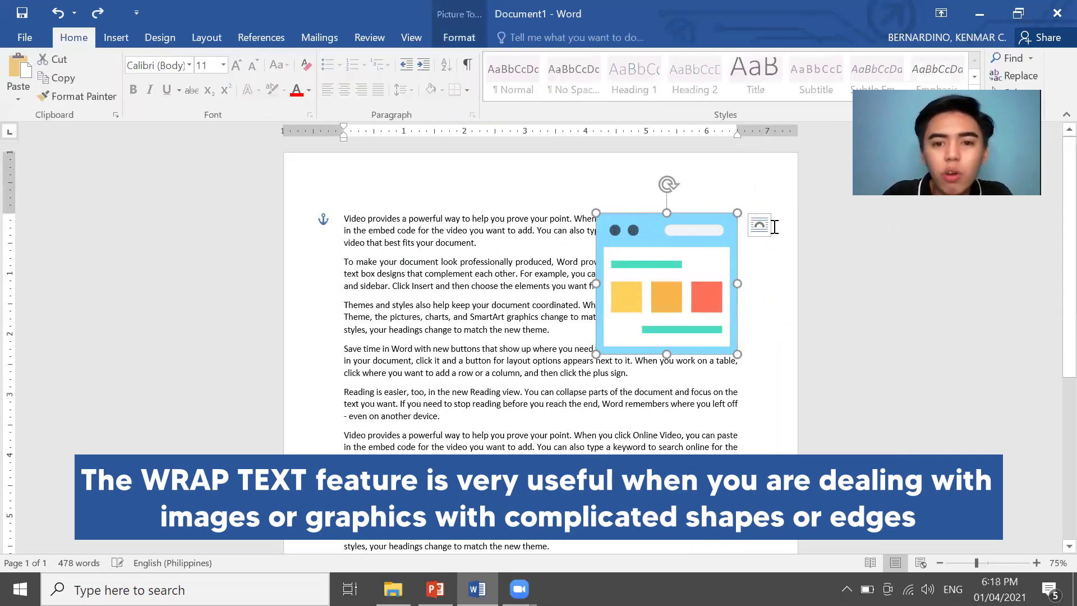
Delete the browser picture and paste the analytics icon from the ICONS folder at the start of the document
key(Delete)
key(alt+Tab)
key(alt+Tab)
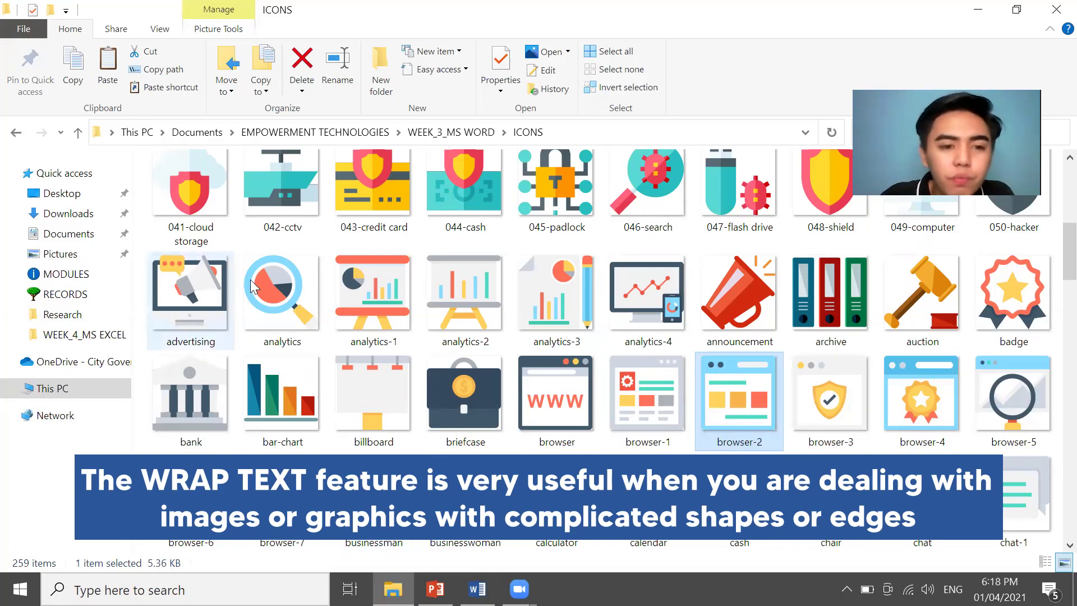
click(296, 291)
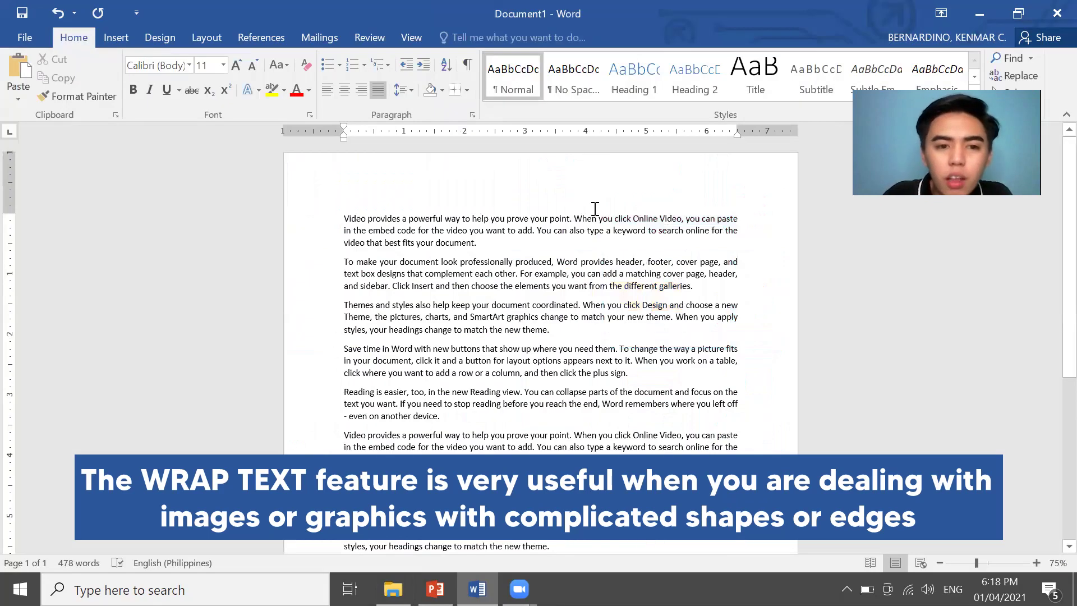
key(ctrl+v)
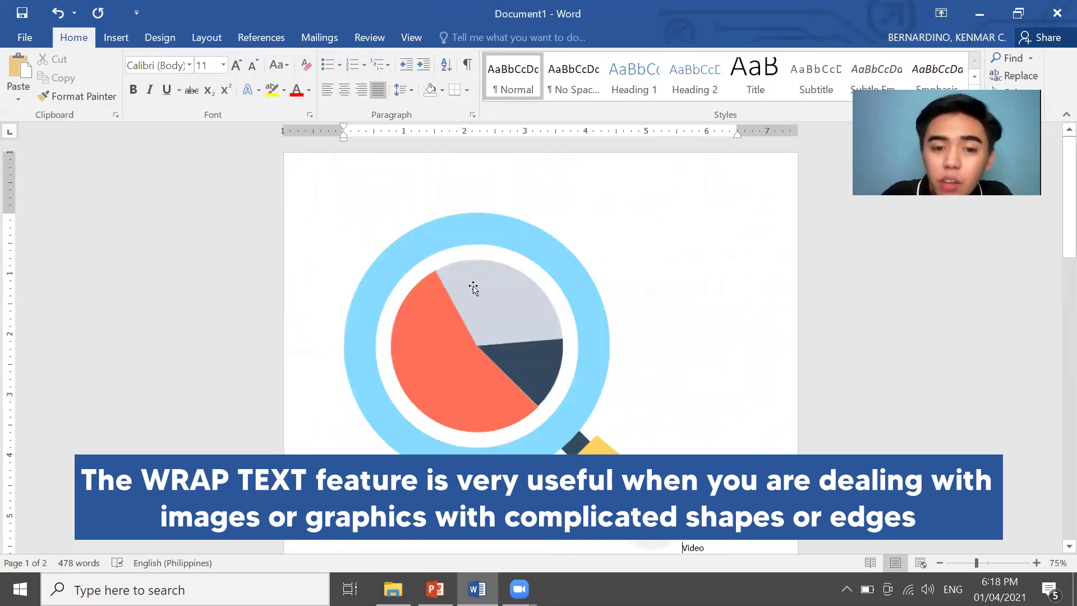
Shrink the analytics picture to about 2.91 inches high and move it into the middle of the first line of text
click(496, 299)
drag(681, 550, 550, 358)
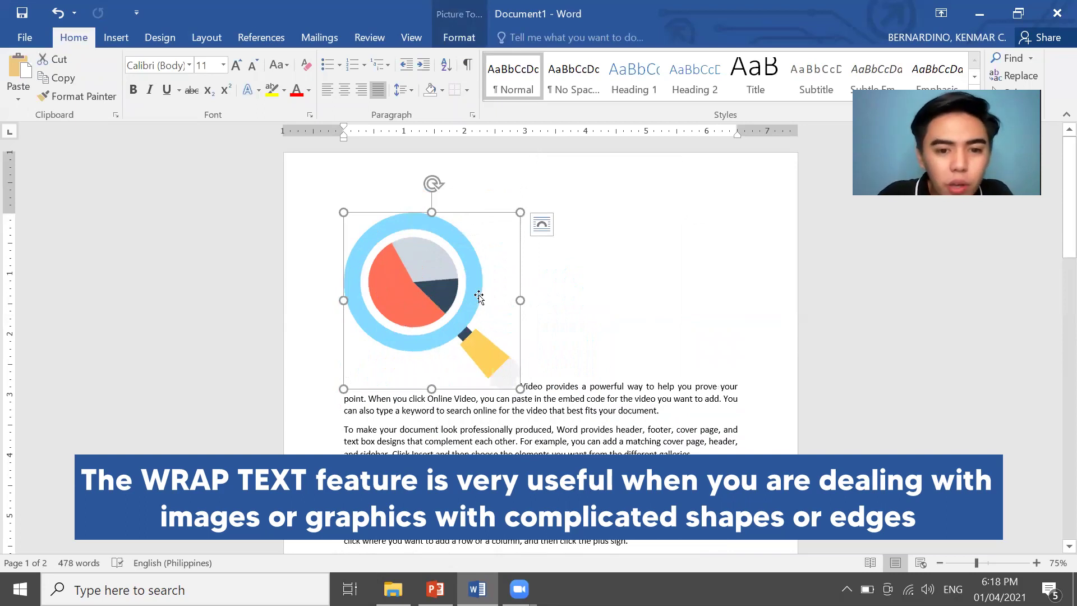
click(574, 386)
drag(372, 272, 519, 271)
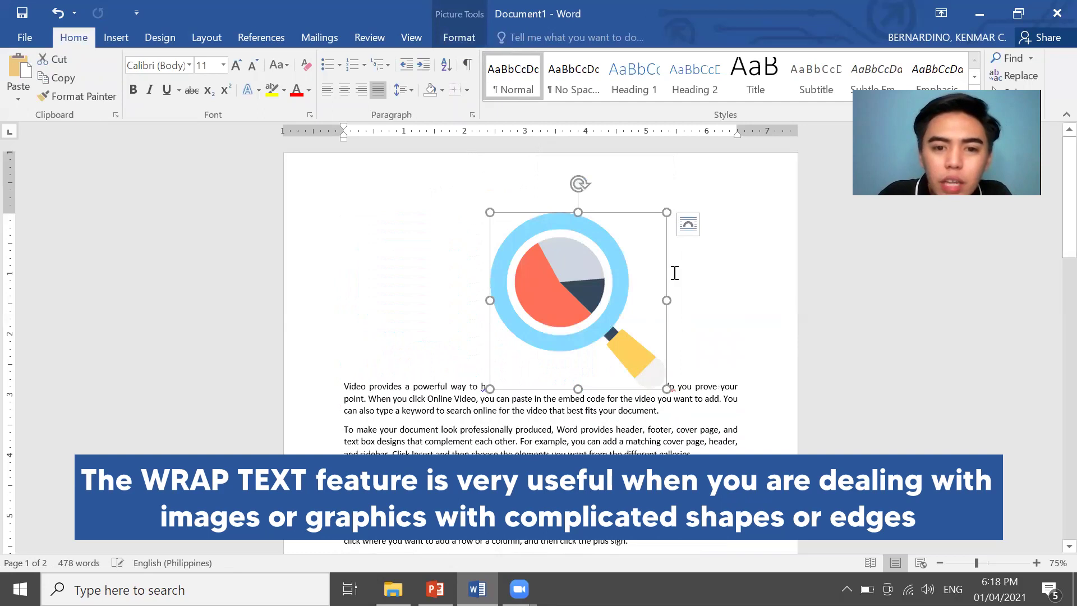
scroll(701, 371, down, 3)
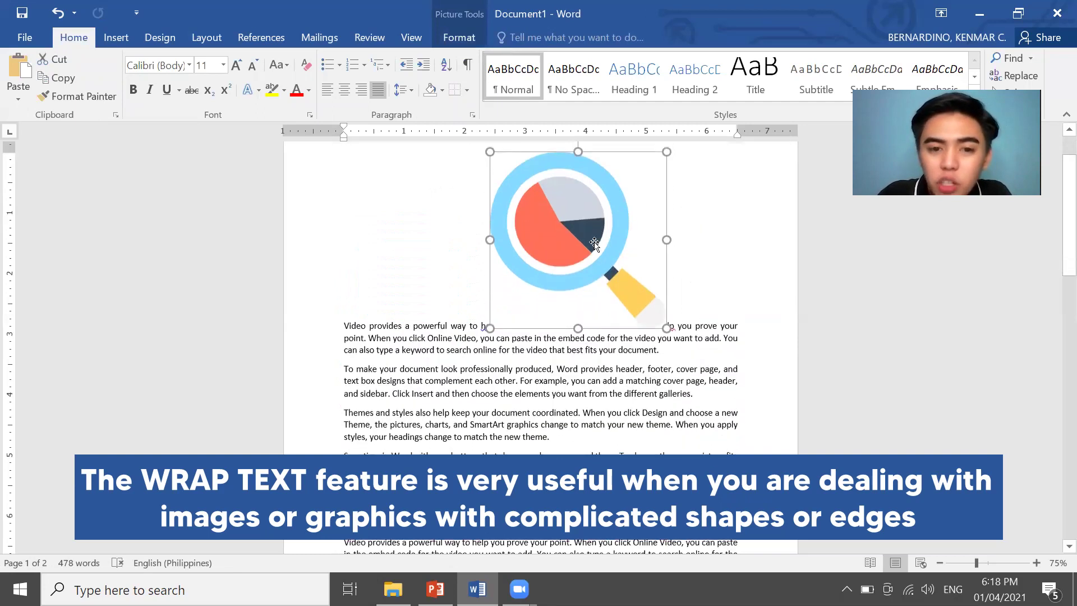
scroll(595, 241, up, 3)
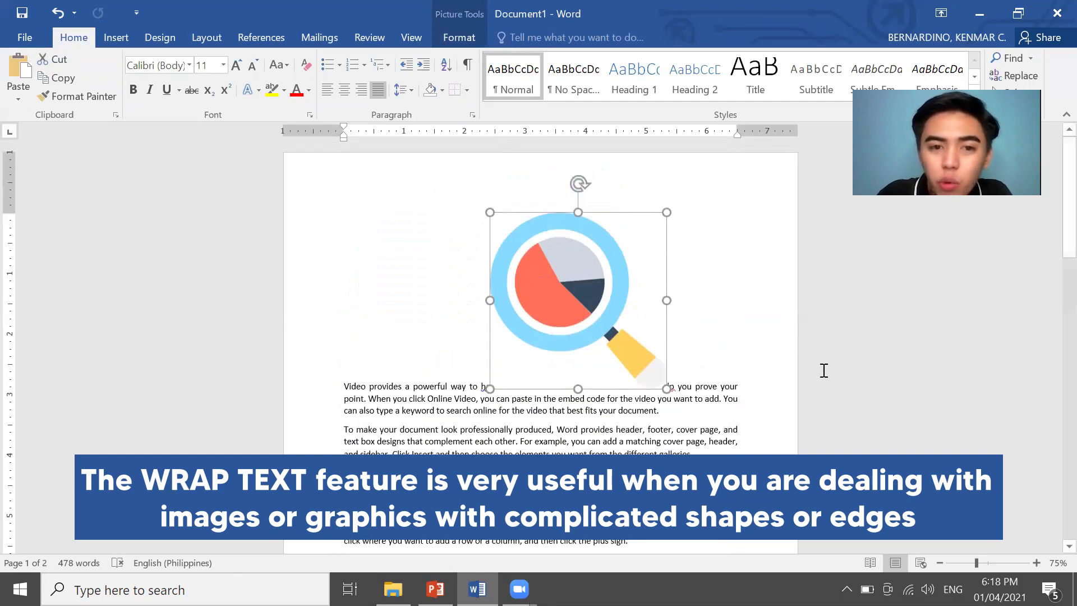
Set the magnifying glass picture's text wrapping to Tight
click(451, 37)
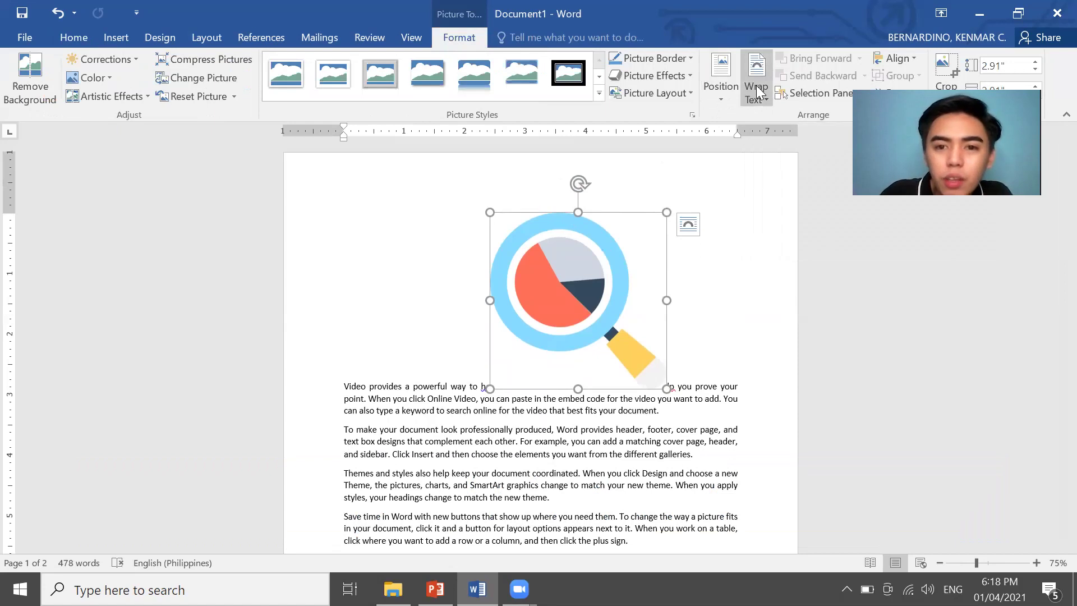
click(756, 86)
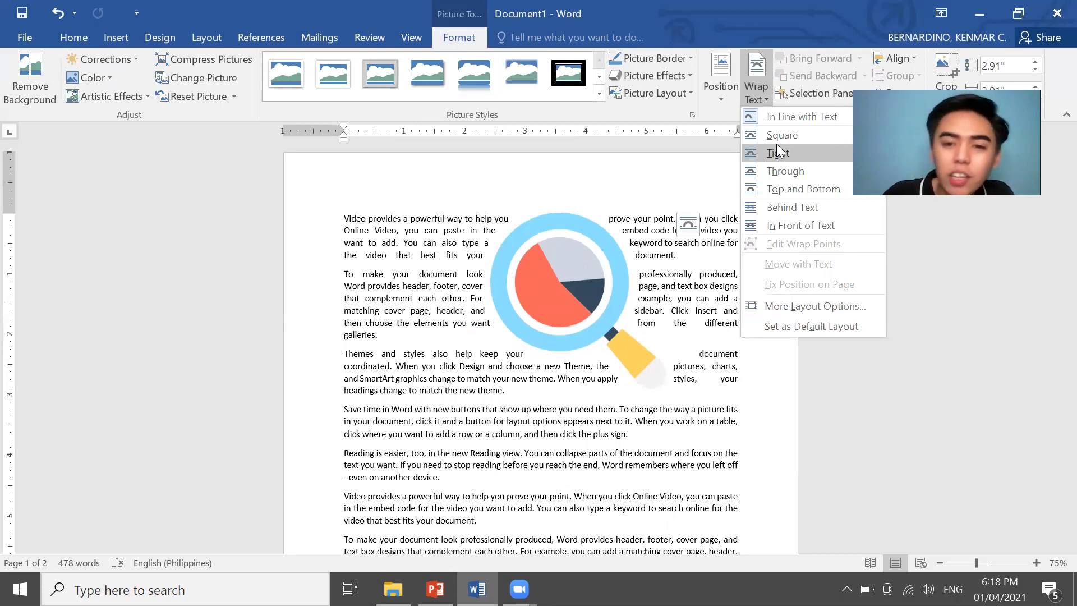
click(754, 89)
click(753, 89)
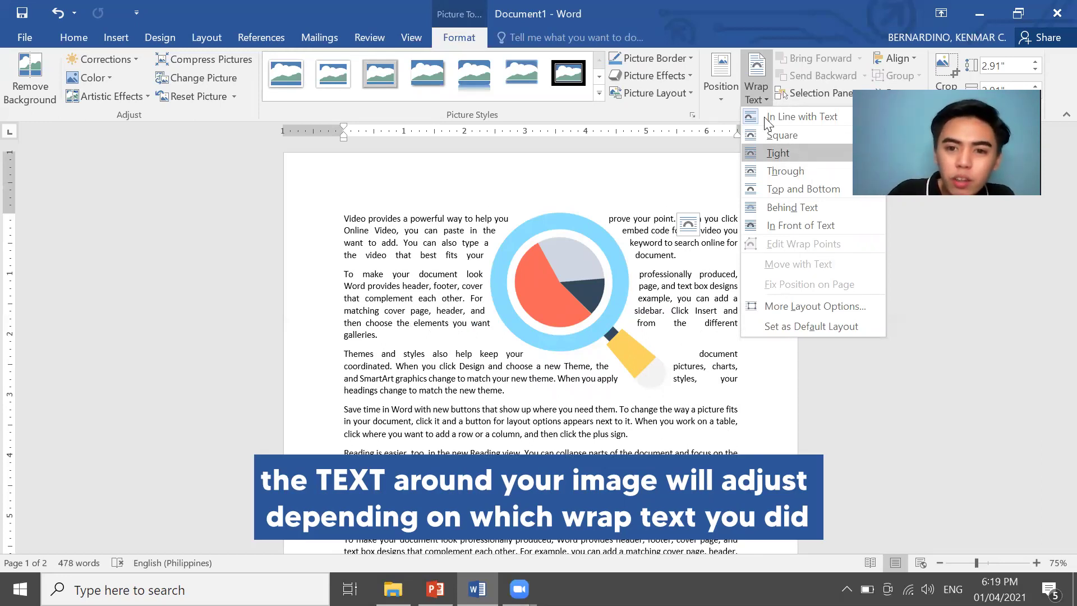
click(797, 154)
Change the picture's wrapping to Through and move it near the left margin beside the opening paragraphs
click(757, 100)
click(791, 167)
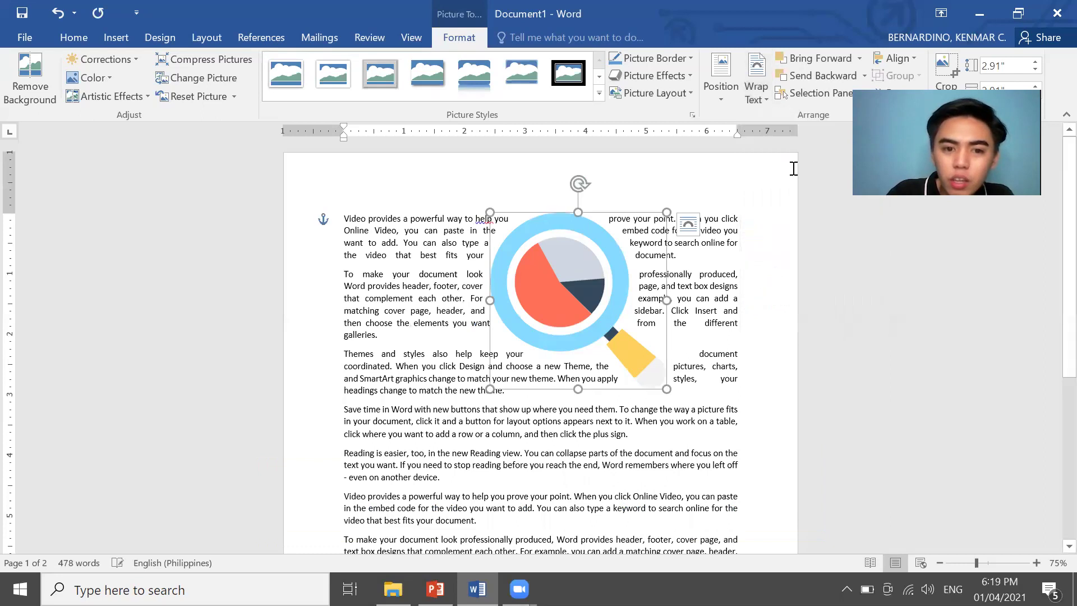
drag(496, 301, 367, 292)
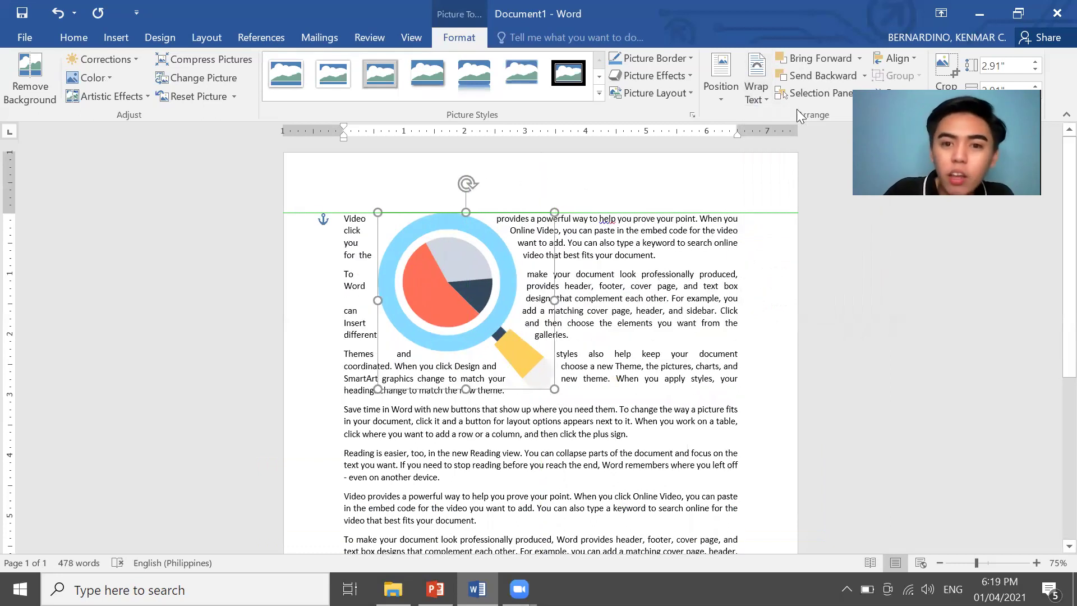
Change the picture's wrapping to Top and Bottom and move it below the first paragraph, near the page's centre
click(752, 73)
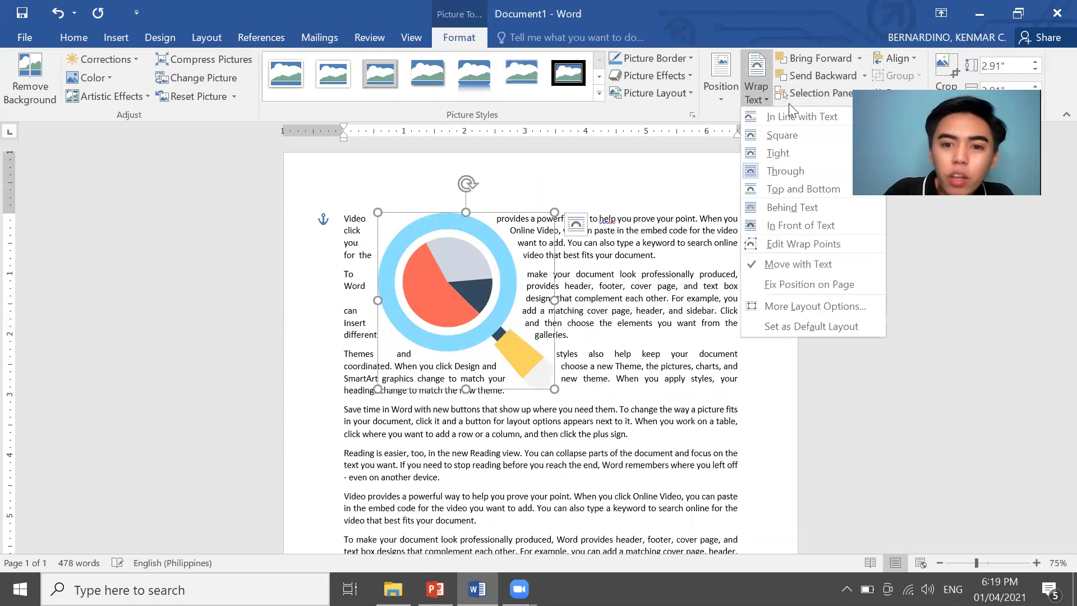
click(797, 183)
drag(463, 297, 538, 332)
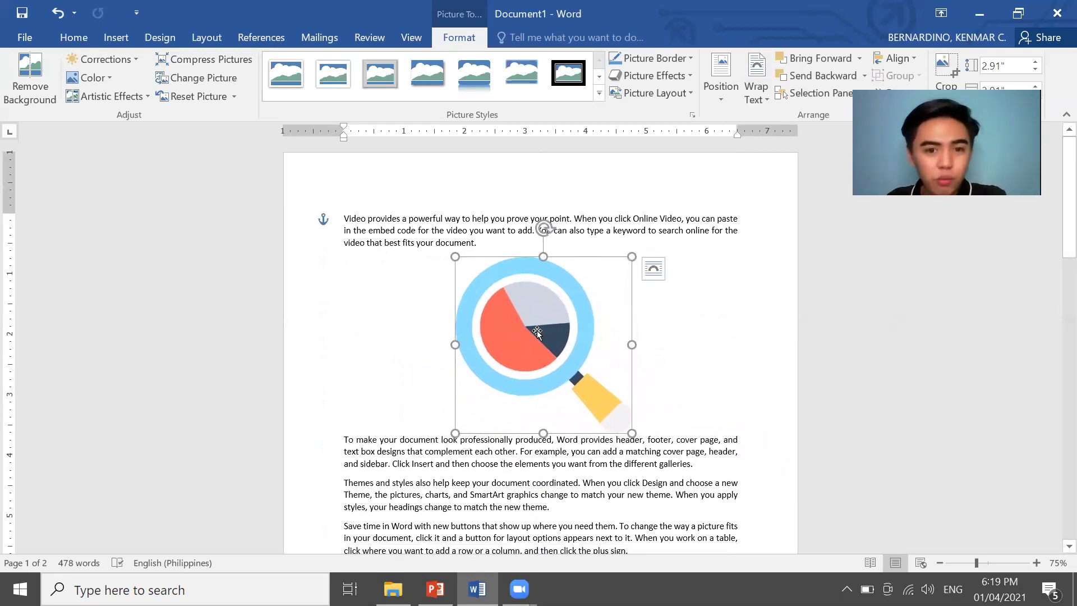
Set the picture's wrapping back to Tight and move it to the upper right of the page's text
click(764, 98)
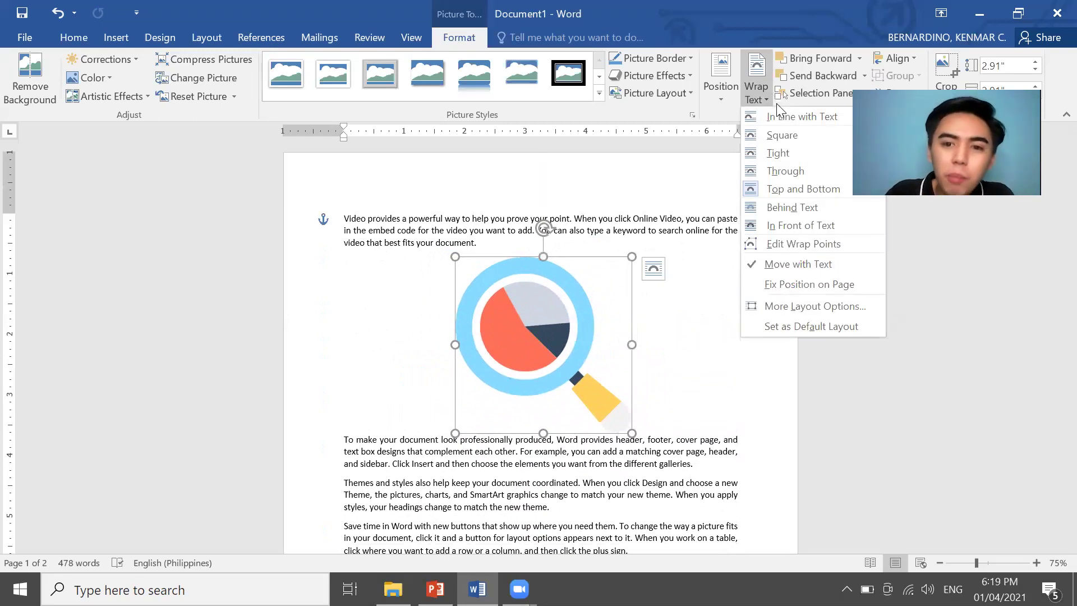
click(785, 161)
drag(569, 280, 662, 241)
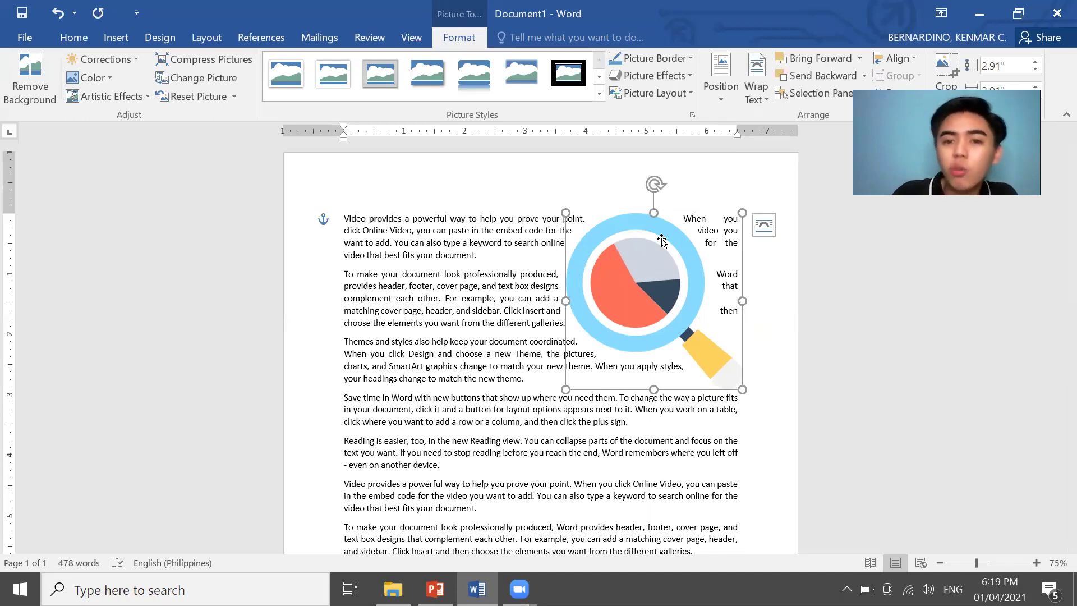
Edit the picture's wrap points, pulling the boundary outward below the lens and away from the handle, and deselect the picture
click(758, 90)
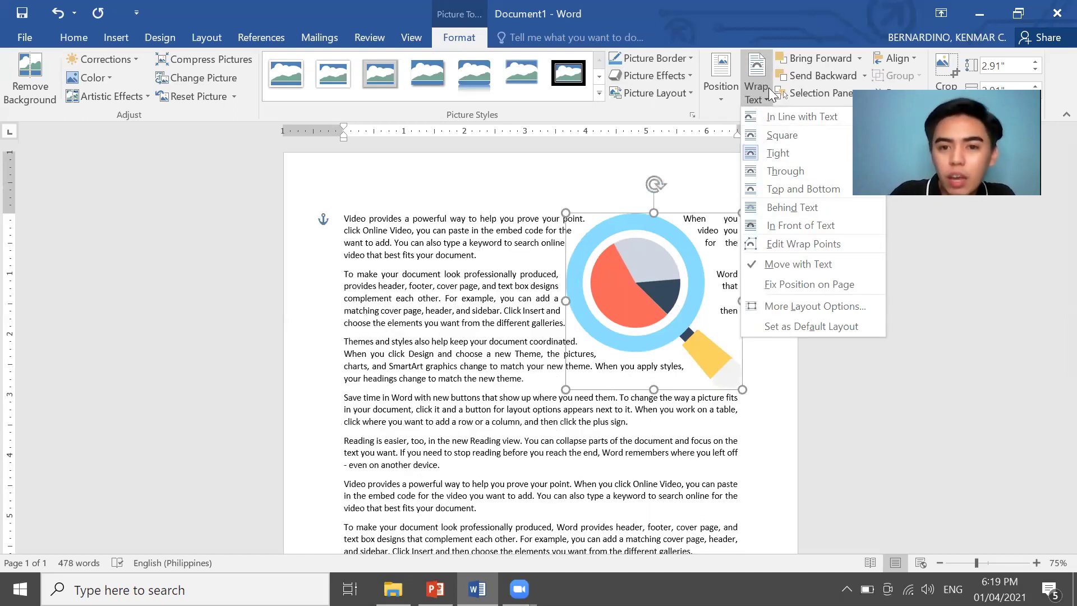
click(843, 243)
drag(686, 354, 641, 344)
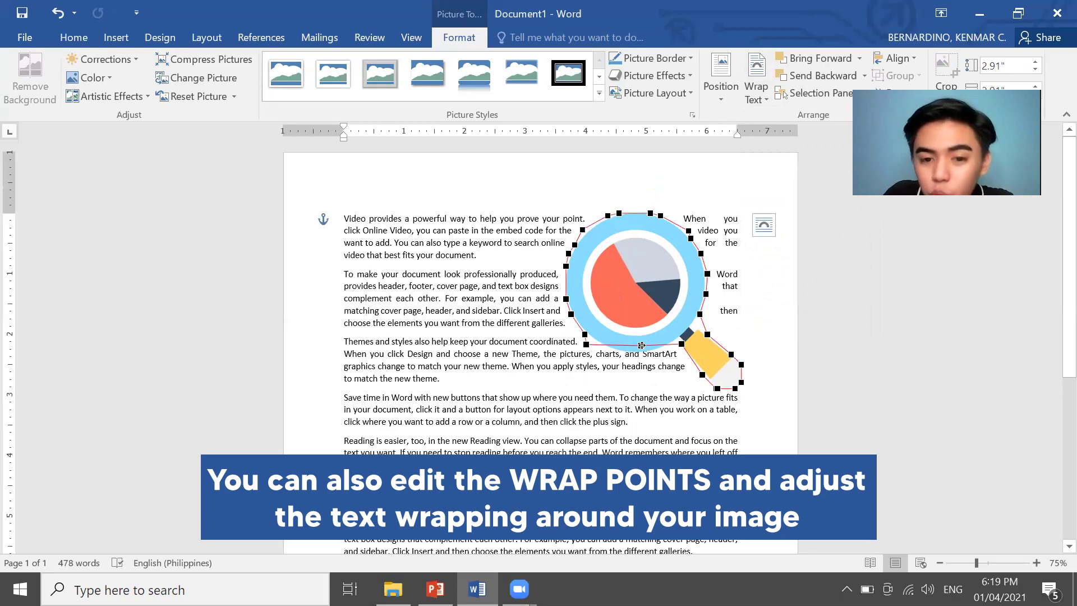
drag(641, 344, 638, 357)
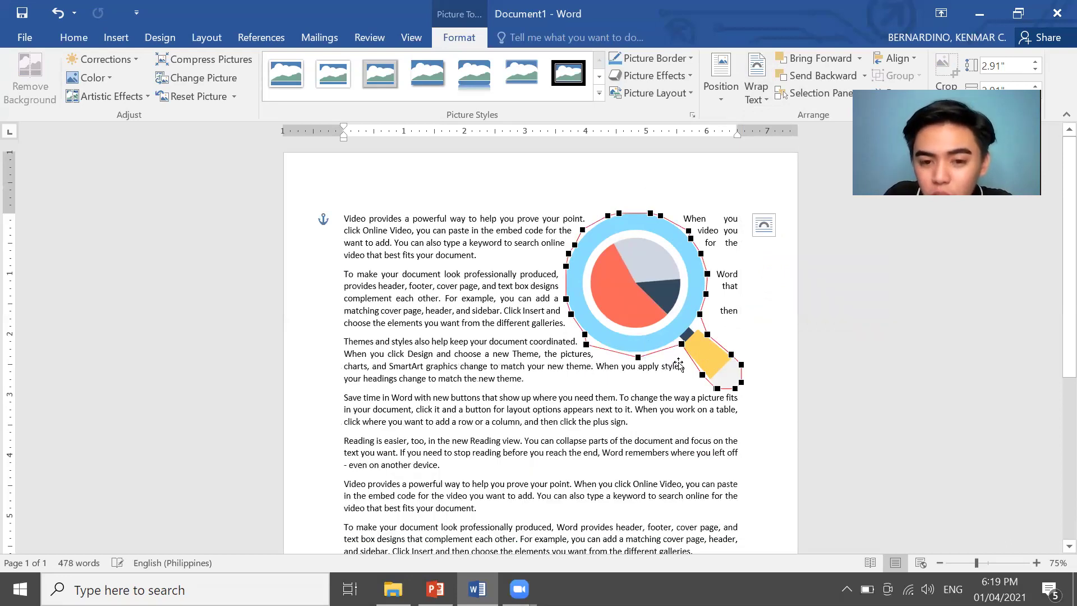
drag(701, 373, 638, 359)
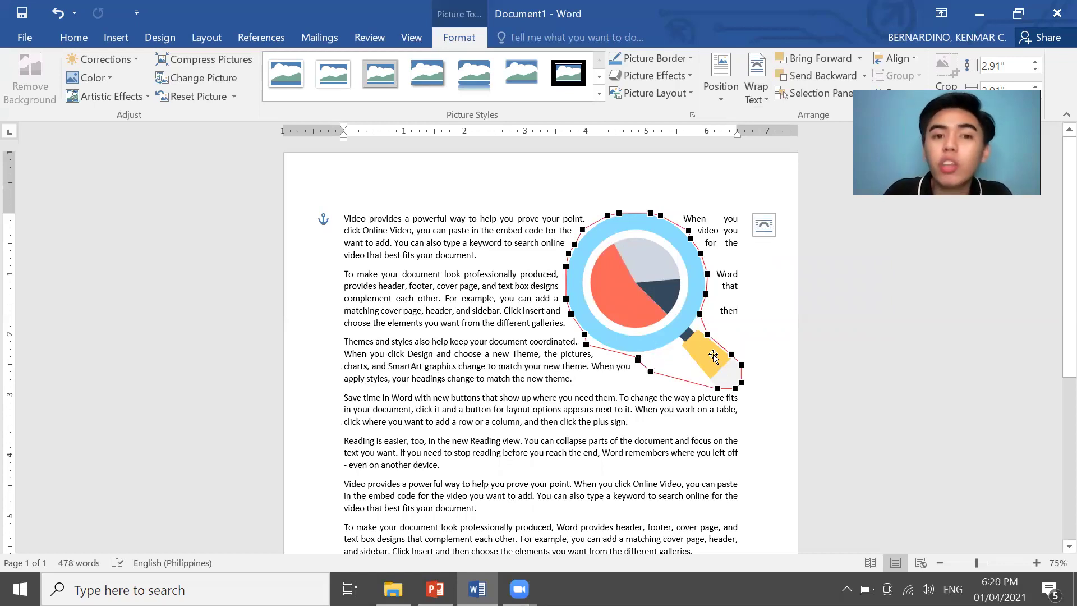
click(756, 91)
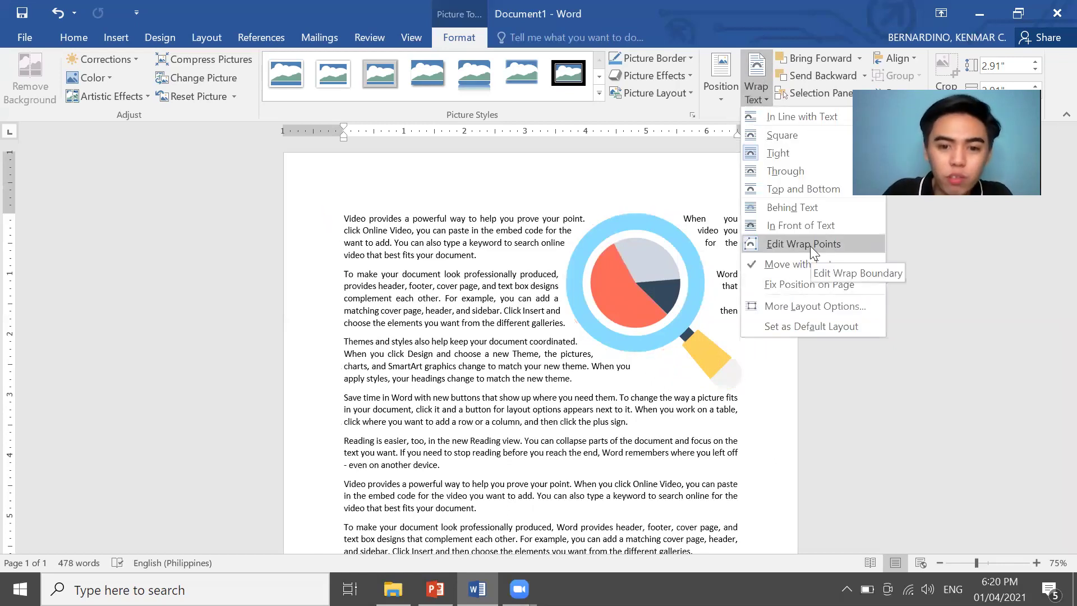
click(830, 244)
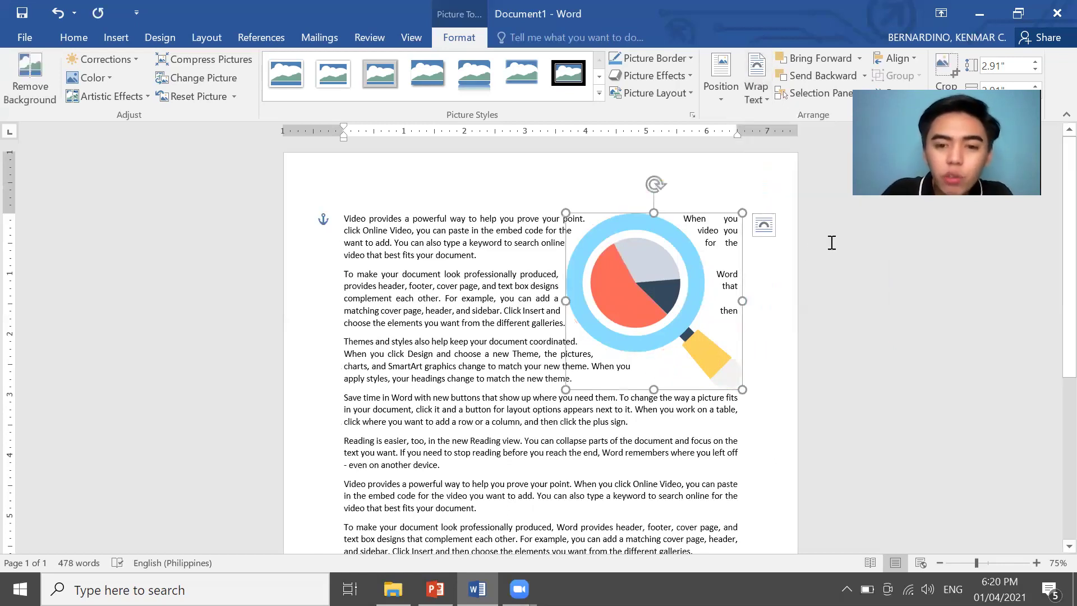
click(792, 262)
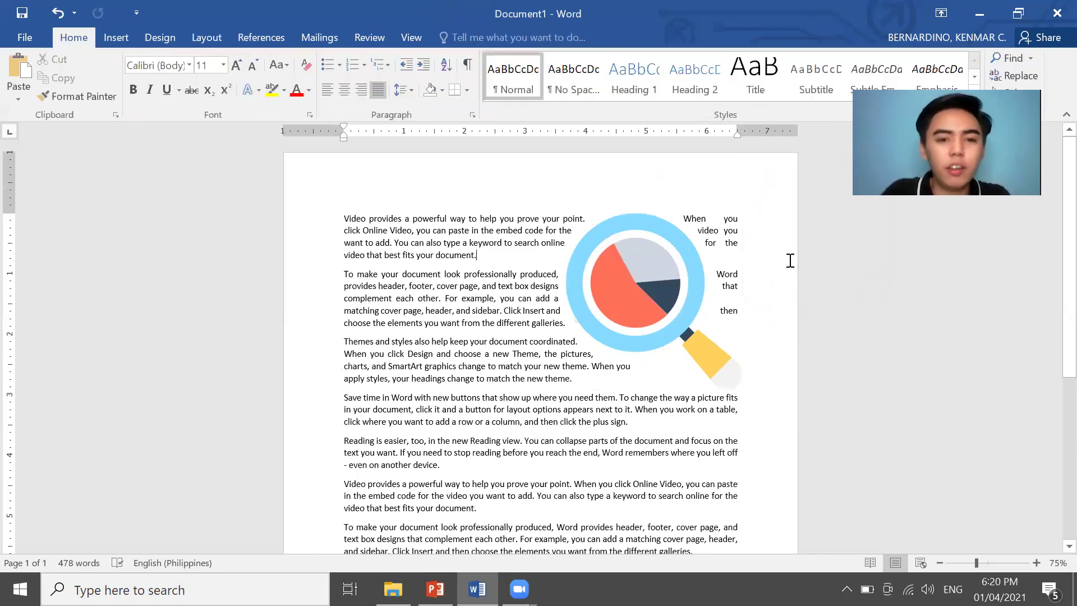
Switch to the PowerPoint slide show with the Inserting Shapes slide
key(alt+Tab)
key(alt+Tab)
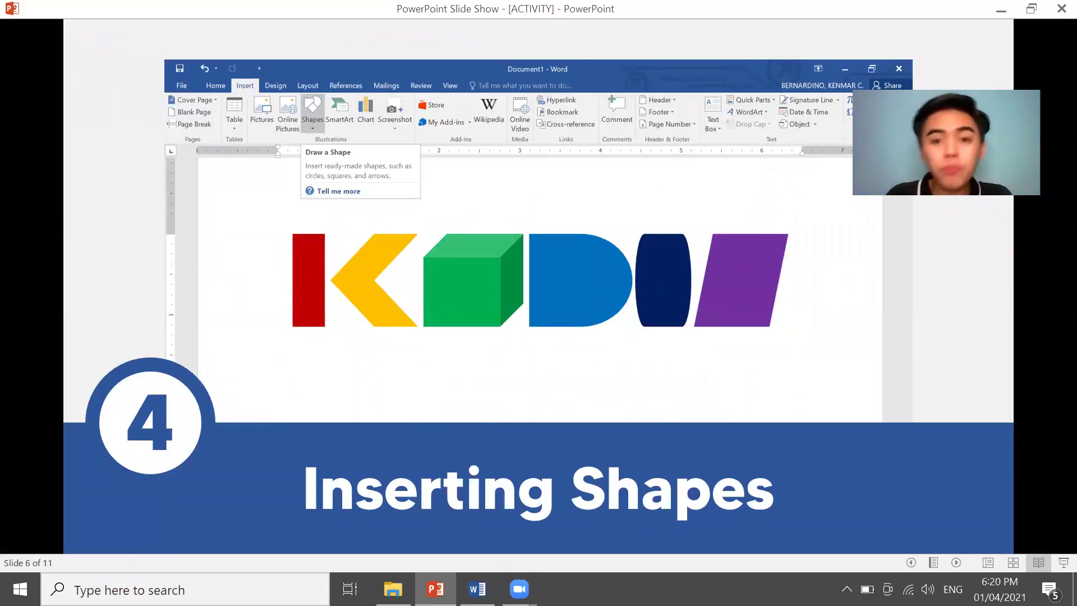
Switch back to the Word document and delete all of its text and the picture
key(alt+Tab)
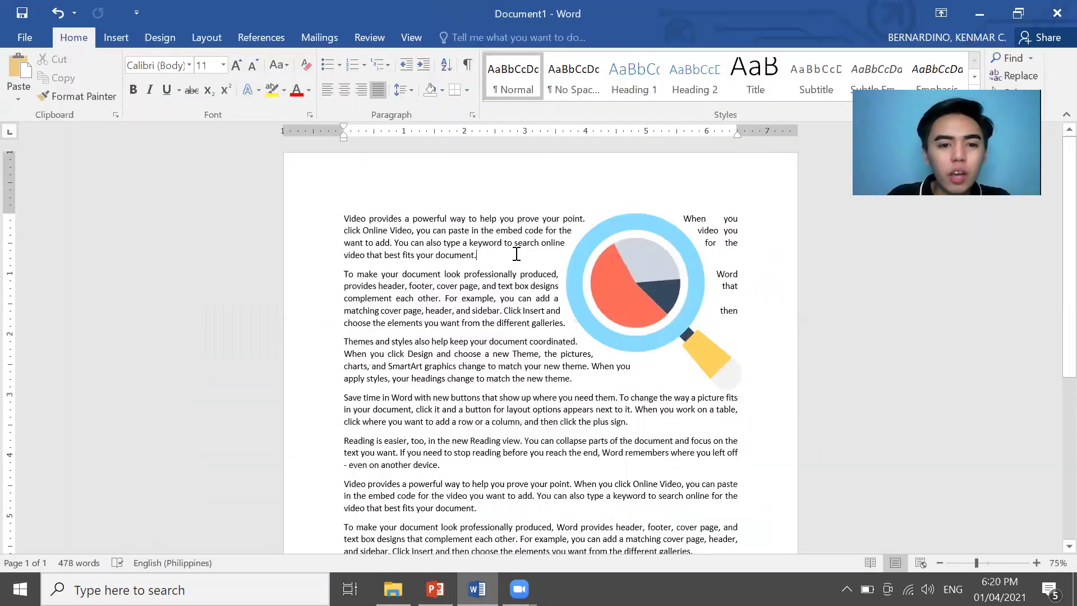
key(ctrl+a)
key(Delete)
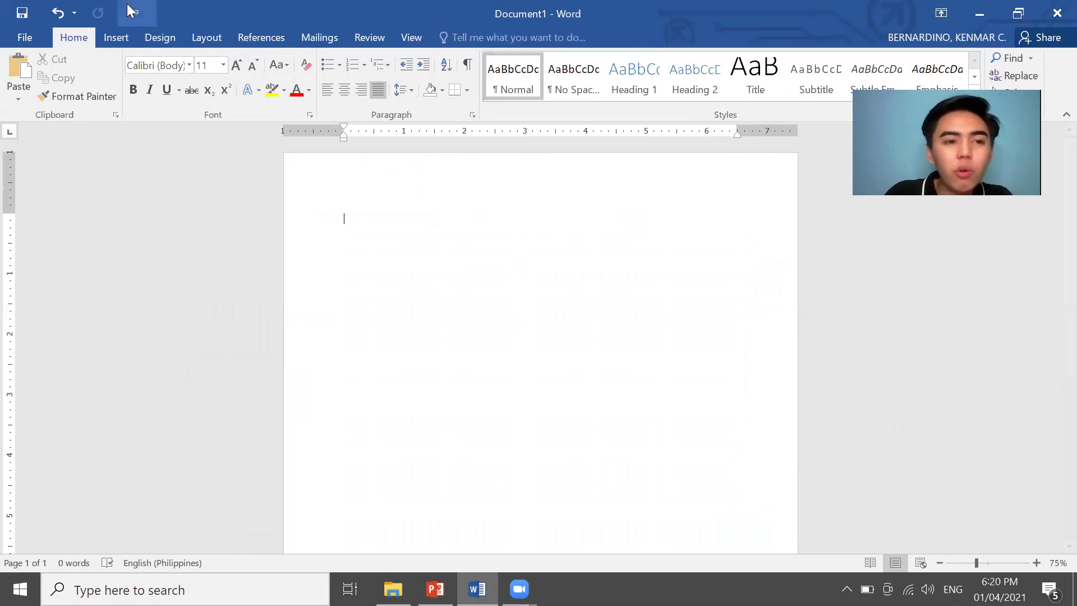
Draw a tall rectangle about 1.82" high and 0.82" wide at the page's upper left
click(117, 39)
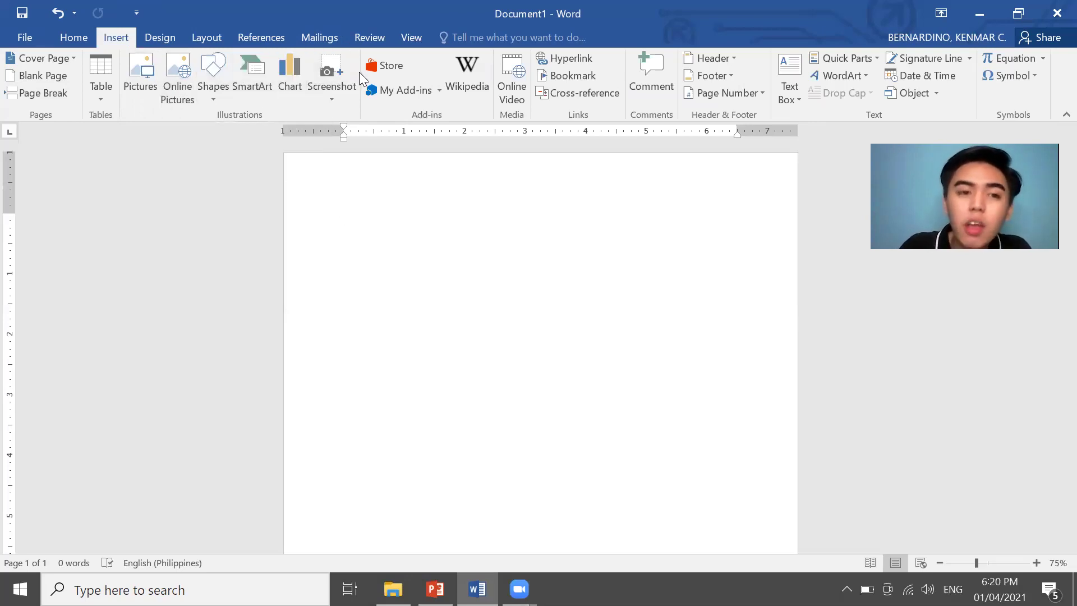
click(218, 71)
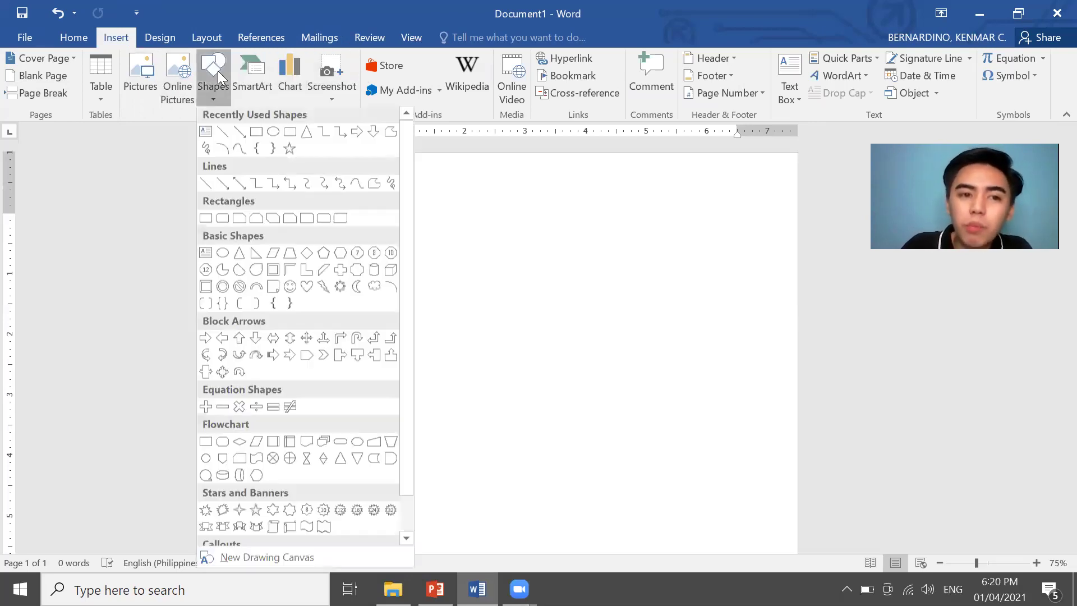
click(260, 136)
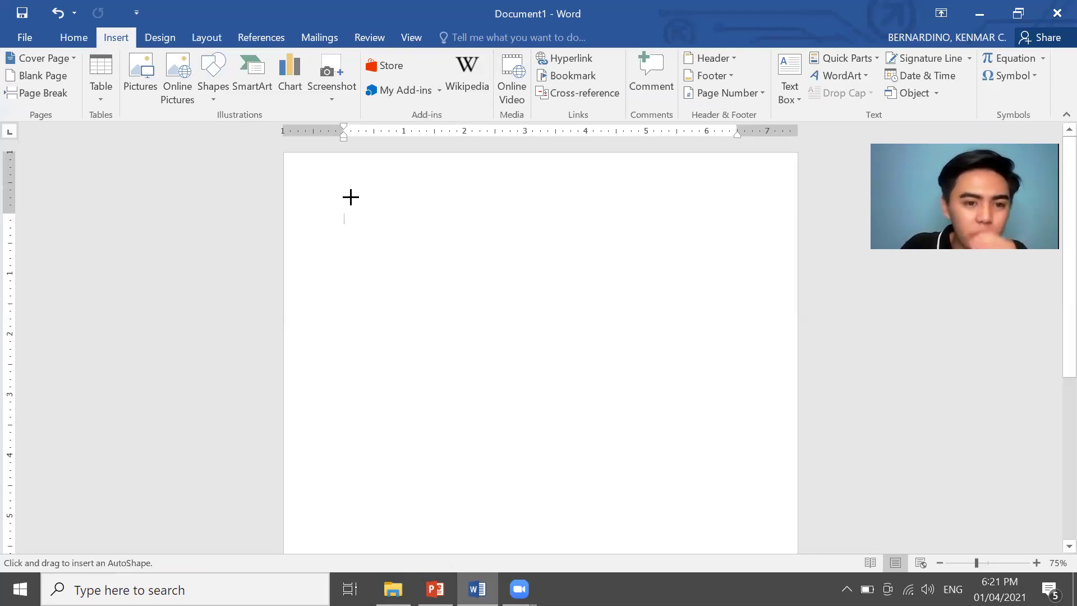
mouse_move(340, 191)
mouse_down()
mouse_move(394, 313)
mouse_move(391, 302)
mouse_up()
key(alt+Tab)
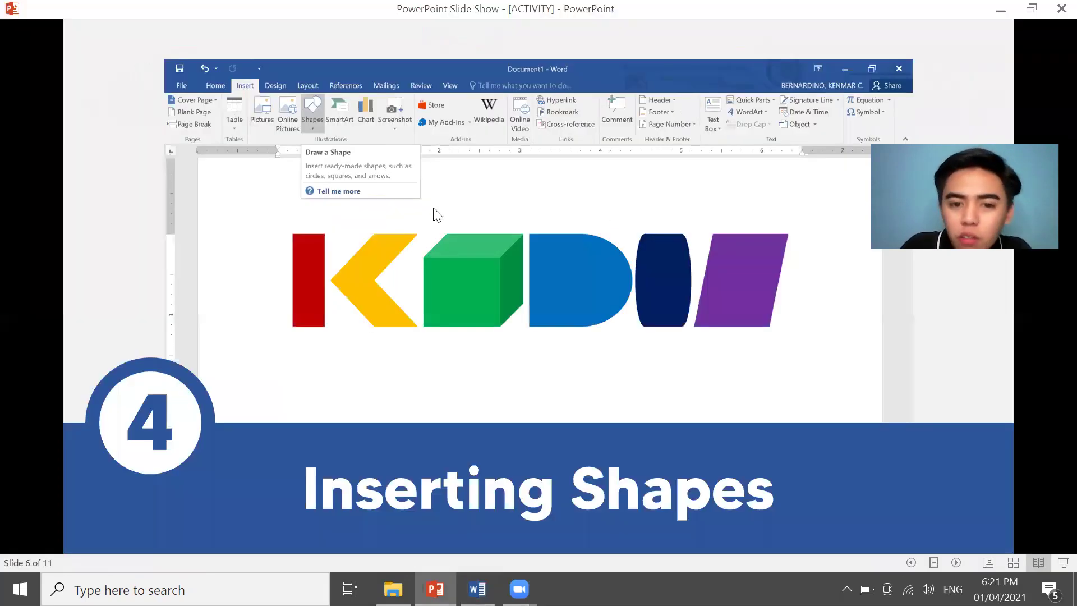
key(alt+Tab)
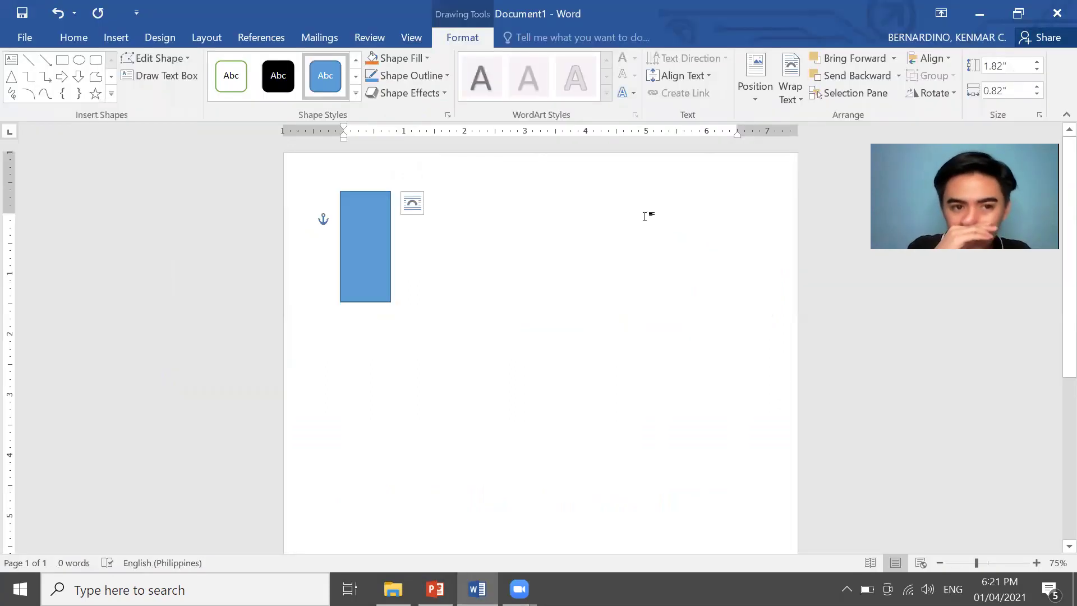
Look through the shape categories, then draw a right triangle about 1.82" by 1.82" and place it just beside the rectangle
click(115, 37)
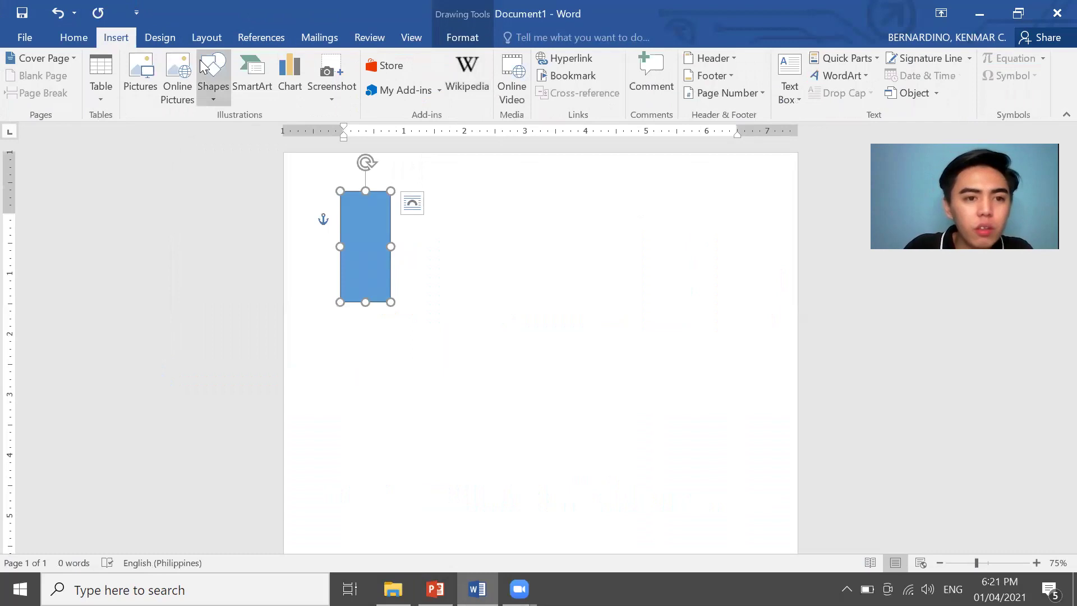
click(218, 85)
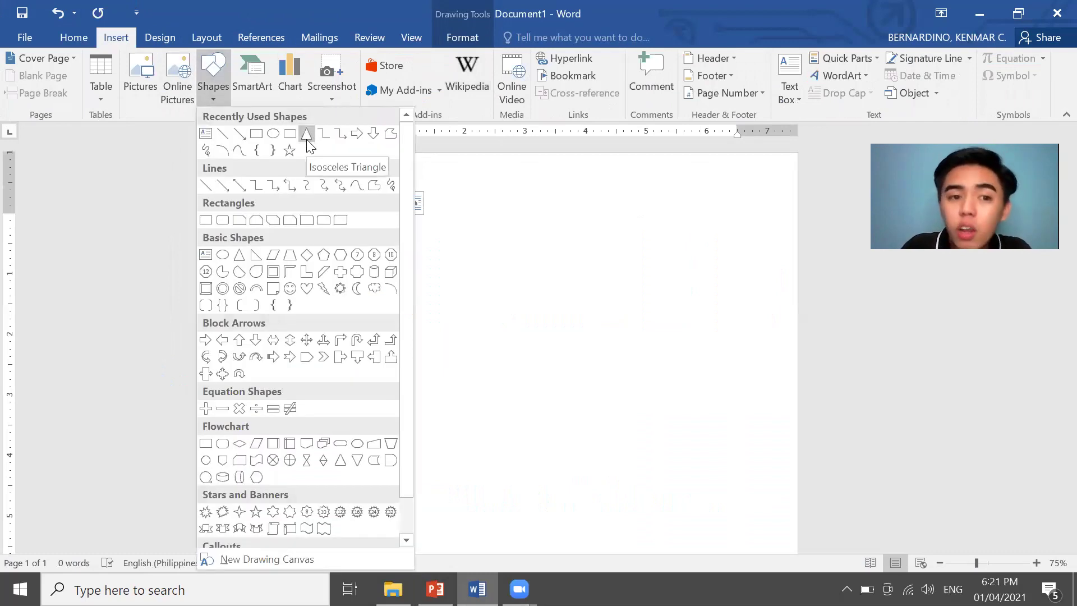
scroll(341, 181, down, 1)
scroll(341, 182, up, 1)
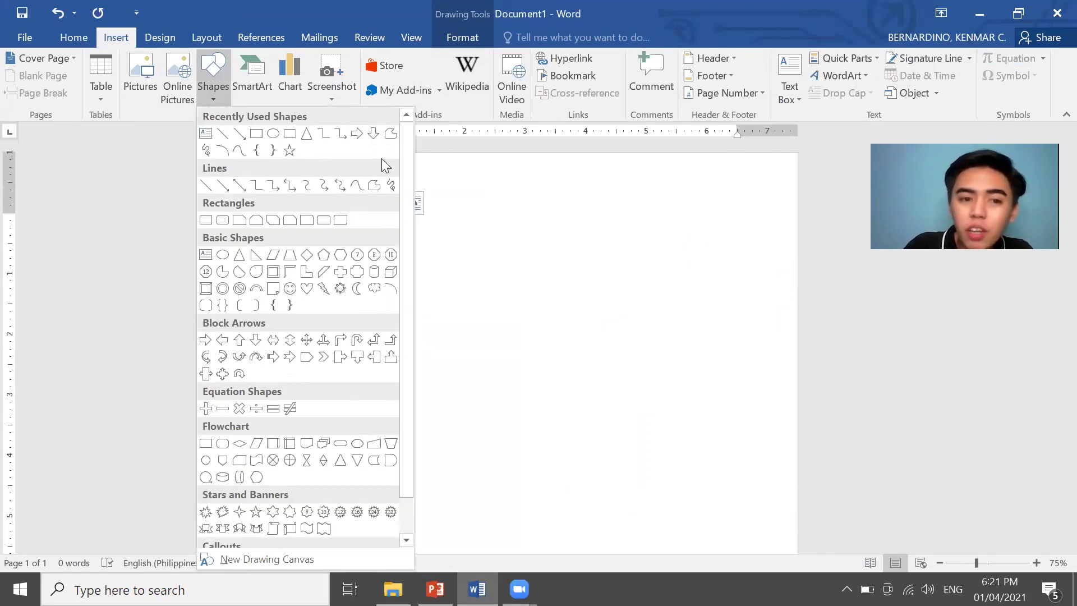
scroll(372, 284, down, 1)
scroll(372, 286, up, 1)
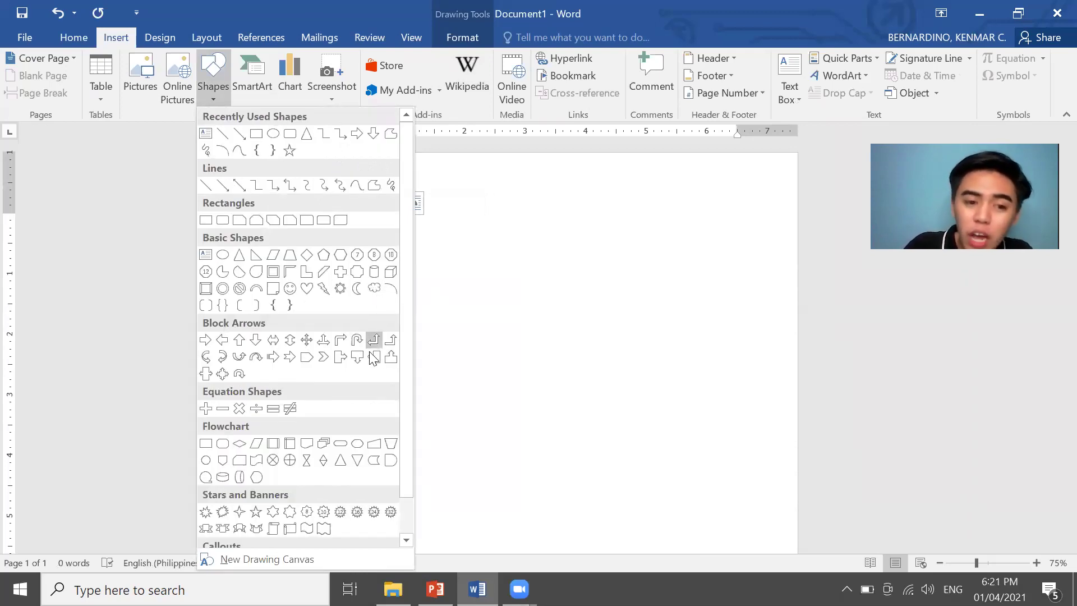
scroll(359, 457, down, 1)
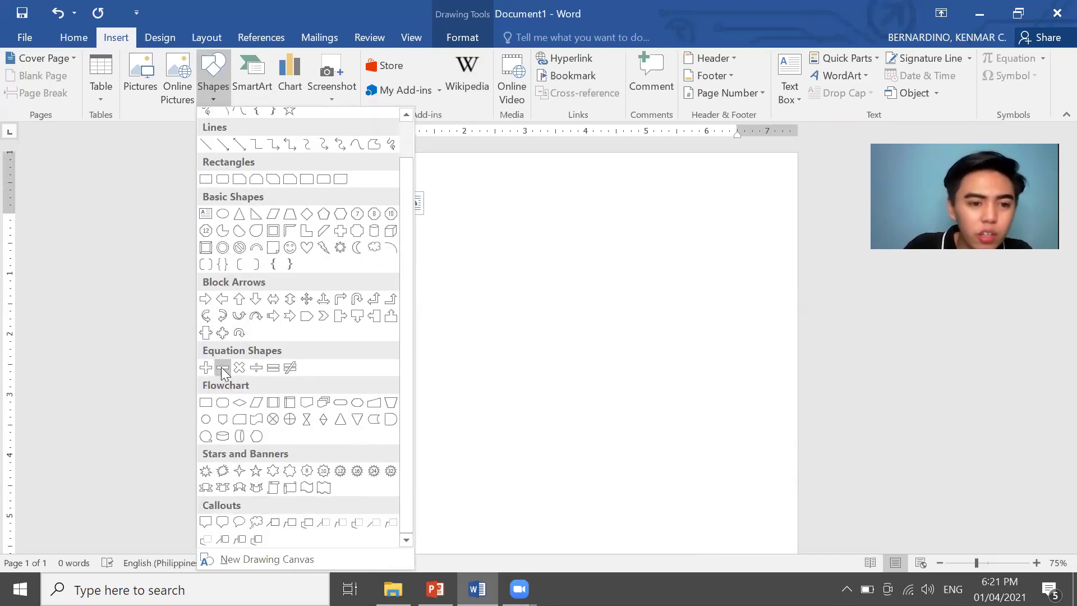
click(262, 216)
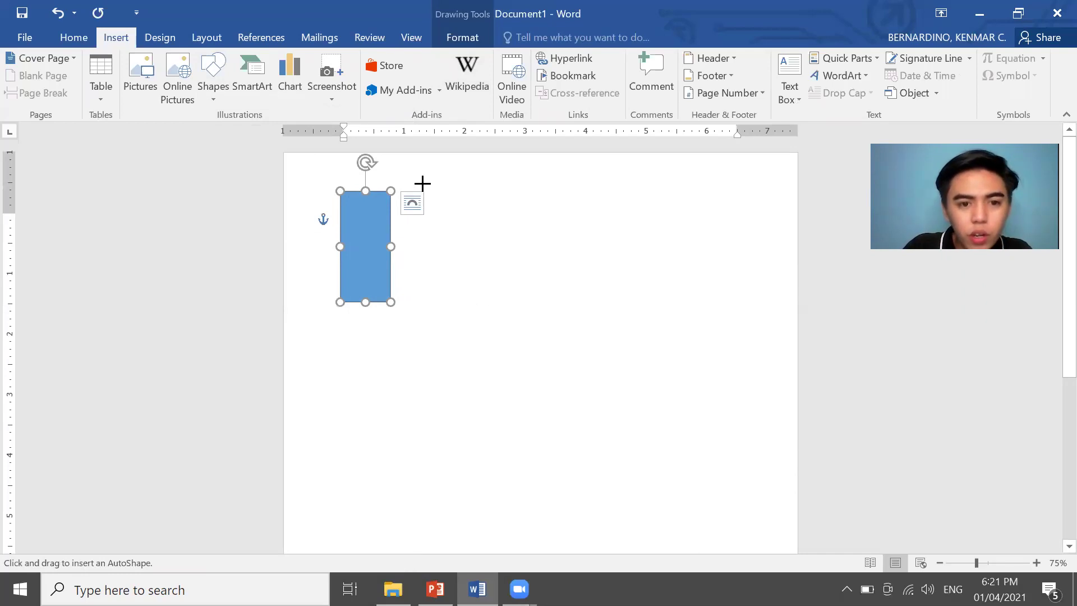
drag(429, 192, 531, 303)
mouse_move(485, 277)
mouse_down()
mouse_move(452, 269)
mouse_move(468, 279)
mouse_up()
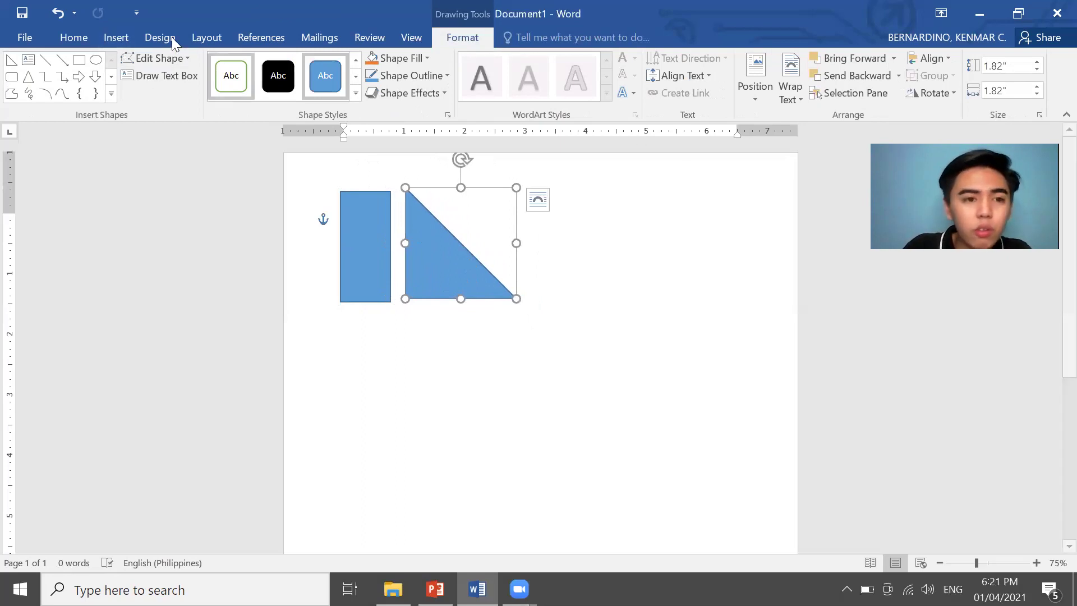
Draw an L-shape about 1.82" high and 1.44" wide to the right of the triangle
click(110, 40)
click(221, 78)
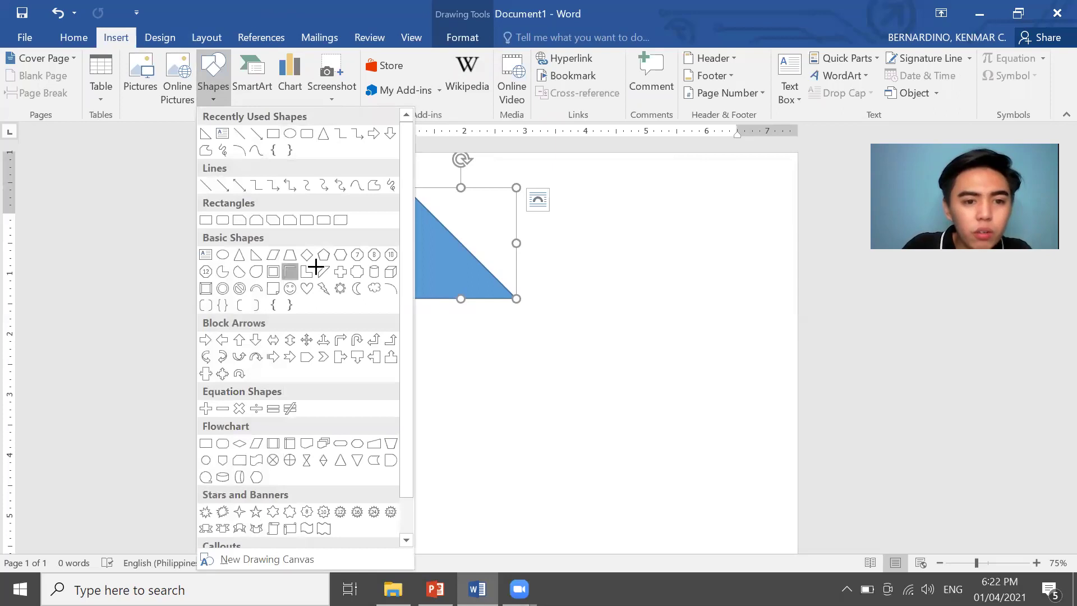
click(290, 271)
click(213, 81)
click(307, 272)
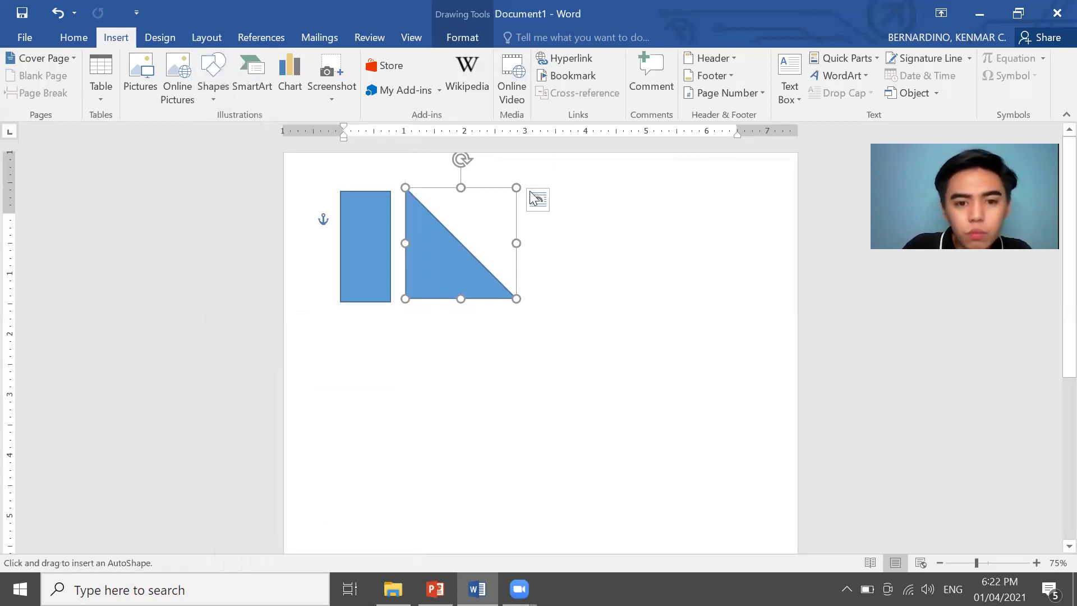
drag(554, 186, 642, 296)
Draw a cube about 1.37" high and 1.38" wide to the right of the L-shape
click(116, 37)
click(213, 78)
click(391, 272)
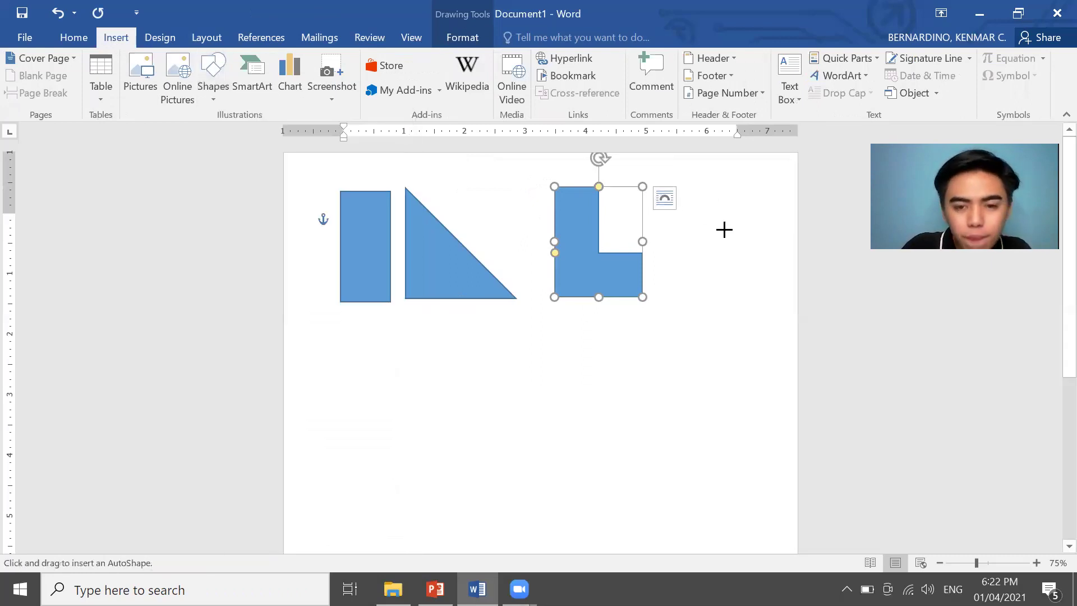
drag(700, 188, 784, 271)
Draw a cylinder about 2.02" high and 1.46" wide below the rectangle and deselect it
click(115, 37)
click(213, 81)
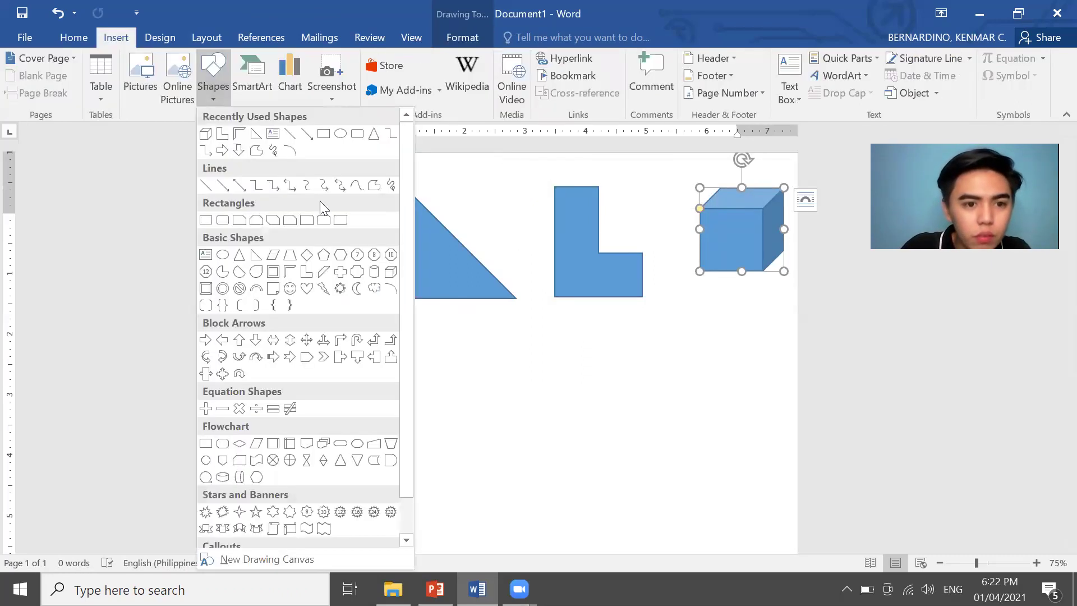
click(374, 271)
drag(346, 320, 434, 443)
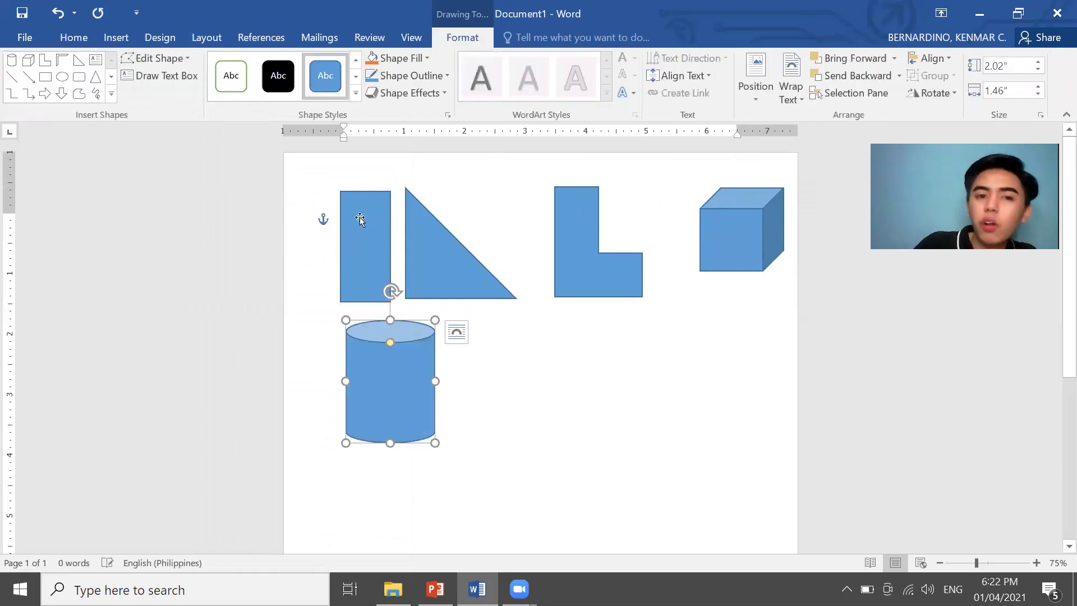
click(524, 365)
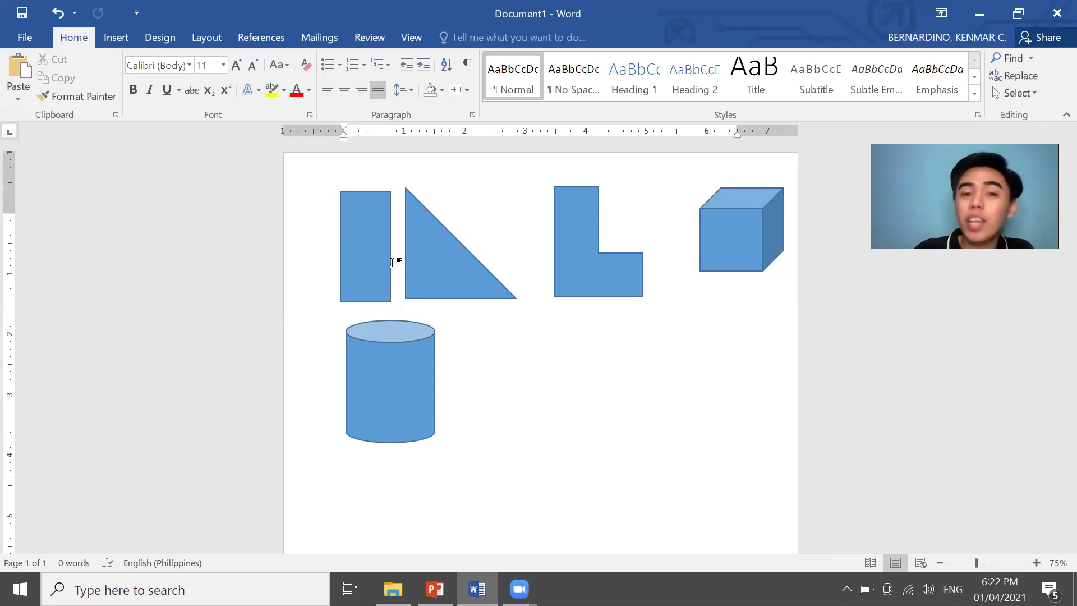
Fill the rectangle with dark red and remove its outline
click(352, 220)
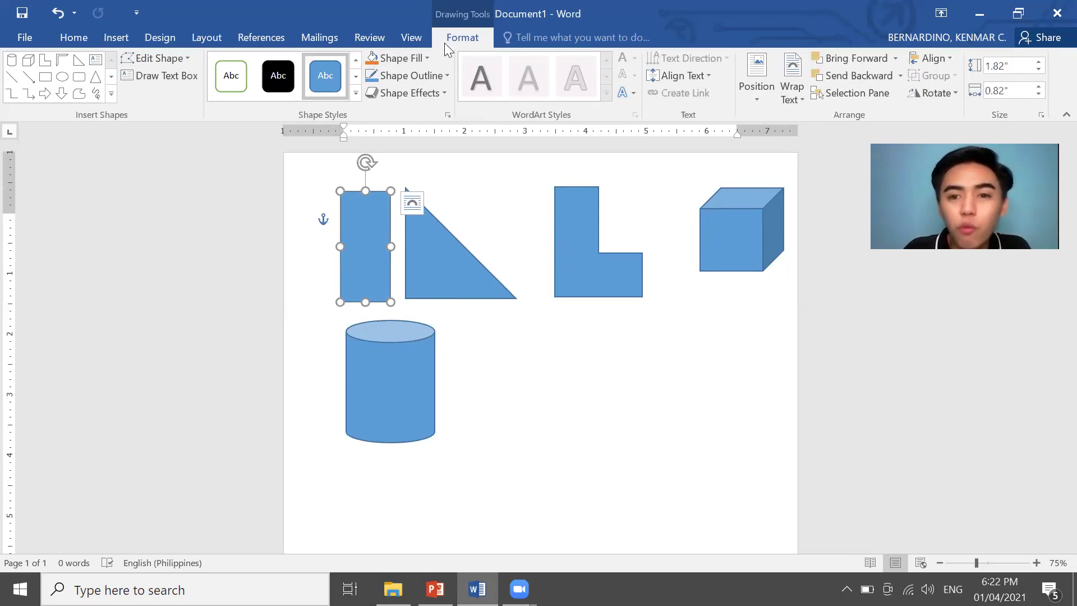
click(418, 58)
click(371, 181)
click(410, 75)
click(432, 216)
Fill the right triangle with golden orange and remove its outline
click(429, 234)
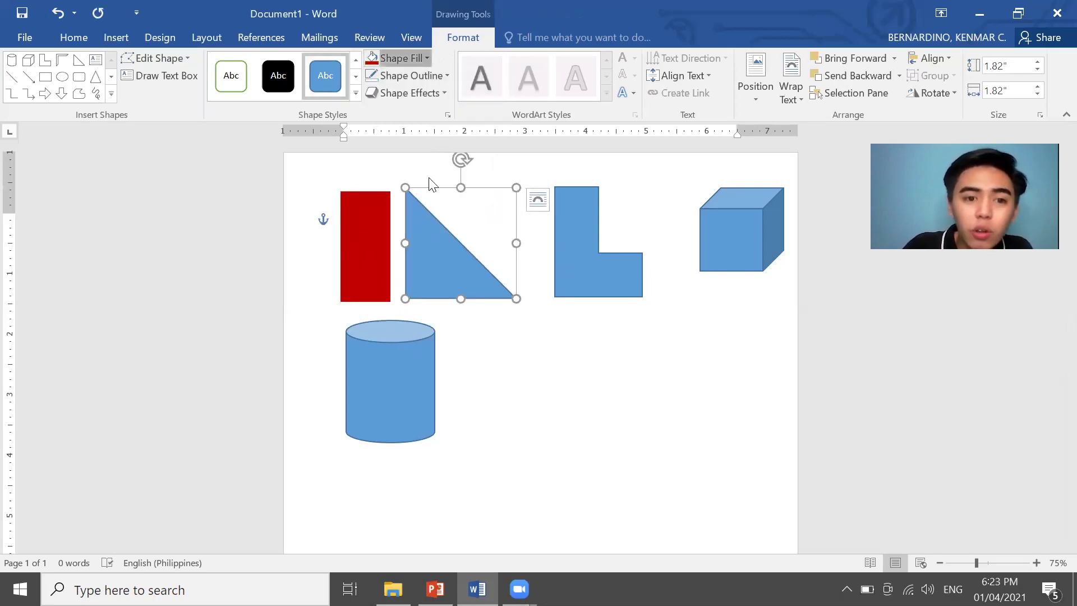
click(400, 57)
click(397, 181)
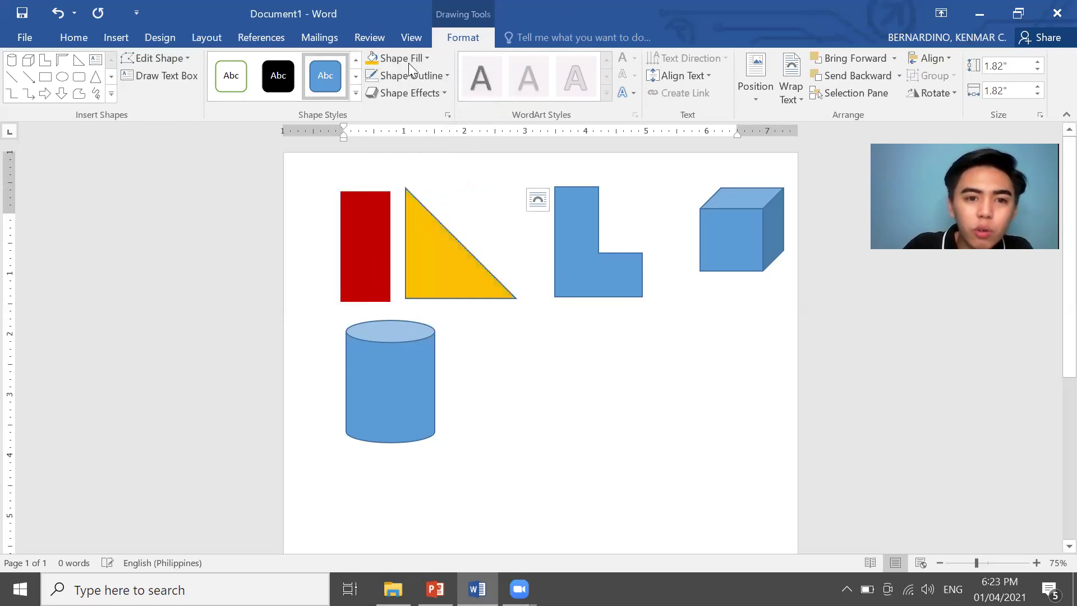
click(599, 254)
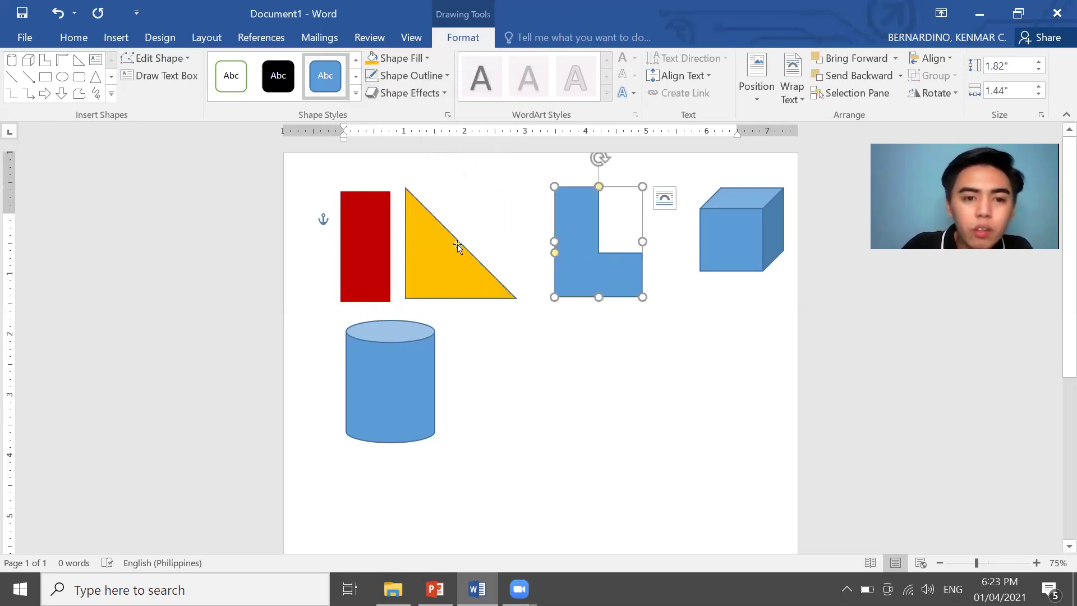
click(455, 242)
click(372, 76)
Fill the L-shape with green and remove its outline
click(602, 250)
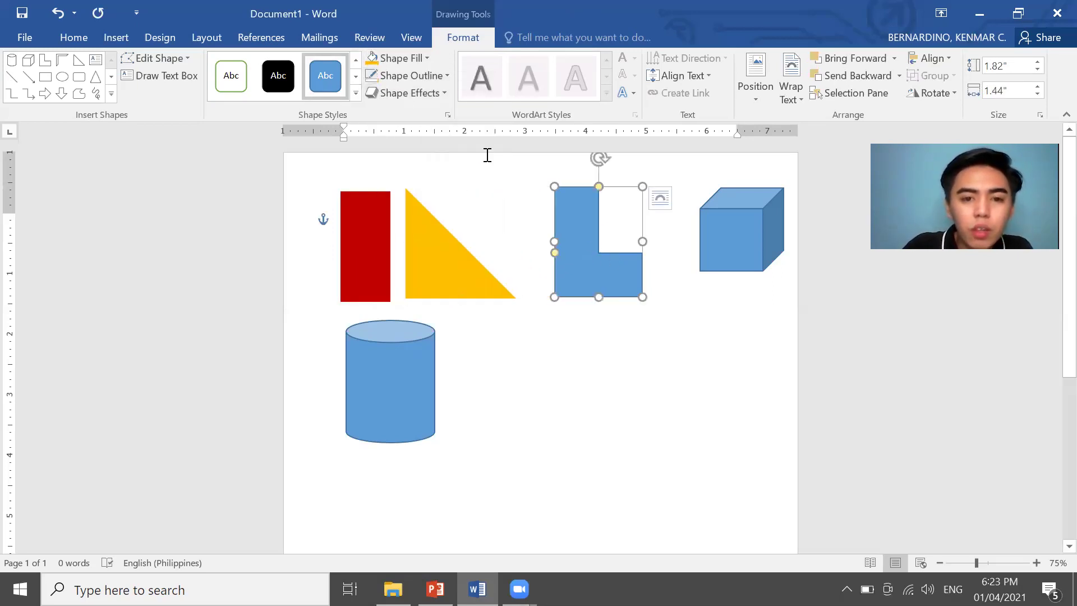
click(410, 60)
click(434, 181)
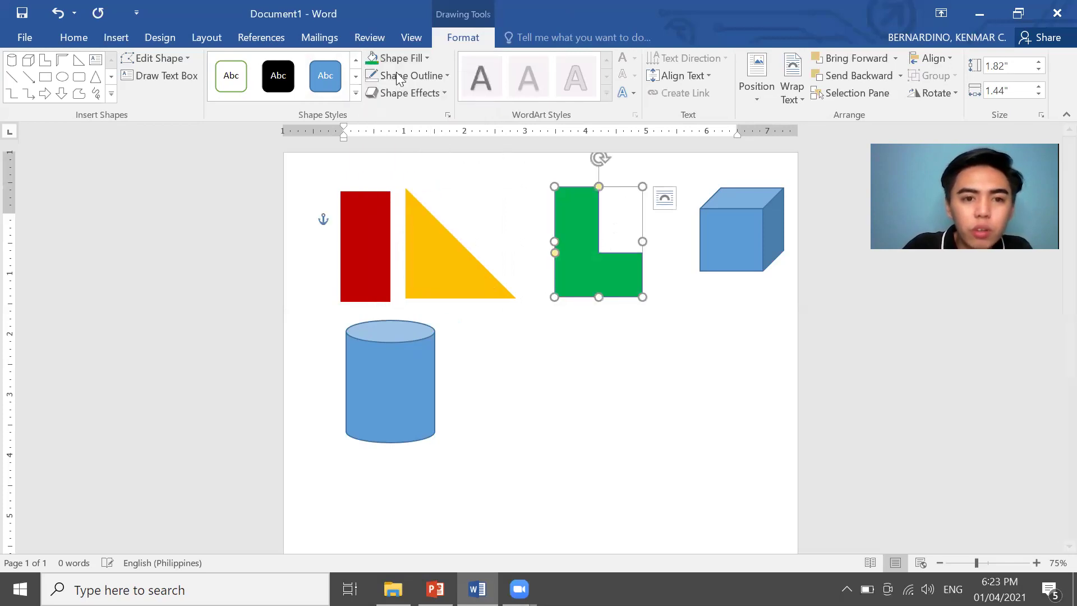
Fill the cube with dark blue and remove its outline
click(740, 213)
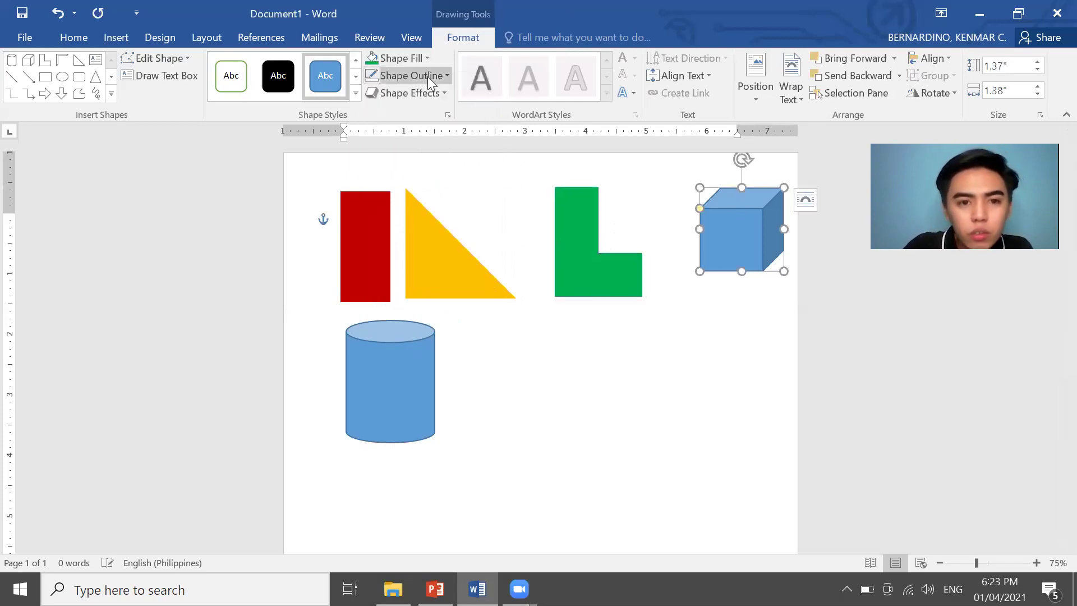
click(403, 58)
click(585, 209)
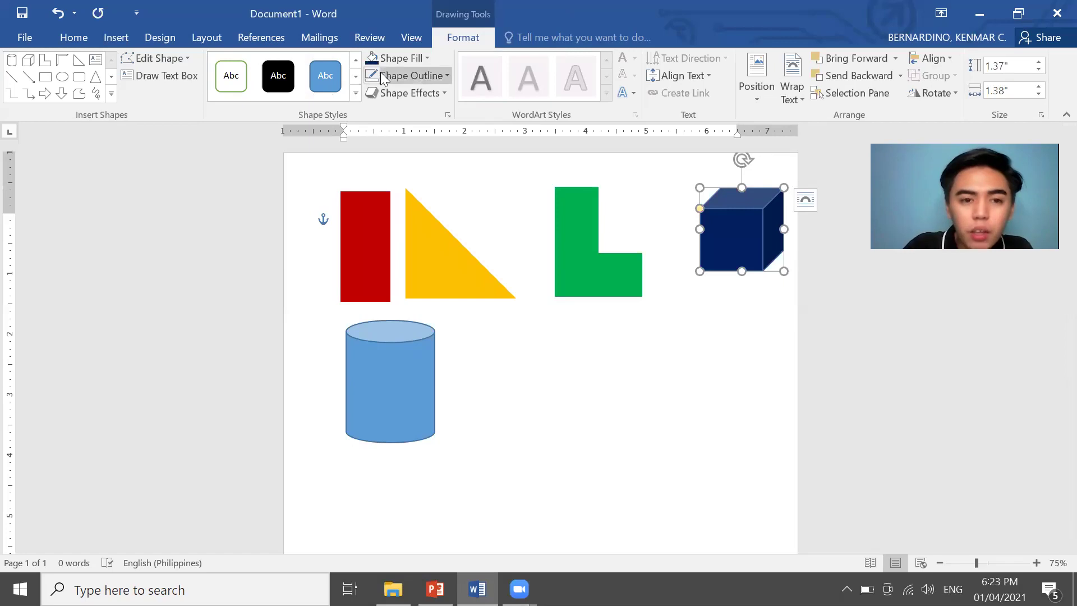
Fill the cylinder with purple, remove its outline, and deselect it
click(388, 366)
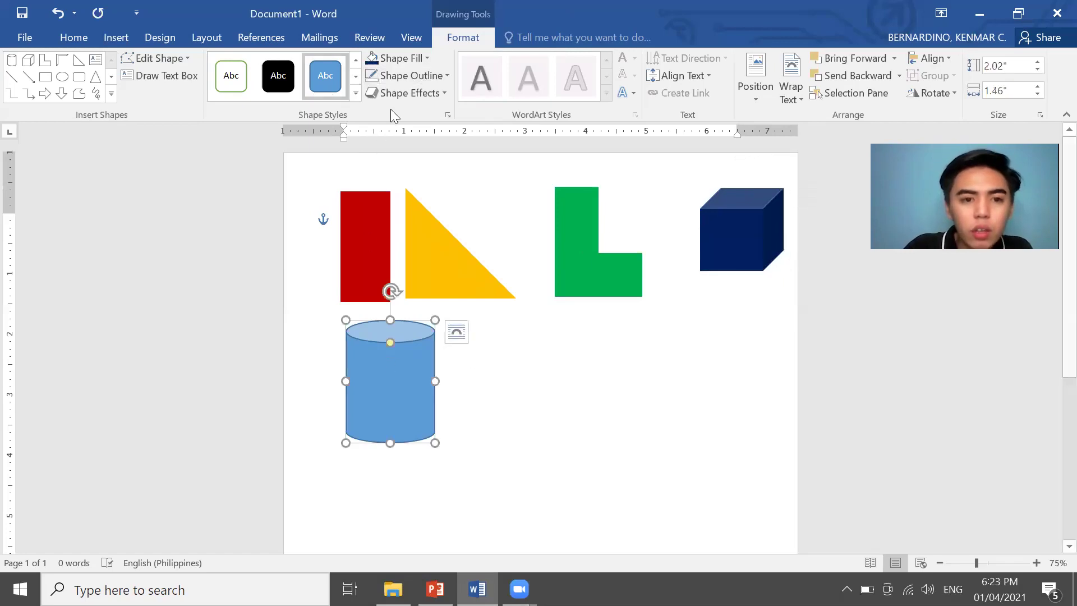
click(399, 58)
click(487, 181)
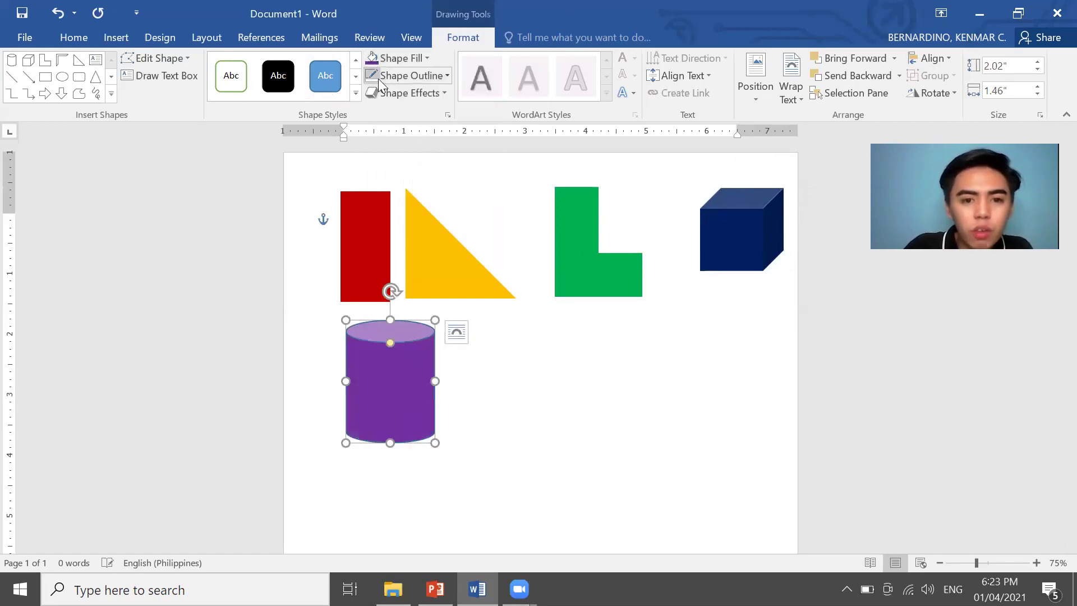
click(712, 375)
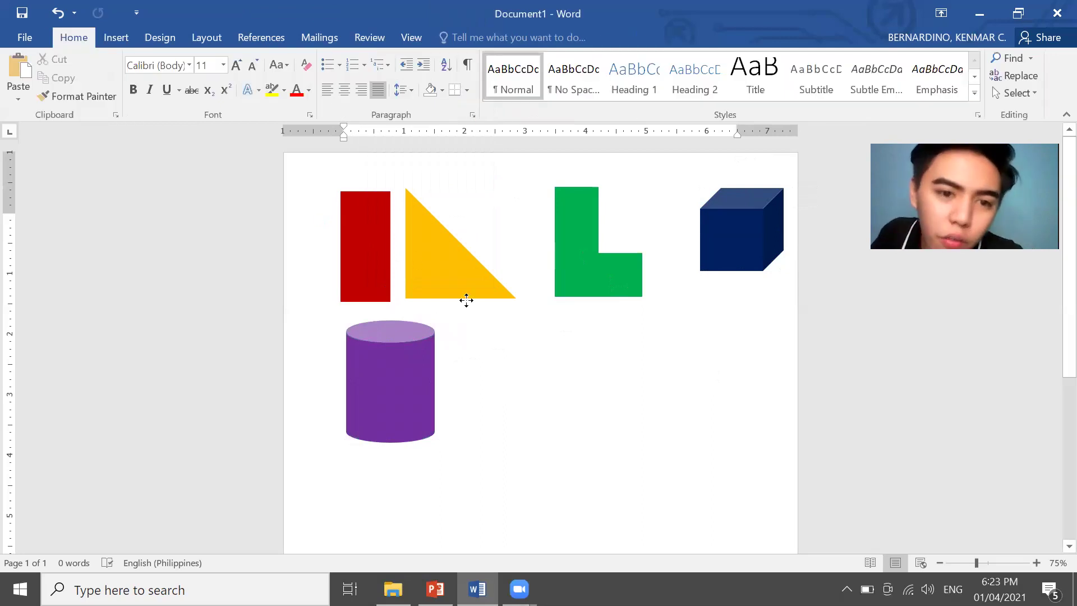
Move the red rectangle over the triangle and back beside it, and set its text wrapping to In Line with Text
drag(466, 301, 466, 301)
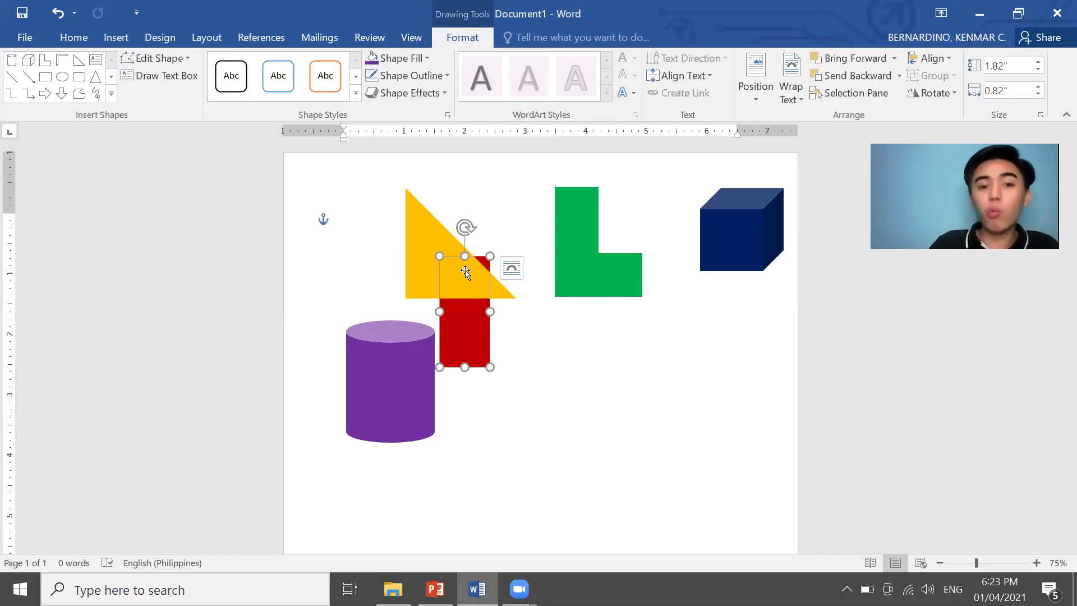
drag(464, 320, 368, 254)
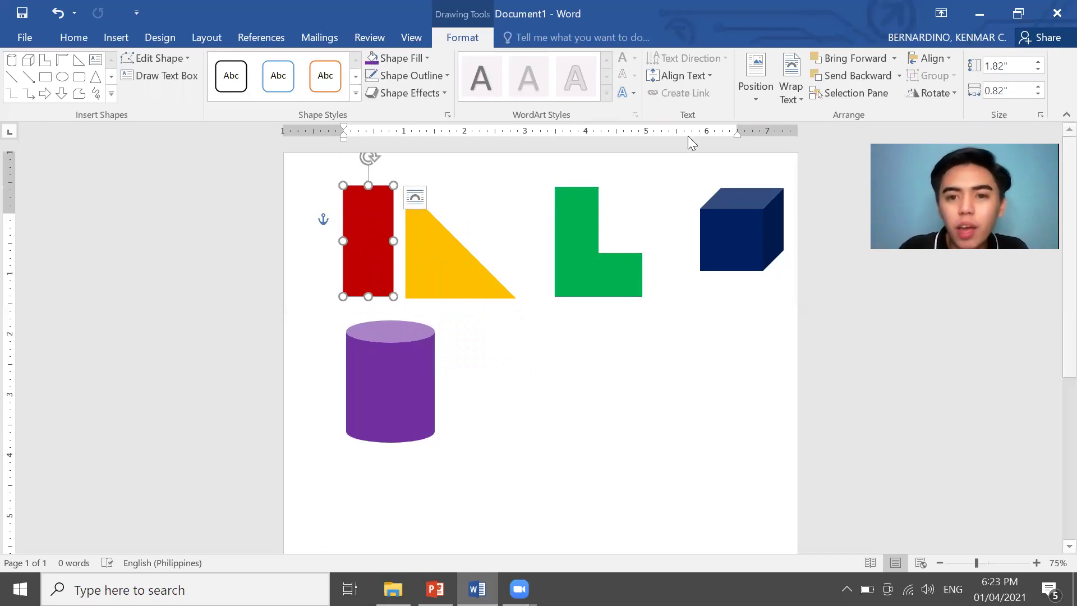
click(792, 89)
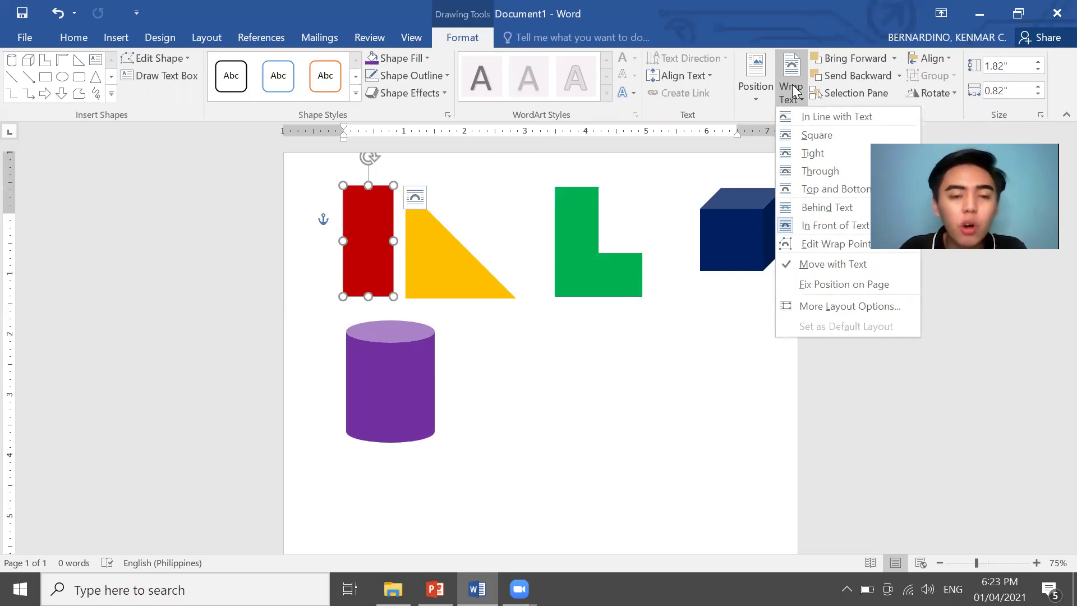
click(830, 116)
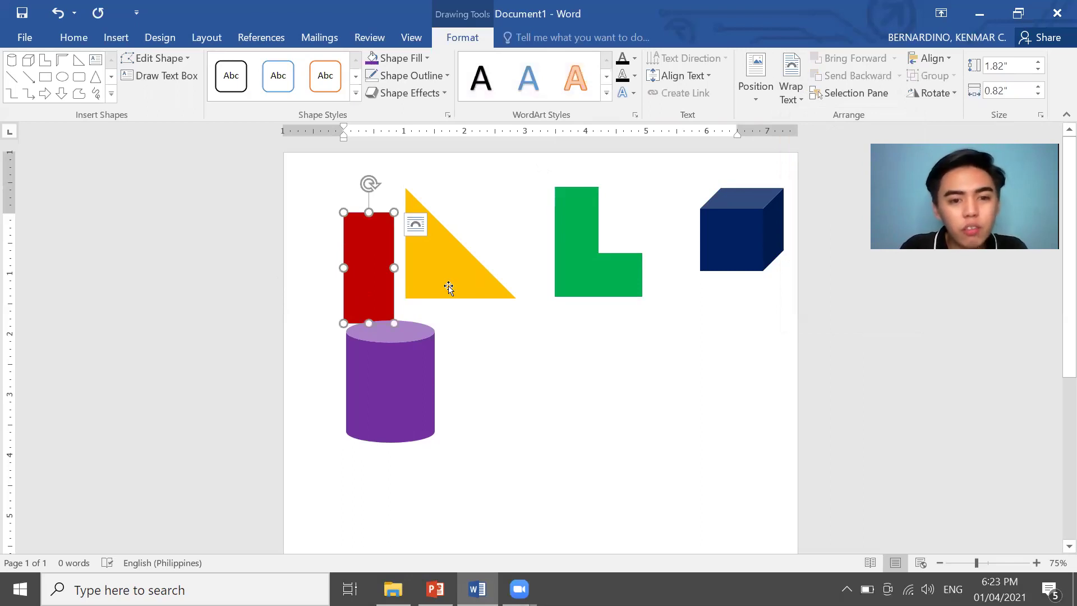
Set the text wrapping of the yellow triangle and the green L-shape to In Line with Text
click(448, 287)
click(791, 90)
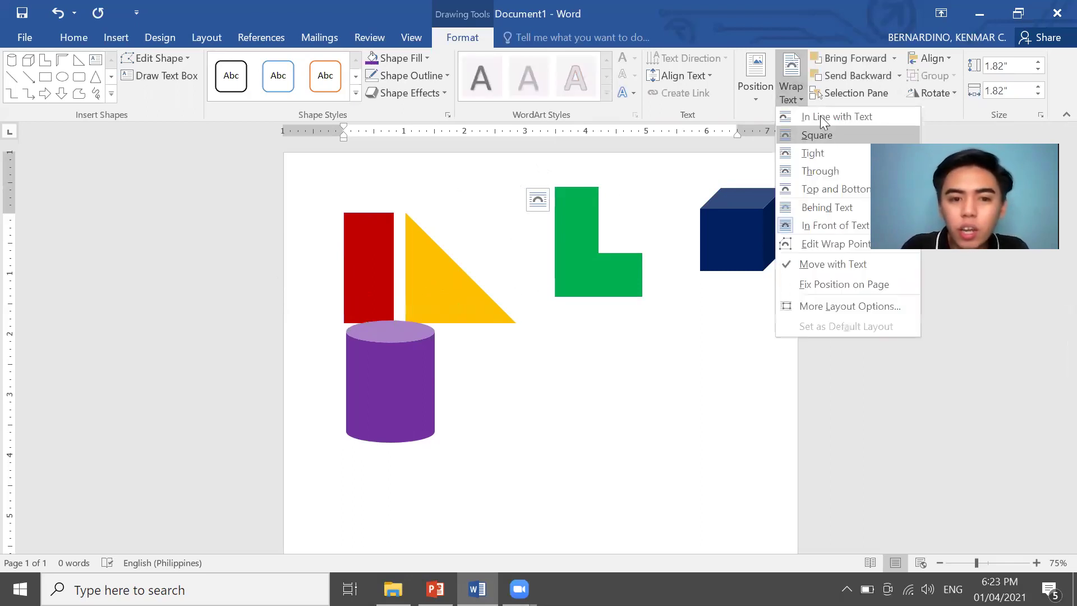
click(853, 116)
click(574, 241)
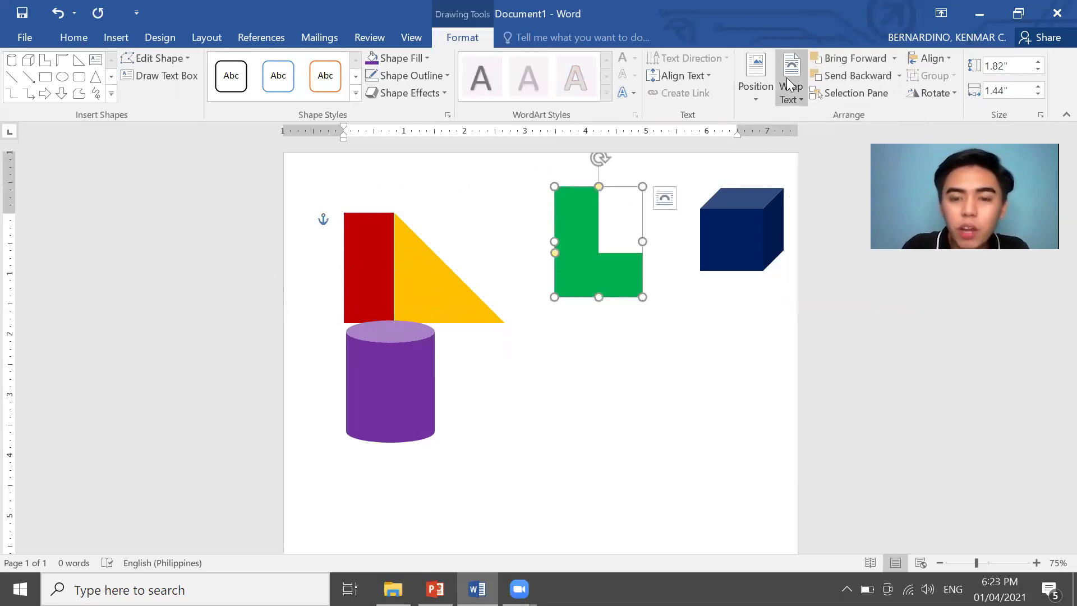
click(789, 90)
click(818, 113)
Set the text wrapping of the dark blue cube and the purple cylinder to In Line with Text
click(729, 227)
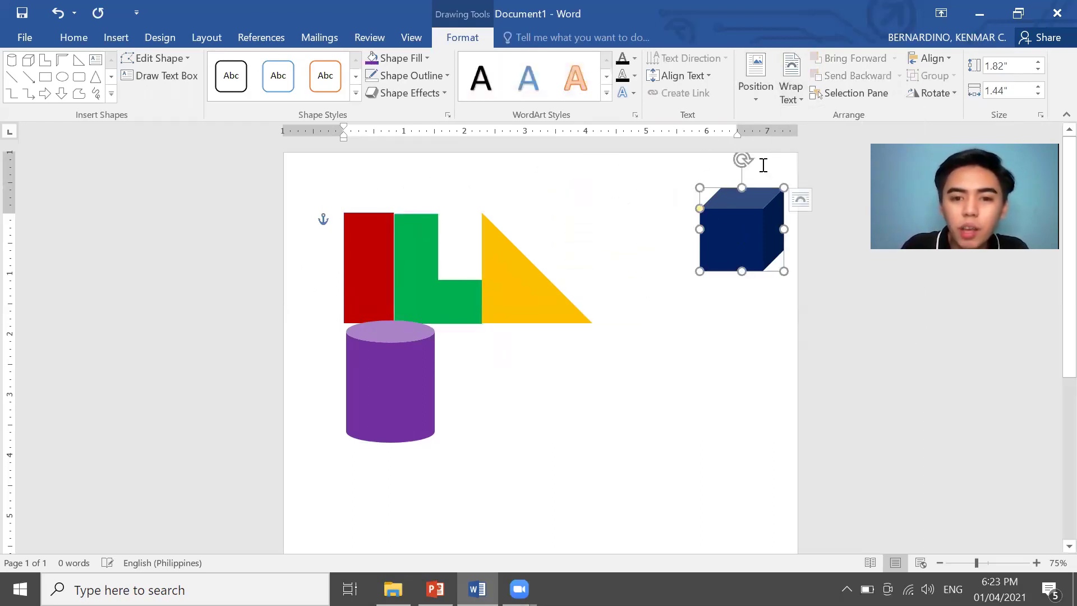
click(791, 90)
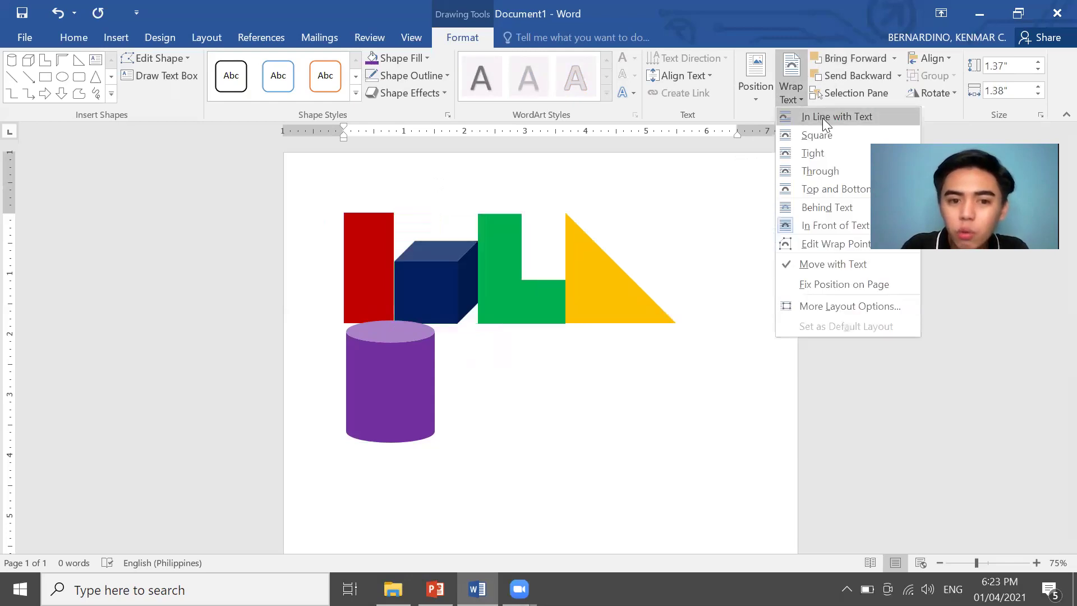
click(822, 118)
click(391, 392)
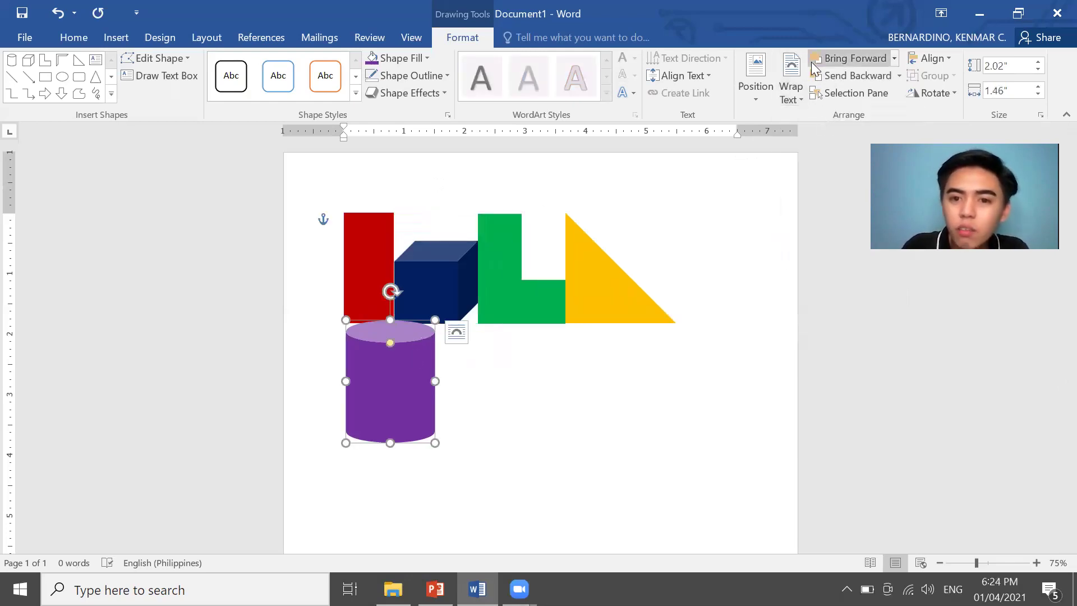
click(791, 89)
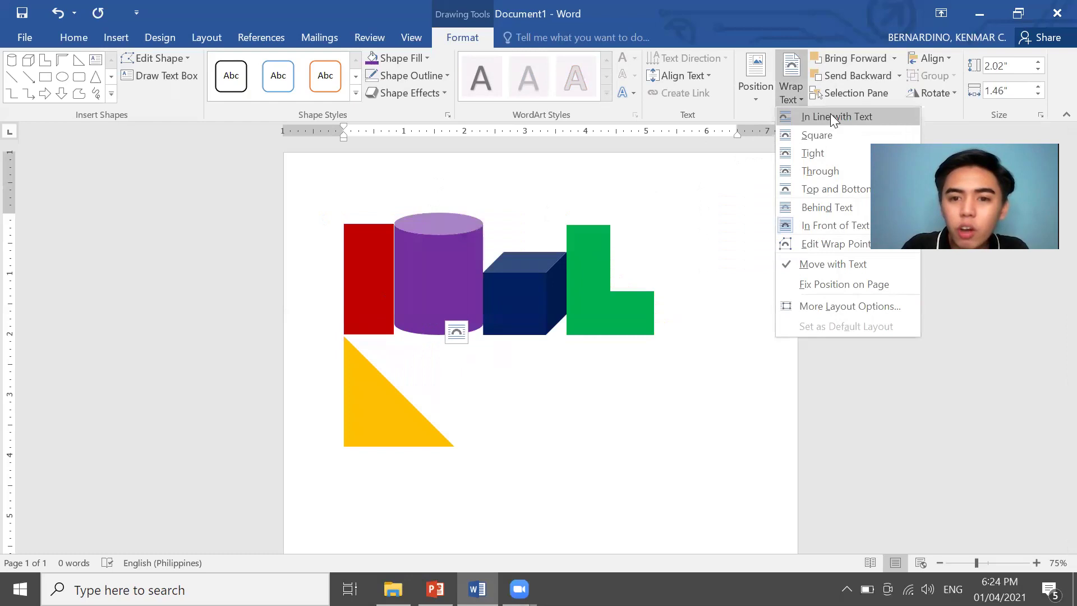
click(830, 115)
Shrink the L-shape to about 1.26 by 1 inch, the cube to about 1.16 by 1.17 and the cylinder to about 1.48 by 1.07
click(690, 311)
click(406, 324)
click(353, 308)
click(617, 317)
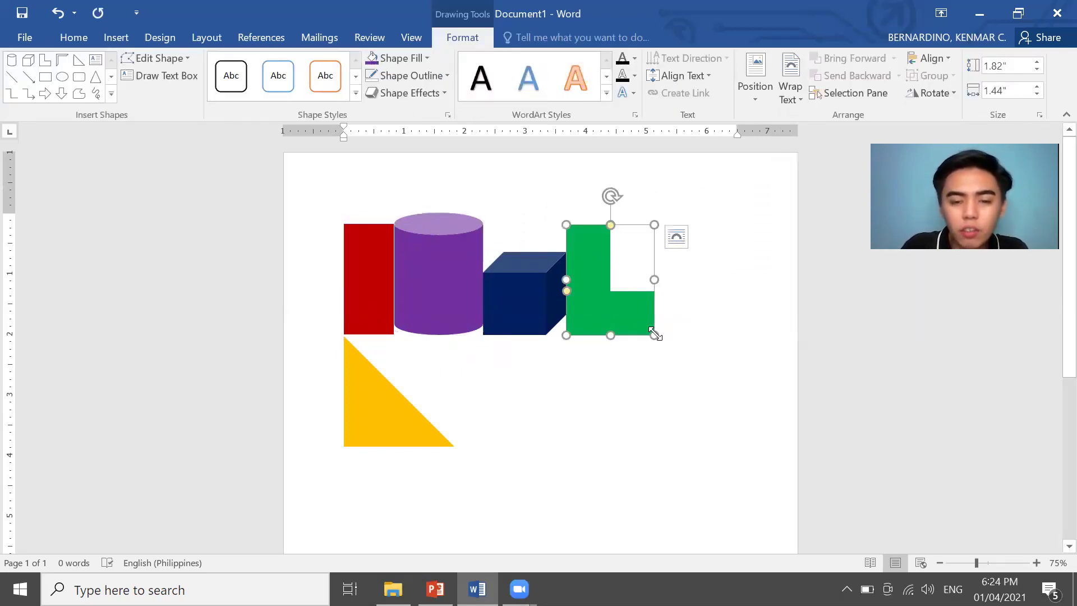
drag(654, 333, 627, 299)
click(515, 312)
drag(564, 335, 553, 324)
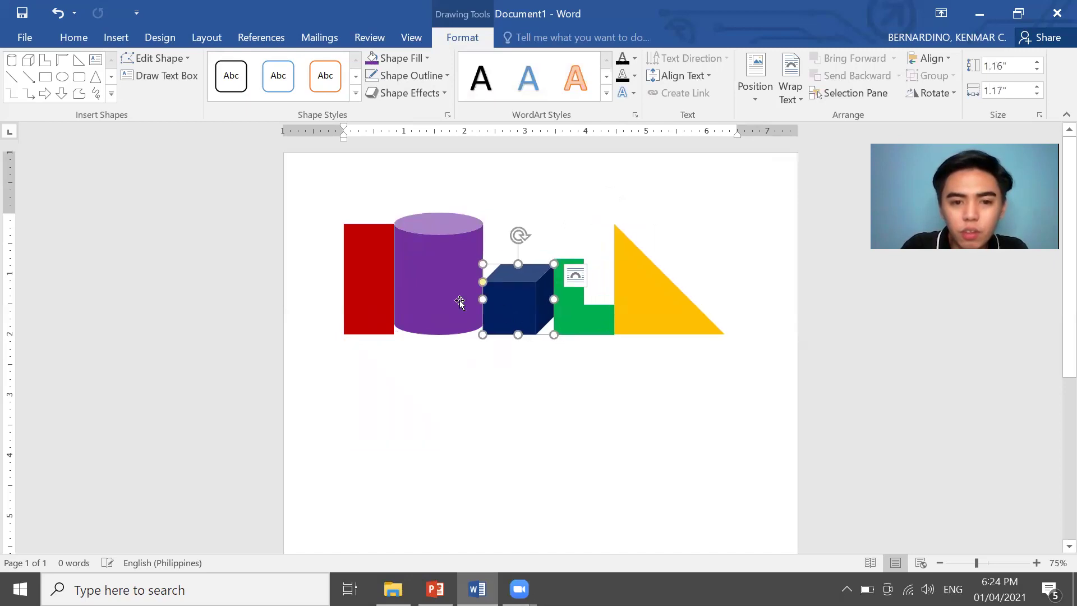
click(459, 303)
drag(482, 334, 461, 324)
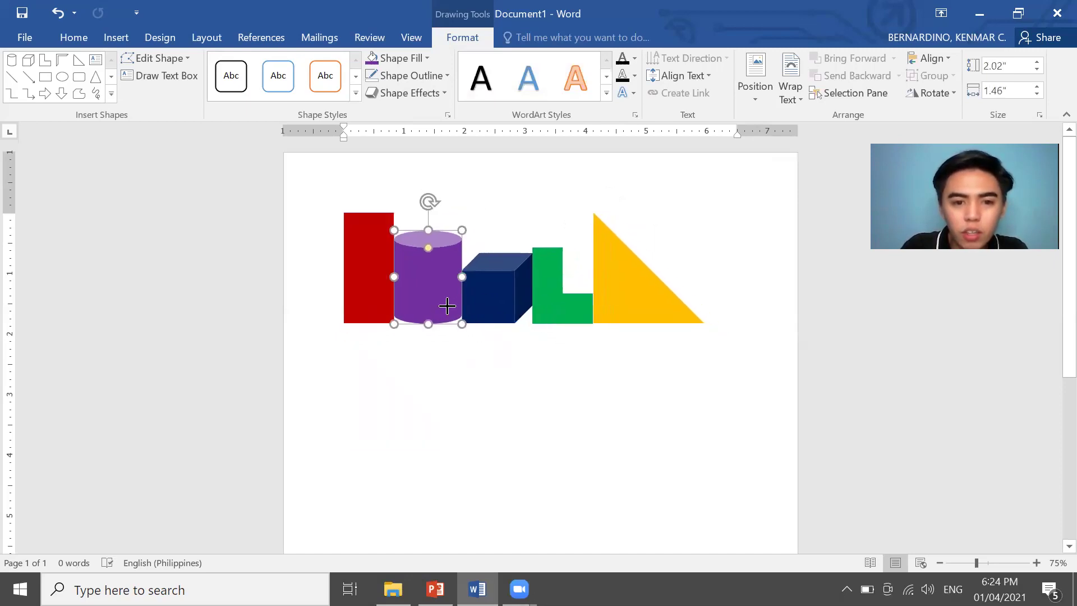
click(769, 315)
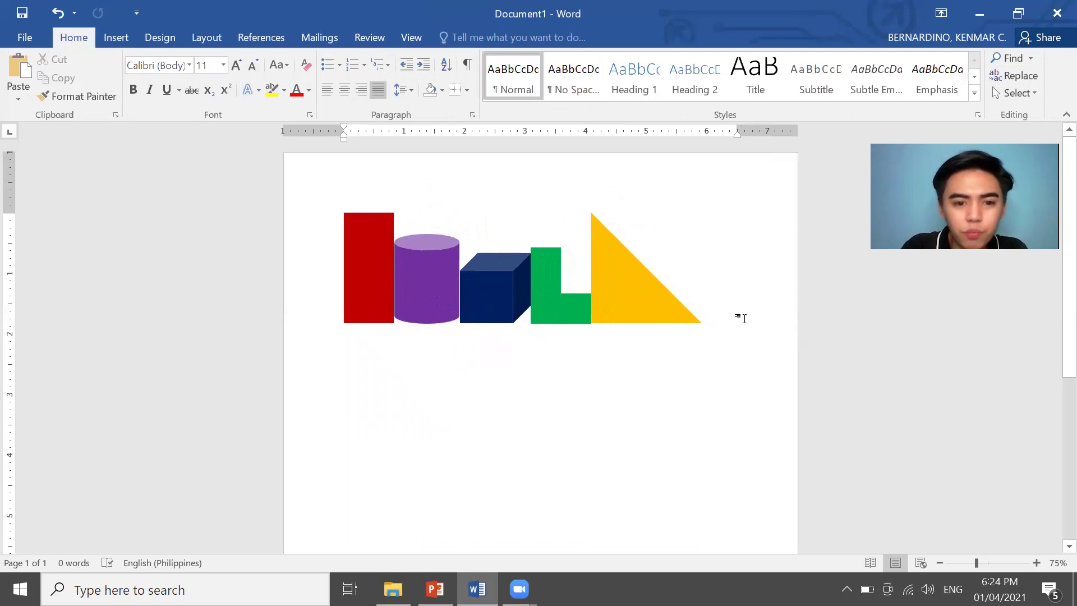
Center the row of shapes without gaps between them and start a new left-aligned paragraph below it
key(ctrl+z)
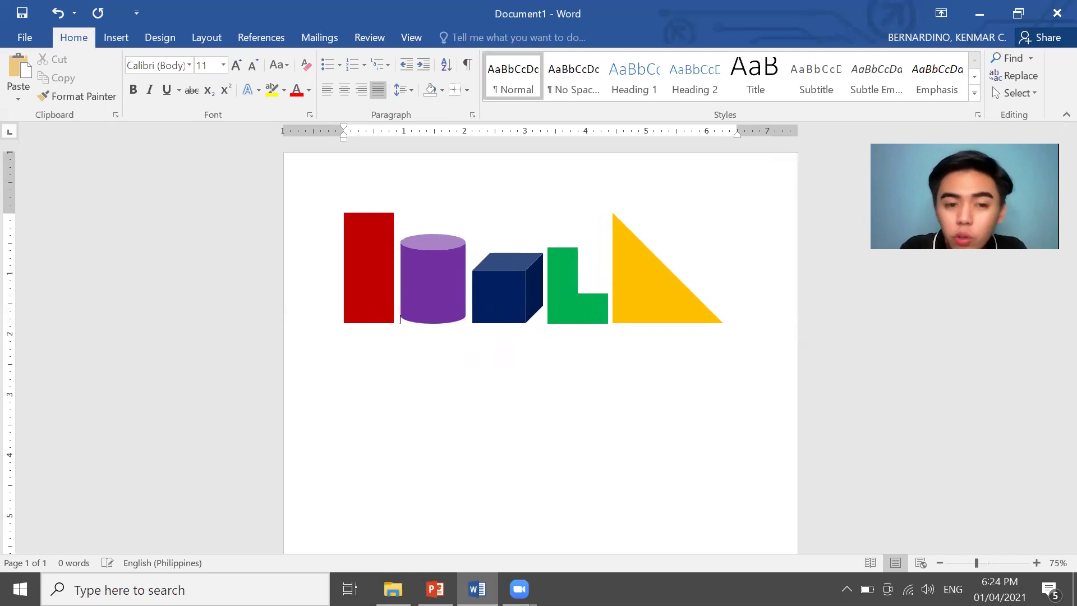
key(ctrl+a)
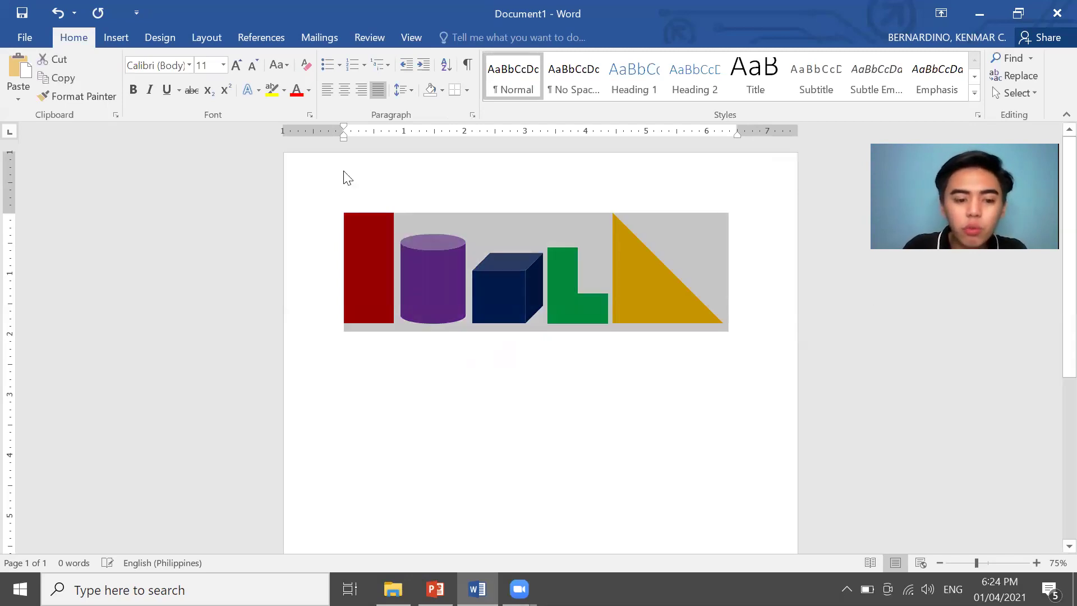
key(ctrl+e)
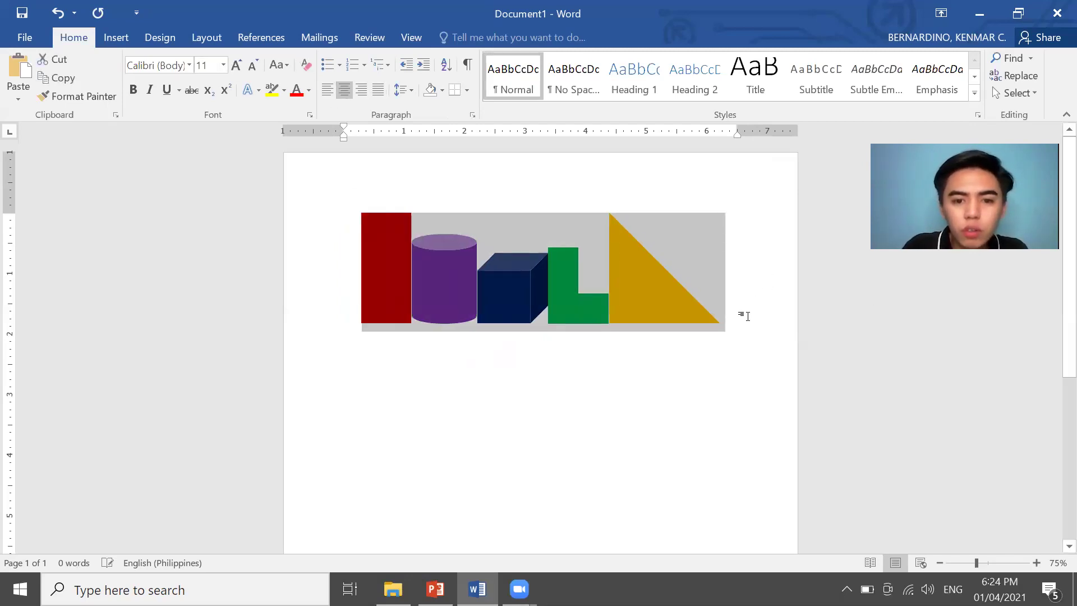
click(747, 315)
key(Return)
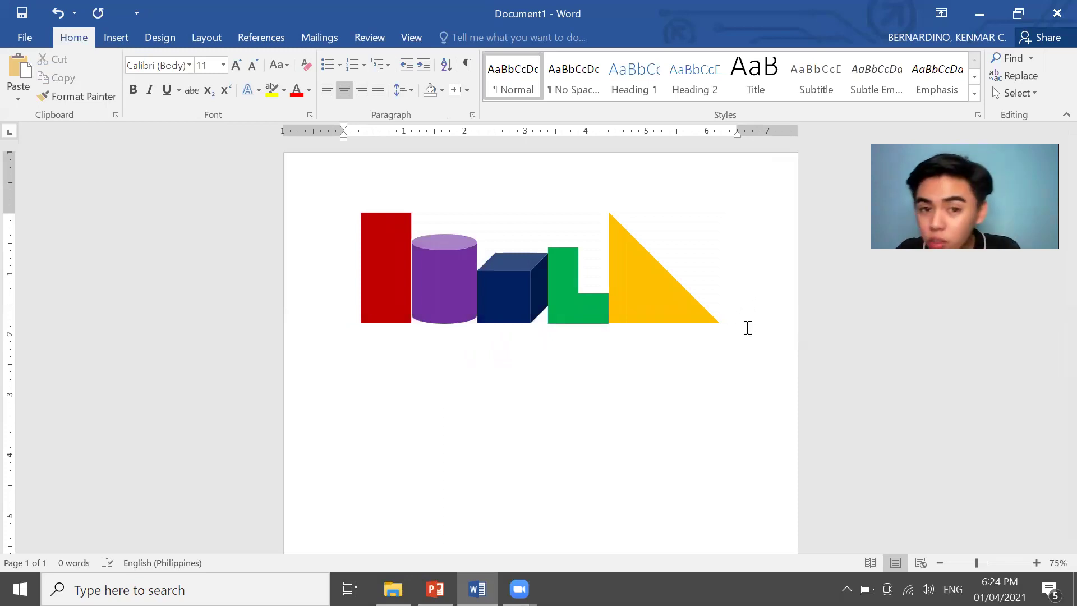
key(ctrl+l)
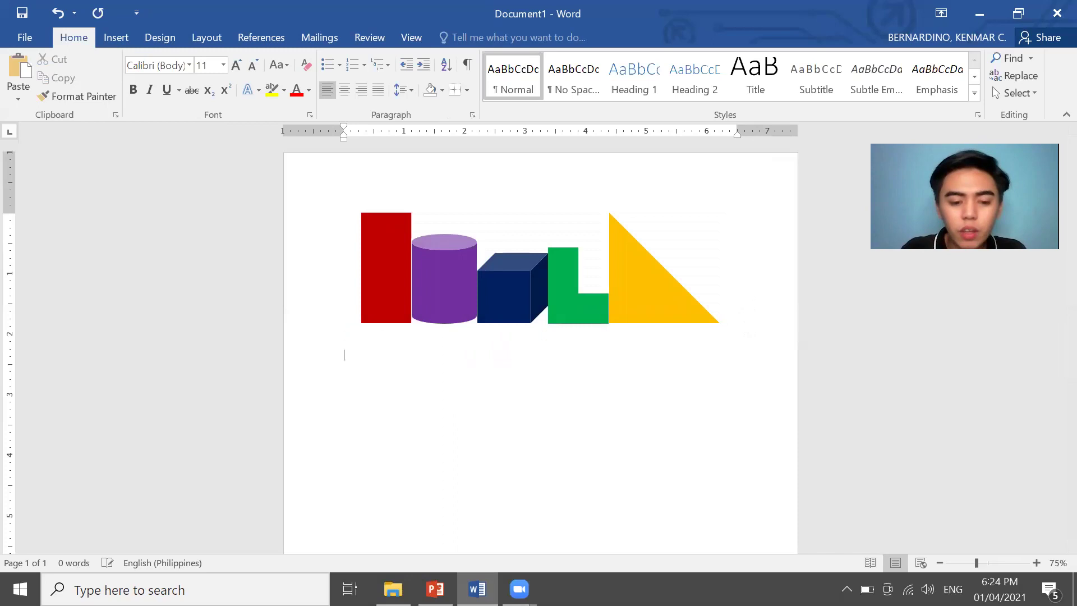
Generate sample text below the shapes with =rand(5,3)
text(rand)
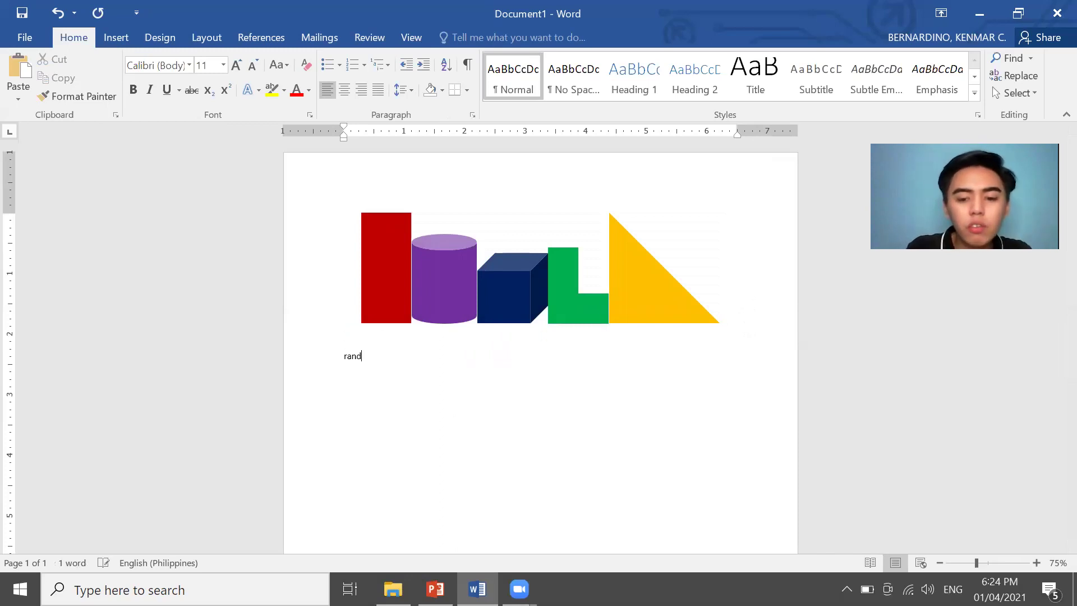
key(BackSpace)
key(BackSpace)
text(=rand)
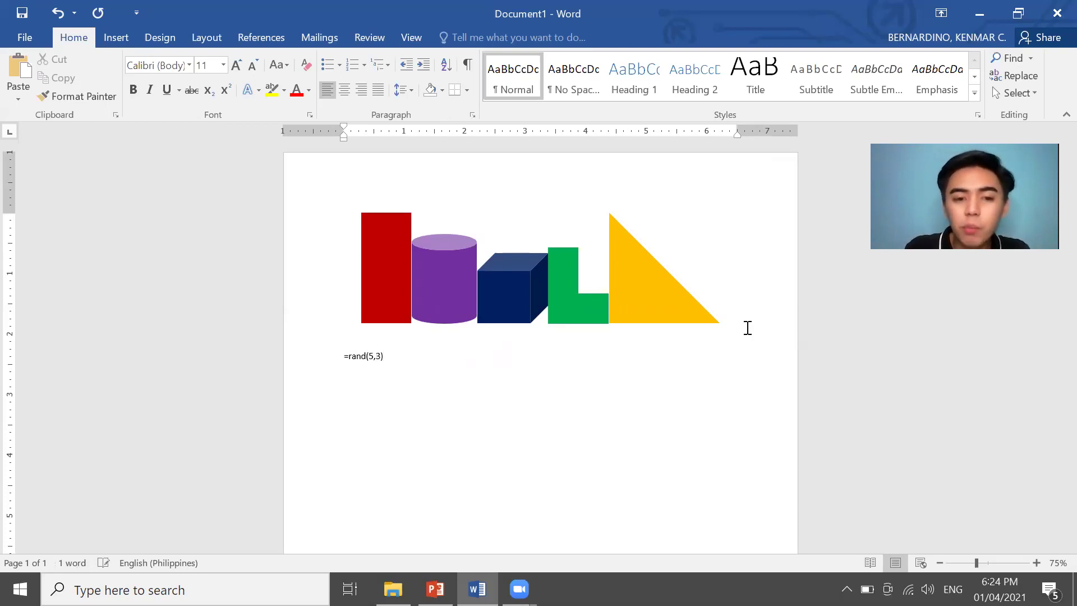
text((5,3))
key(Return)
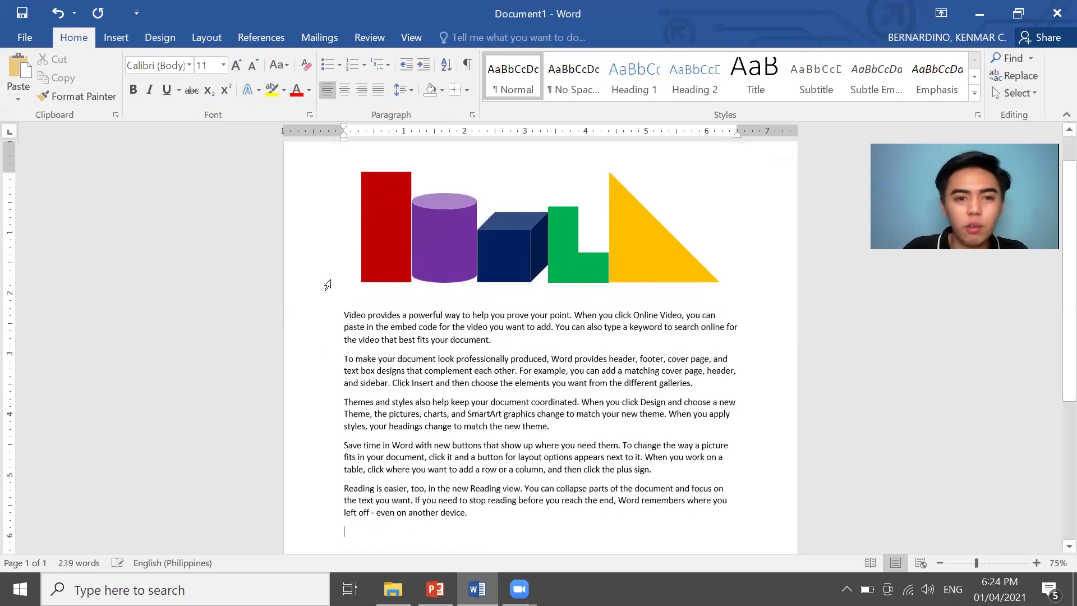
Justify all the sample paragraphs and keep the row of shapes centered
key(ctrl+a)
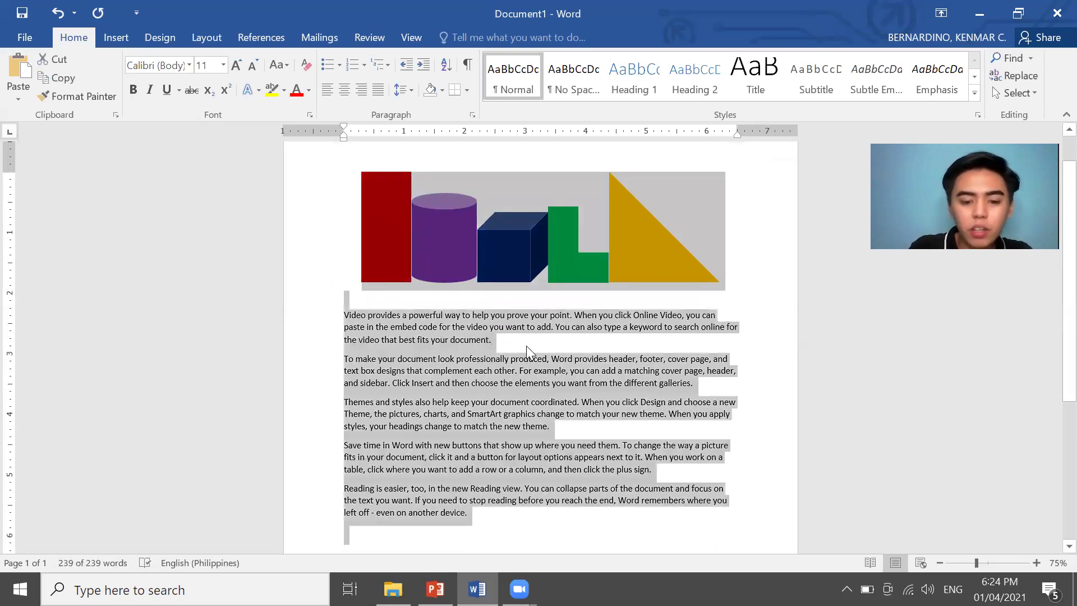
key(ctrl+j)
click(527, 352)
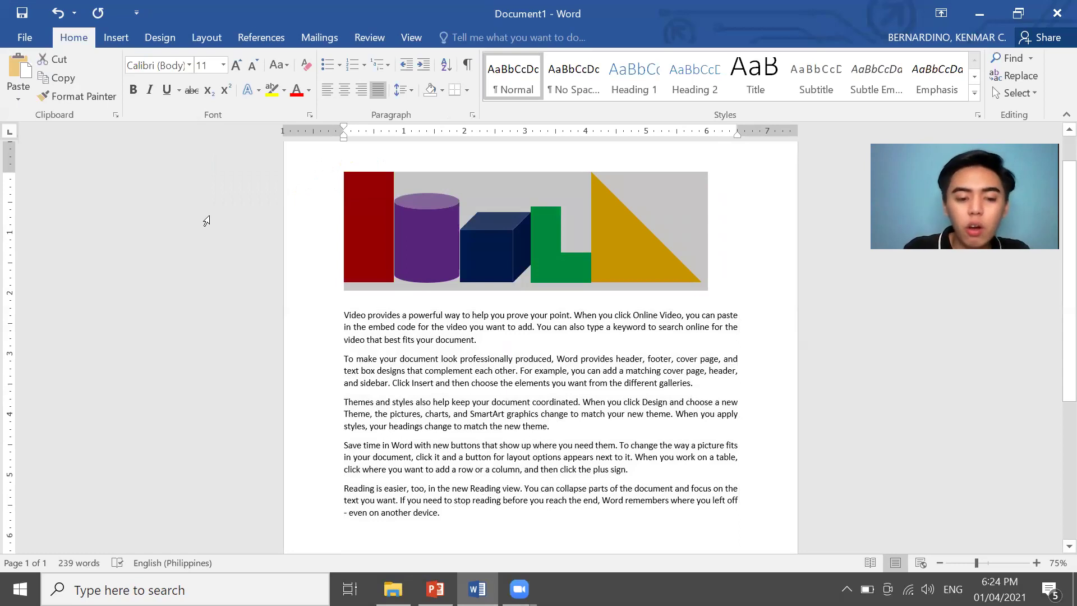
key(ctrl+e)
click(535, 316)
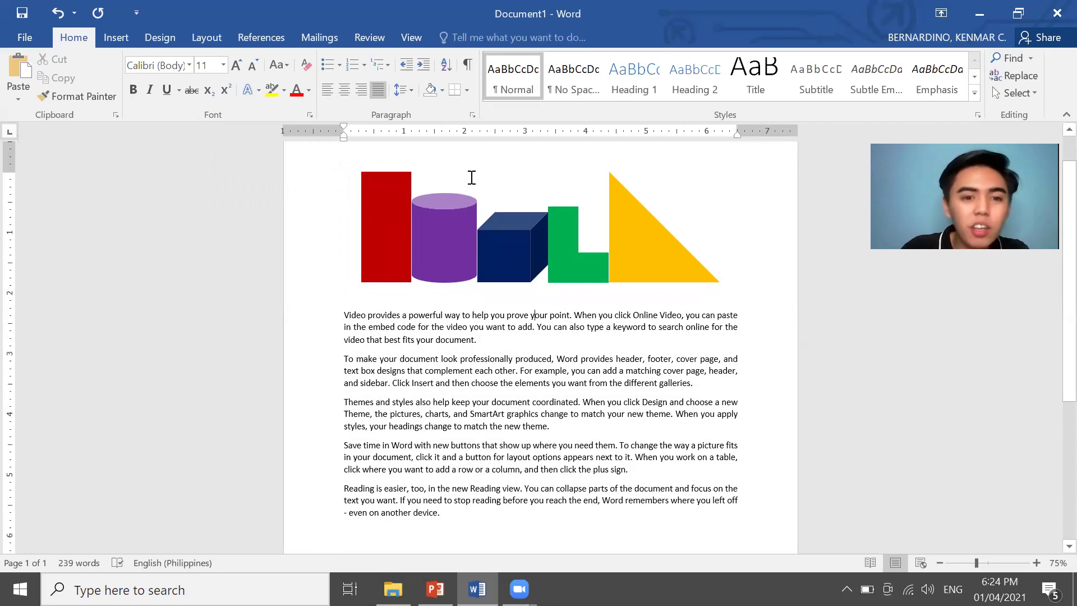
Try moving the inline red rectangle down among the paragraphs, and undo each move
drag(378, 253, 355, 370)
key(ctrl+z)
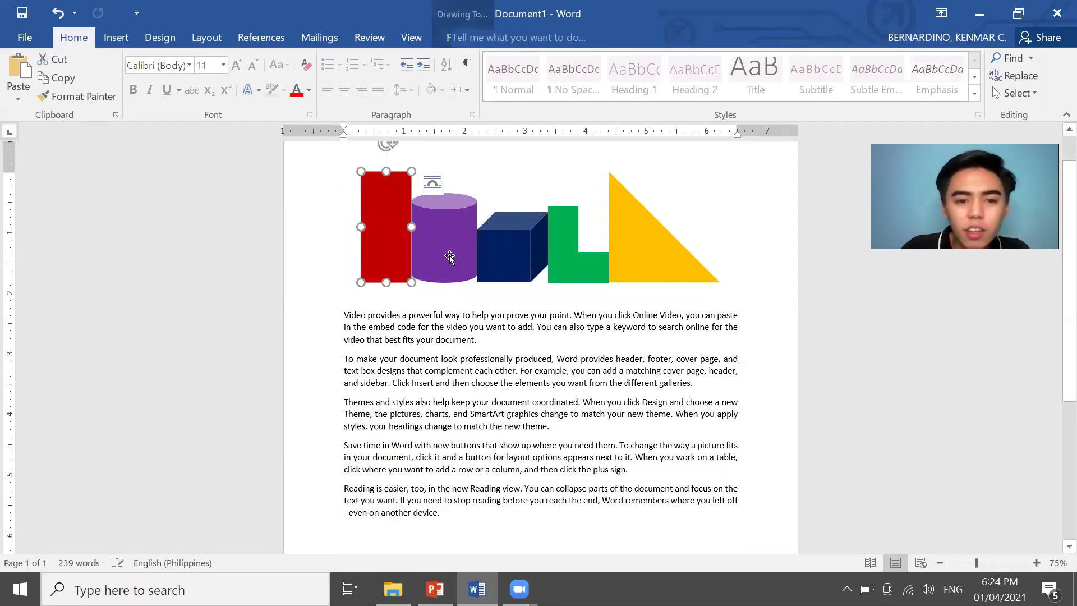
drag(384, 231, 403, 455)
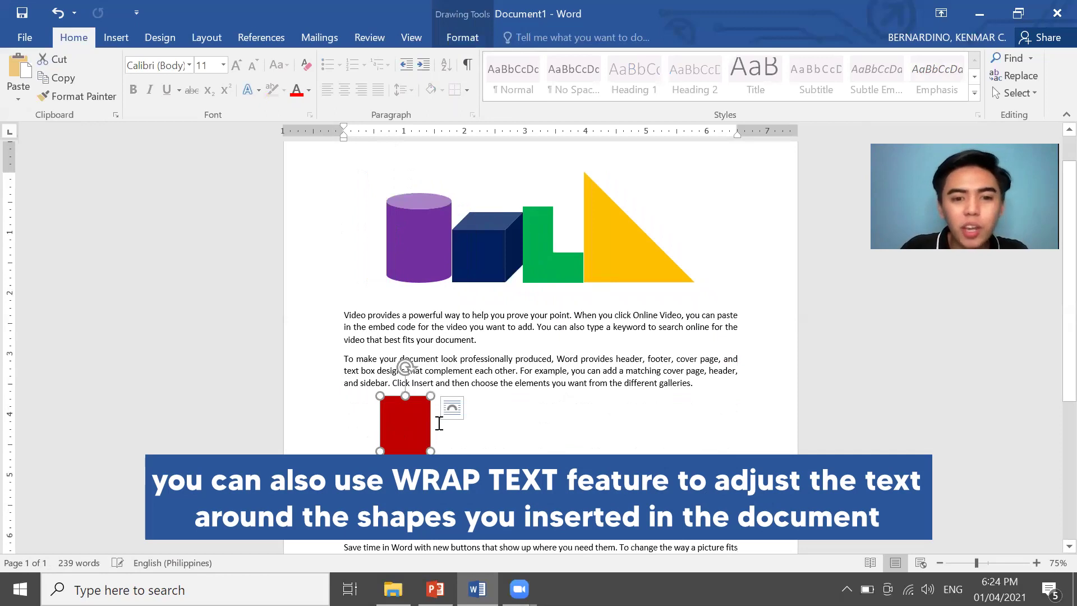
key(ctrl+z)
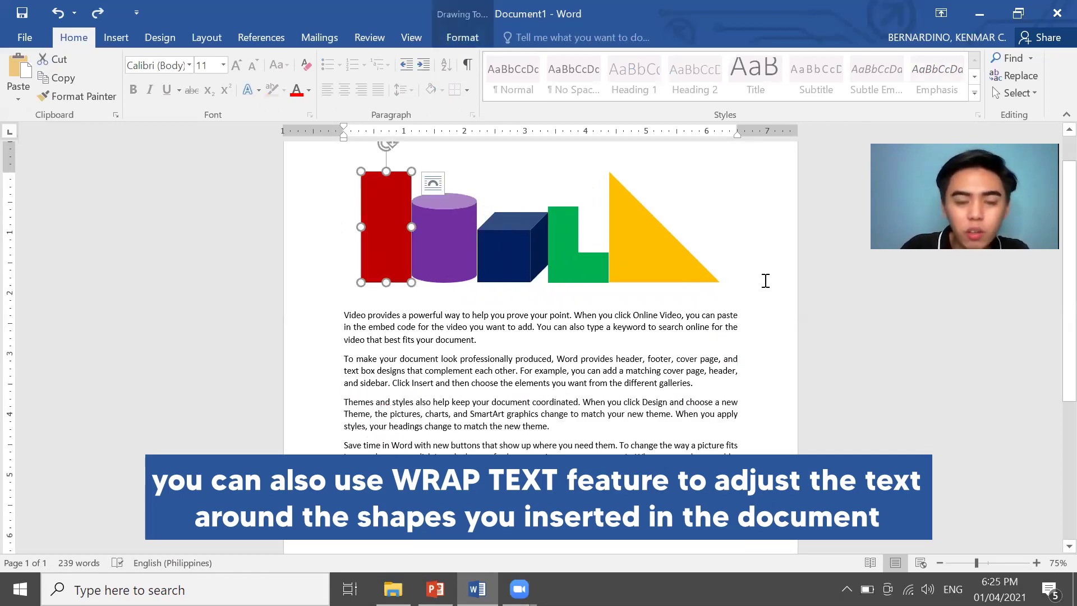
Set the red rectangle's text wrapping to Square and move it to the left margin beside the first paragraphs
click(445, 37)
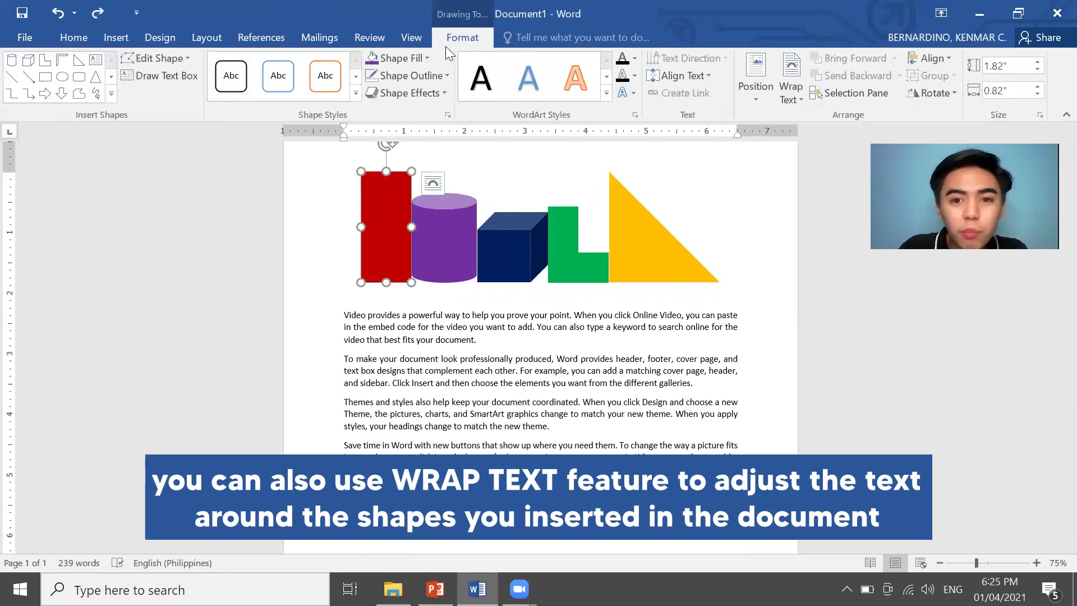
click(791, 89)
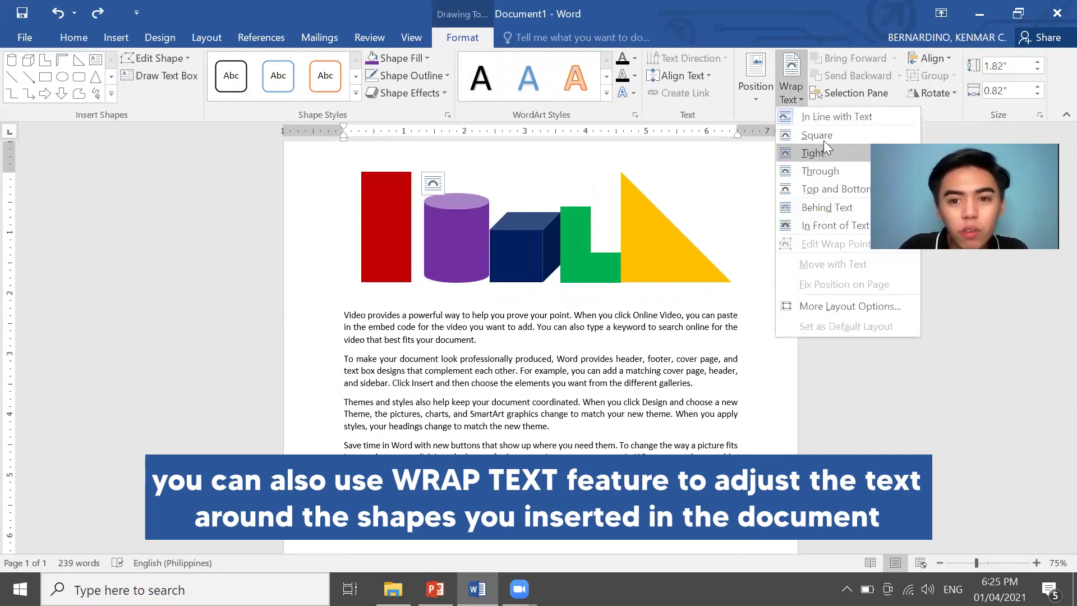
click(823, 140)
drag(392, 185, 375, 343)
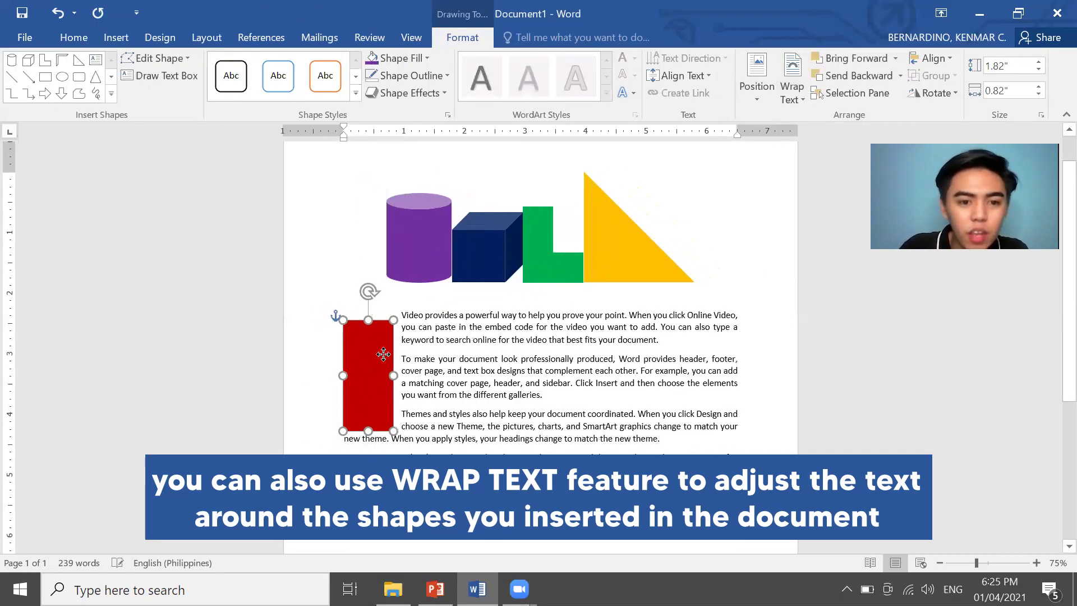
Set the purple cylinder's text wrapping to Tight and move it into the right side of the first two paragraphs
click(433, 263)
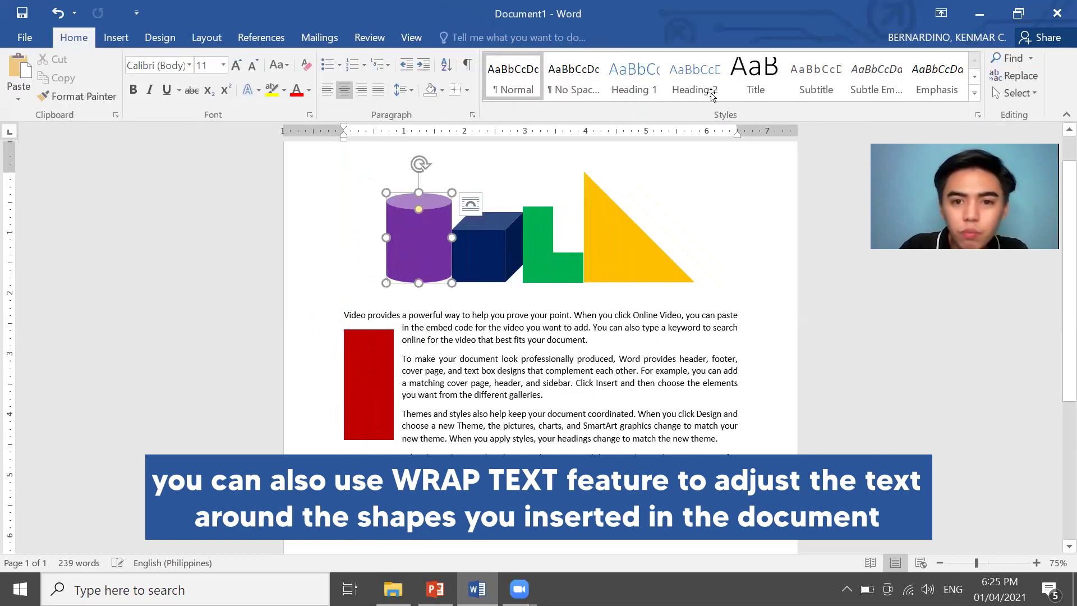
click(790, 88)
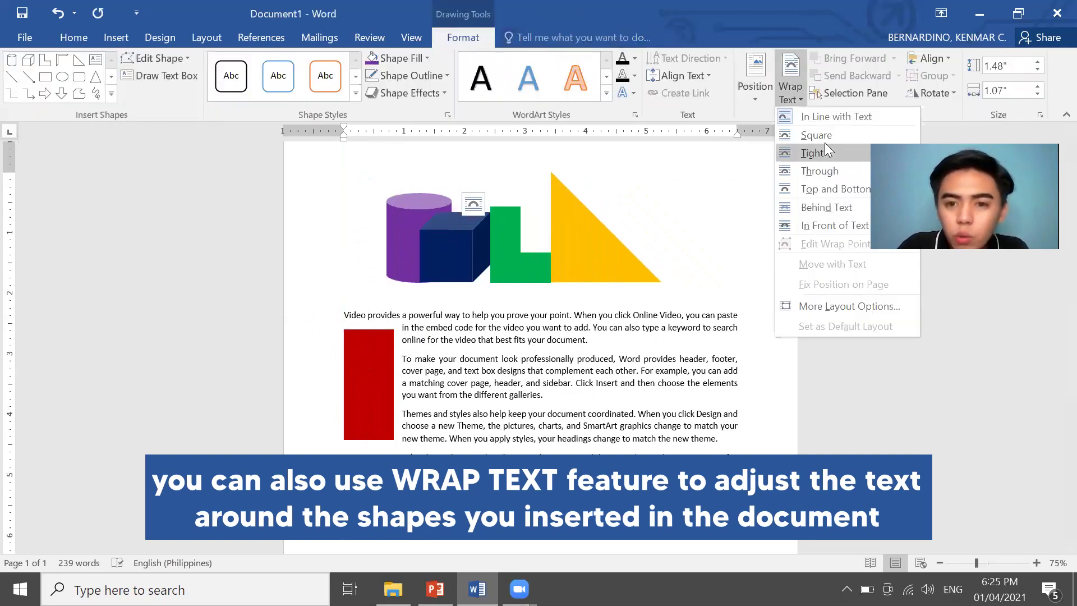
click(822, 152)
drag(454, 215, 699, 353)
Make the text wrap along the yellow triangle's contour and move the triangle into the last two paragraphs
click(589, 247)
click(789, 98)
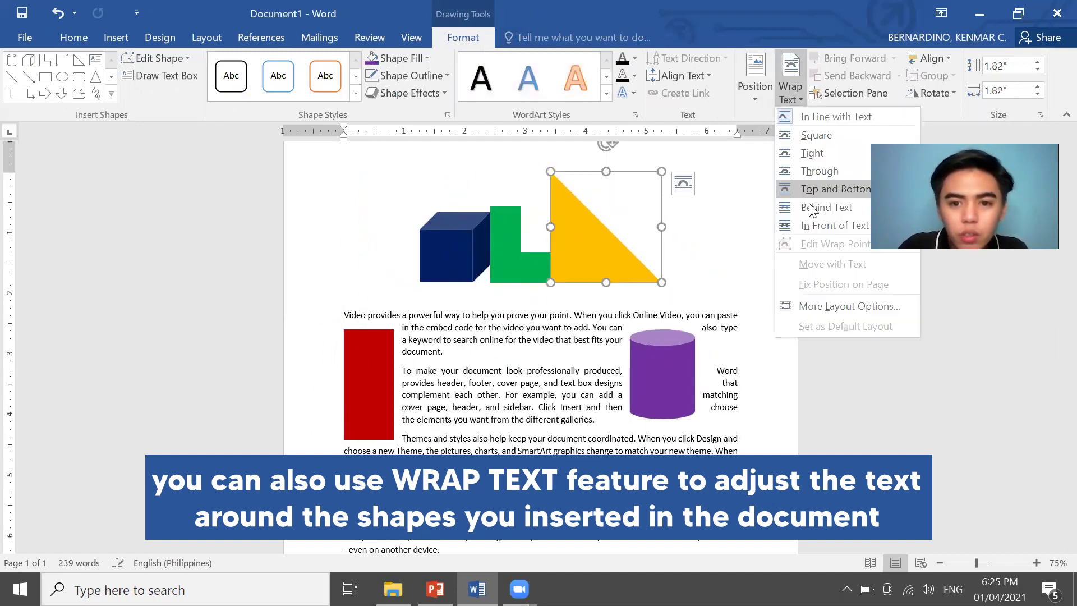
click(809, 162)
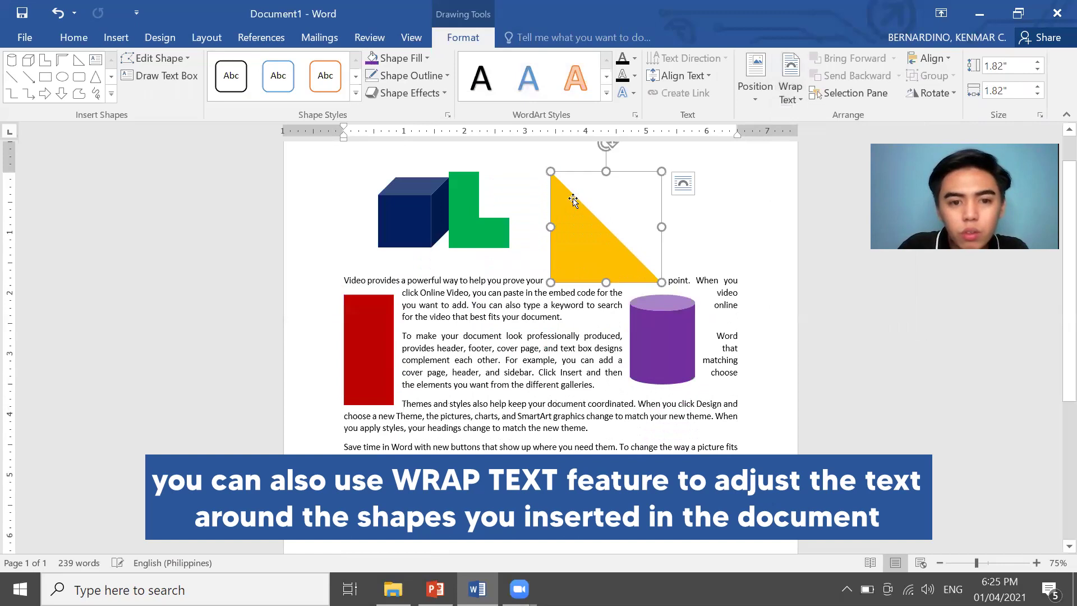
drag(581, 231, 460, 503)
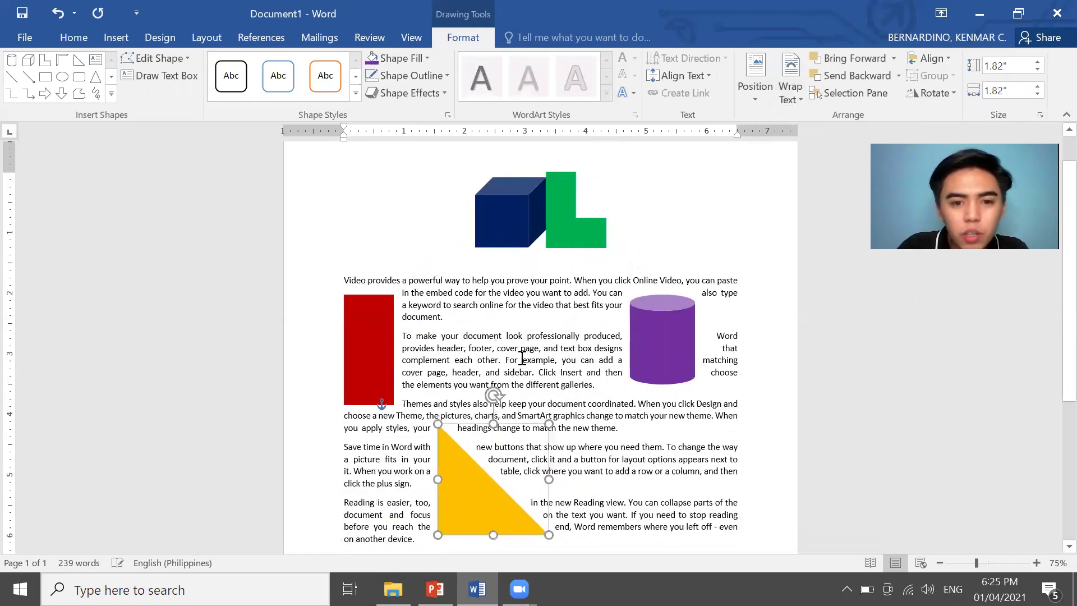
Set the green L-shape's text wrapping to Through and move it to the right margin beside the last two paragraphs
click(561, 224)
click(788, 90)
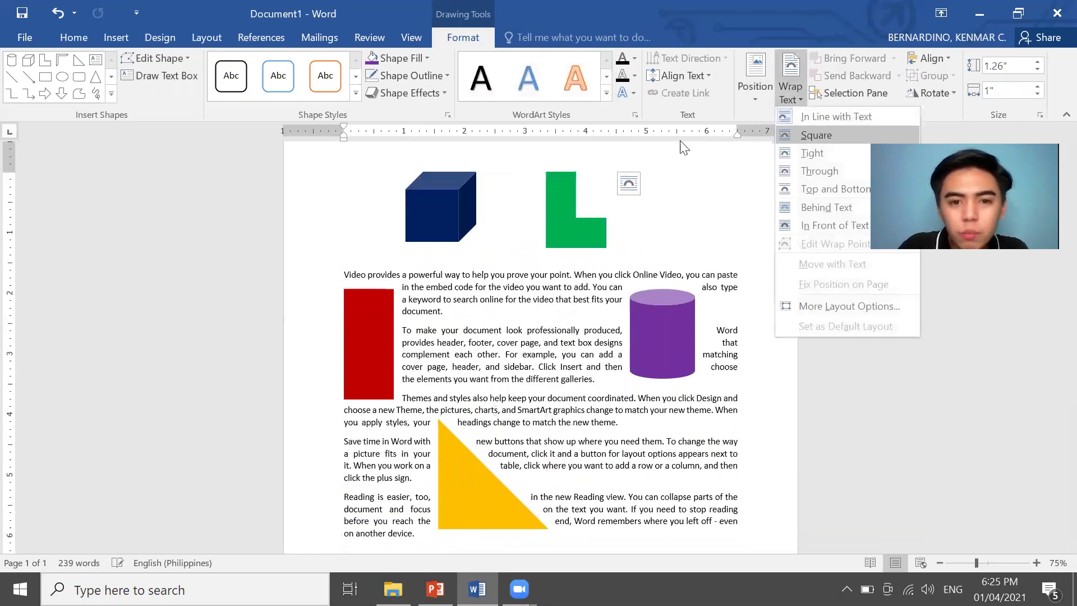
click(837, 131)
click(788, 90)
click(818, 168)
drag(579, 208, 713, 488)
Set the dark blue cube's text wrapping to Through, move it into the middle of the first paragraph, and deselect it
click(546, 221)
click(792, 100)
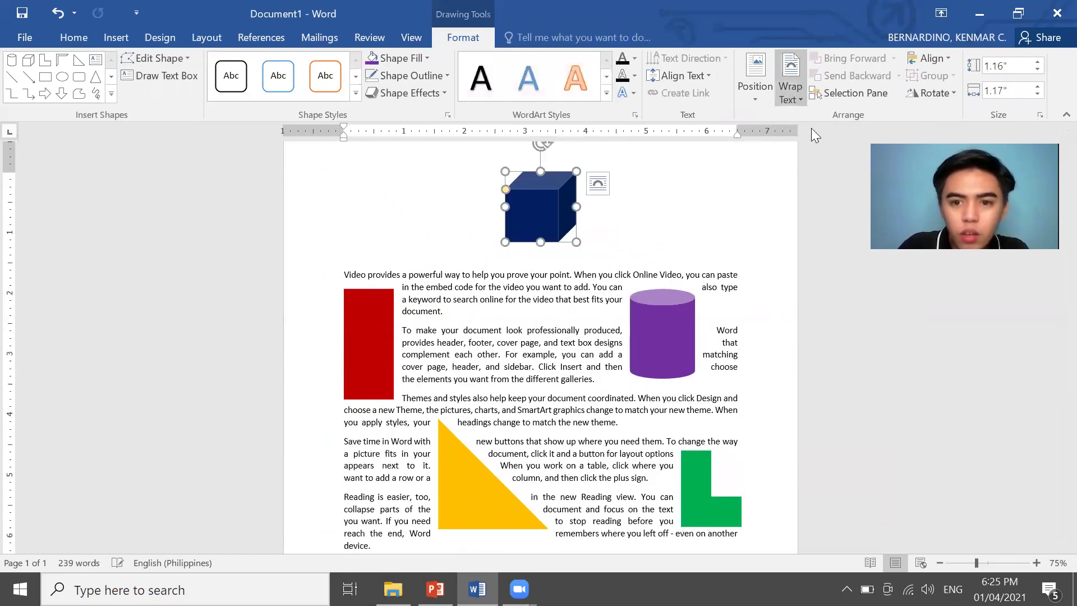
click(822, 168)
drag(549, 271, 540, 315)
click(825, 377)
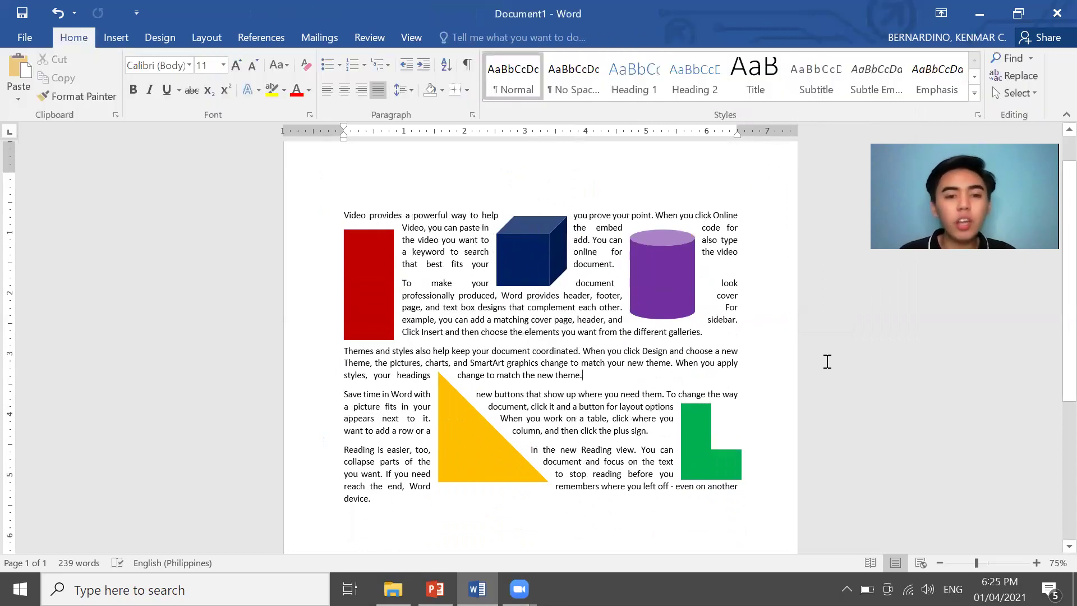
Move the yellow triangle, dark blue cube, purple cylinder and green L-shape to the left edge of the text, with the cube below the last paragraph
drag(446, 475, 385, 469)
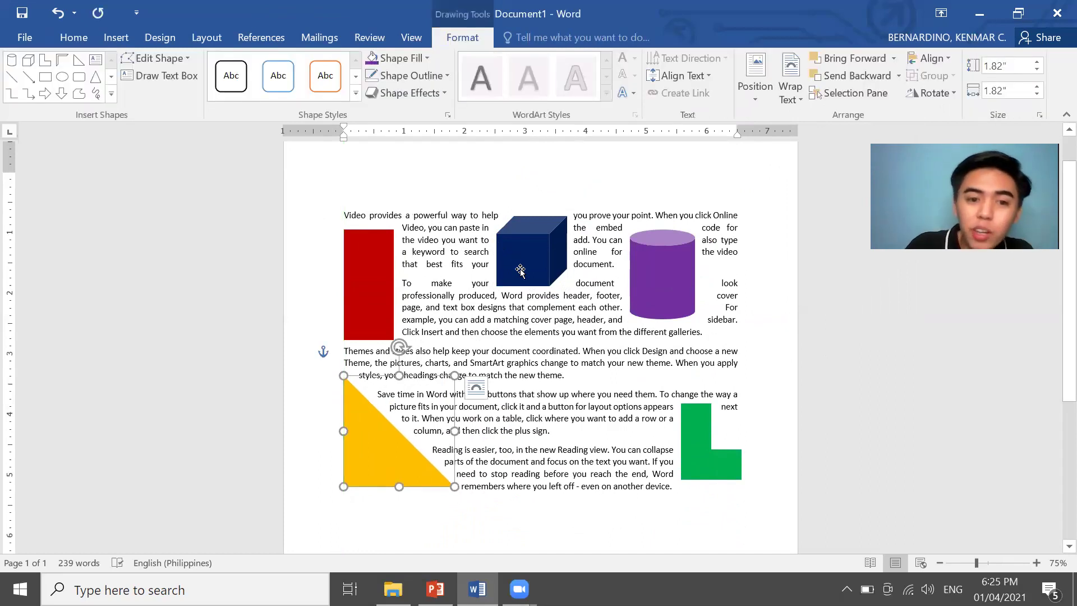
drag(538, 264, 372, 510)
drag(669, 250, 417, 212)
drag(698, 404, 391, 385)
click(666, 454)
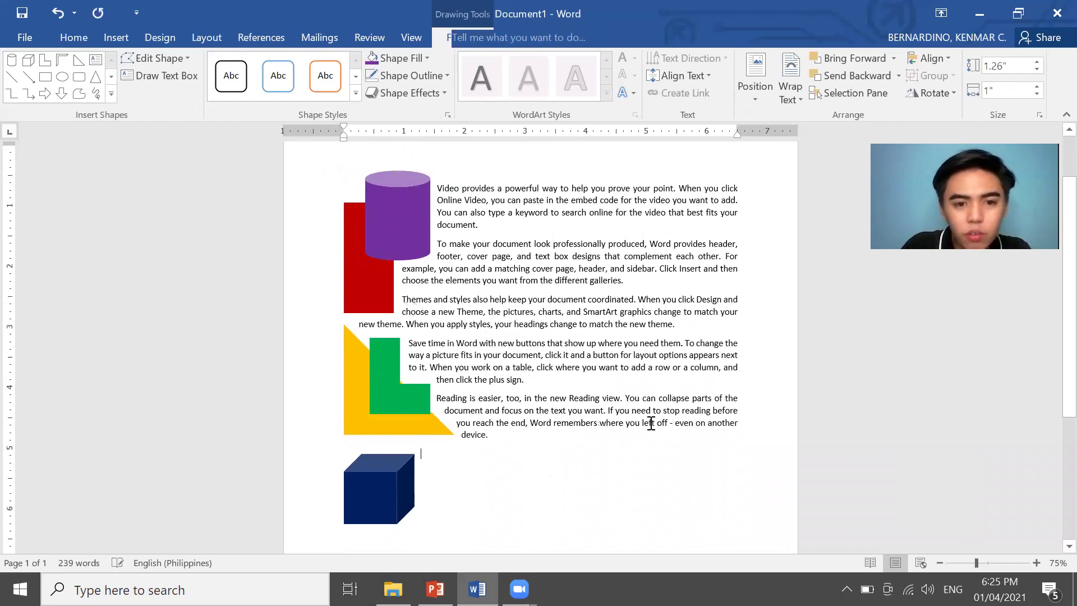
scroll(617, 403, up, 1)
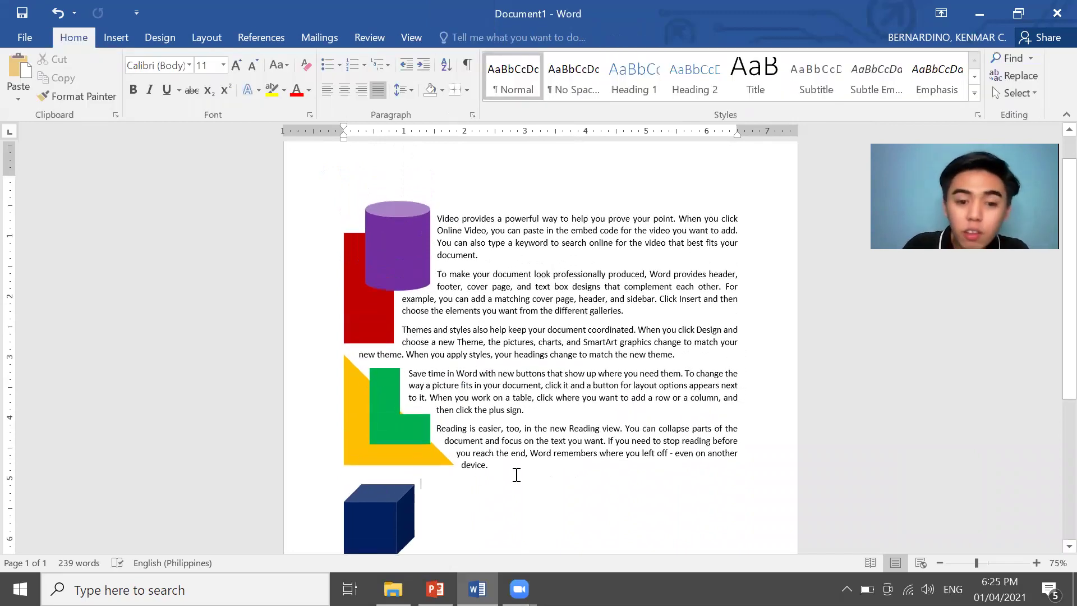
Copy the text from "new buttons that show up" through the final paragraph and paste it beside the cube below
drag(507, 375, 592, 470)
key(ctrl+c)
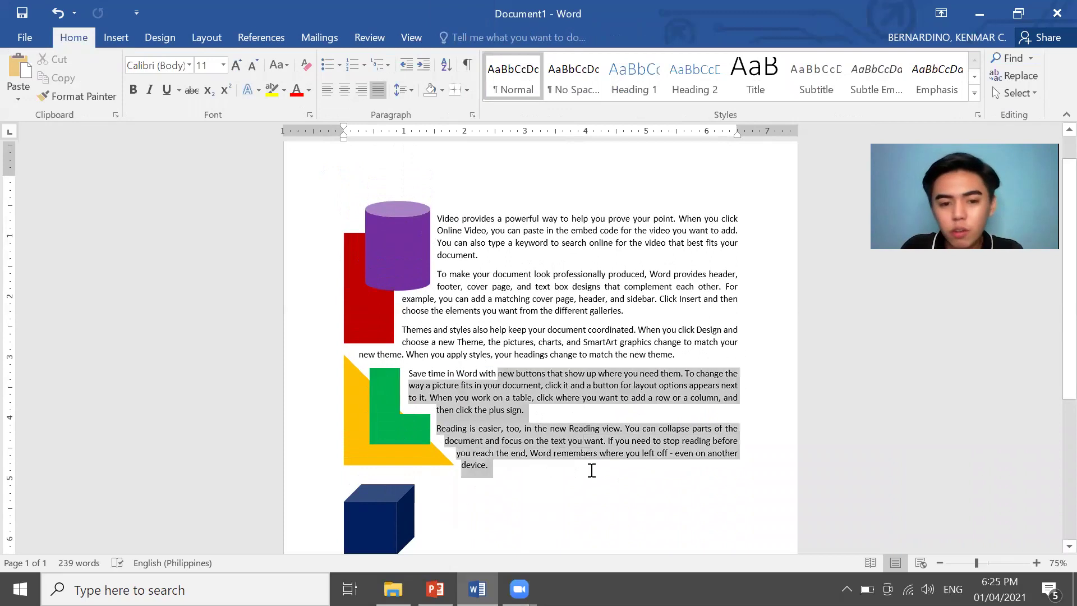
click(495, 486)
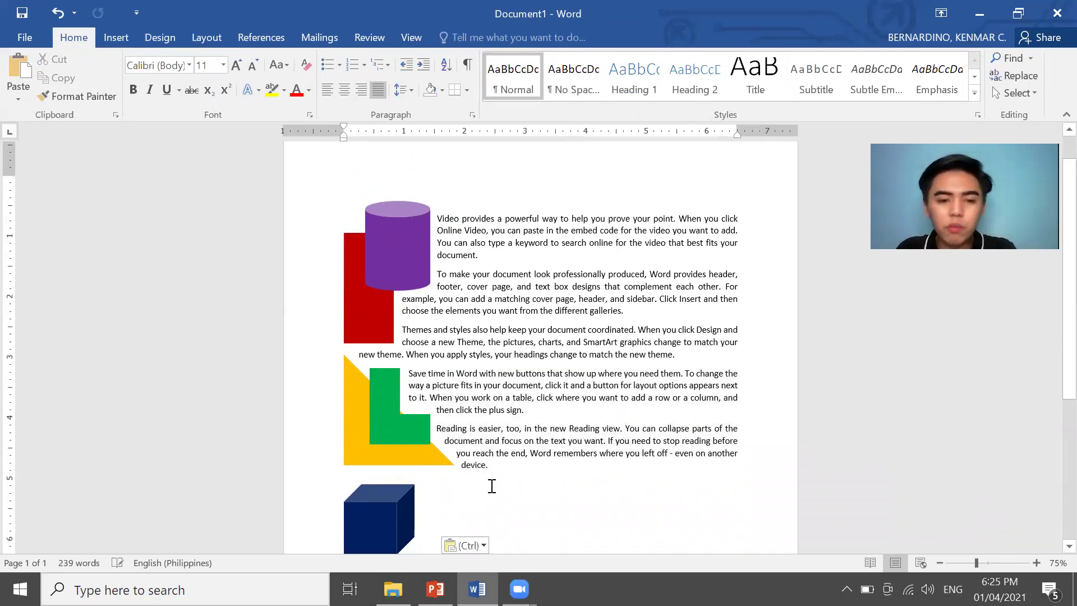
key(ctrl+v)
scroll(391, 444, down, 5)
Align the dark blue cube with the left margin beside the pasted paragraphs, enlarge it slightly, and deselect it
drag(391, 444, 391, 351)
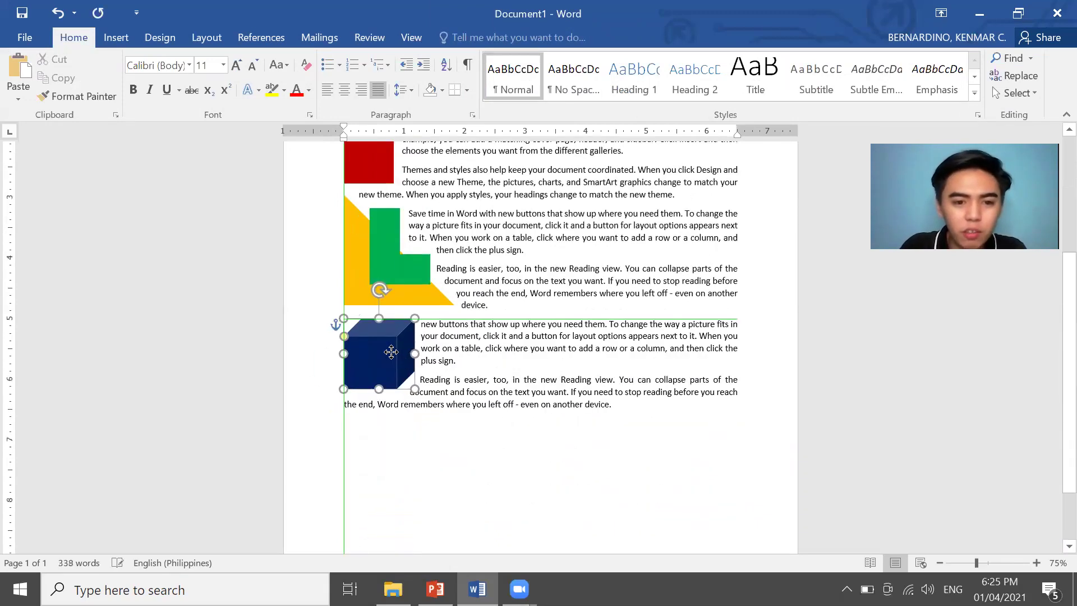
scroll(681, 421, up, 5)
click(679, 421)
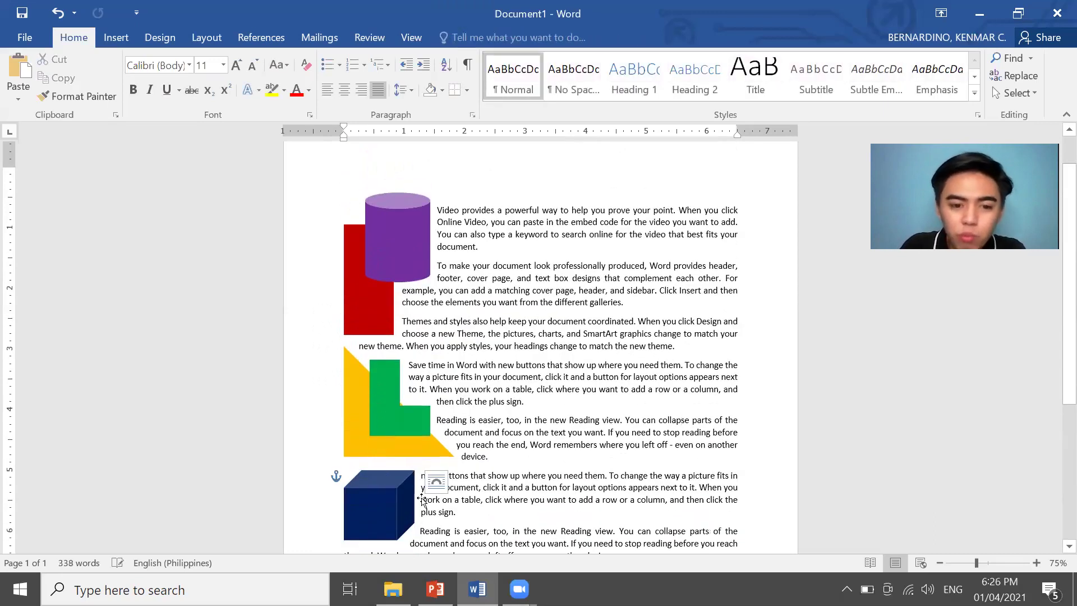
click(394, 485)
drag(415, 540, 426, 486)
click(610, 419)
scroll(617, 416, up, 2)
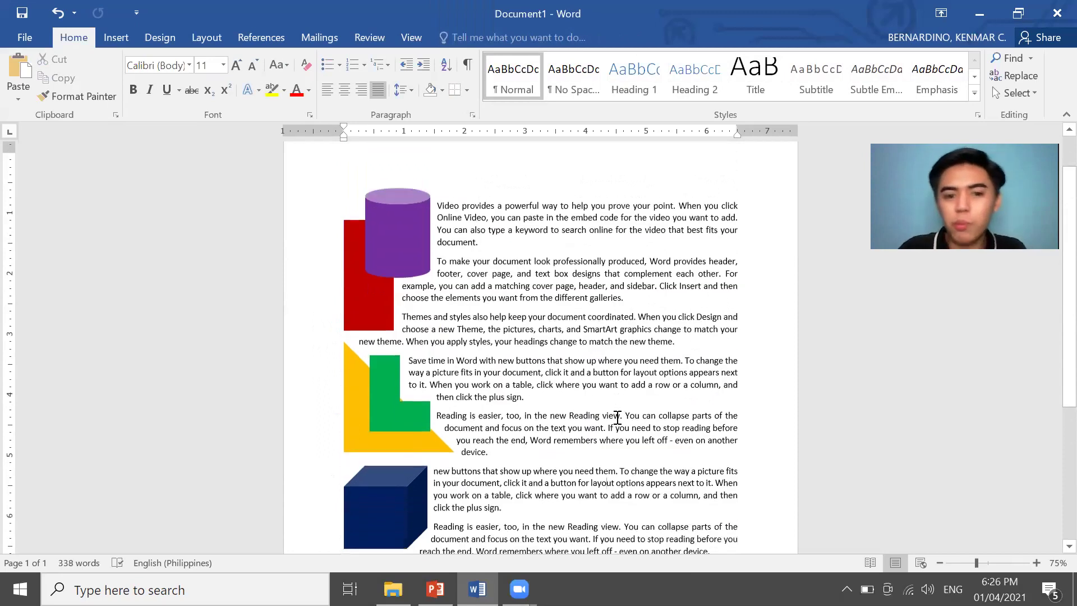
Switch to the PowerPoint slide show to view the Reference Lists slide, and return to the reference list in Word
scroll(616, 417, down, 1)
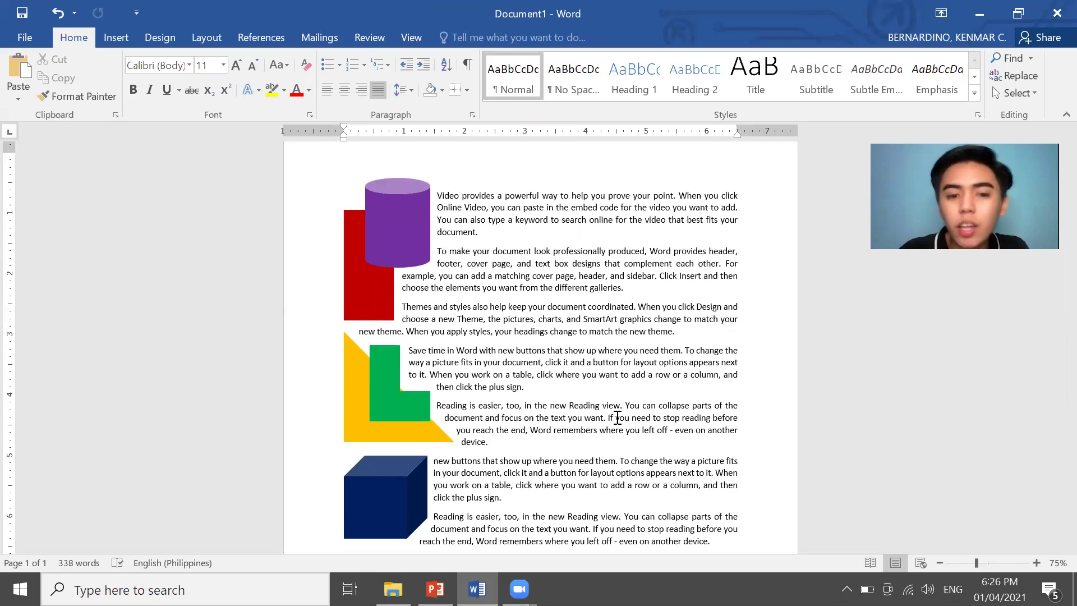
scroll(555, 374, down, 3)
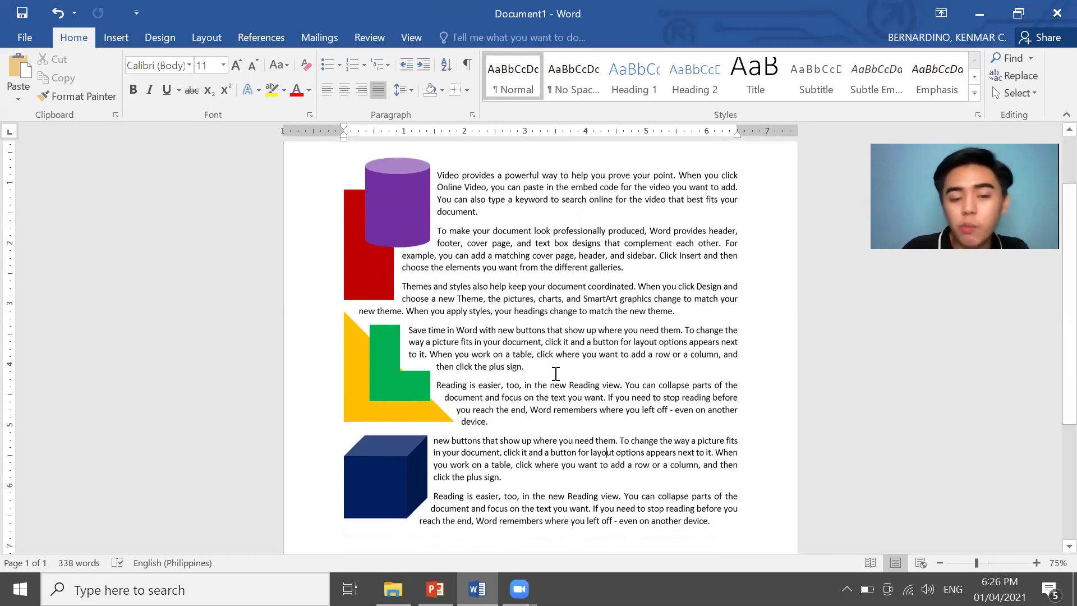
scroll(555, 374, up, 1)
click(561, 286)
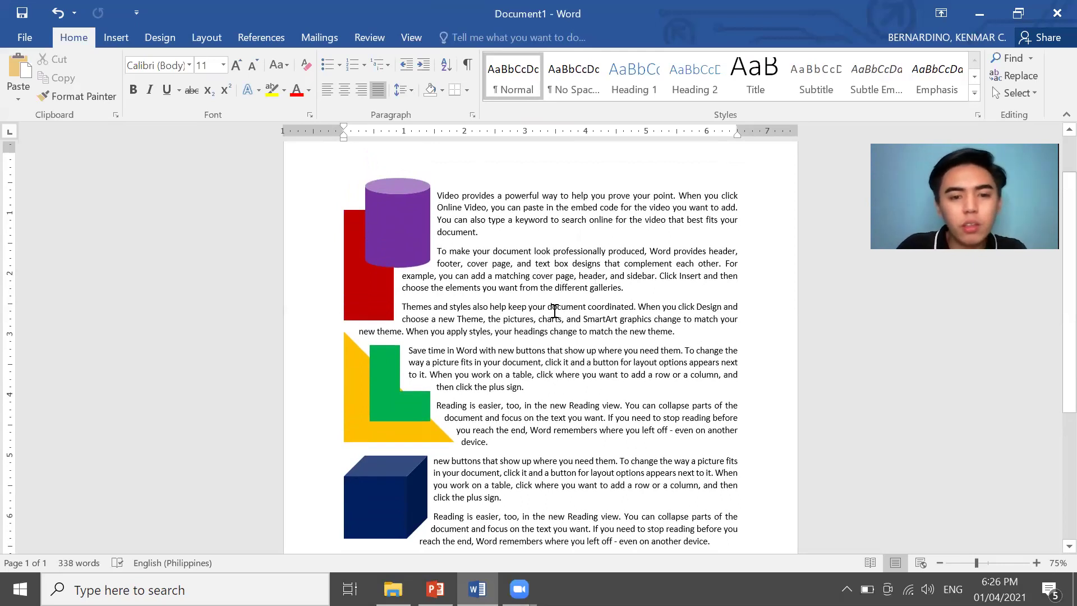
key(alt+Tab)
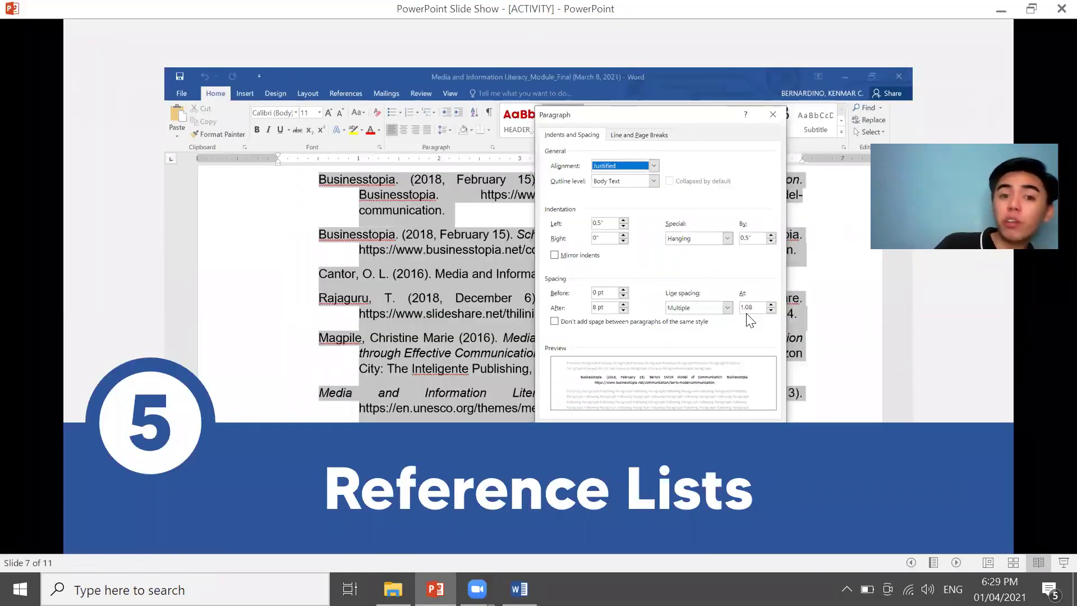
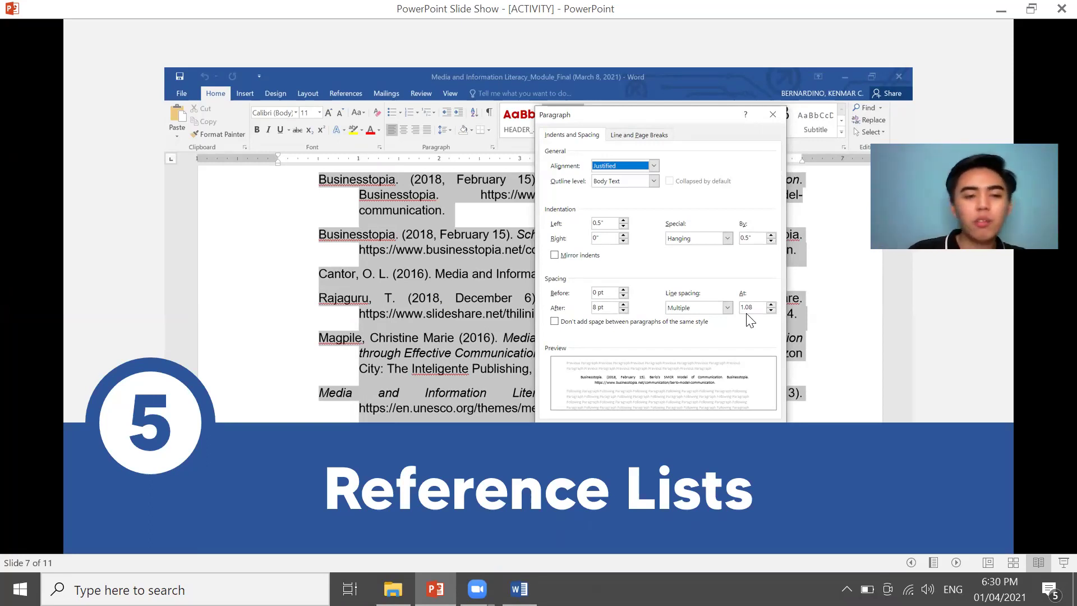
key(alt+Tab)
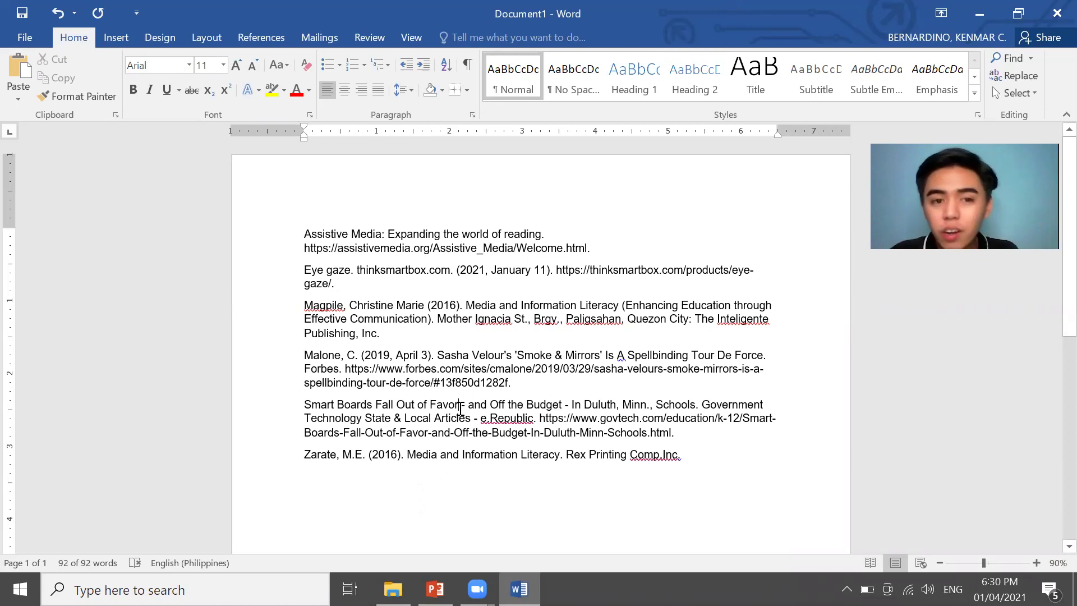
Try numbering the whole reference list, compare it with the PowerPoint slide, and return the entries to unnumbered Normal paragraphs
key(ctrl+a)
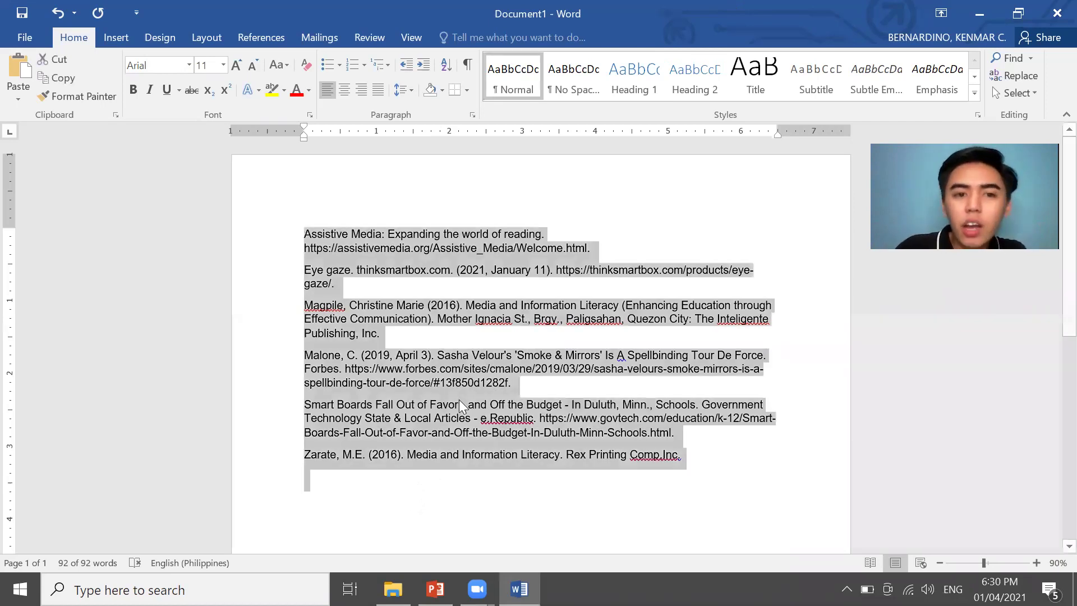
click(344, 66)
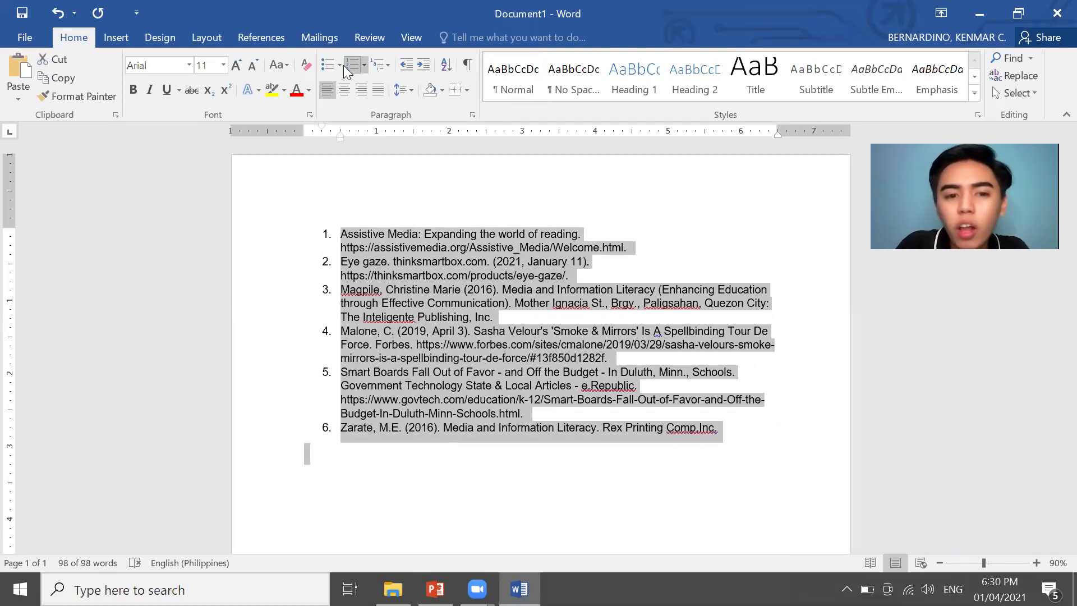
key(alt+Tab)
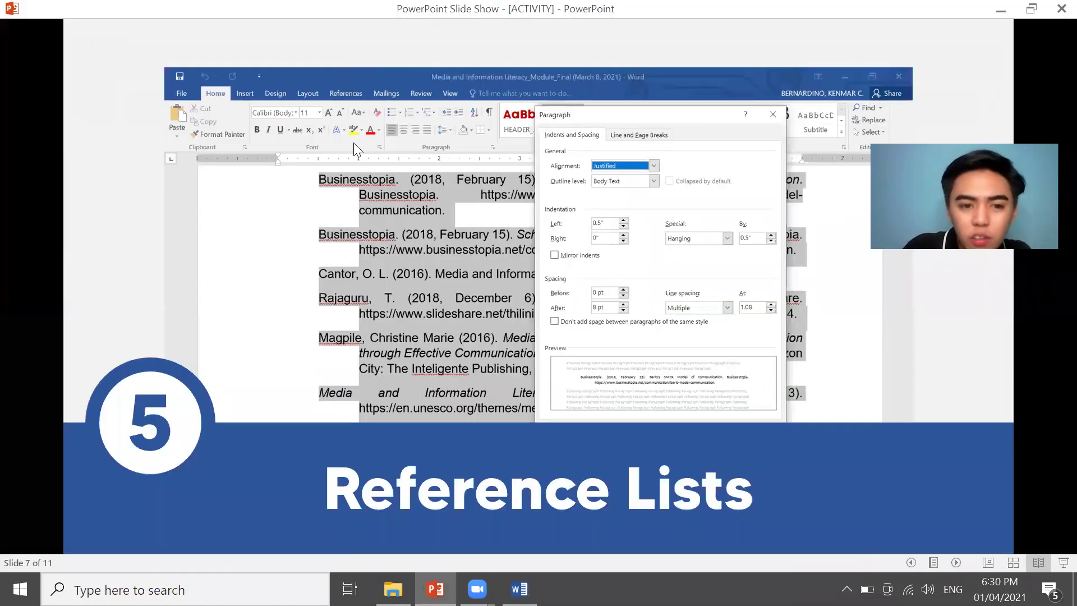
key(alt+Tab)
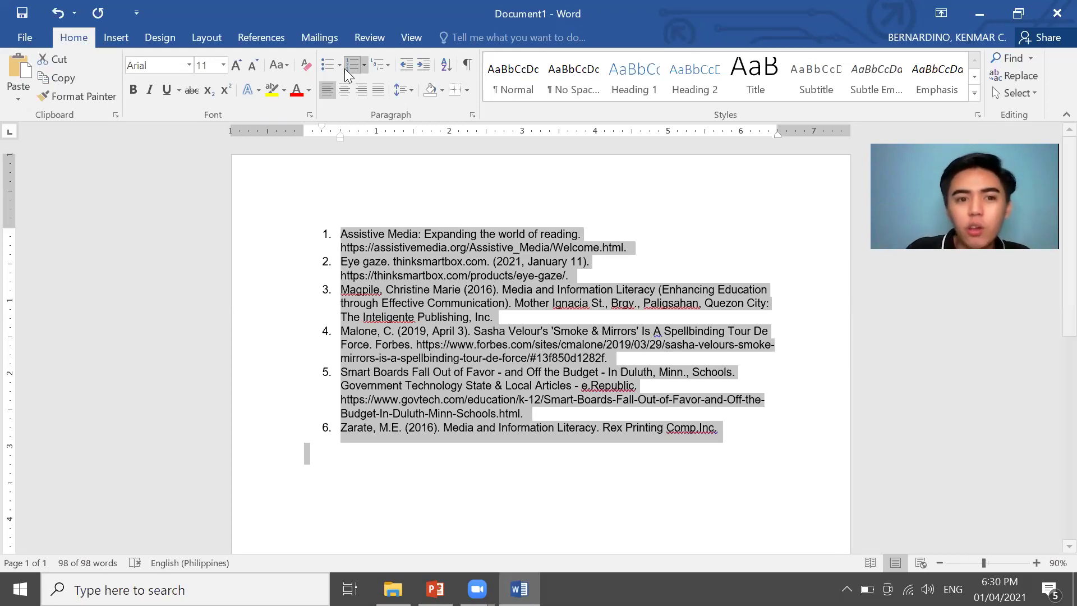
key(ctrl+shift+n)
click(474, 355)
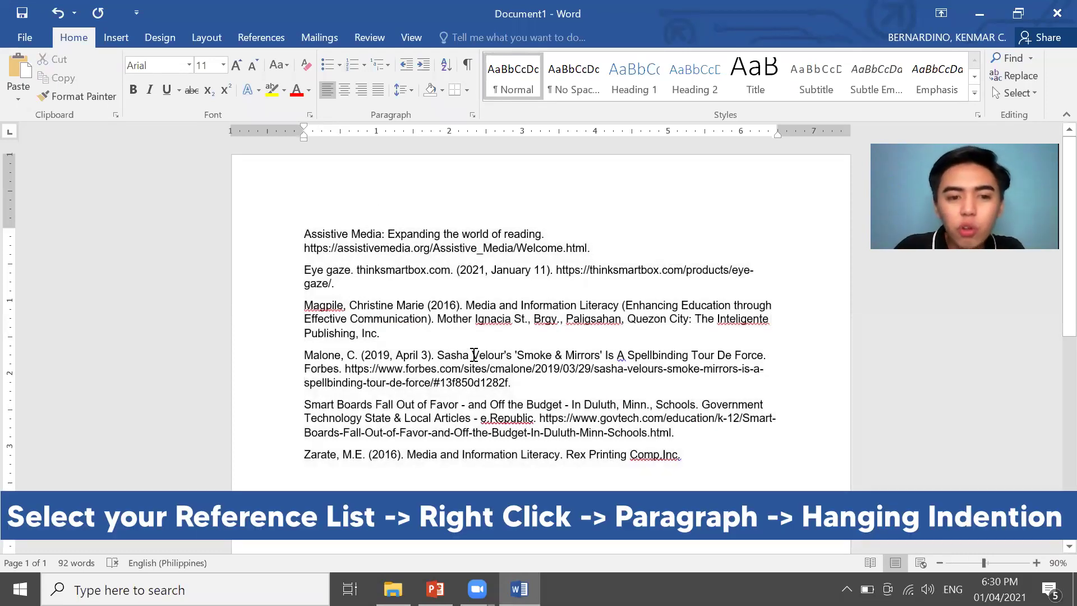
Apply a 0.5" hanging indent to the whole reference list and deselect the text
key(ctrl+a)
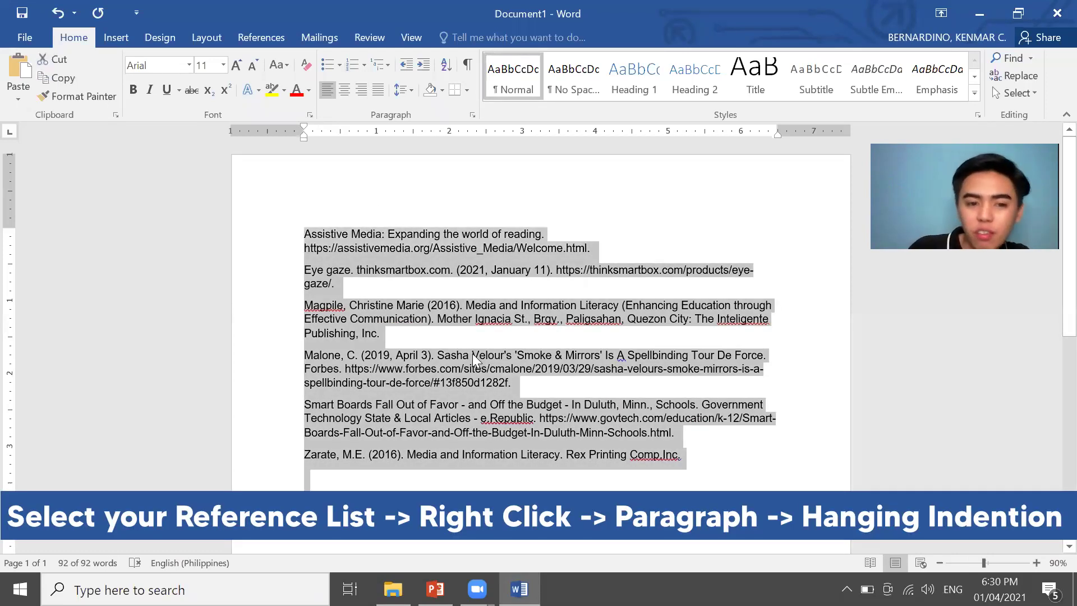
right_click(402, 238)
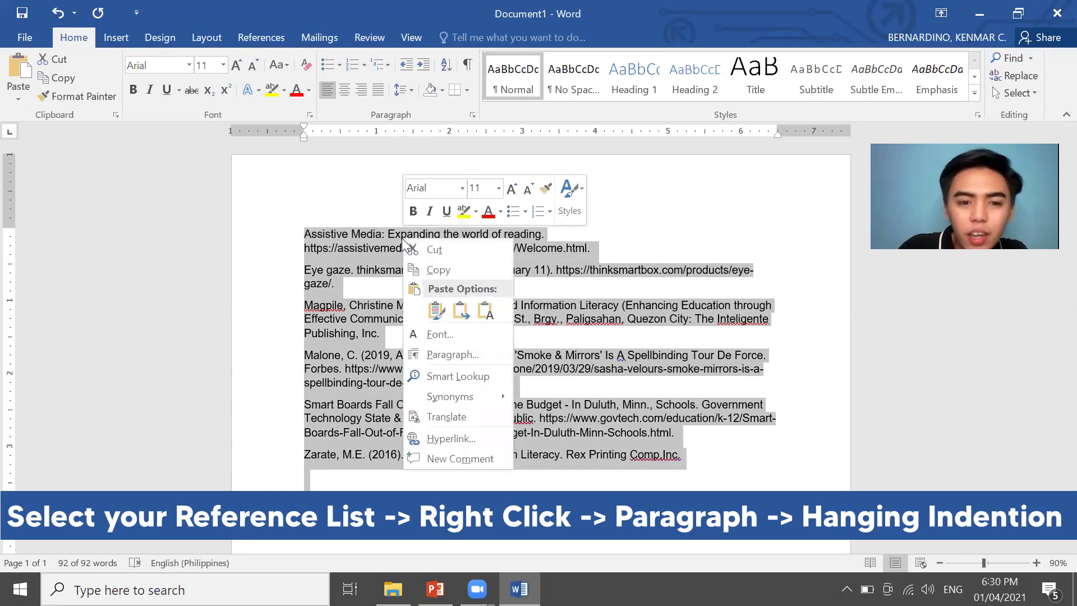
click(455, 355)
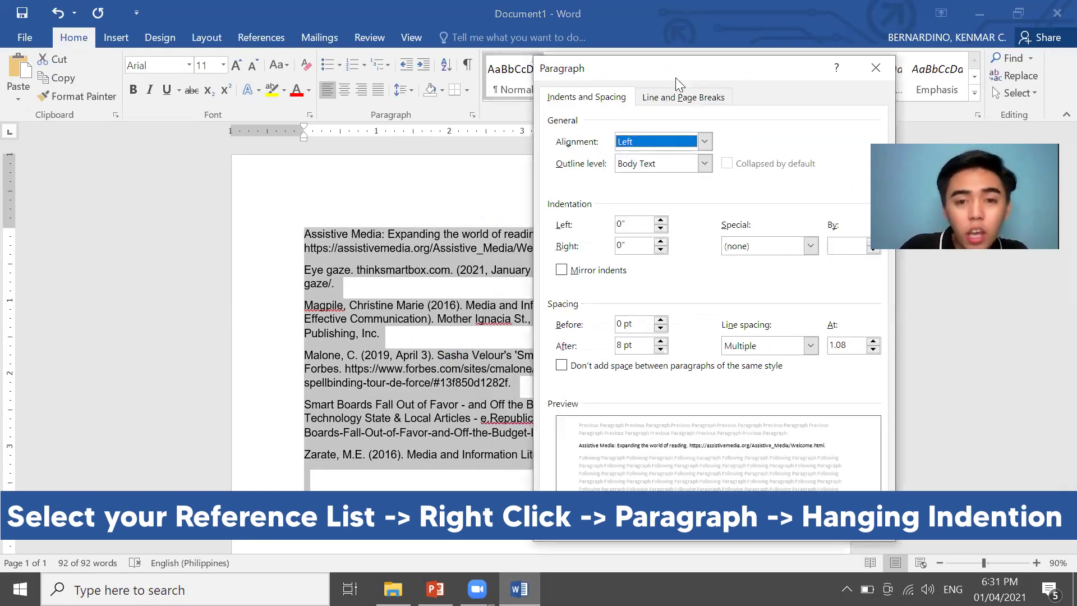
drag(672, 58, 650, 42)
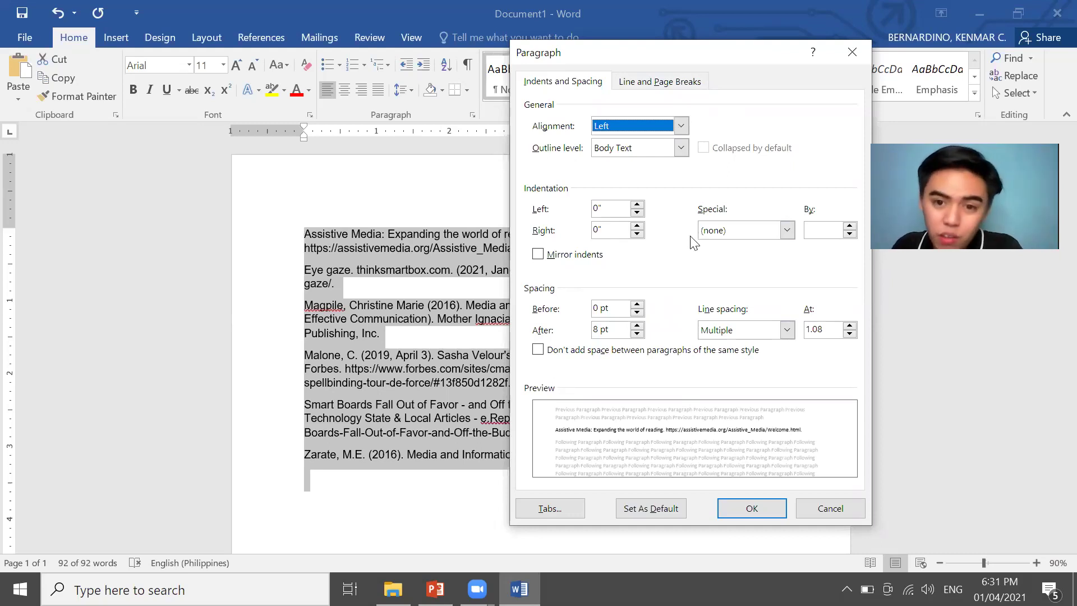
click(788, 230)
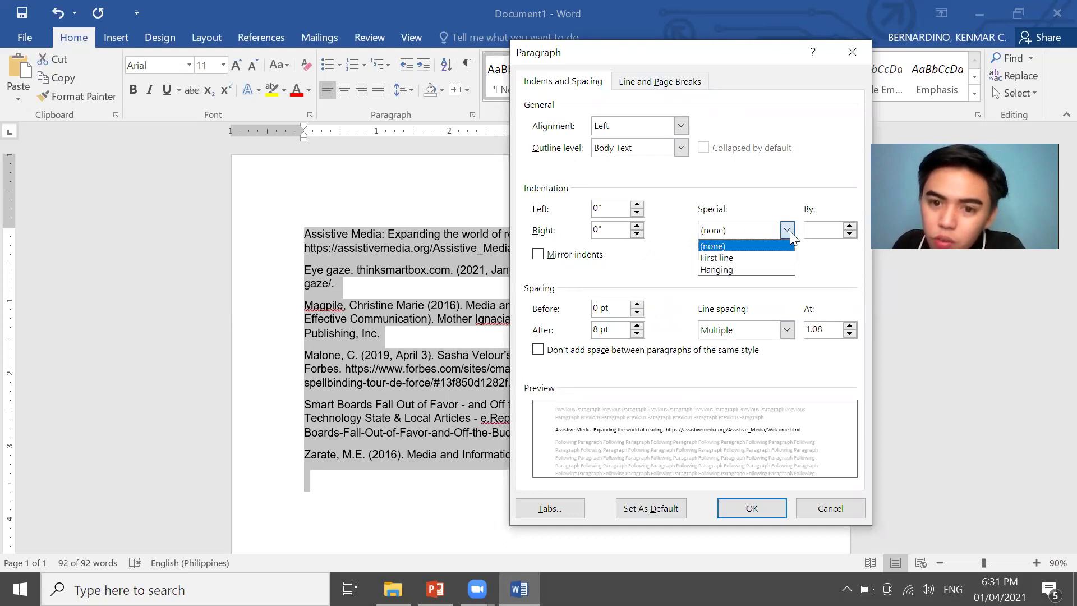
click(769, 270)
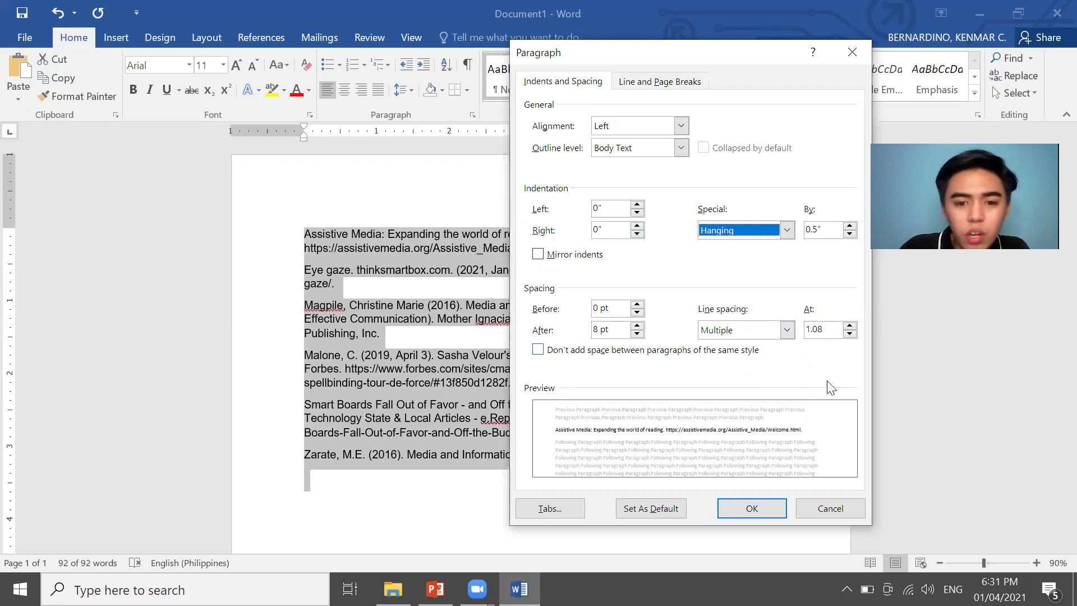
click(767, 509)
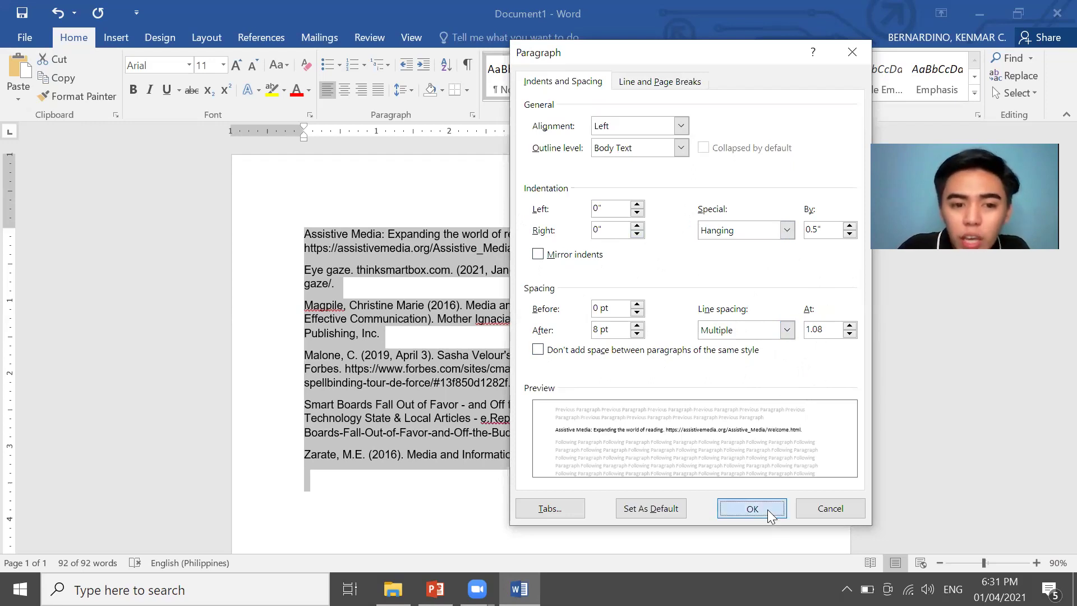
click(415, 279)
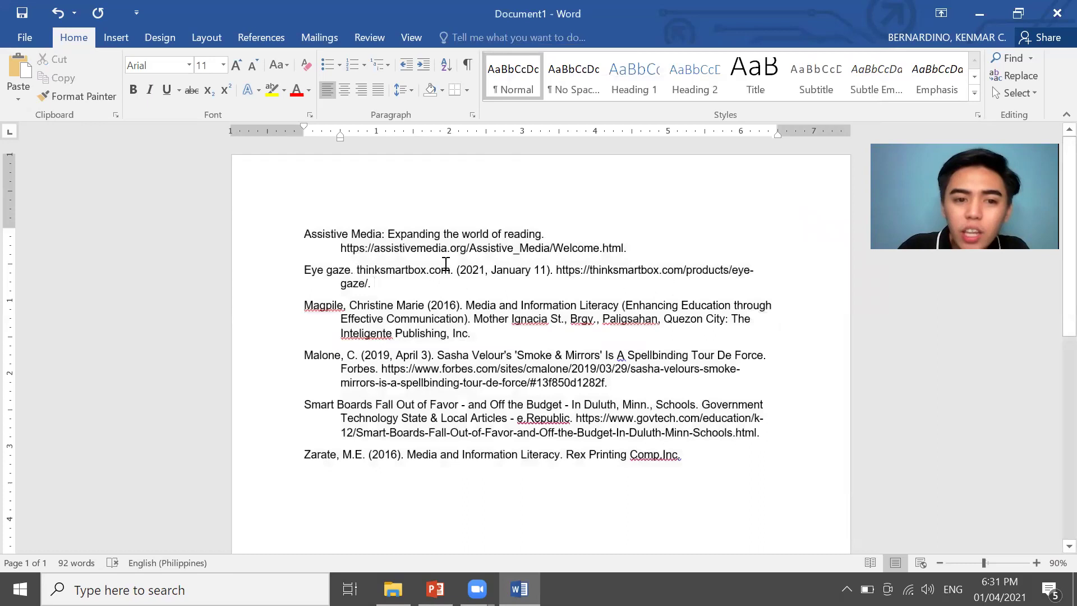
Justify all entries of the reference list
key(ctrl+a)
key(ctrl+j)
click(407, 250)
Set the whole reference list's line spacing to 2.0, undo it, and apply 2.0 again
key(ctrl+a)
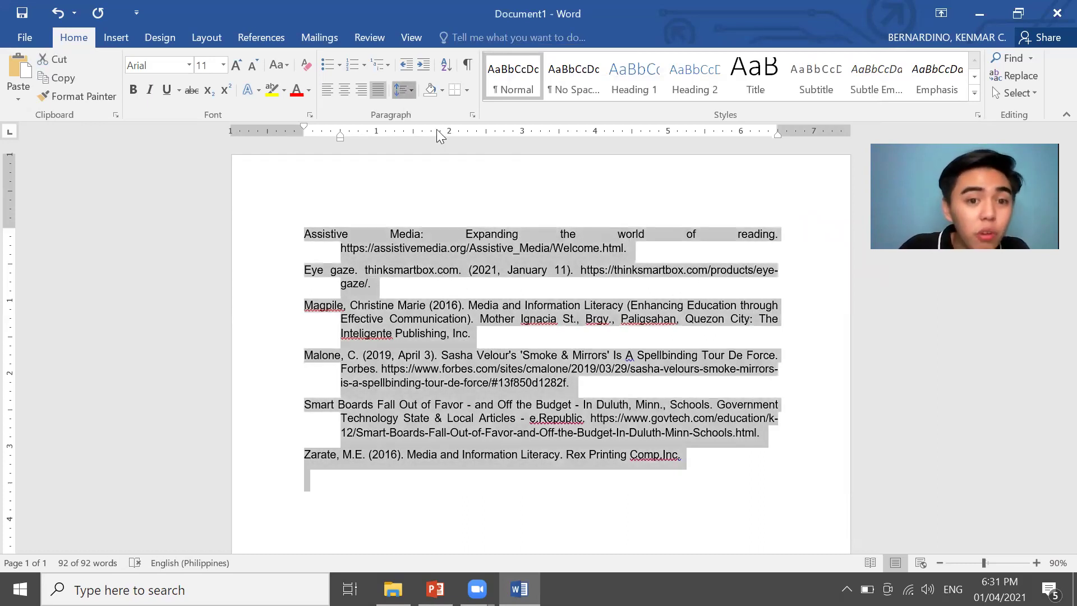
click(403, 91)
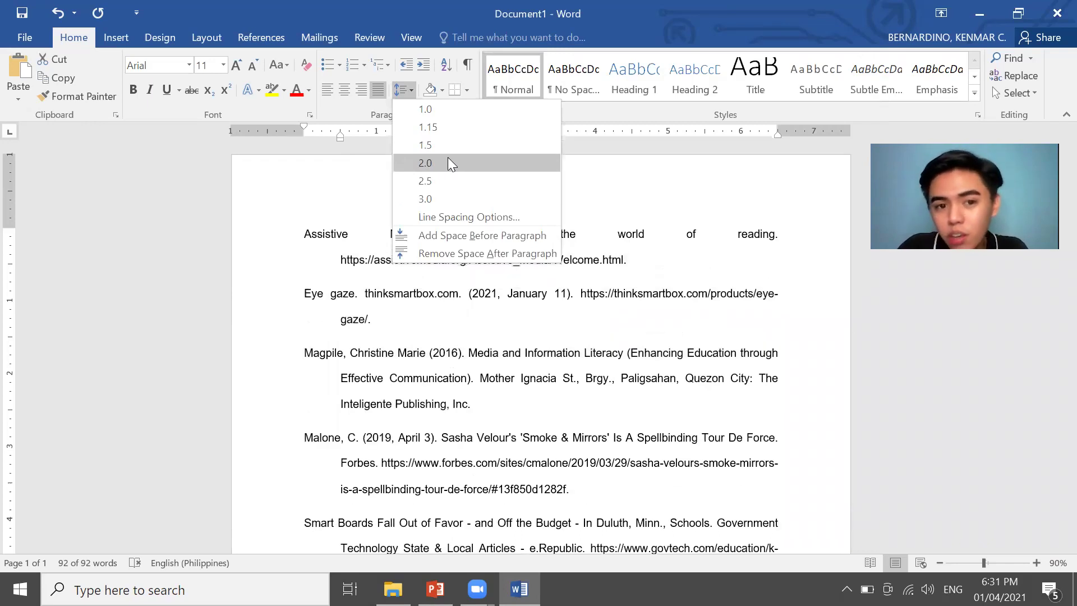
click(447, 163)
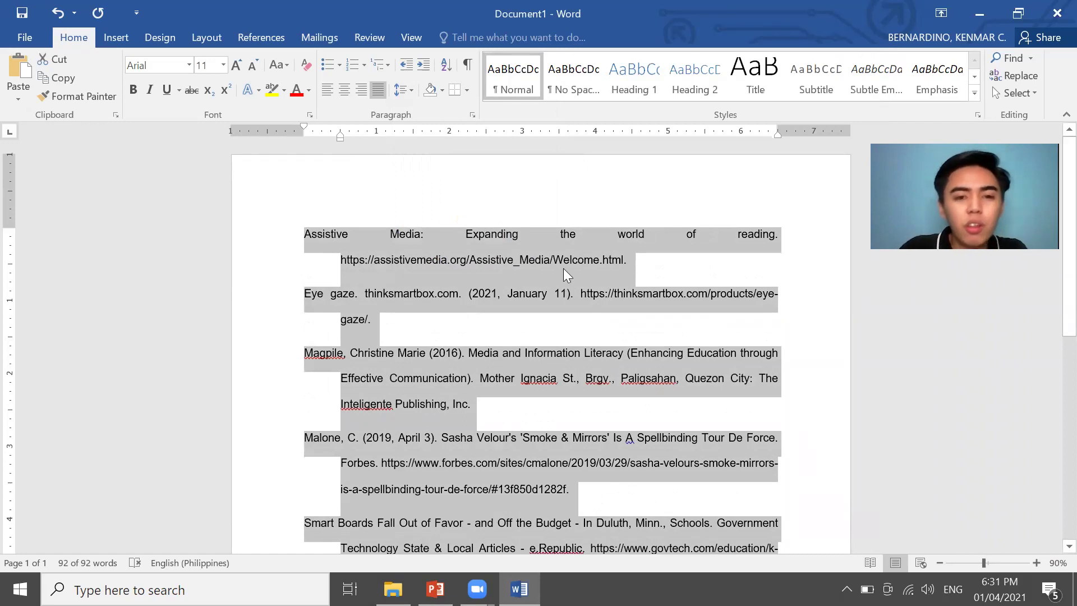
key(ctrl+z)
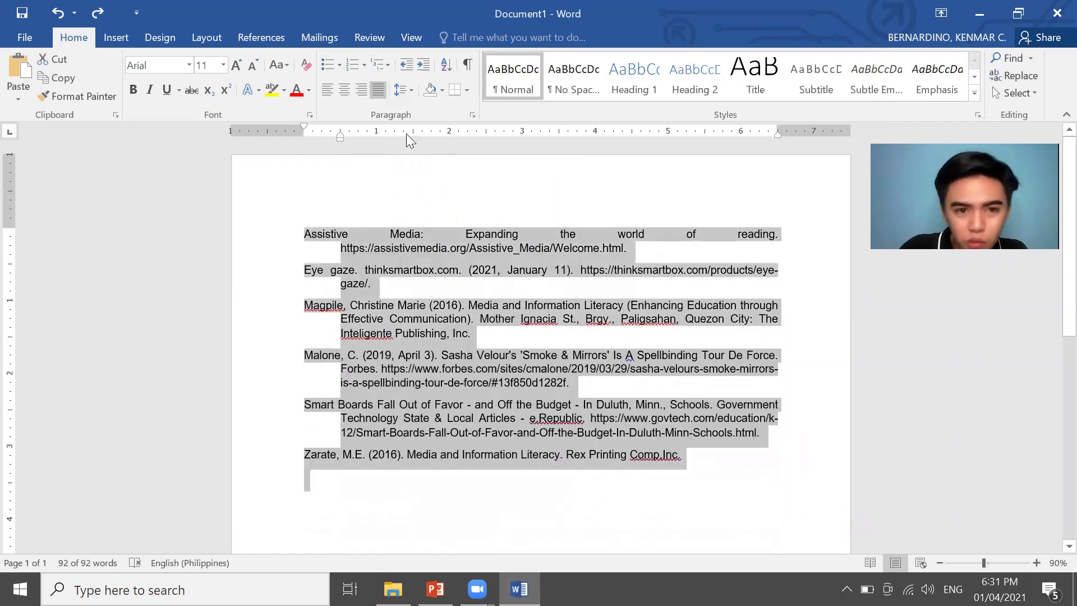
click(402, 90)
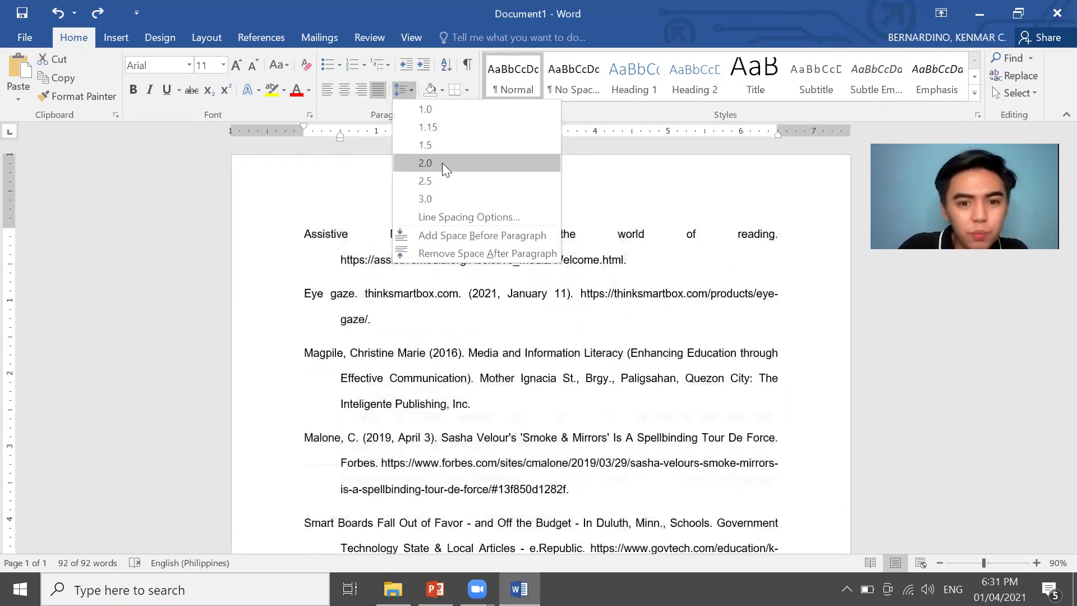
click(442, 164)
click(661, 298)
Switch to the PowerPoint slide show and move on from the Reference Lists slide
click(436, 589)
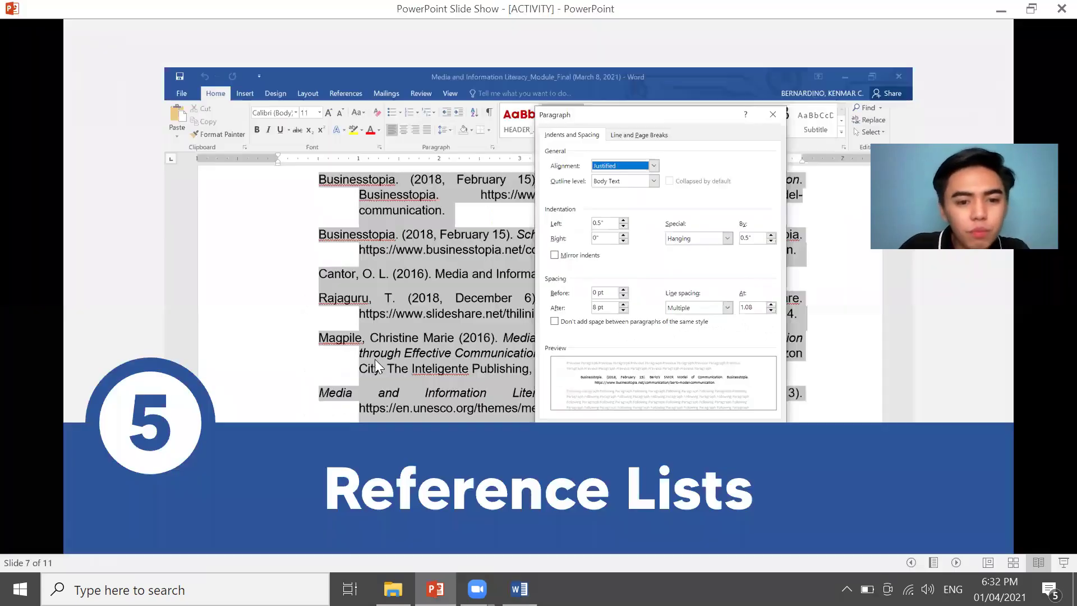
click(741, 396)
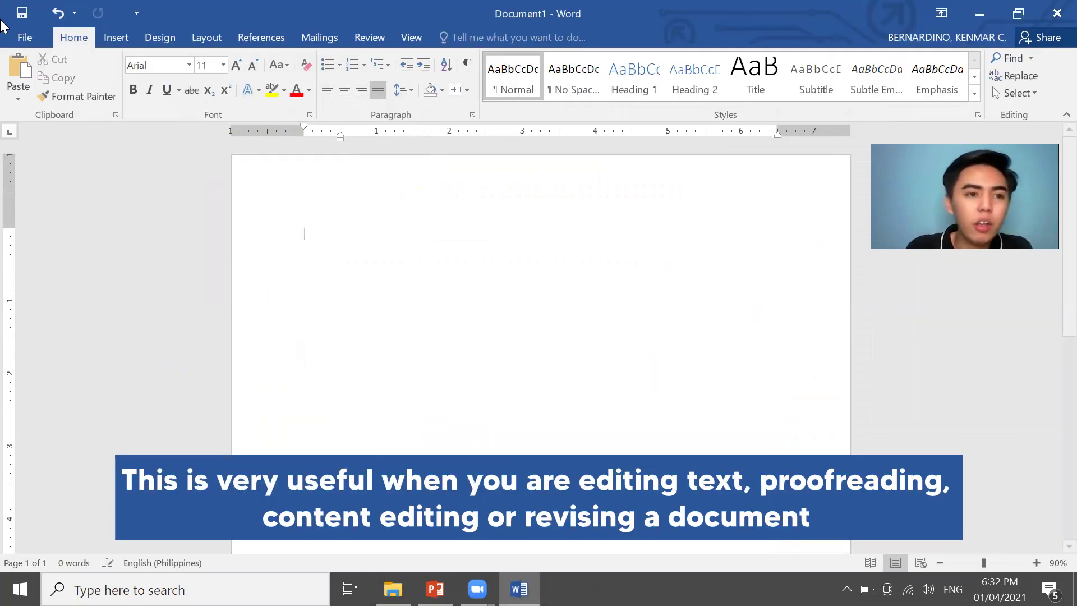
Open the document "Media and Information Literacy_Module_Final (March 8, 2021)" in Word
click(12, 36)
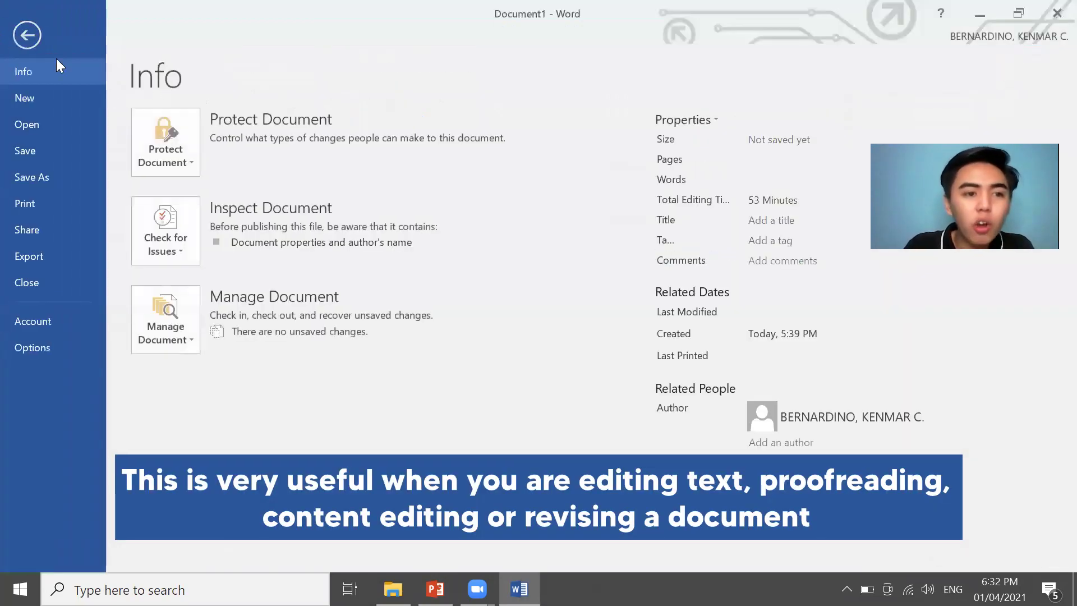
click(84, 122)
click(503, 147)
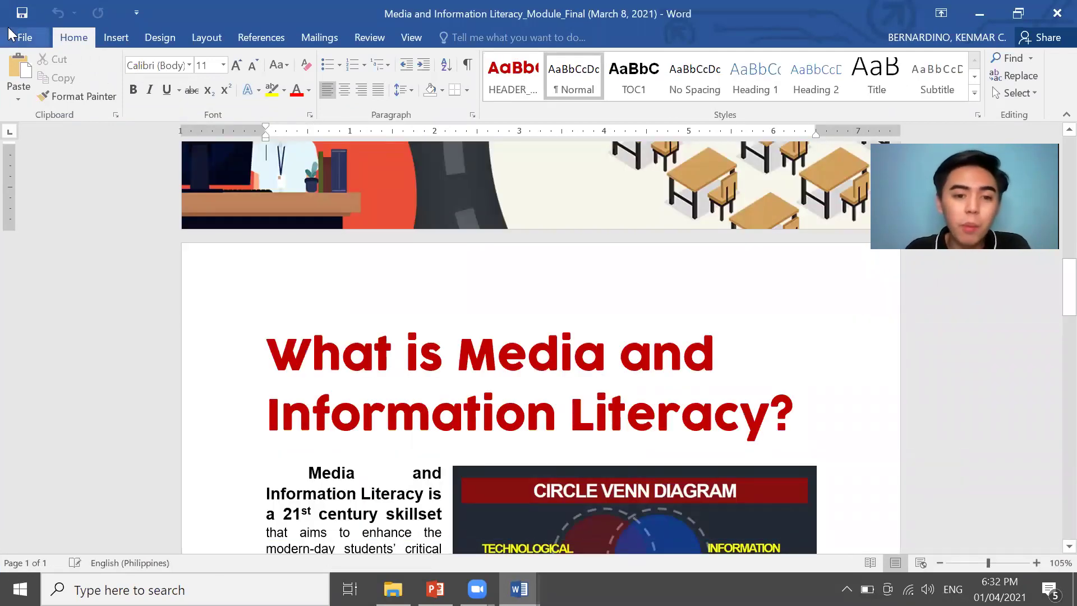
Look through the module's pages to find the "Presentation of Multimedia" section in Unit 13
scroll(706, 278, down, 6)
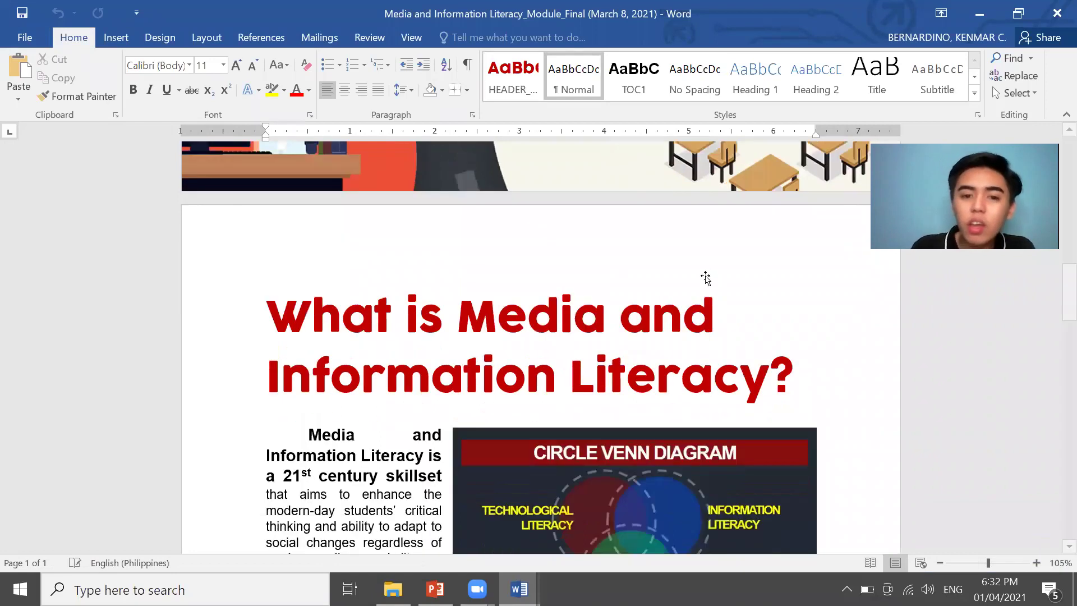
scroll(802, 334, down, 15)
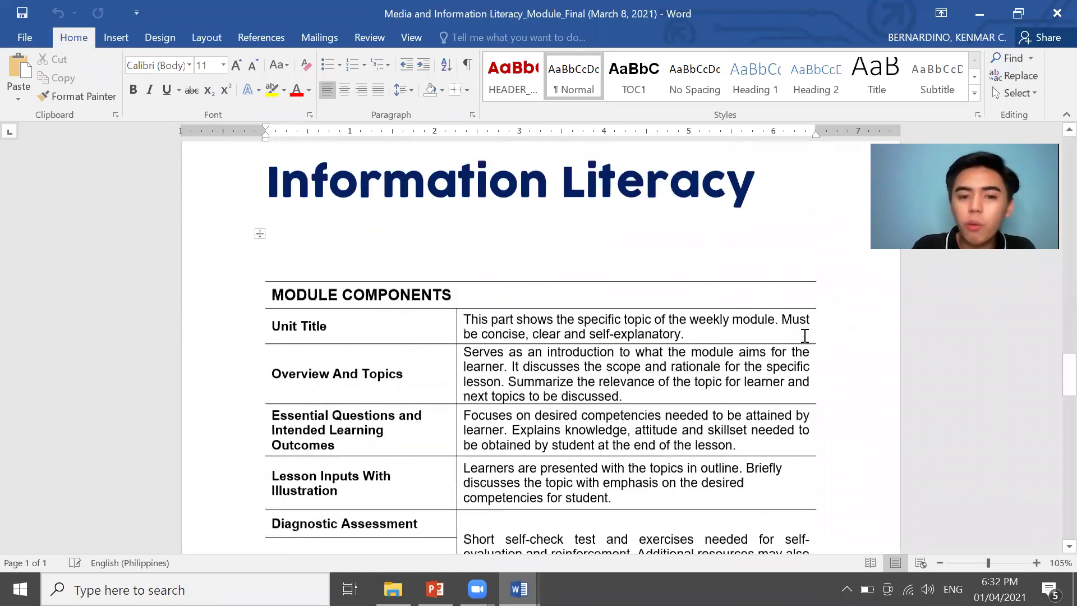
scroll(802, 333, down, 8)
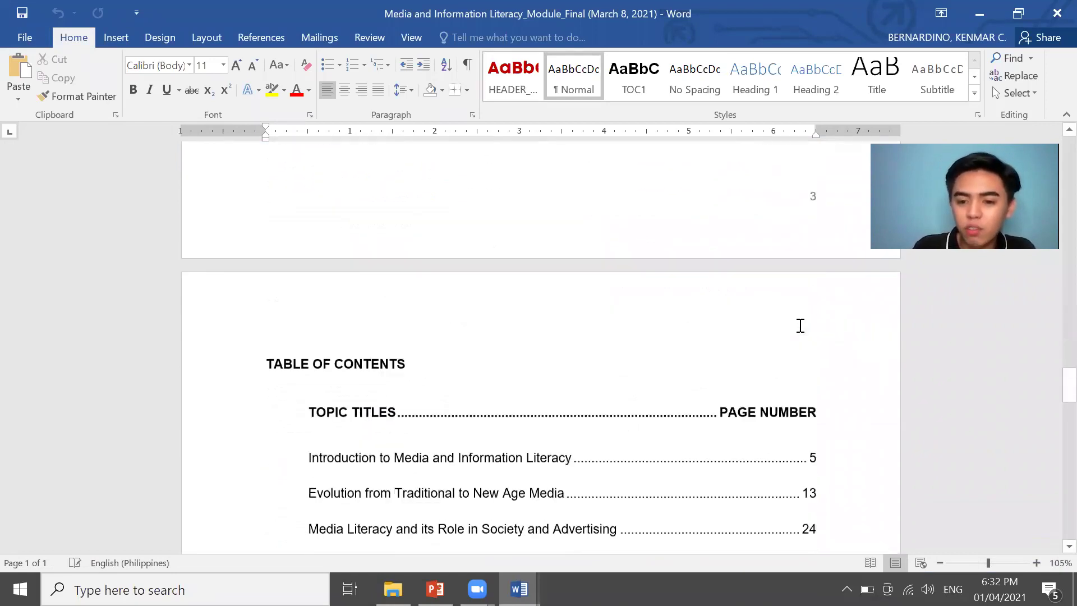
scroll(800, 325, down, 15)
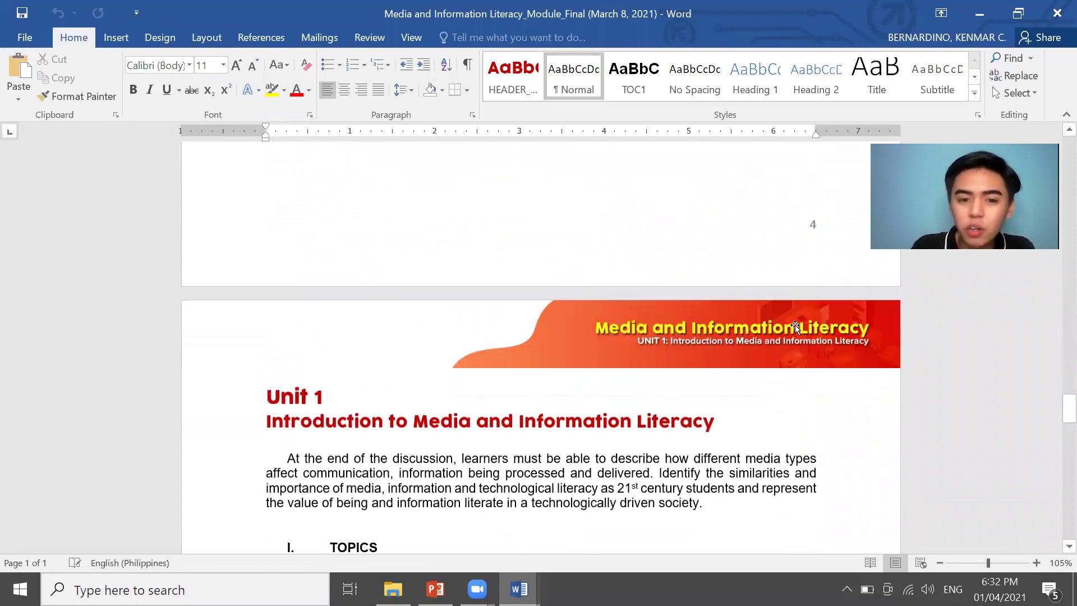
scroll(795, 325, down, 15)
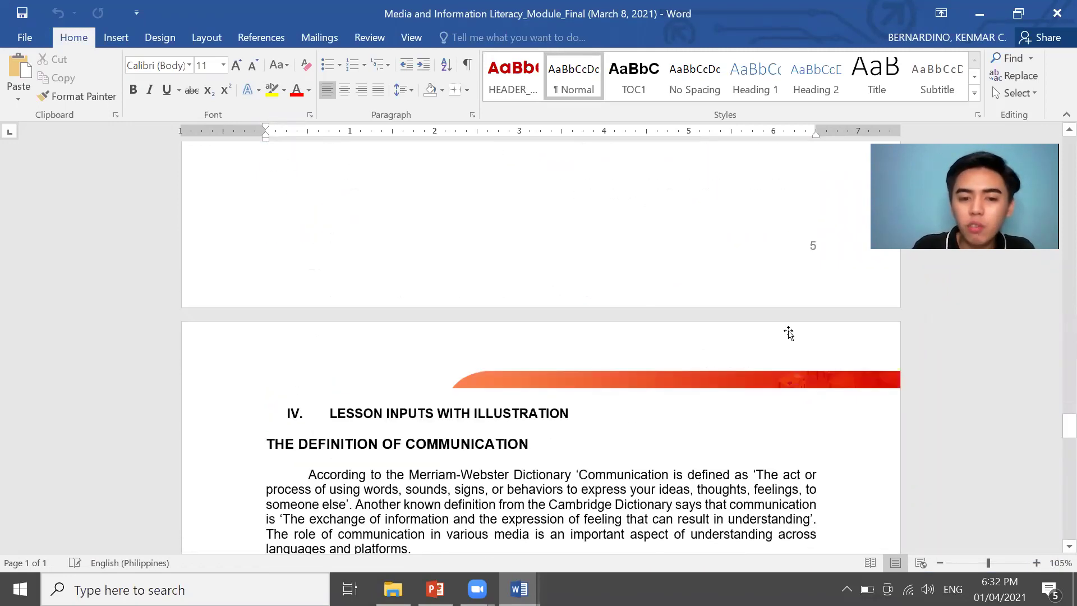
scroll(789, 330, down, 1)
scroll(791, 347, up, 4)
scroll(953, 368, down, 5)
scroll(1053, 370, down, 5)
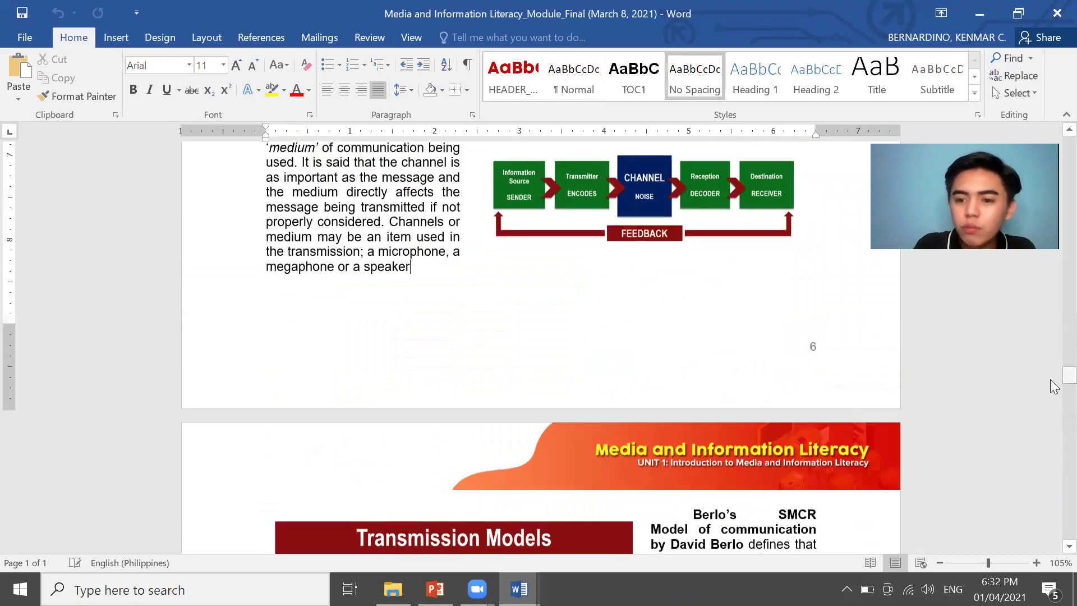
scroll(1055, 486, down, 20)
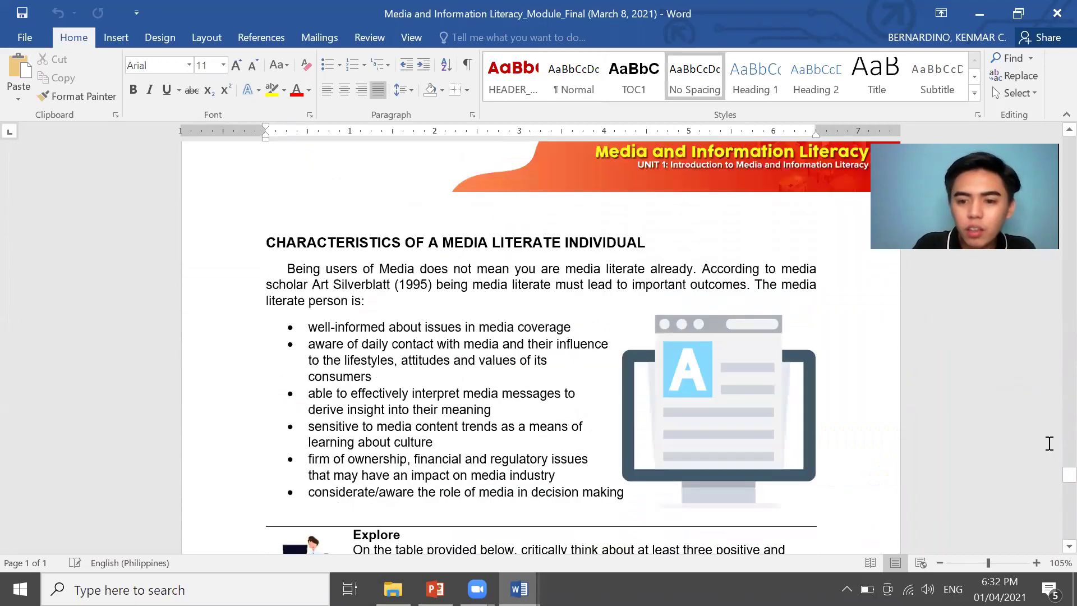
scroll(1054, 518, down, 15)
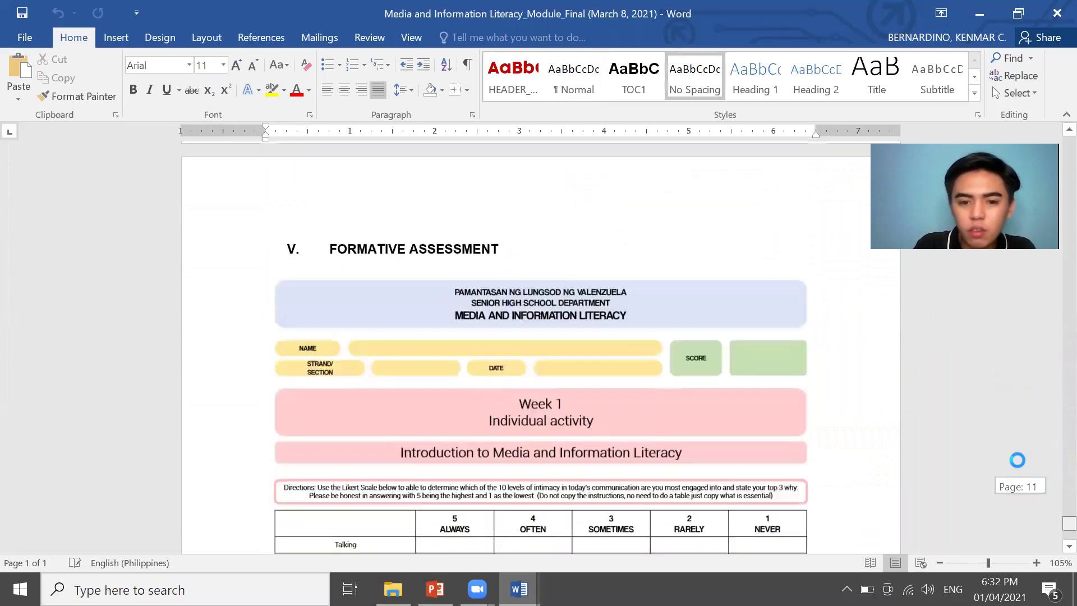
scroll(1054, 398, down, 10)
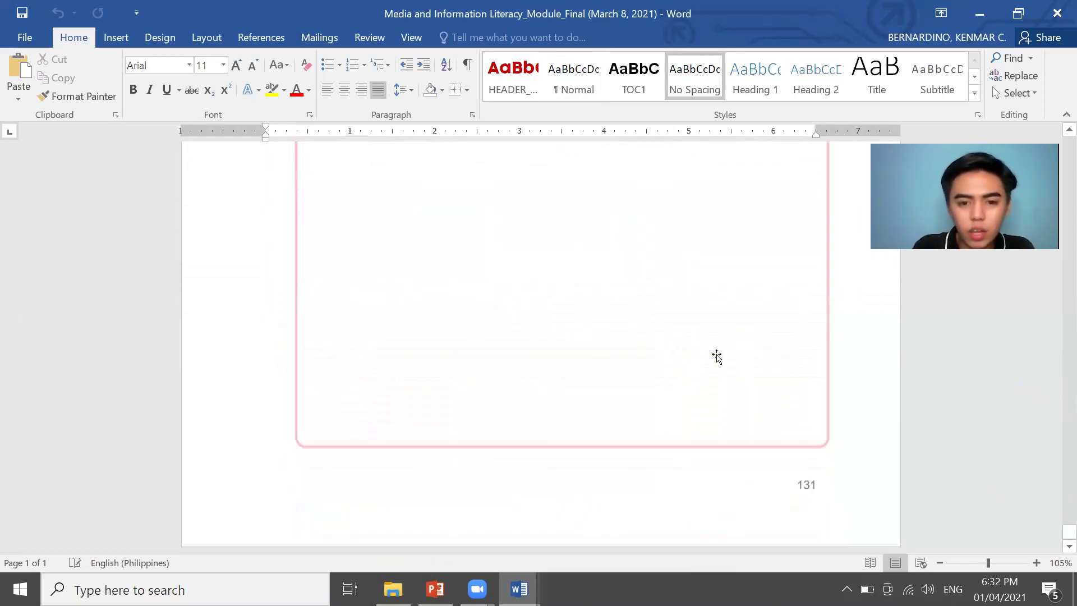
scroll(1055, 394, down, 15)
scroll(1054, 361, up, 20)
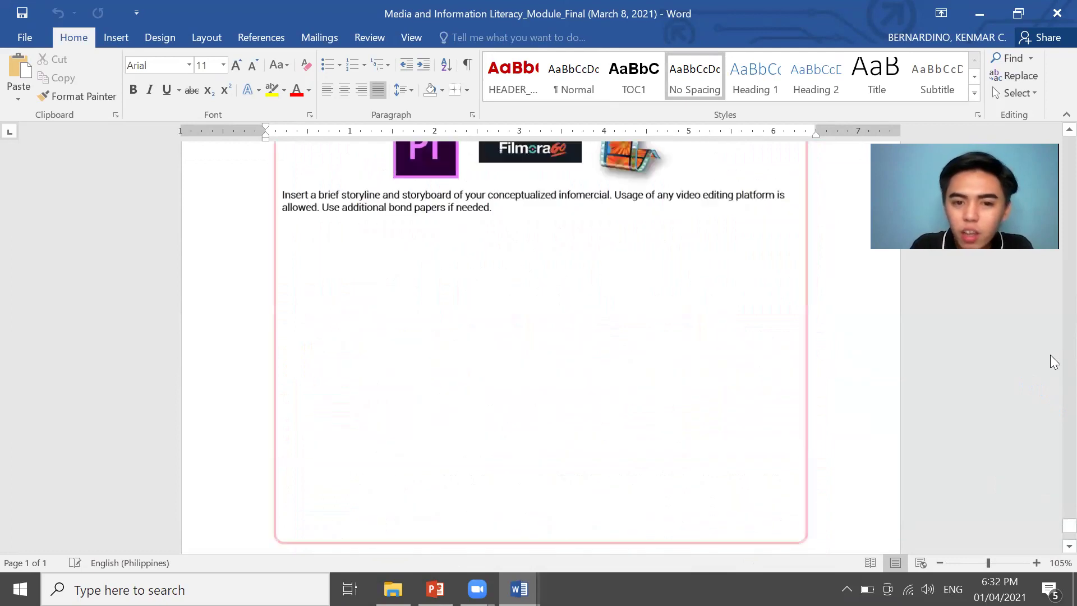
scroll(1054, 353, up, 20)
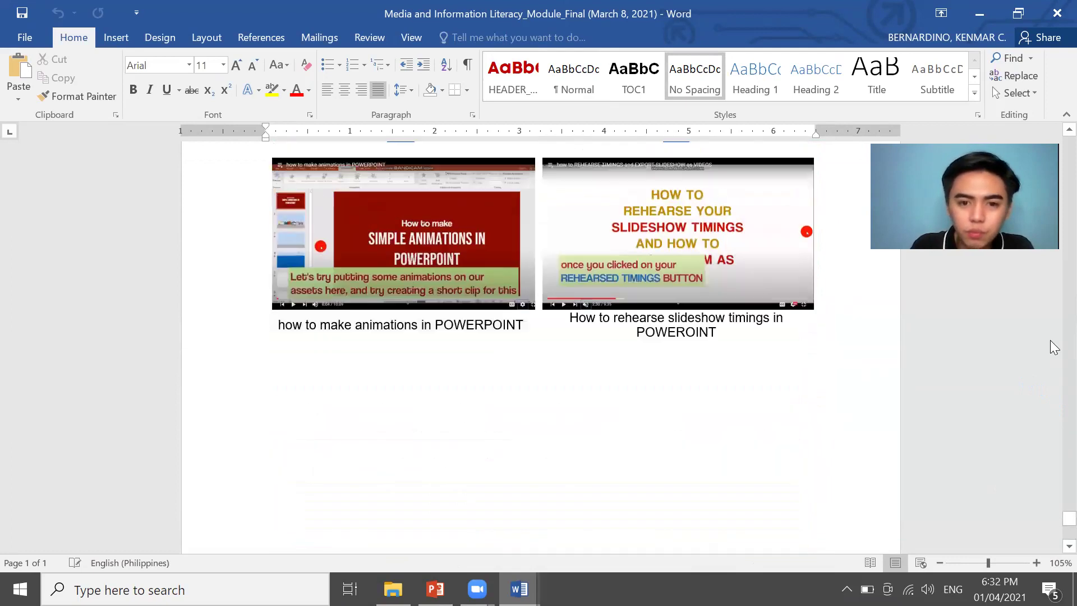
scroll(1055, 346, up, 10)
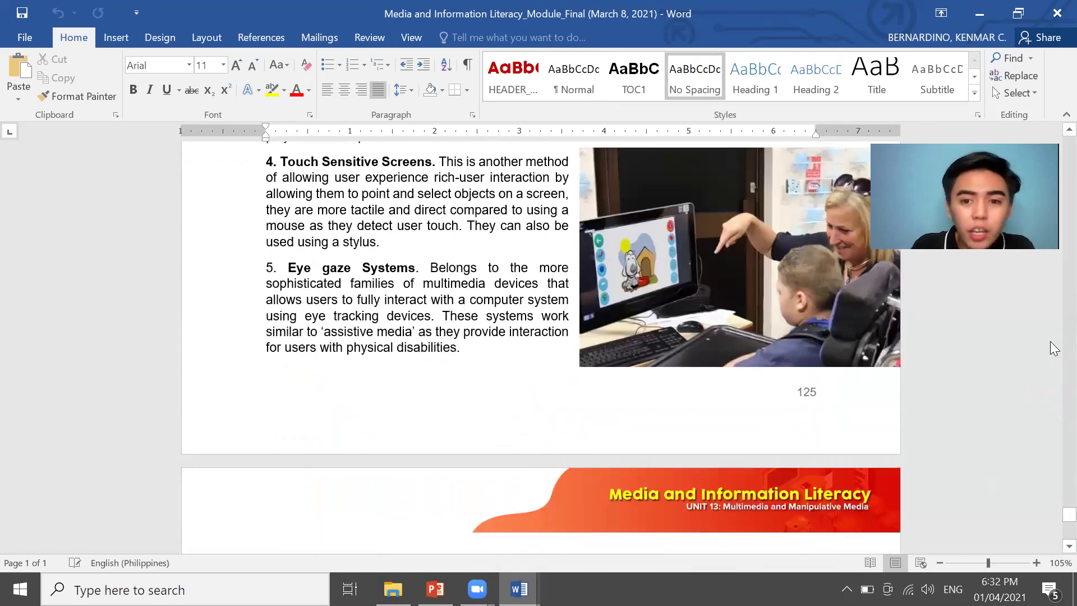
scroll(1055, 348, up, 9)
scroll(1053, 353, up, 3)
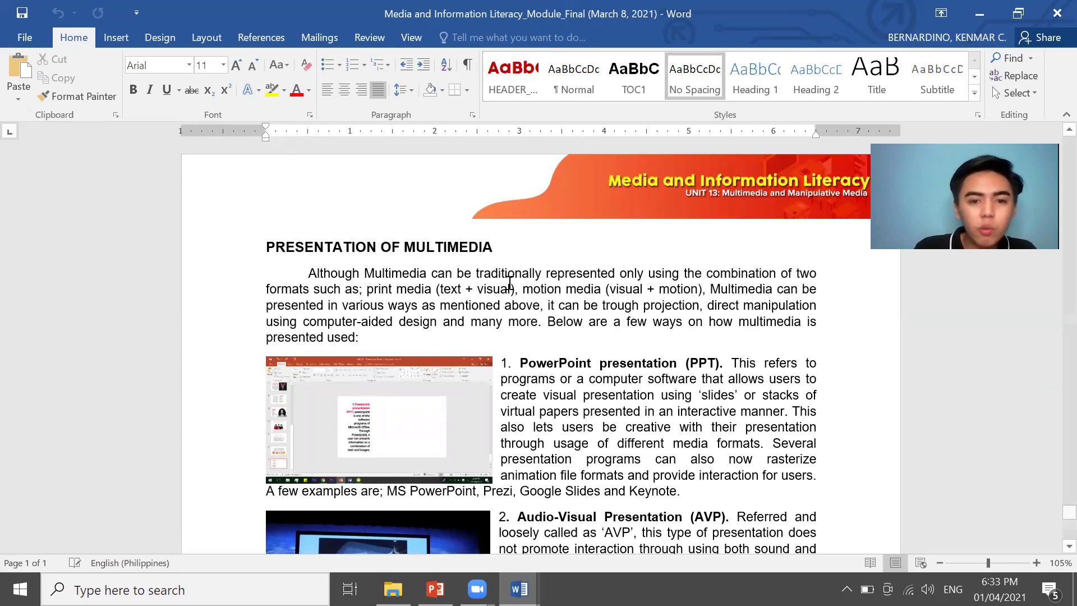
Insert a comment on the whole introductory paragraph under the "Presentation of Multimedia" heading
click(511, 289)
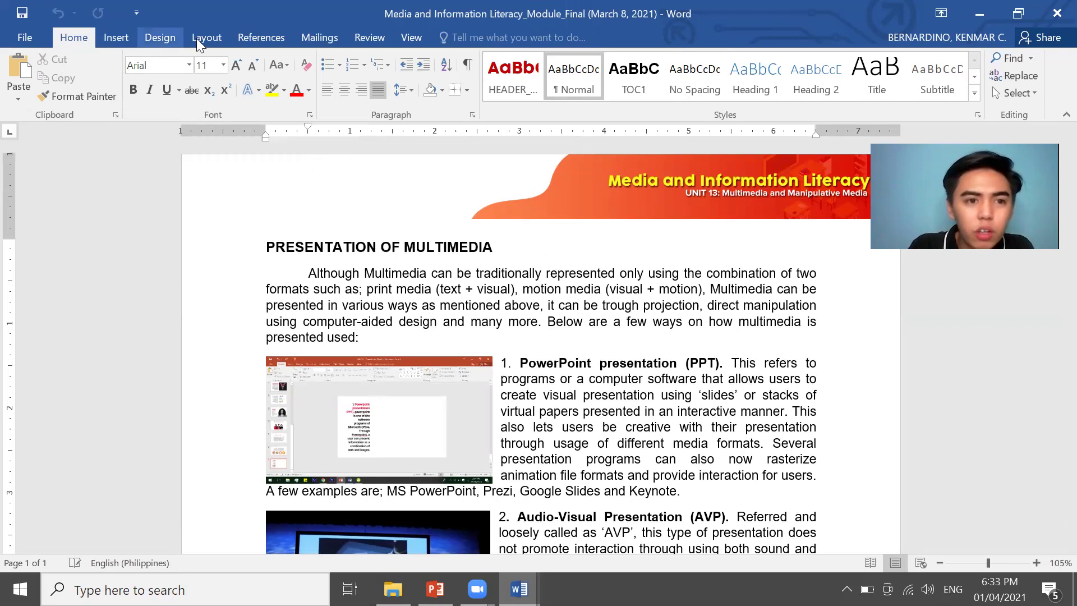
click(123, 43)
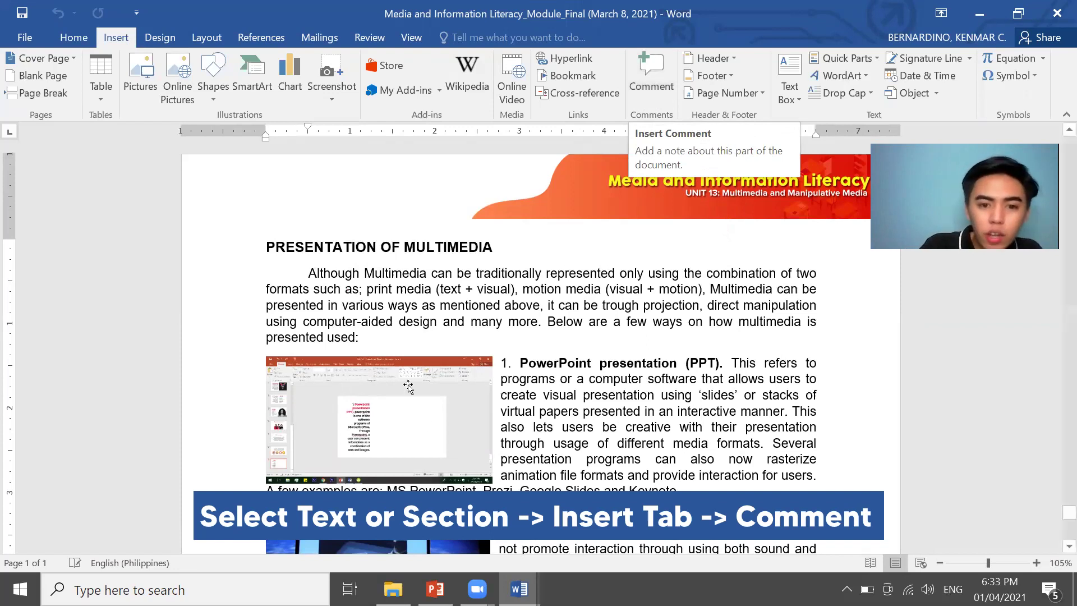
scroll(476, 298, down, 1)
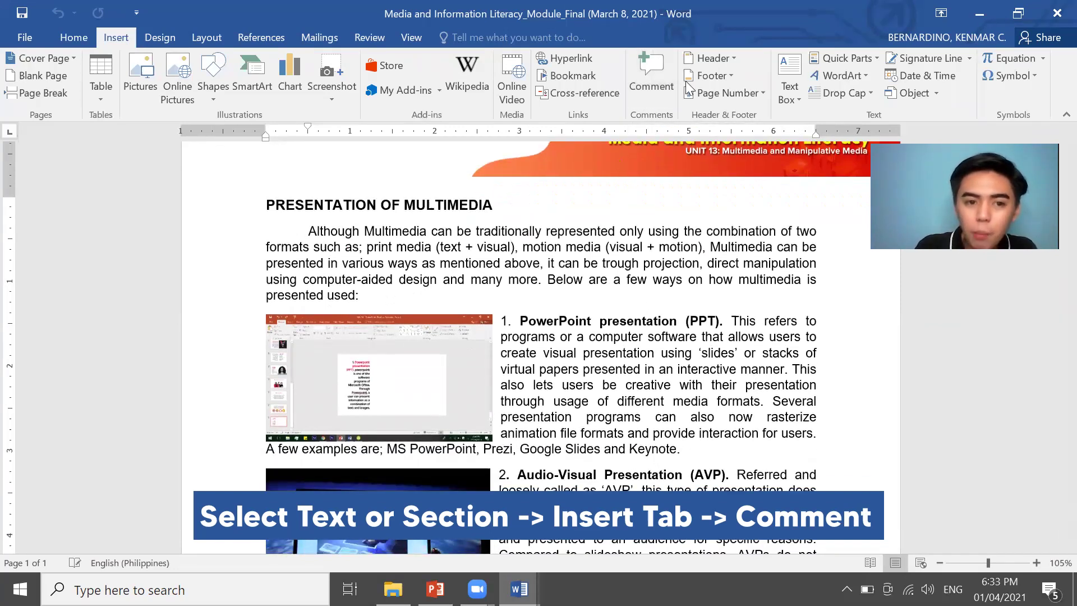
drag(308, 231, 362, 296)
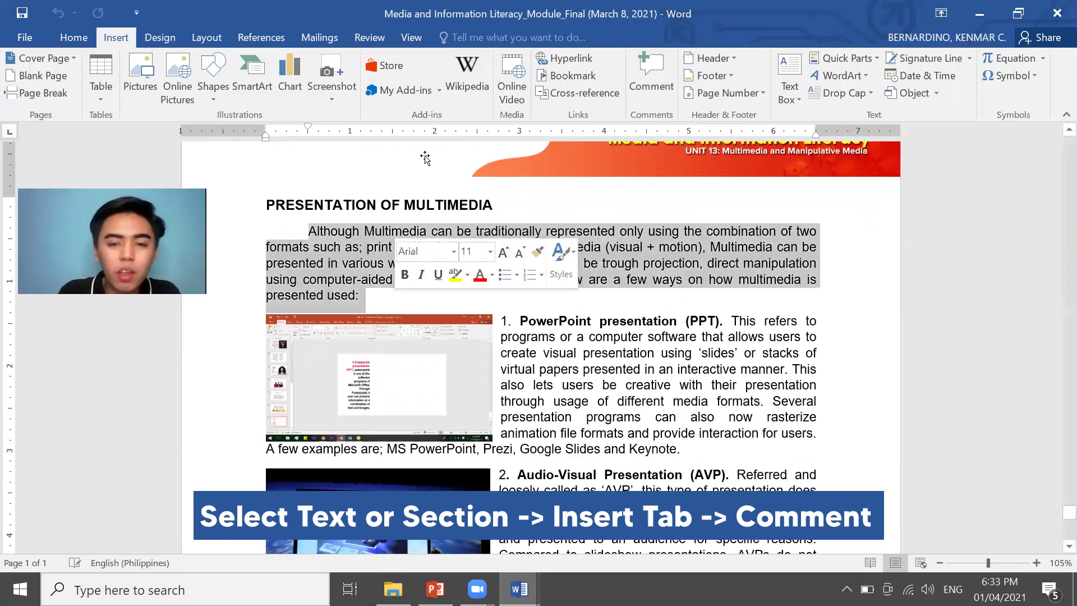
click(664, 85)
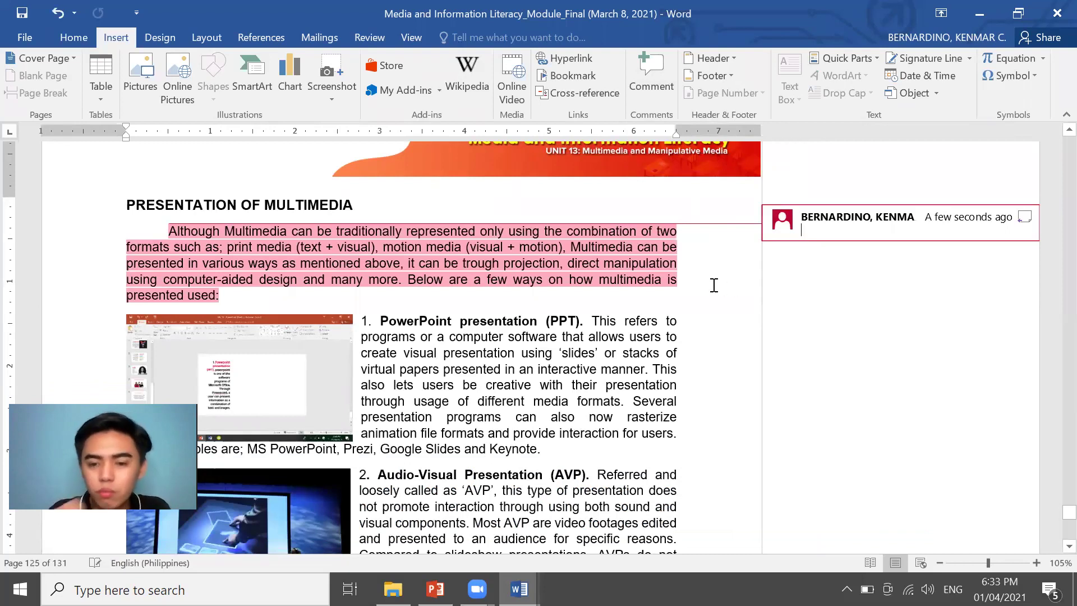
Copy the "Presentation of Multimedia" page, from its heading through the Eye gaze Systems item, into the blank Document1
click(149, 168)
drag(127, 205, 652, 476)
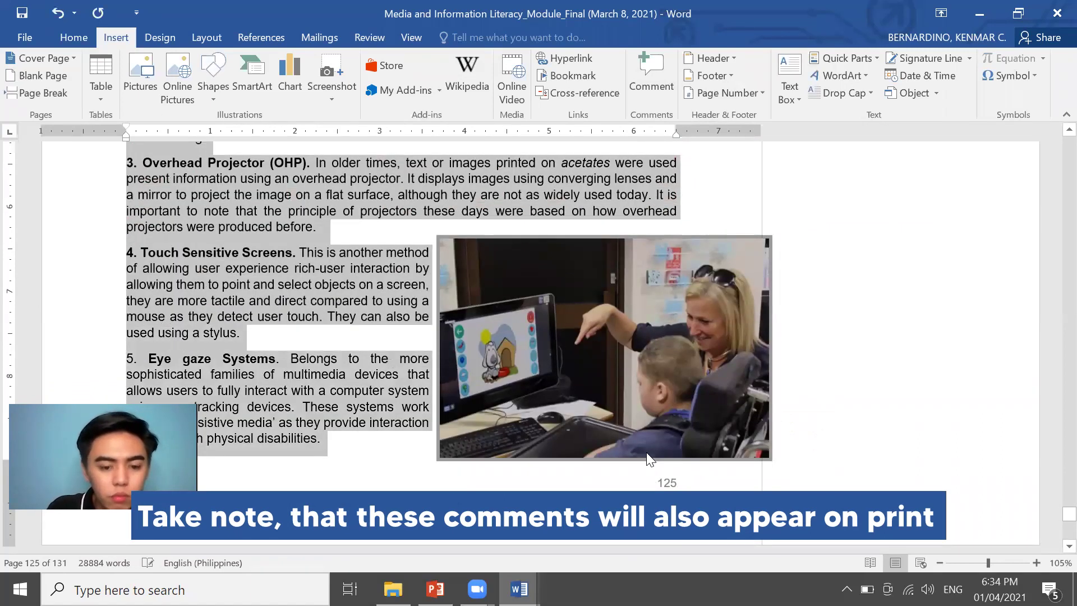
key(alt+Tab)
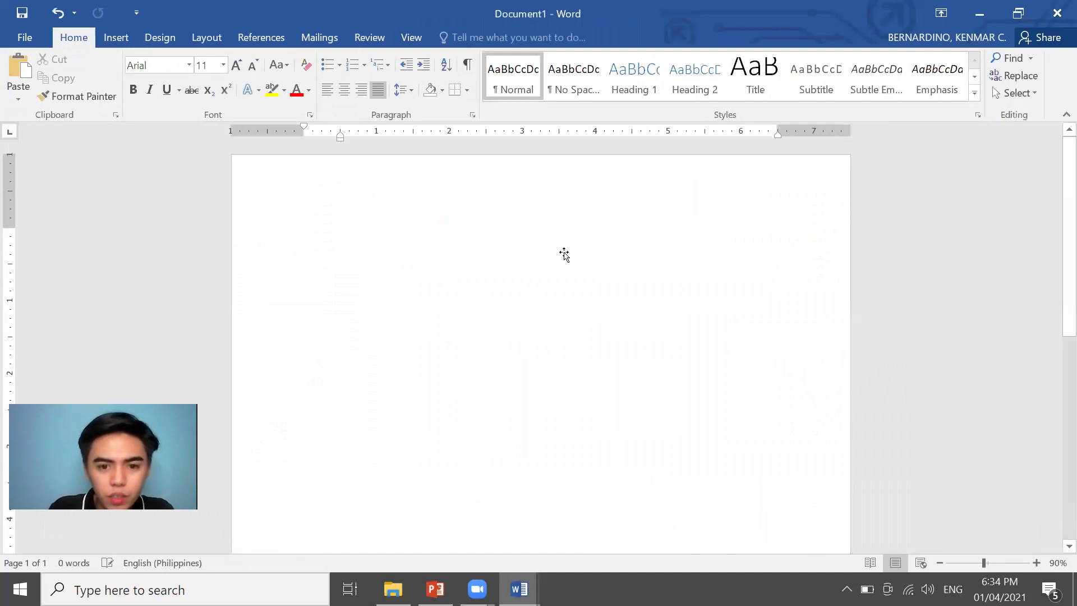
key(ctrl+v)
scroll(576, 260, up, 12)
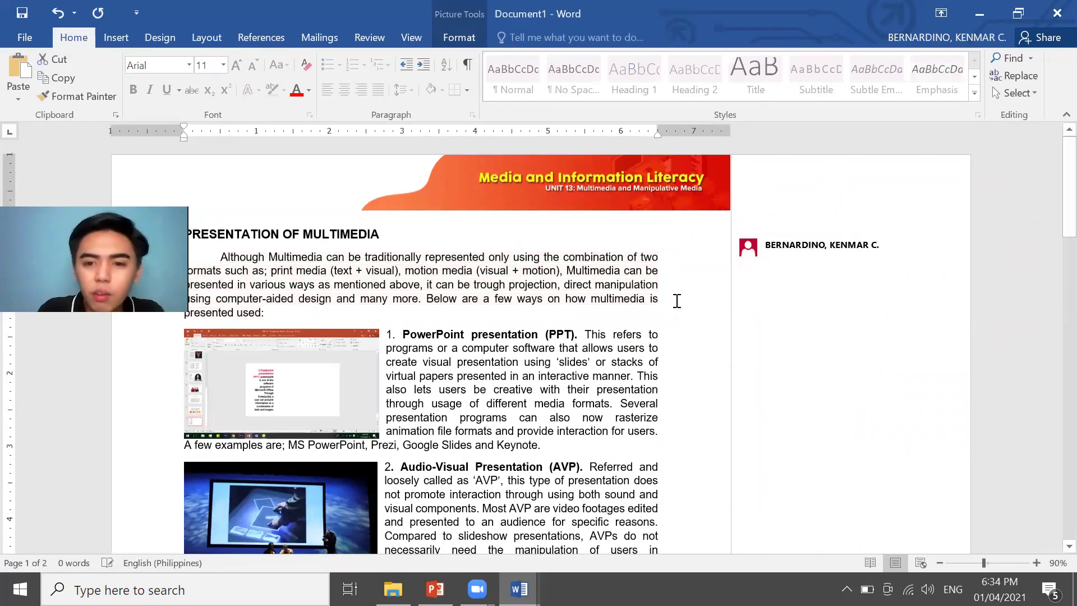
Fill in the introductory paragraph's comment with the text "Kindly revise this section and make it shorter"
click(831, 251)
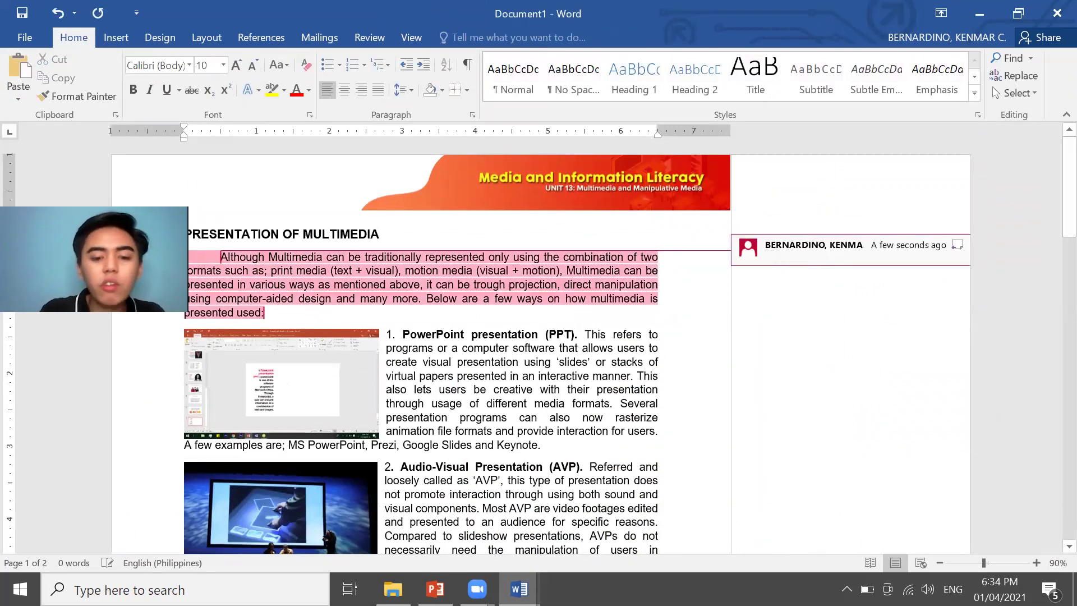
text(Insert comments.....)
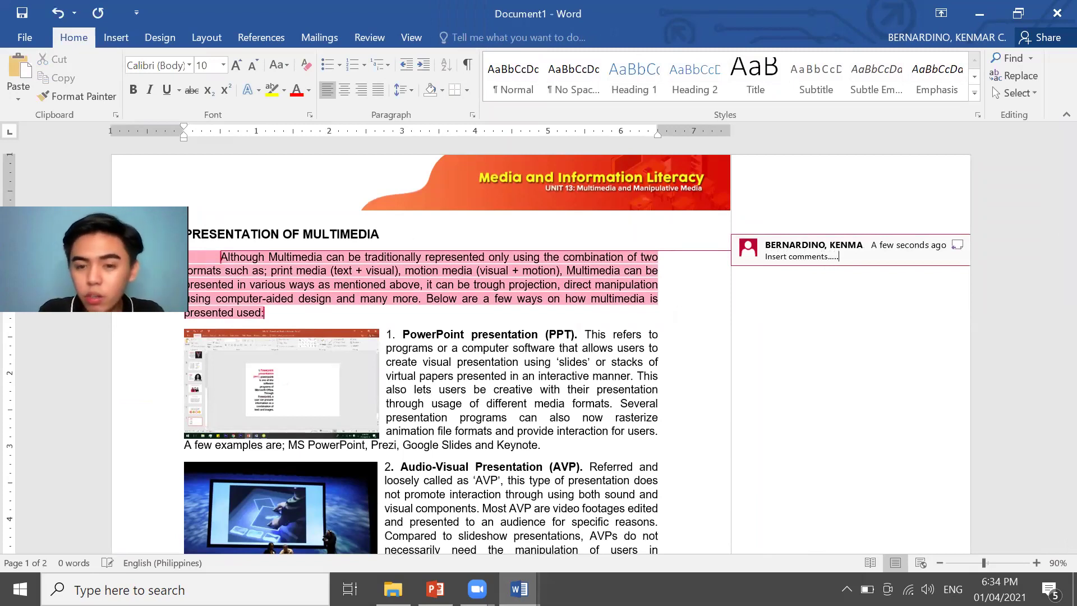
triple_click(773, 258)
text(Kindl)
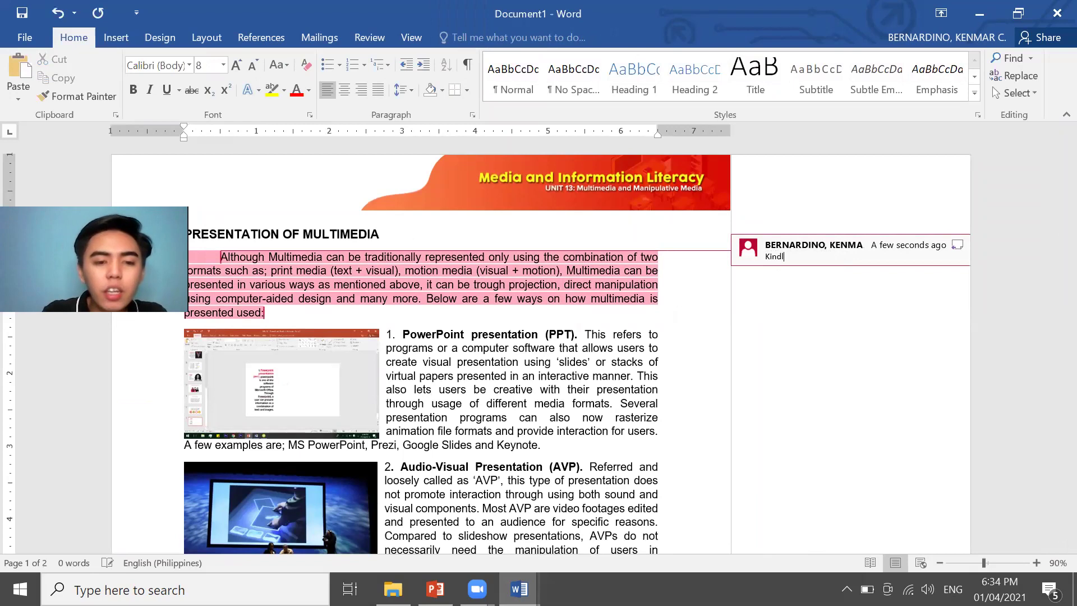
text(y revise this )
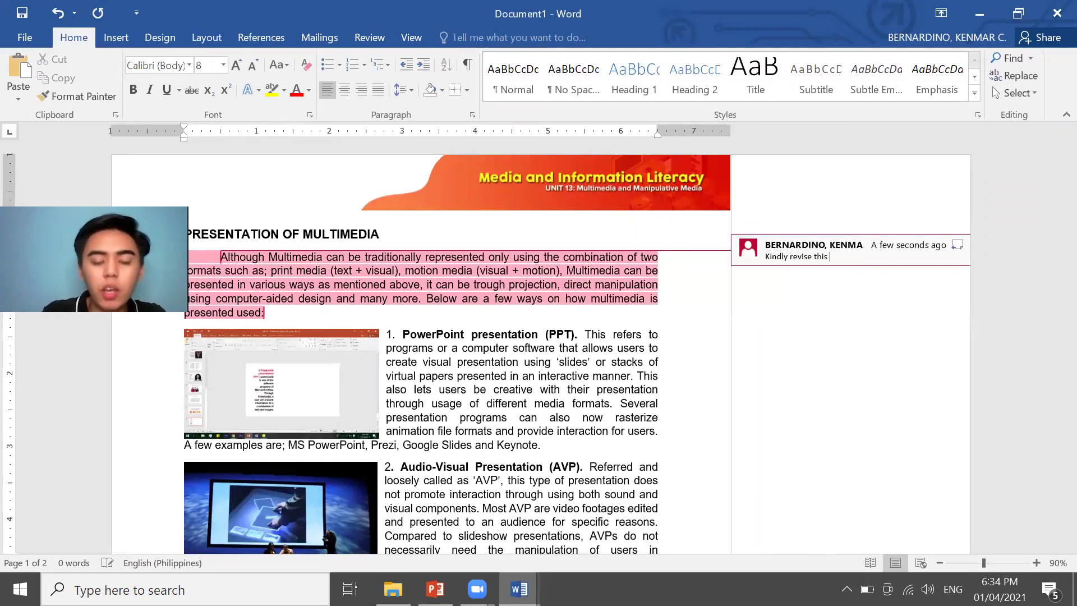
text(section aand ad)
key(BackSpace)
key(BackSpace)
key(BackSpace)
key(BackSpace)
key(BackSpace)
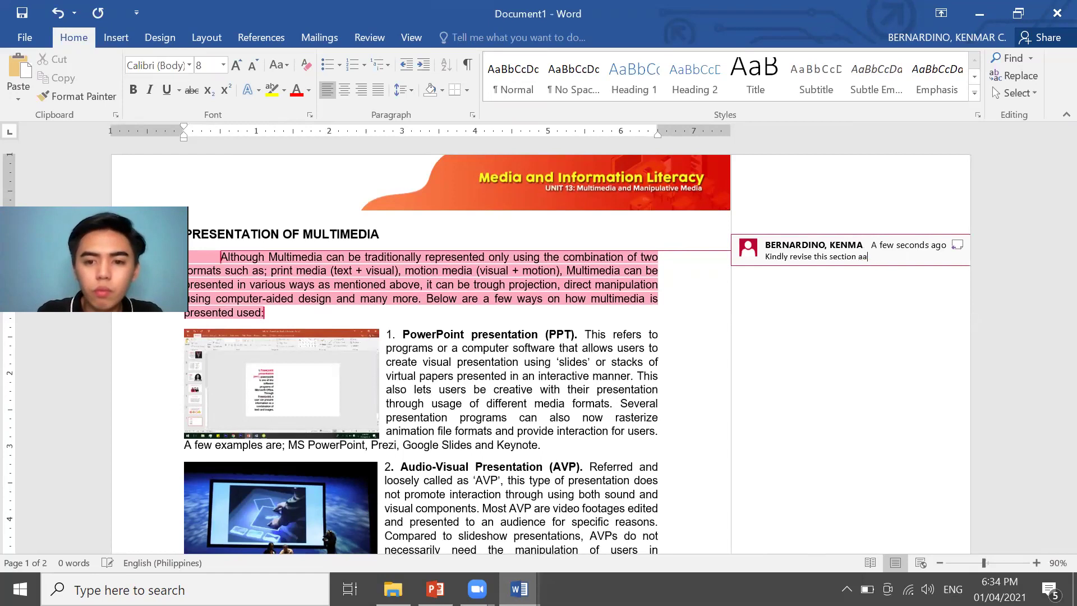
text(make it shorter)
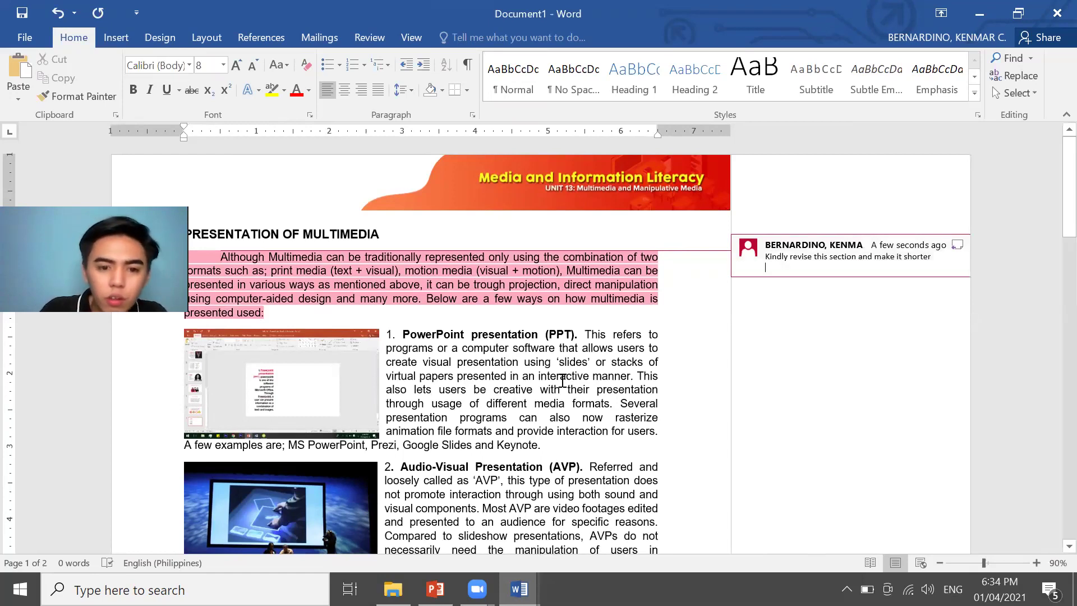
click(524, 361)
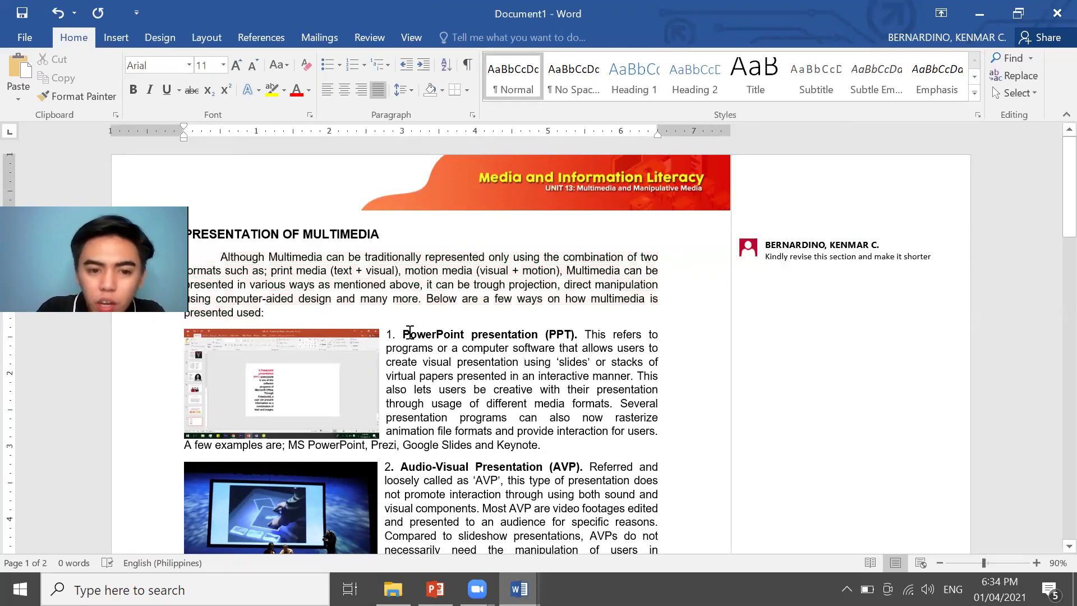
Add a comment reading "Do not format in this bold" to the bold title "PowerPoint presentation (PPT)." in item 1
drag(403, 335, 573, 333)
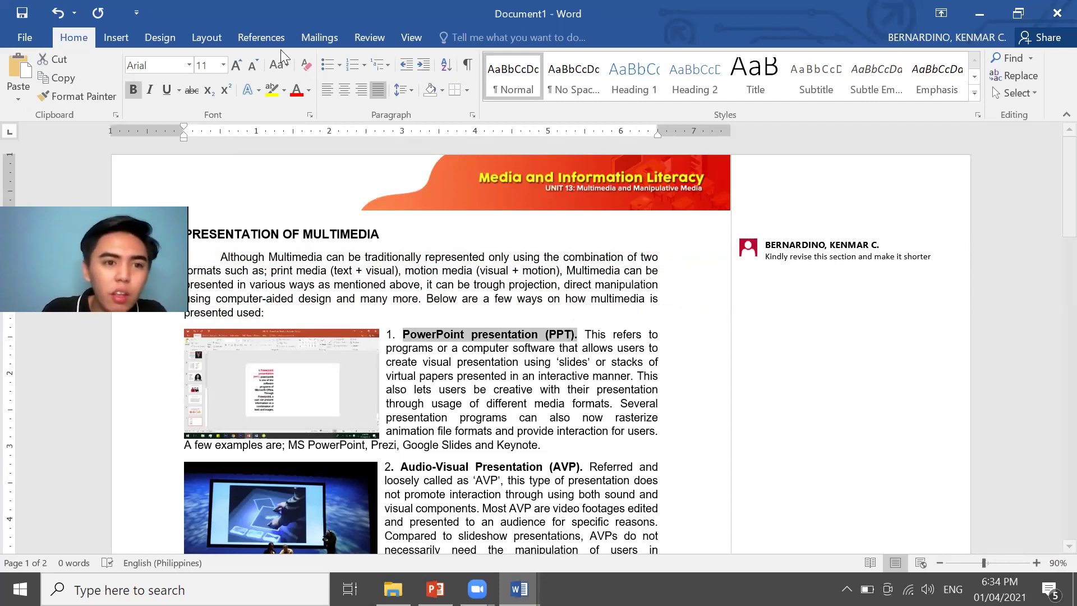
click(111, 38)
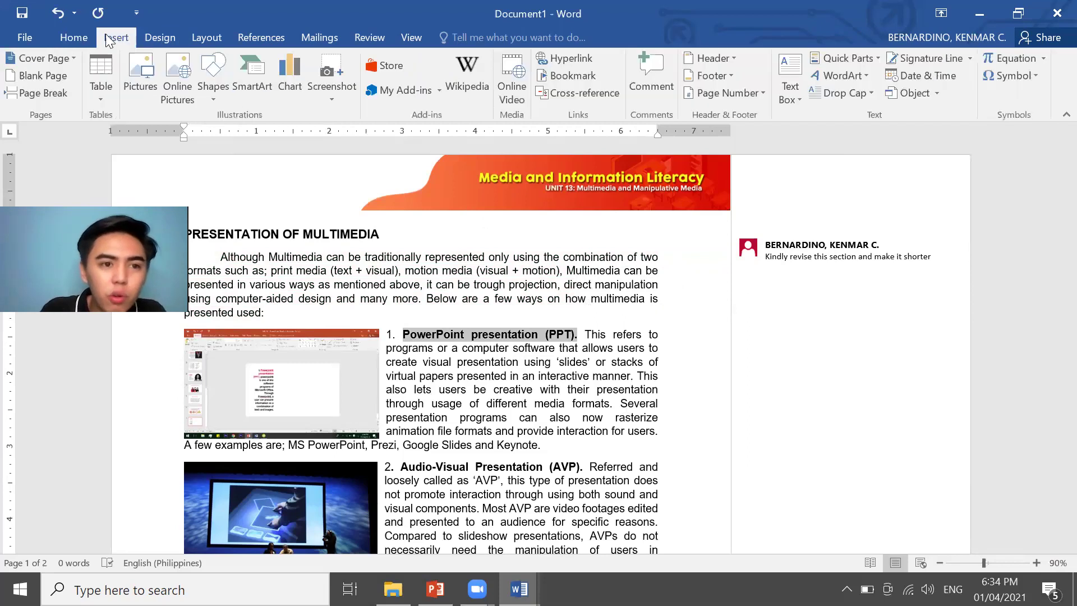
click(651, 76)
text(M)
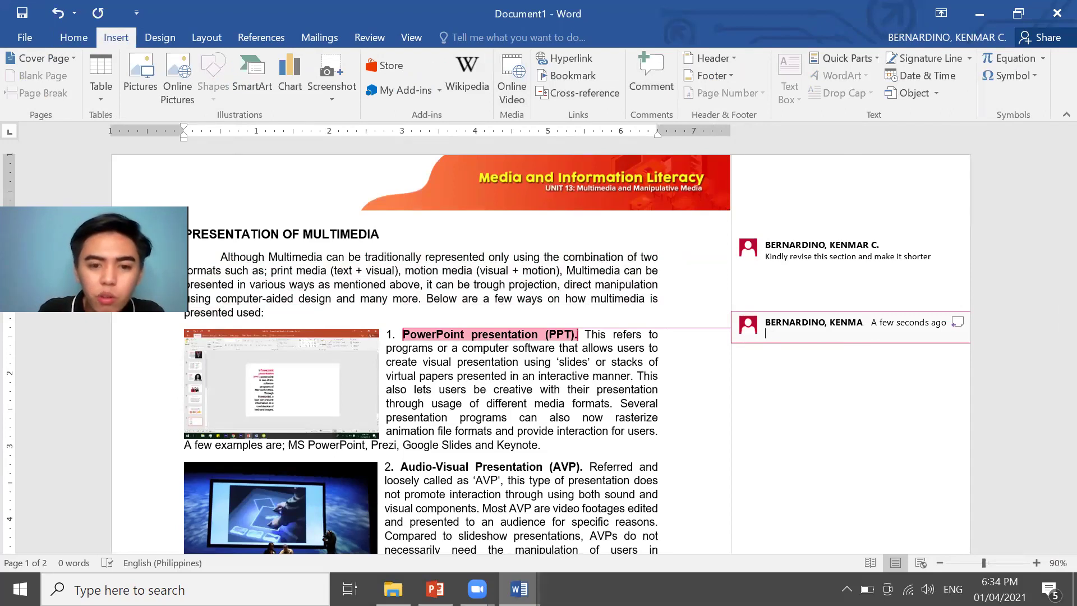
text(DO NO)
key(BackSpace)
key(BackSpace)
key(BackSpace)
key(BackSpace)
text(o)
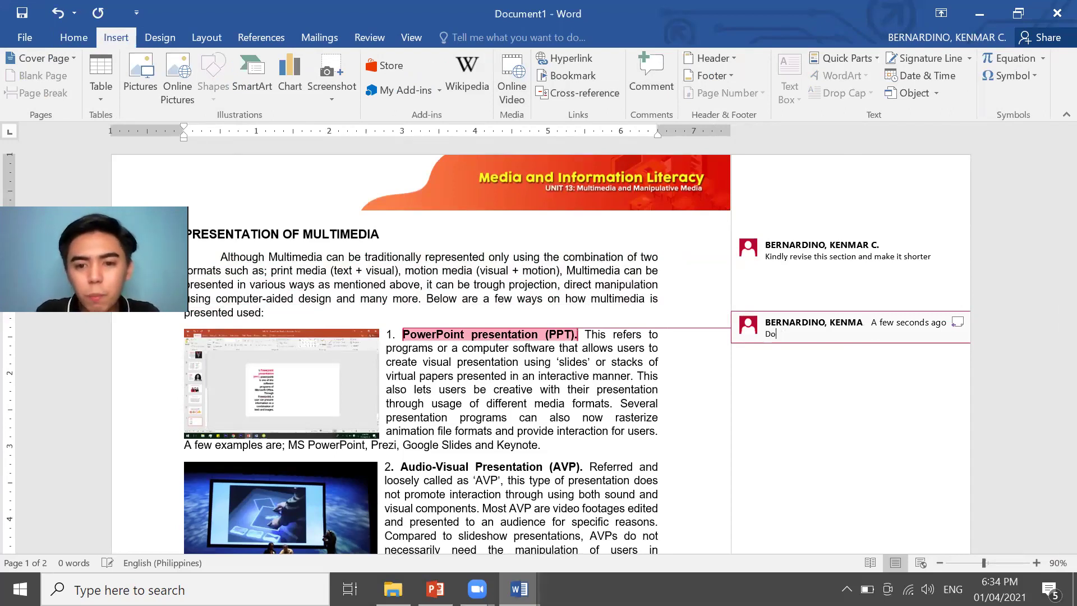
text( not for)
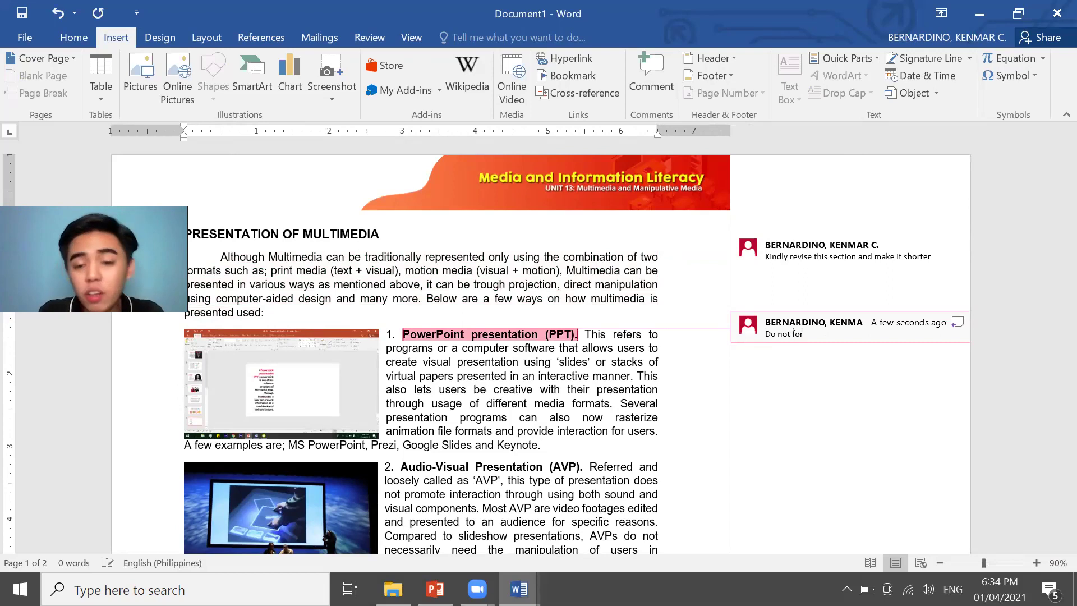
text(mat in this bold)
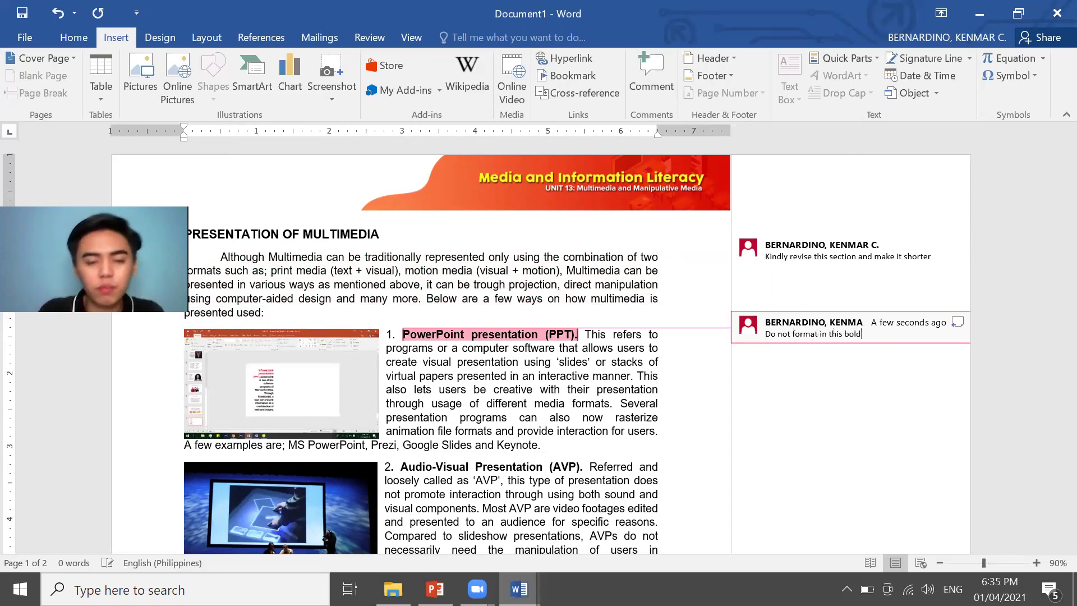
click(406, 403)
Add a comment reading "Make this appear larger" to the bold title "Audio-Visual Presentation (AVP)." in item 2
scroll(523, 455, down, 2)
drag(401, 396, 583, 397)
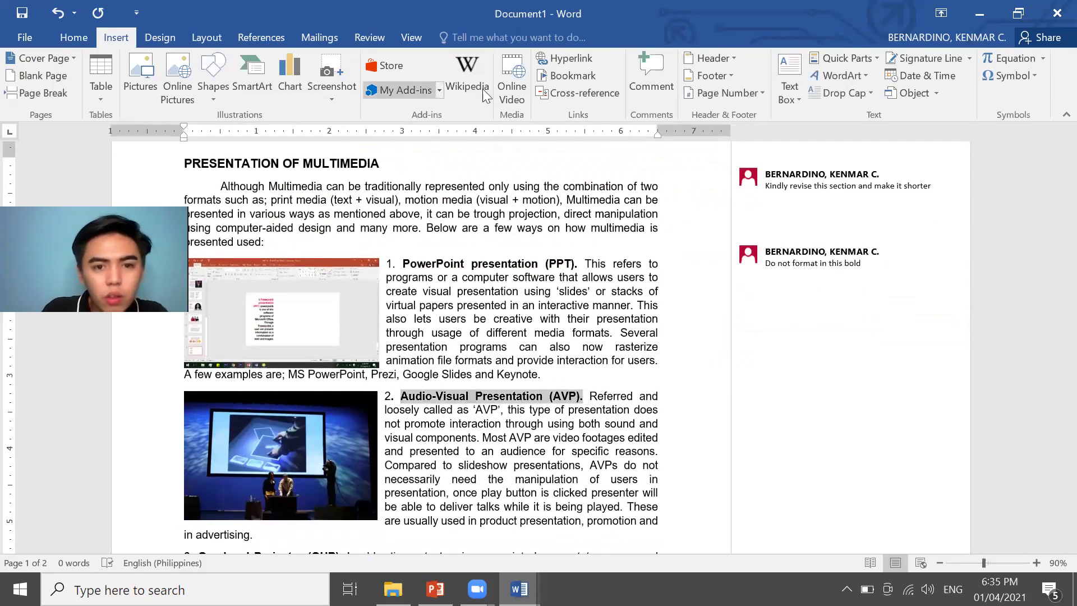
click(651, 78)
text(Make headers)
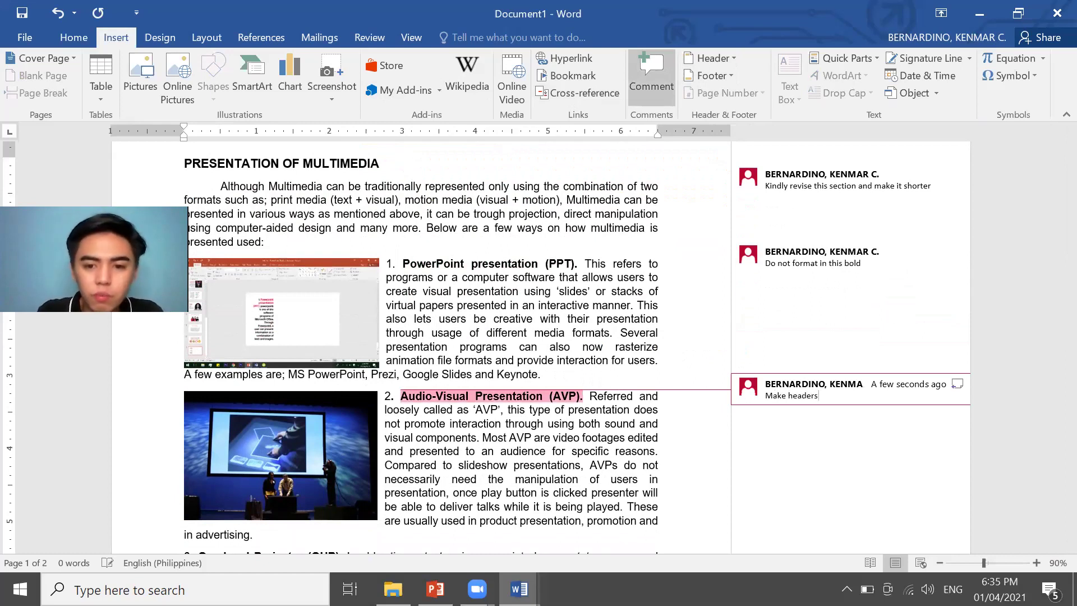
key(BackSpace)
key(BackSpace)
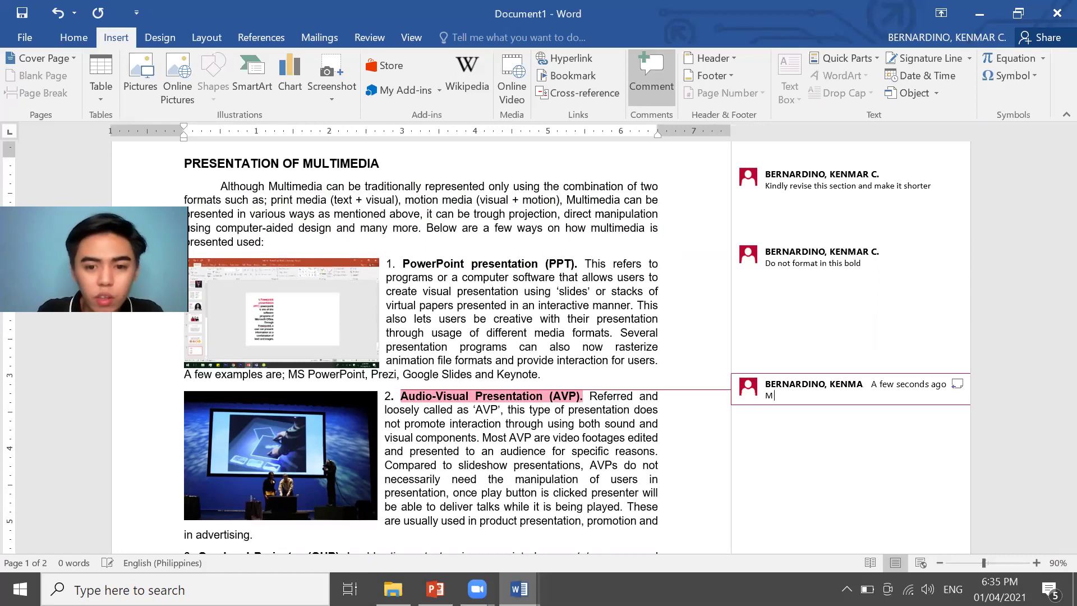
text(ake this )
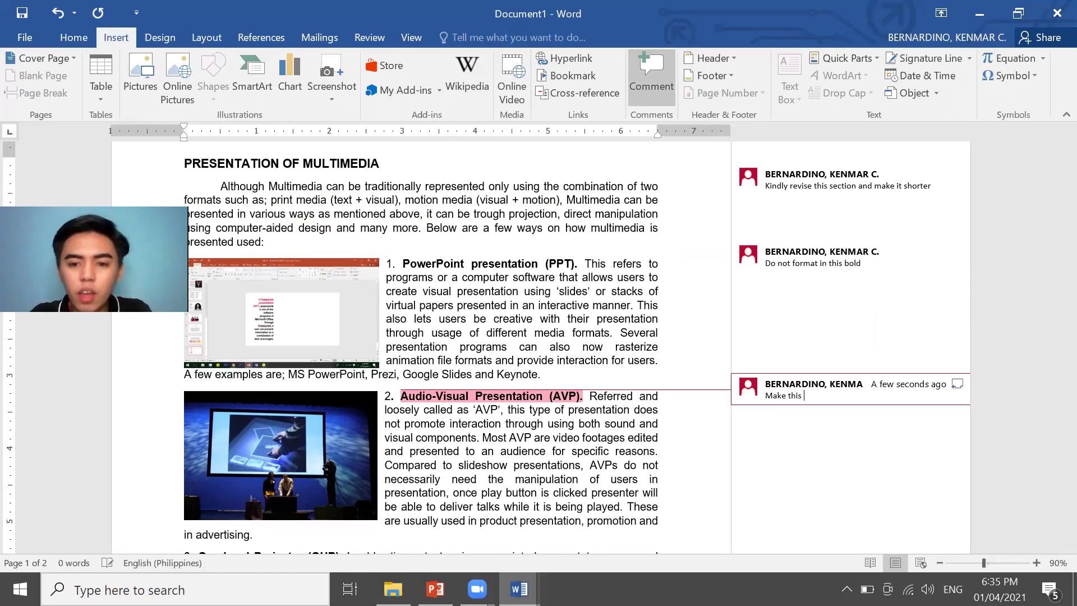
text(appear larger)
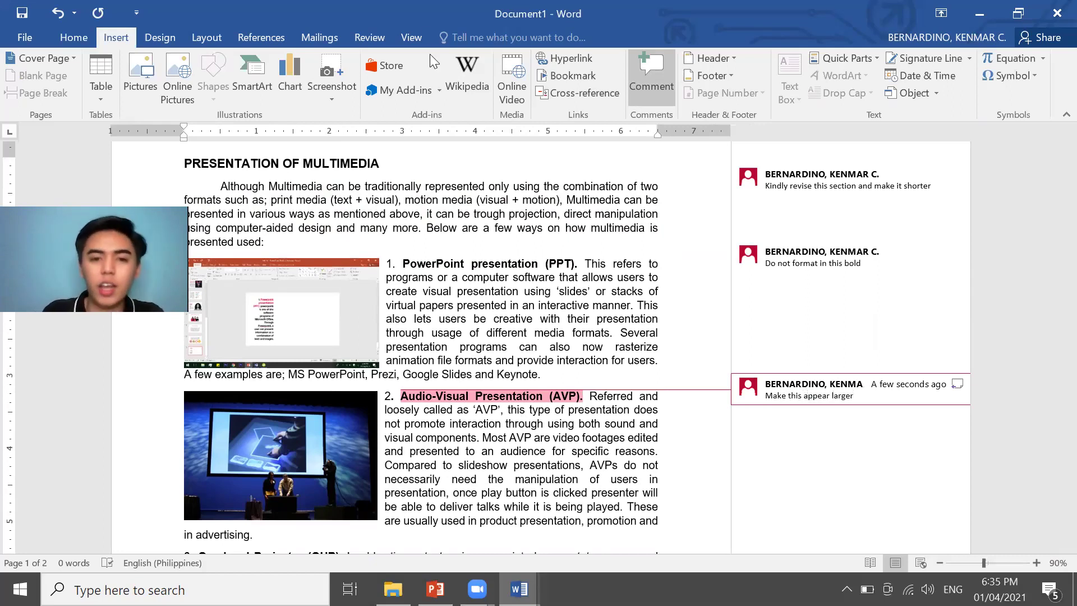
click(572, 228)
scroll(874, 252, up, 2)
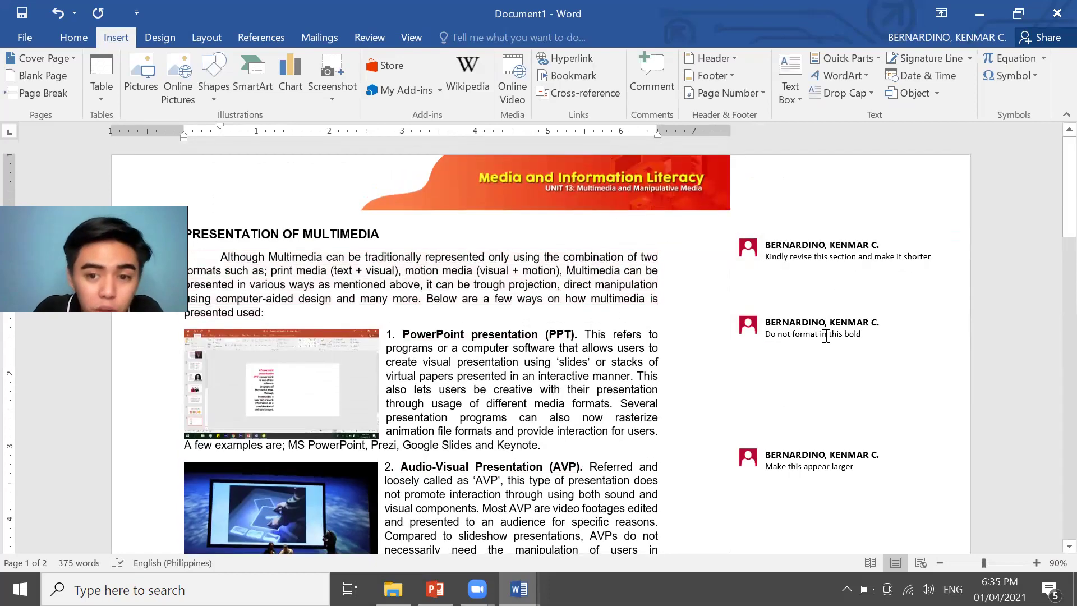
click(816, 330)
click(822, 465)
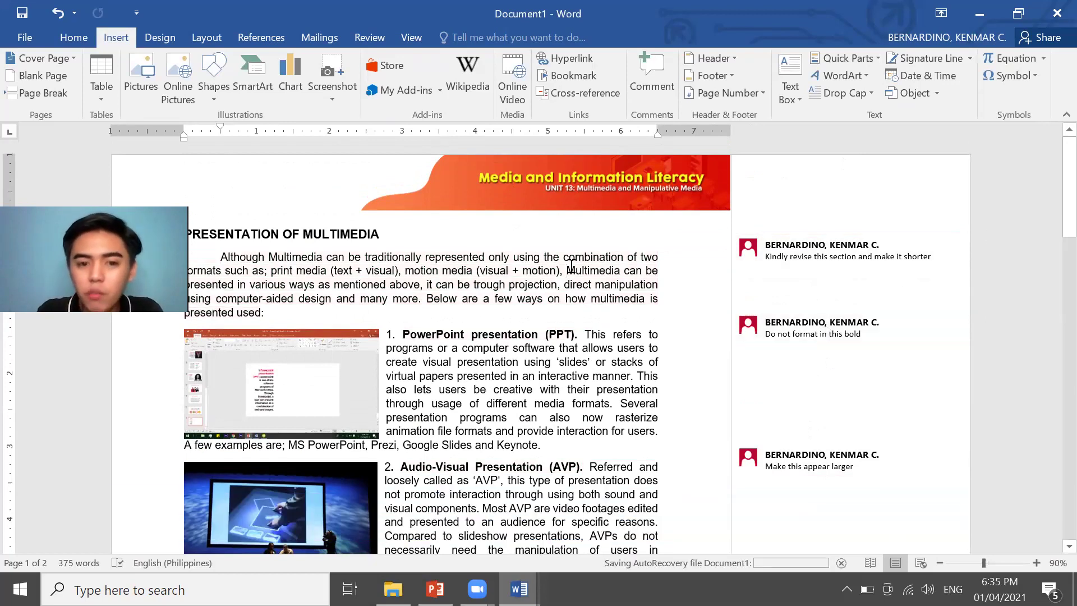
Open the print preview and zoom it to 71% to examine how the comments print beside the page
key(ctrl+p)
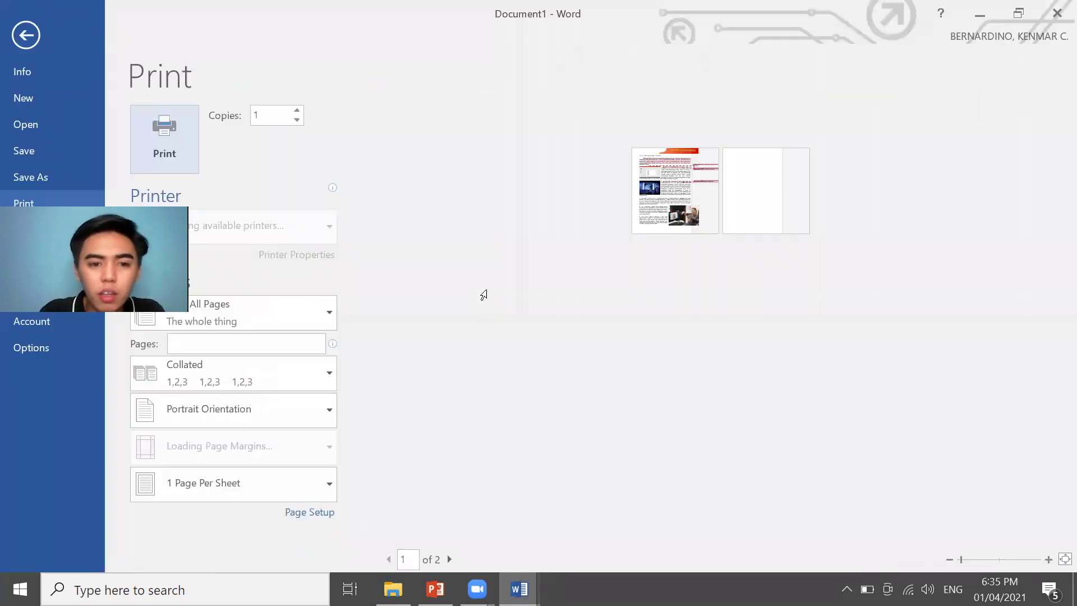
click(1003, 559)
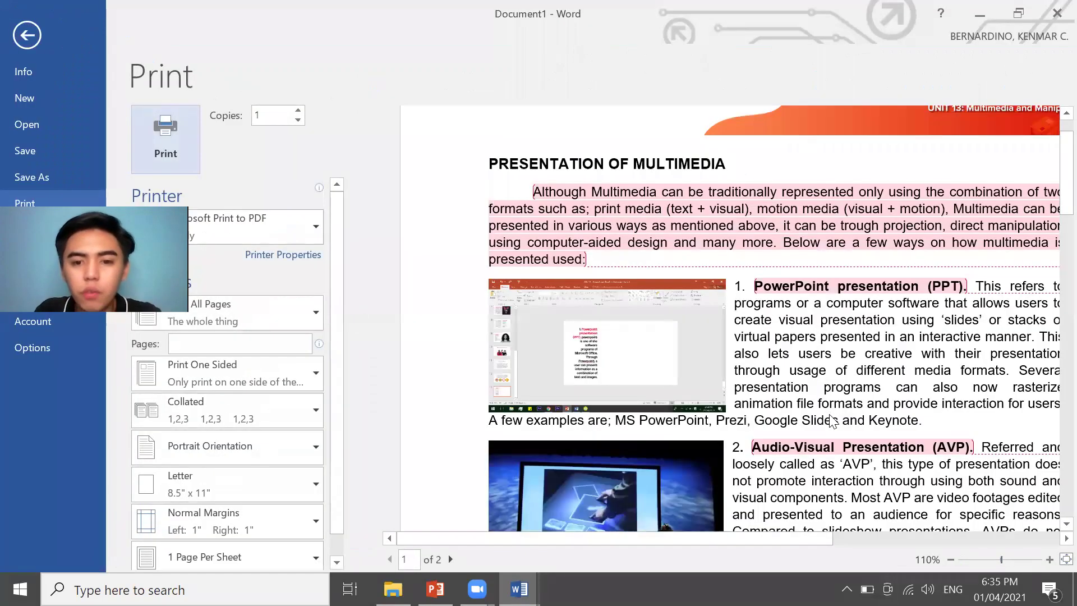
scroll(954, 312, up, 1)
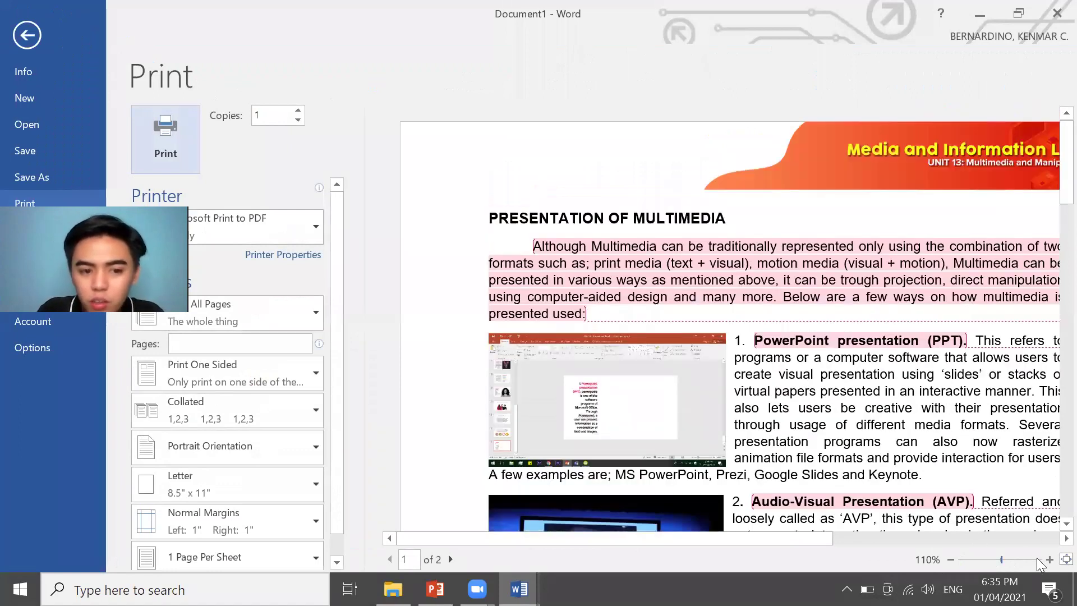
drag(1001, 559, 986, 559)
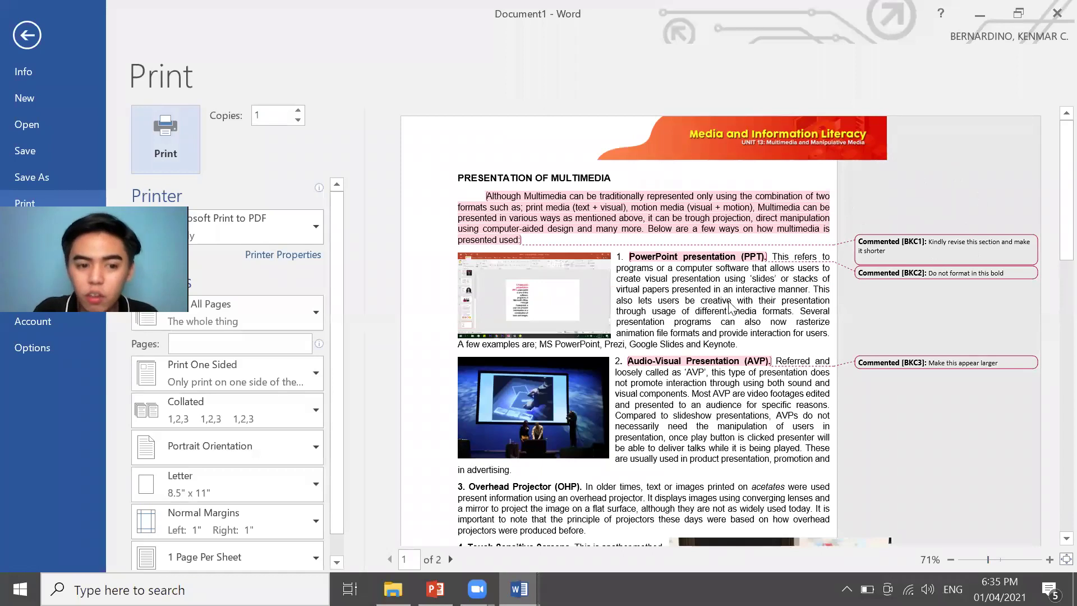
scroll(963, 283, down, 5)
scroll(956, 282, up, 5)
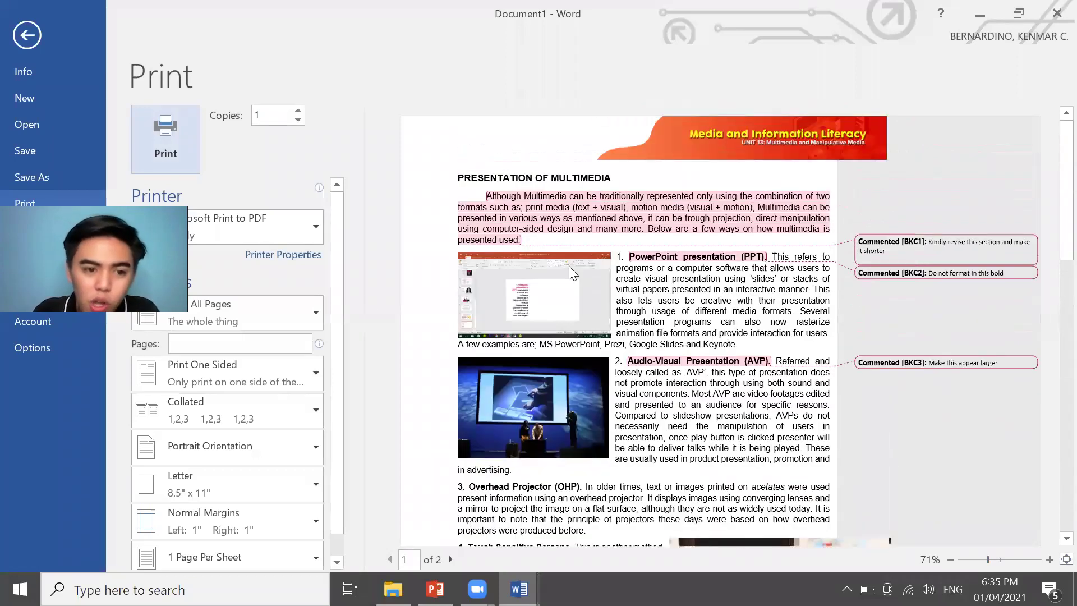
Look through the print range choices and the other print settings, and return to the document without printing
click(288, 307)
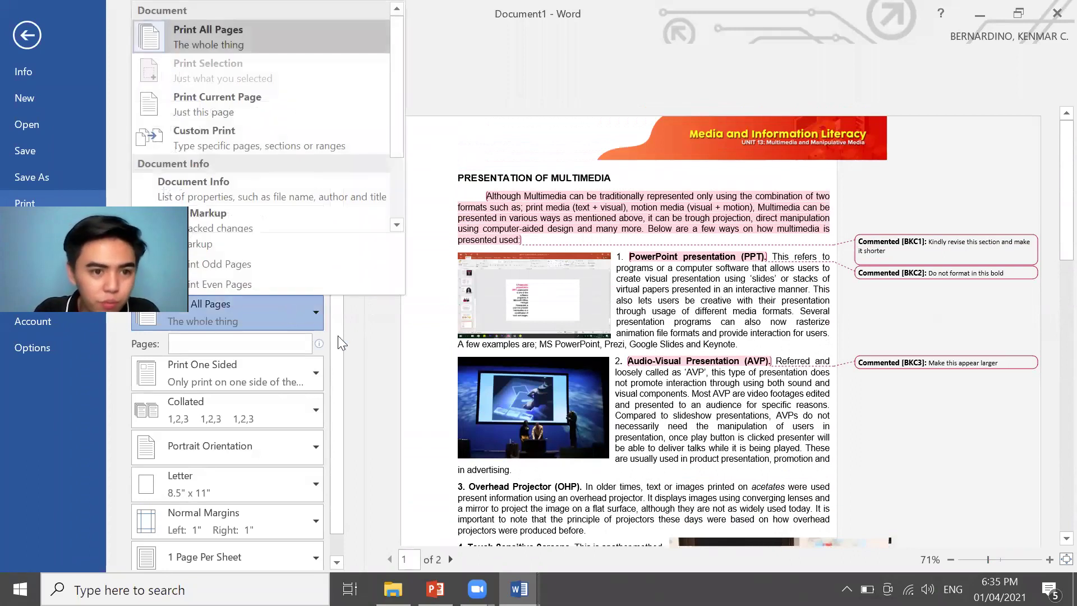
click(352, 342)
scroll(334, 356, down, 1)
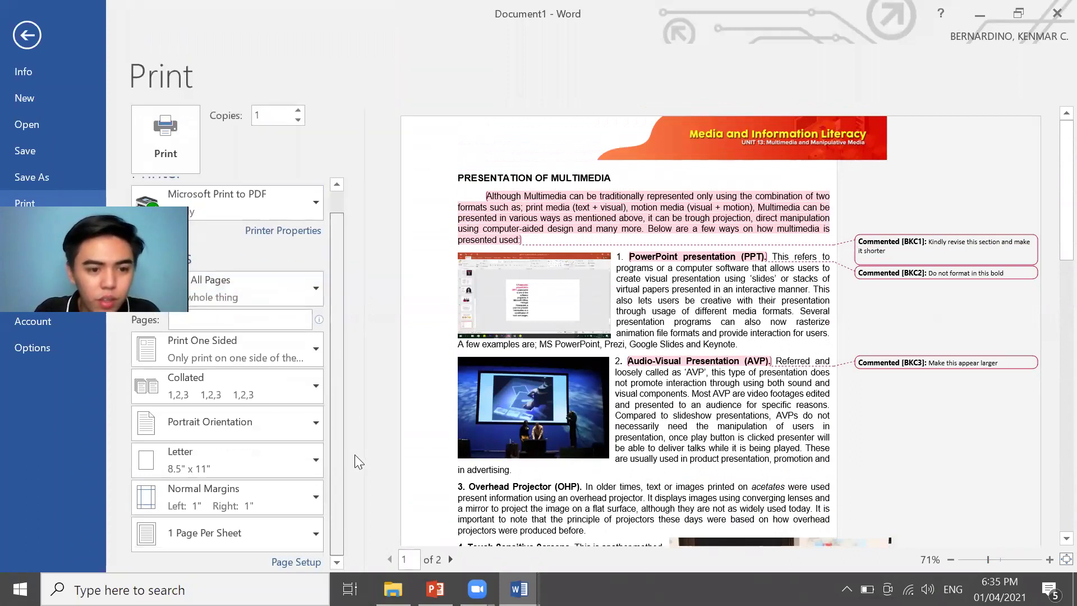
click(27, 35)
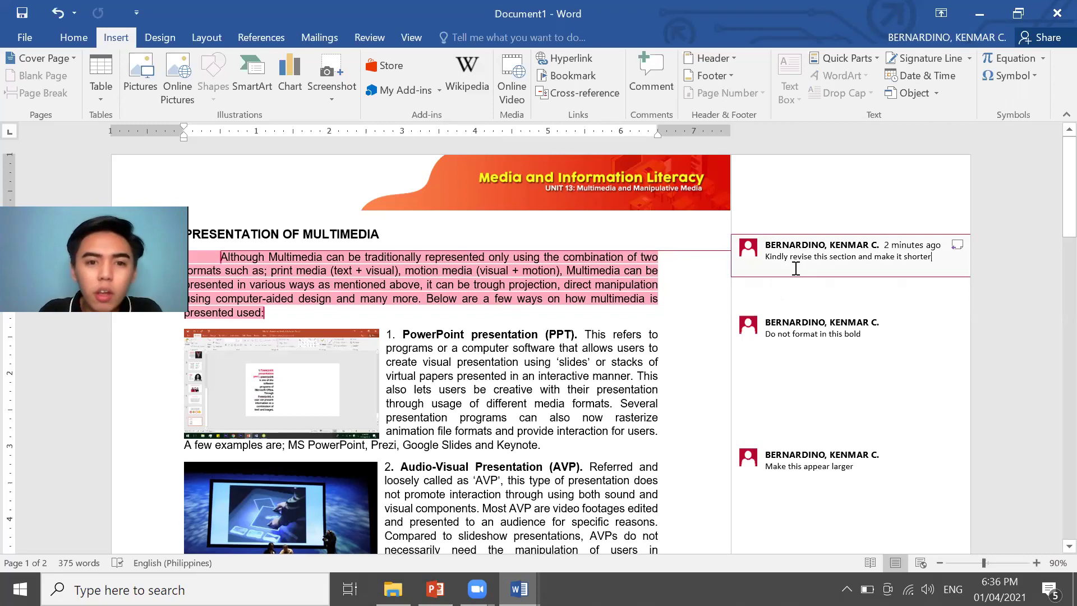
Delete the comments on the introductory paragraph and on the "PowerPoint presentation (PPT)." title
right_click(820, 252)
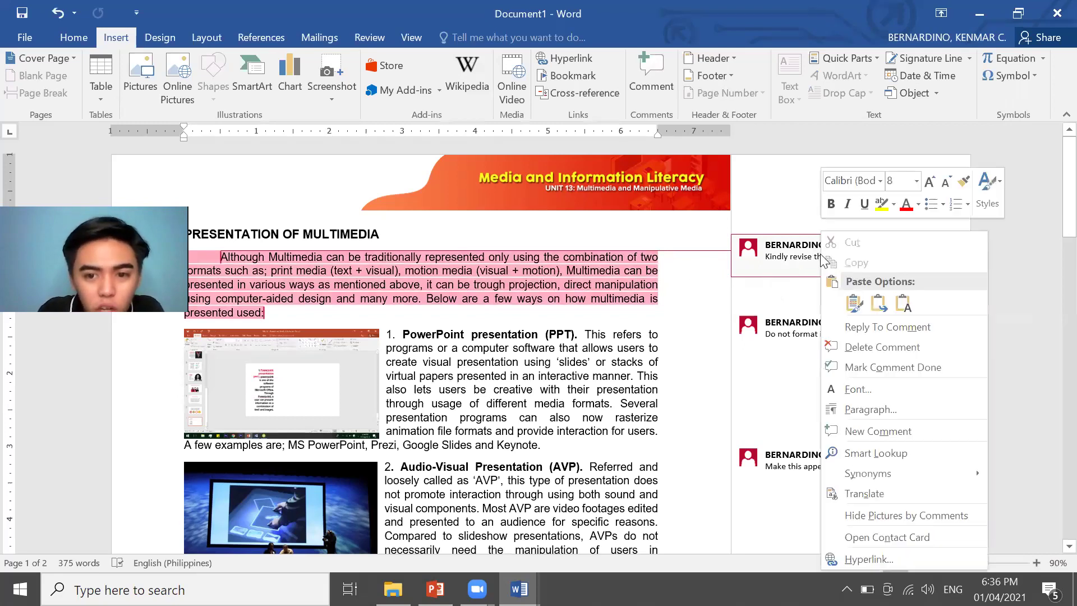
click(893, 347)
right_click(864, 333)
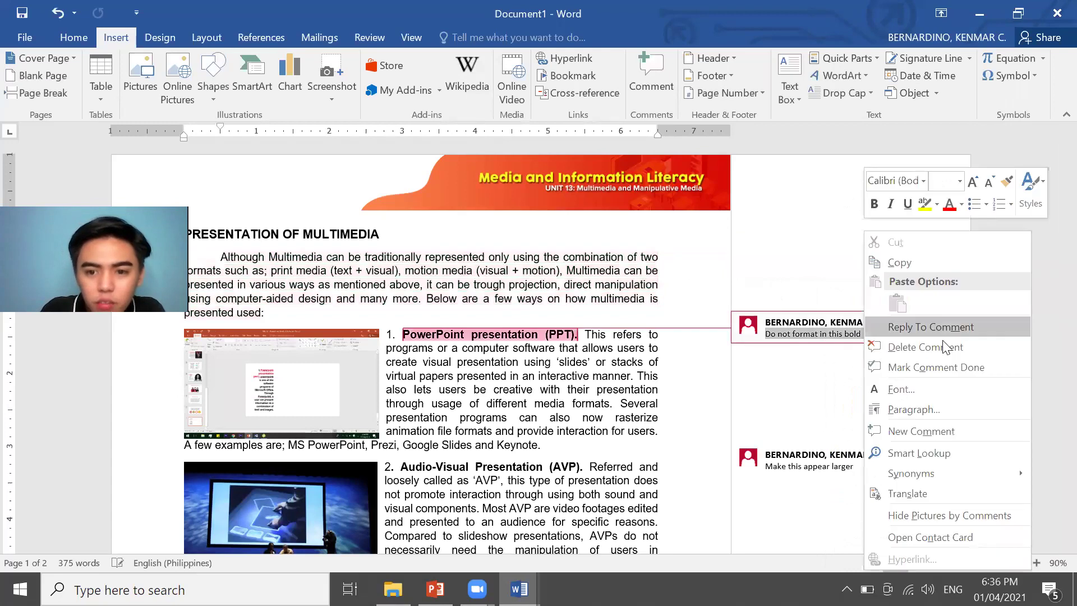
click(945, 346)
Mark the "Make this appear larger" comment on the Audio-Visual Presentation title as done
click(880, 459)
right_click(881, 463)
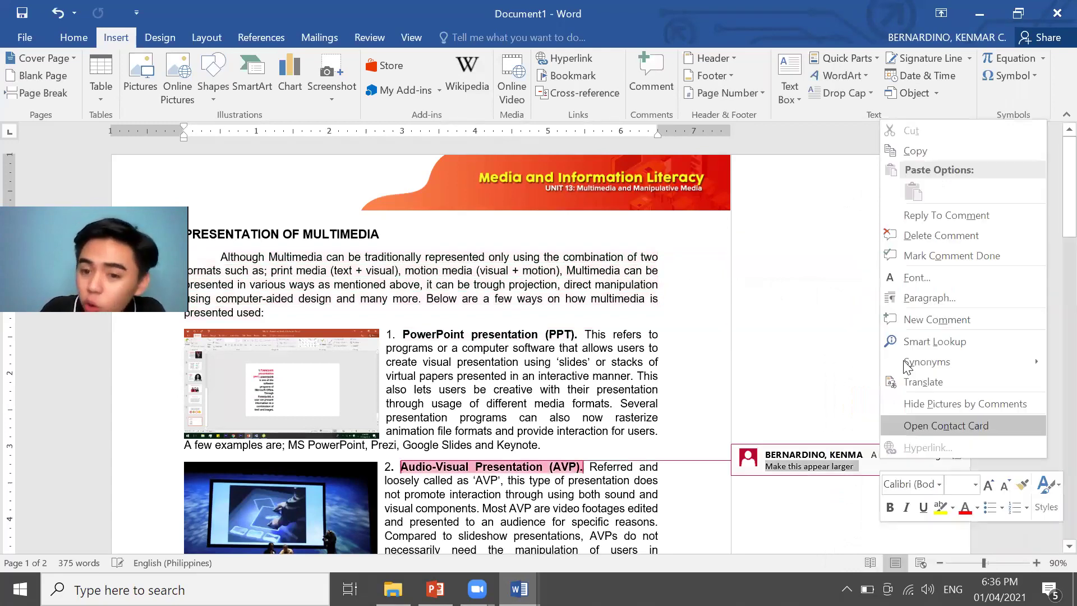
click(949, 256)
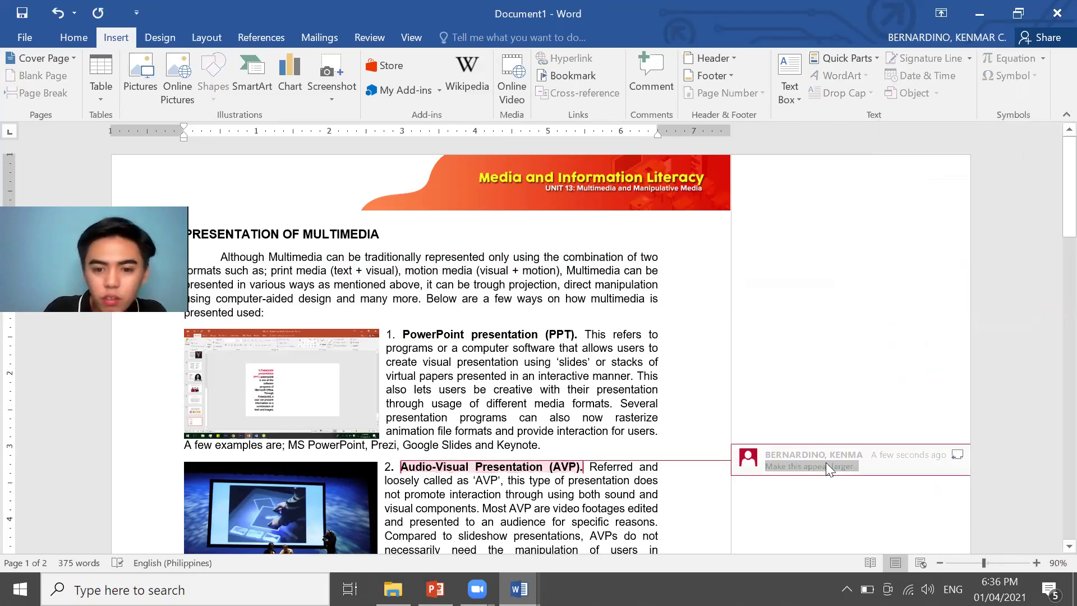
click(578, 459)
Add a comment reading "Unmarked finished comment" to the bold title "PowerPoint presentation (PPT)." in item 1
scroll(717, 455, down, 3)
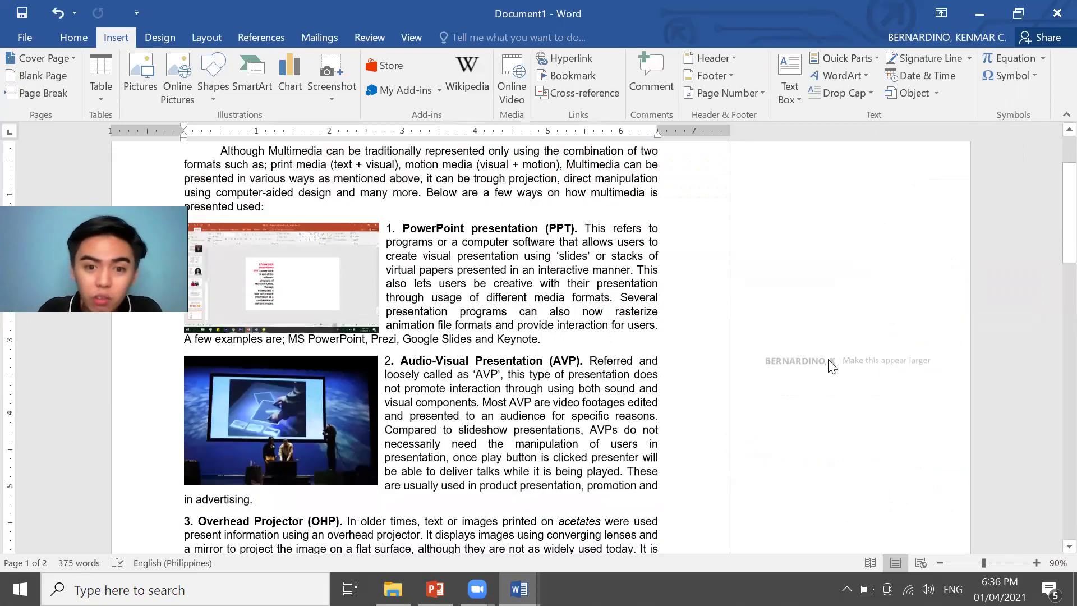
drag(403, 230, 585, 229)
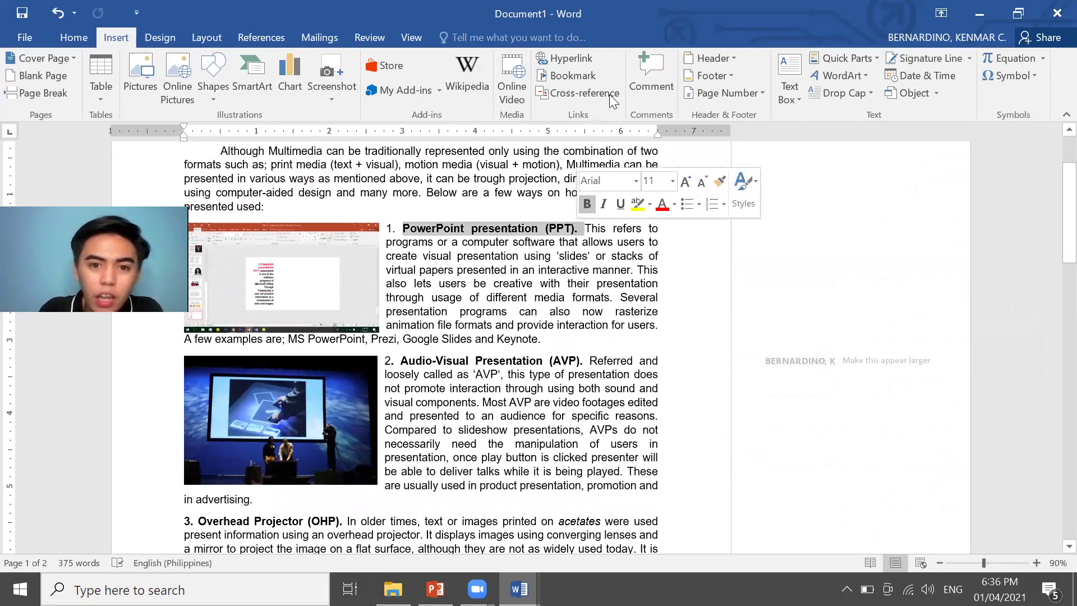
click(633, 95)
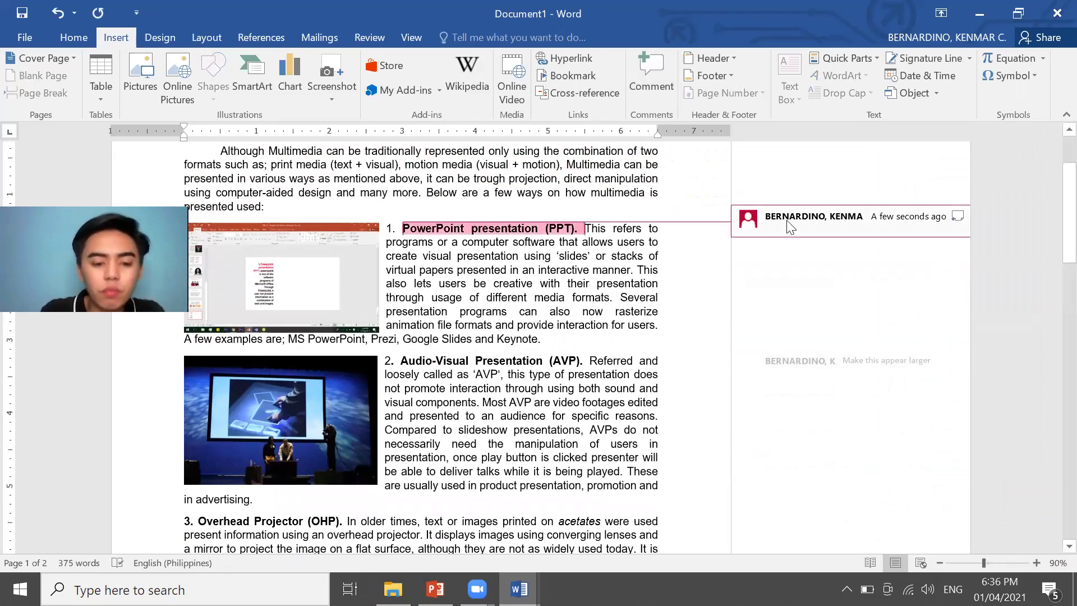
text(Unmarked)
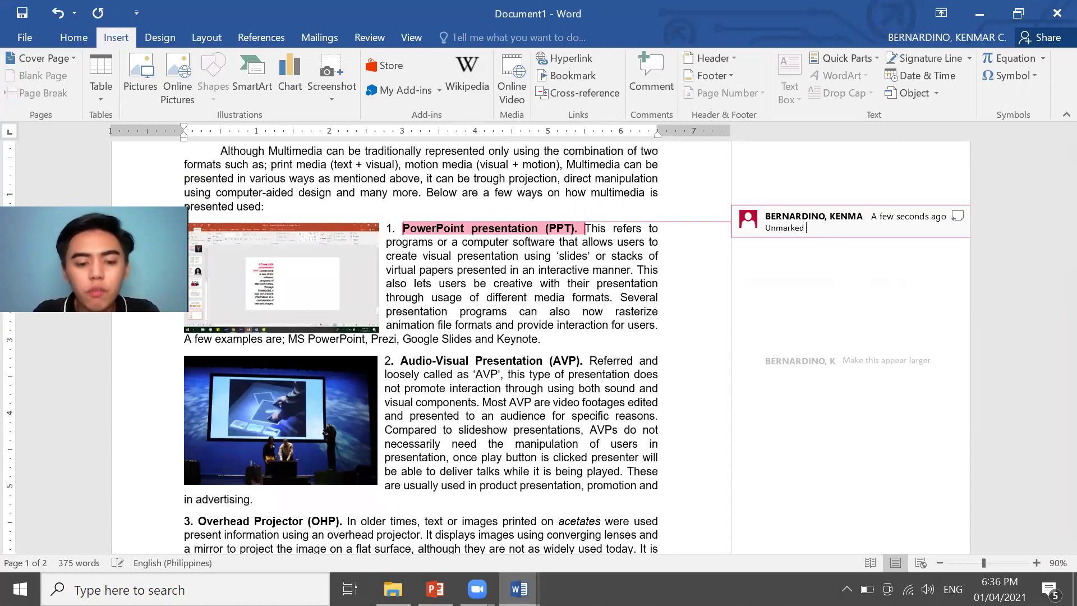
text( finished comment)
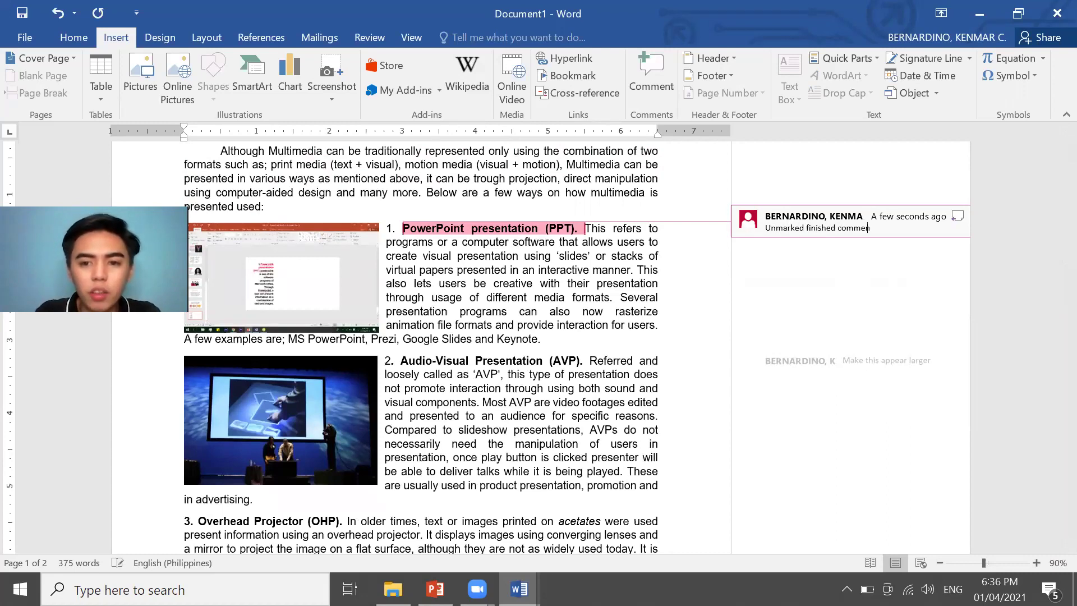
key(Return)
click(1021, 269)
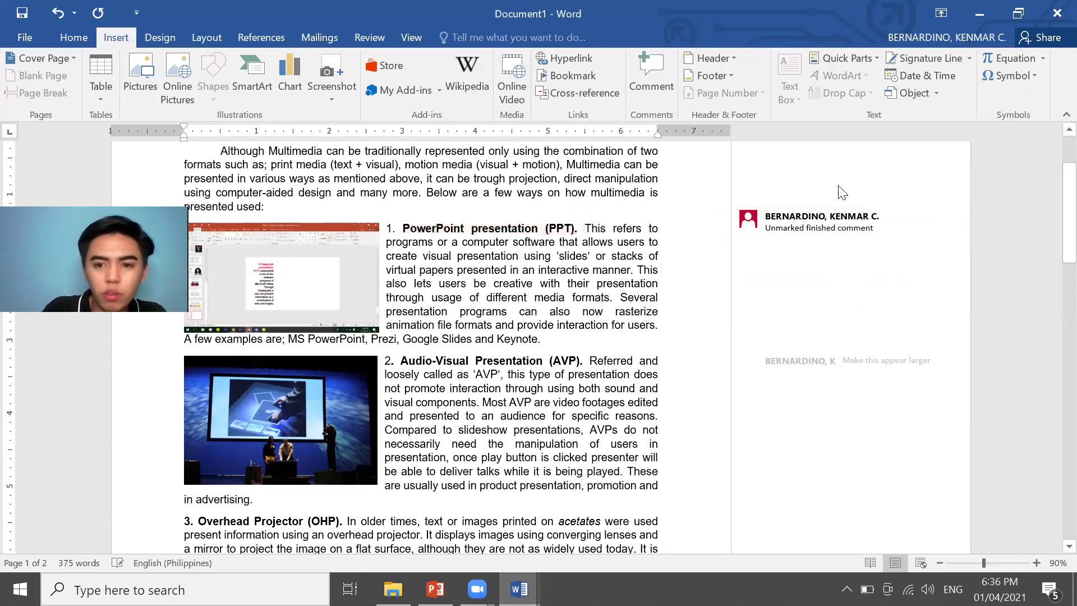
scroll(498, 216, up, 2)
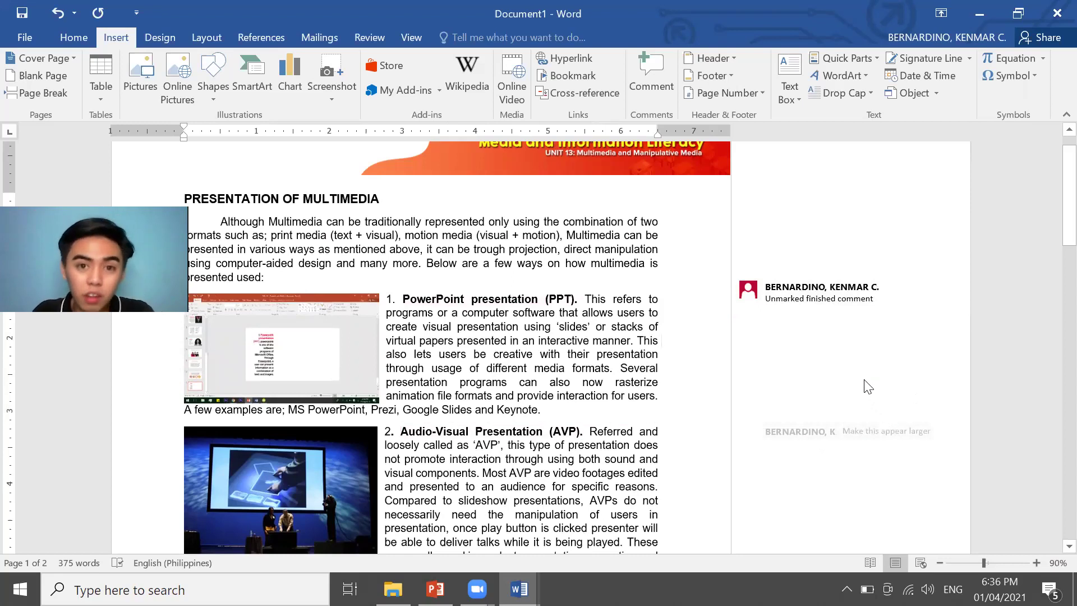
Switch to the PowerPoint slide show and advance it to slide 9, "Styles"
click(436, 589)
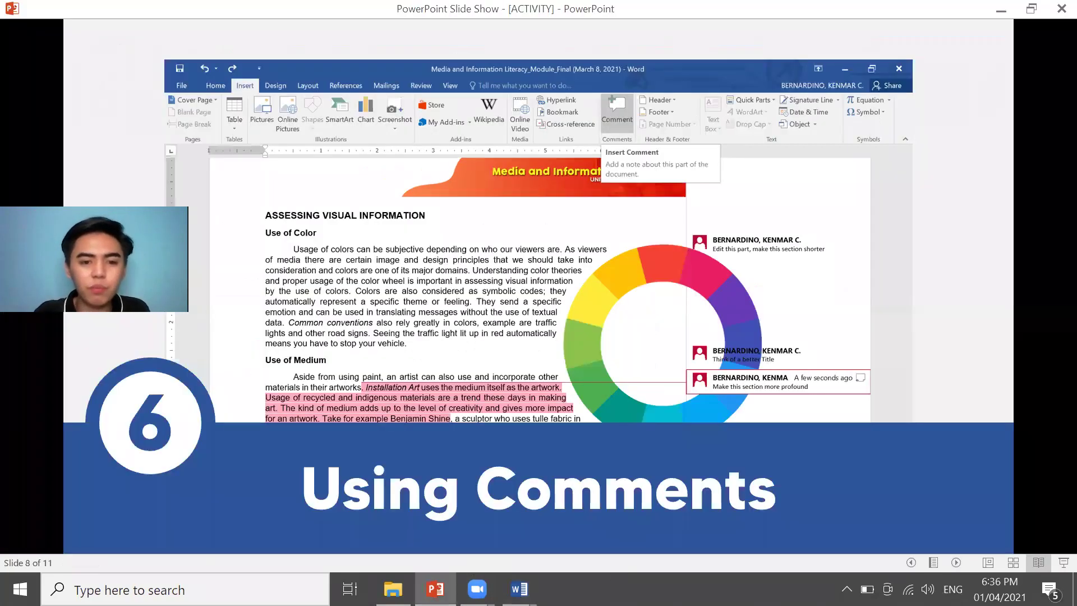
key(Right)
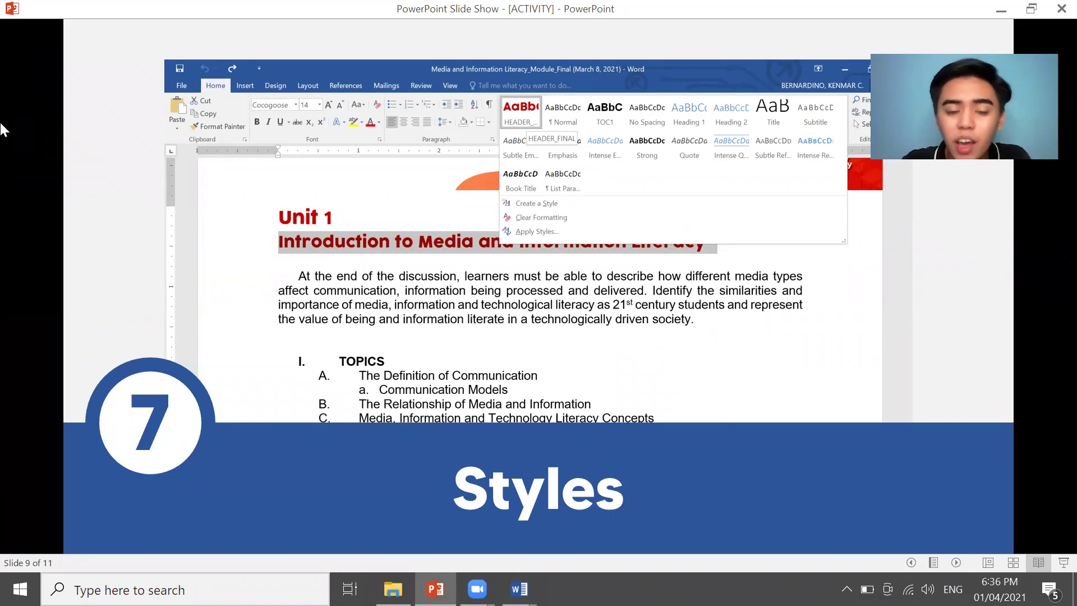
Switch back to Word and delete the entire content of Document1
key(alt+Tab)
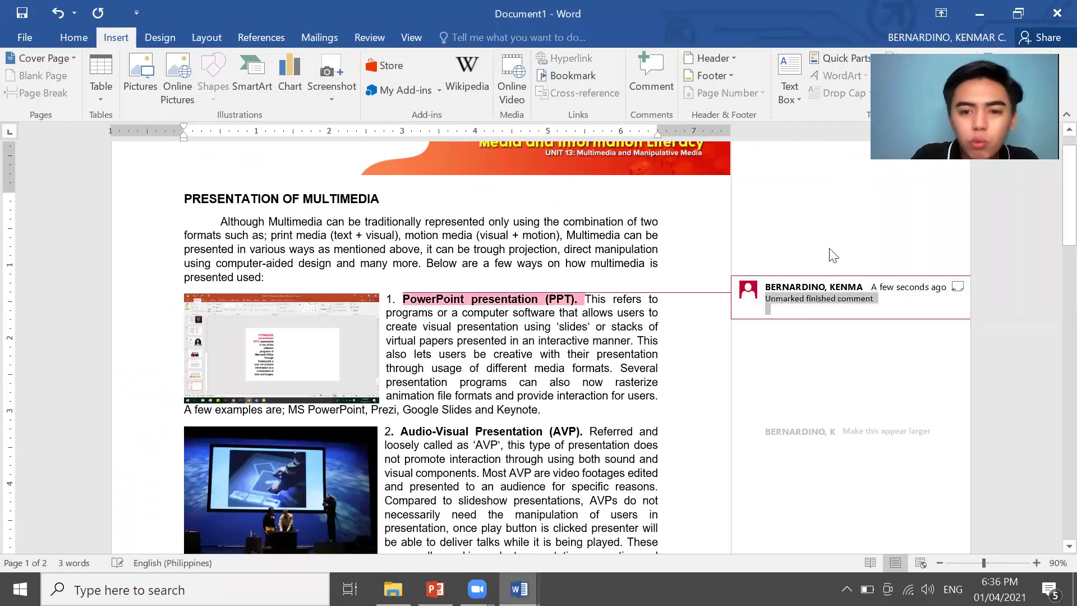
key(ctrl+a)
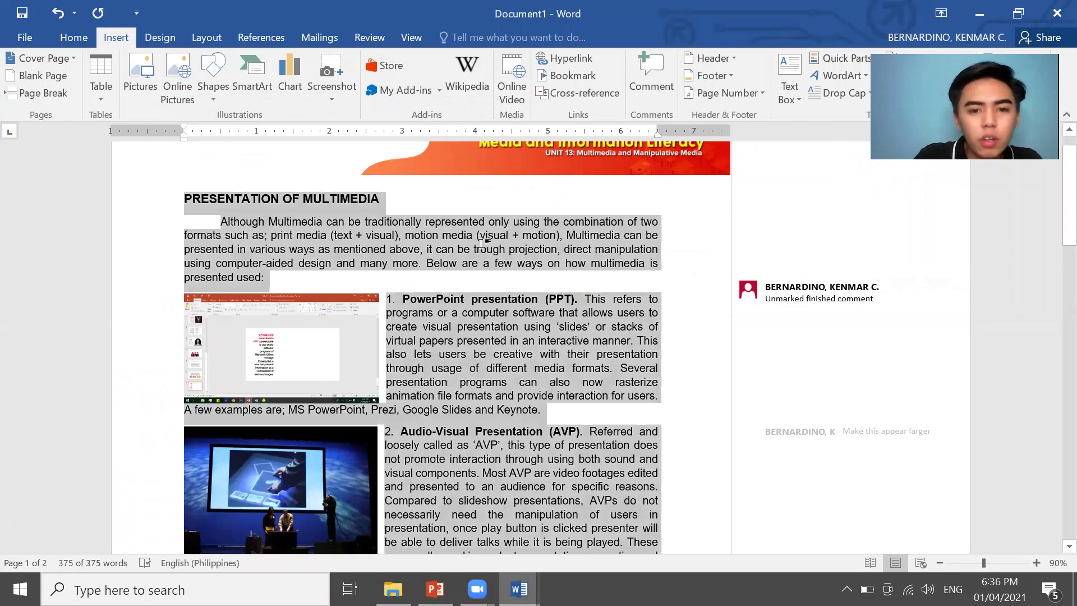
key(Delete)
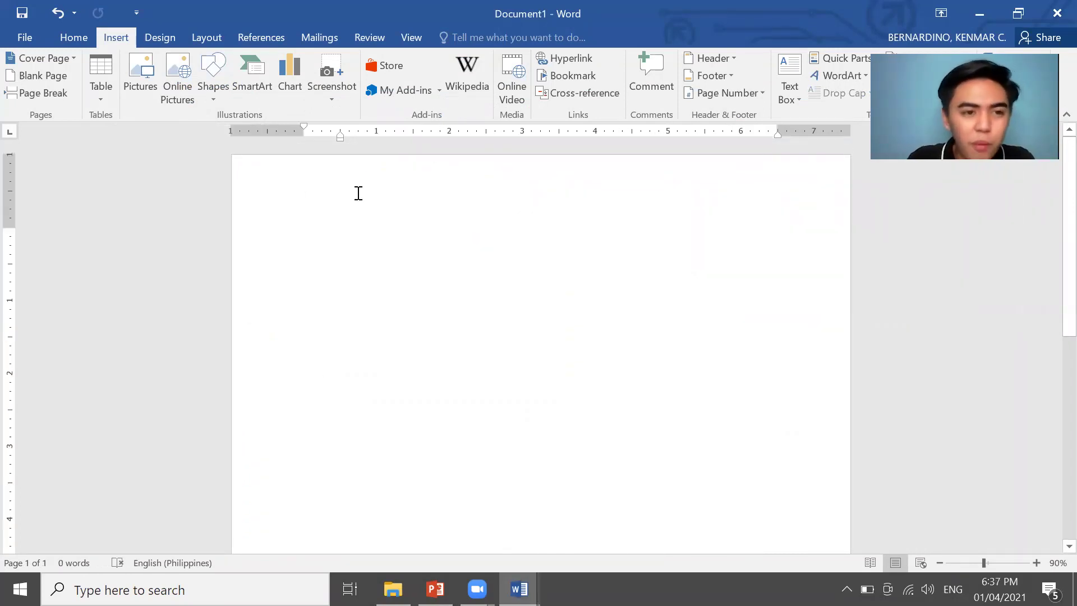
key(alt+Tab)
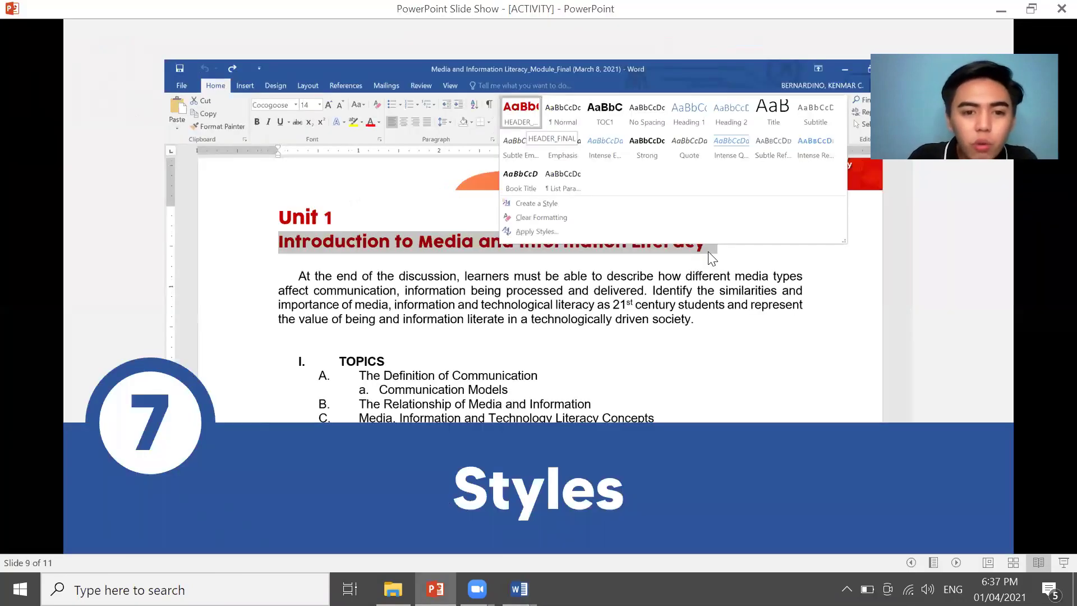
key(alt+Tab)
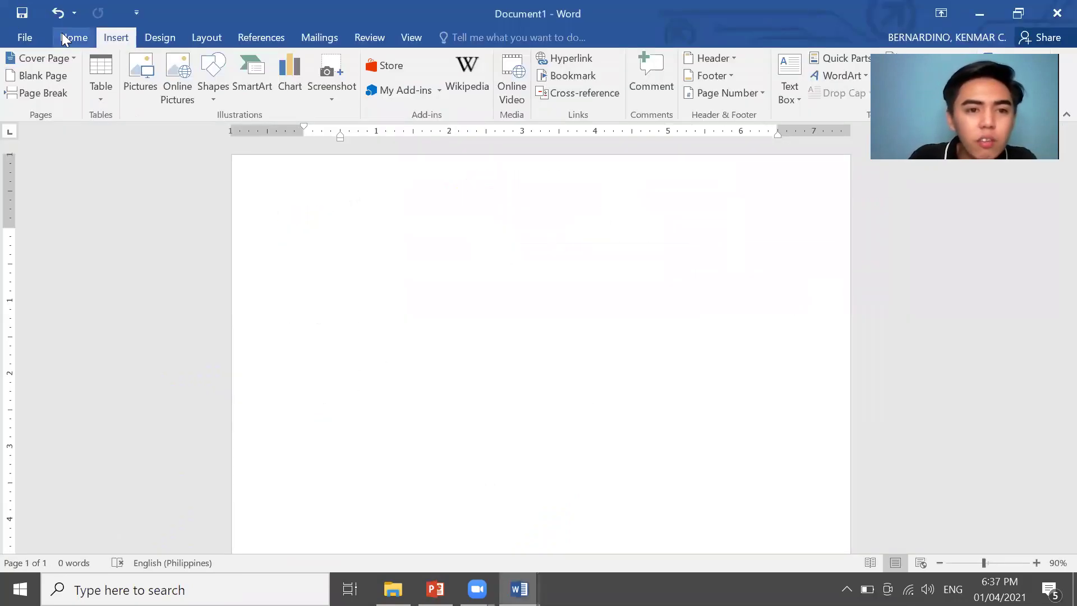
Write "Titles should look like this" and "Subtitles should look like this" as two separate paragraphs in the empty document
click(71, 38)
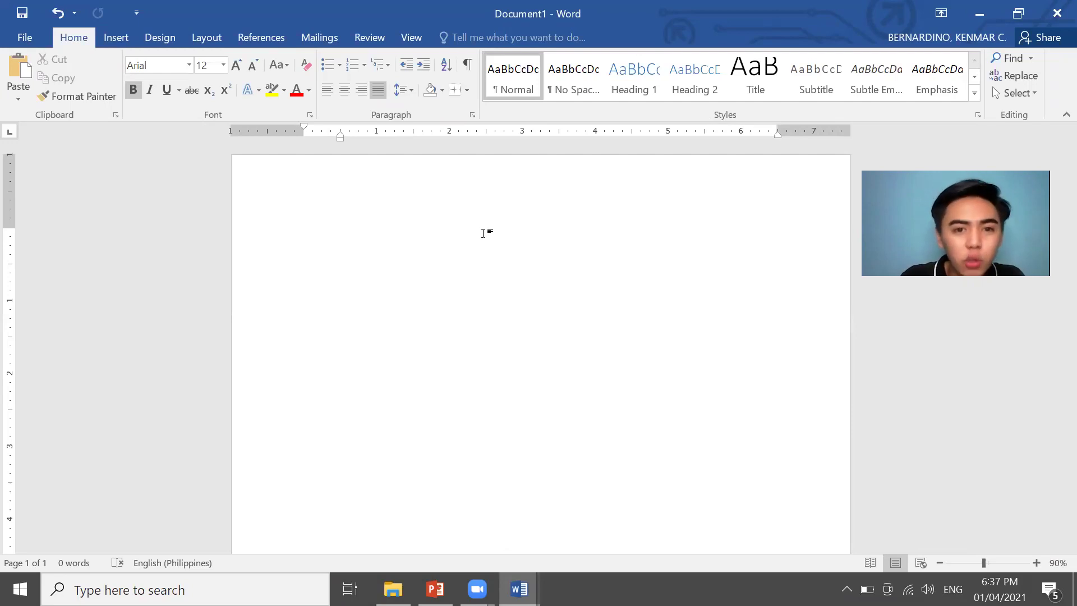
text(T)
key(BackSpace)
text(Title)
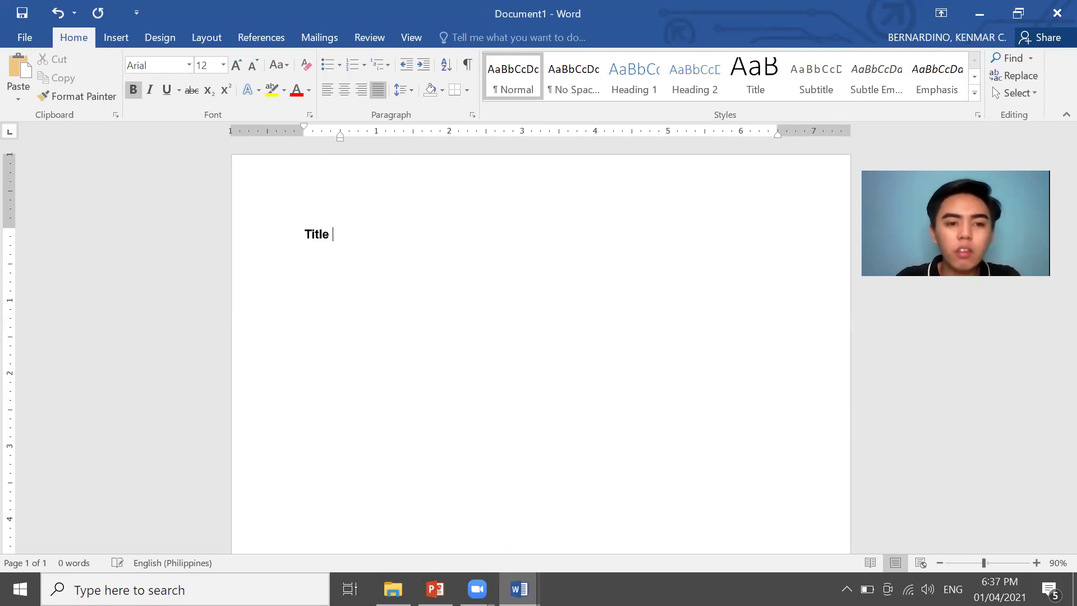
text(s should look)
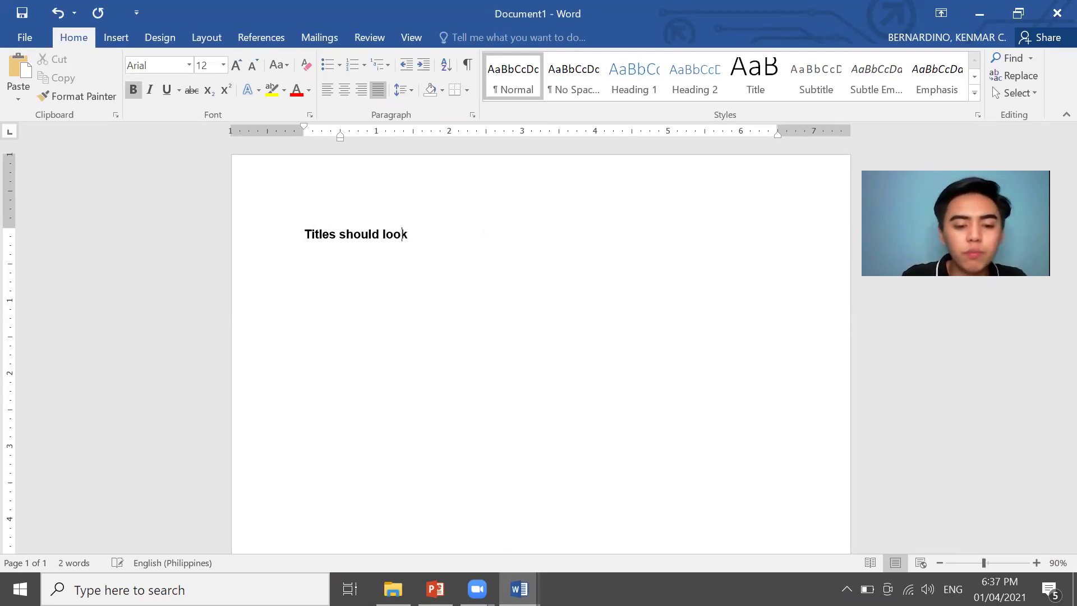
text( like this Subtitles sh)
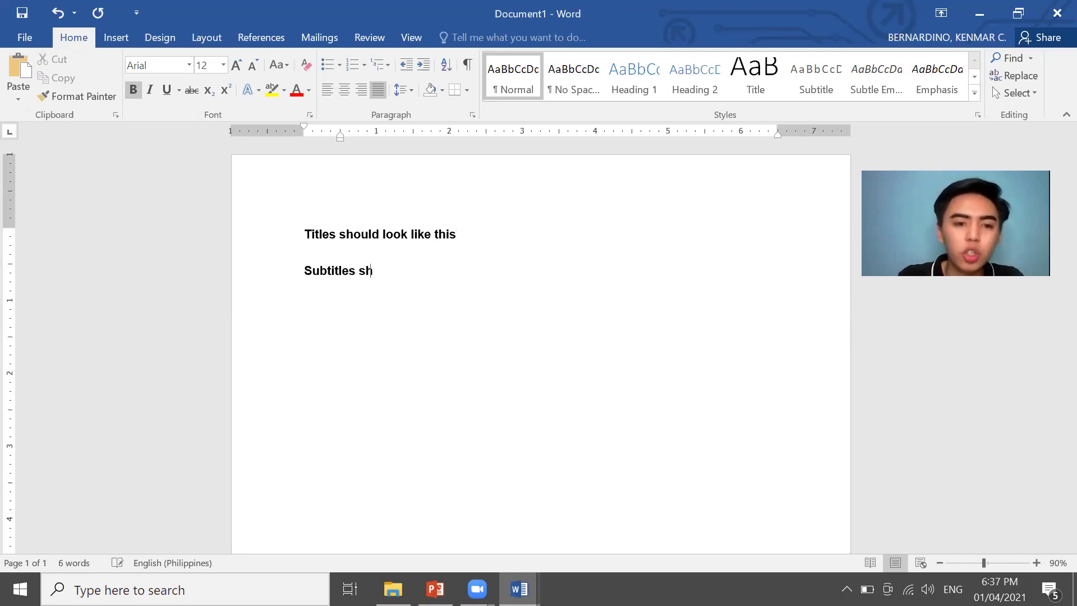
text(ould look )
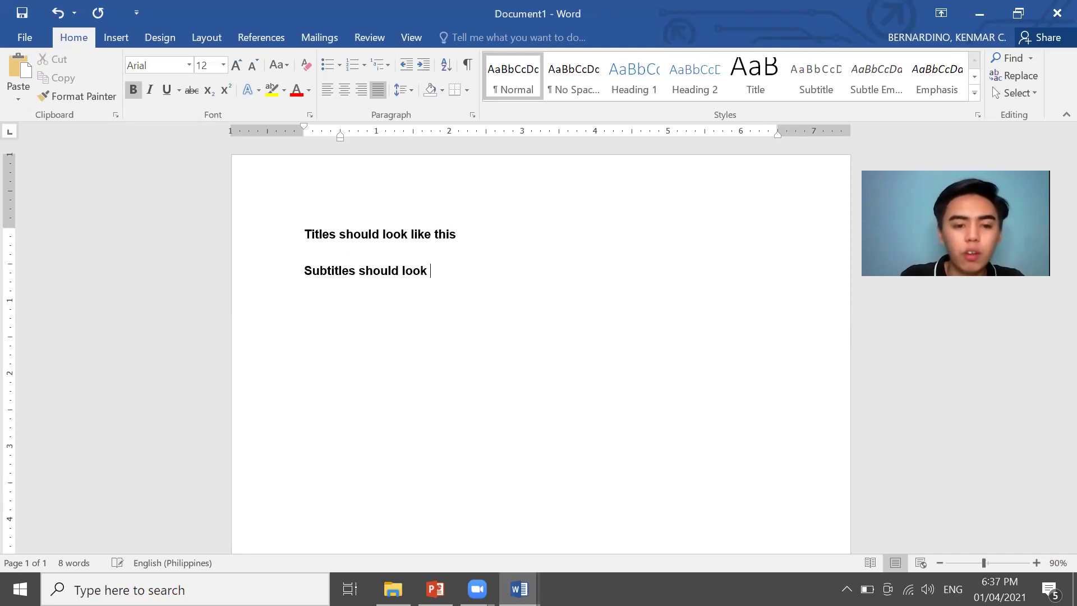
text(like this)
Add a third paragraph reading "Text body should look like this" below the subtitle line
key(Return)
text(B)
key(BackSpace)
text(Text)
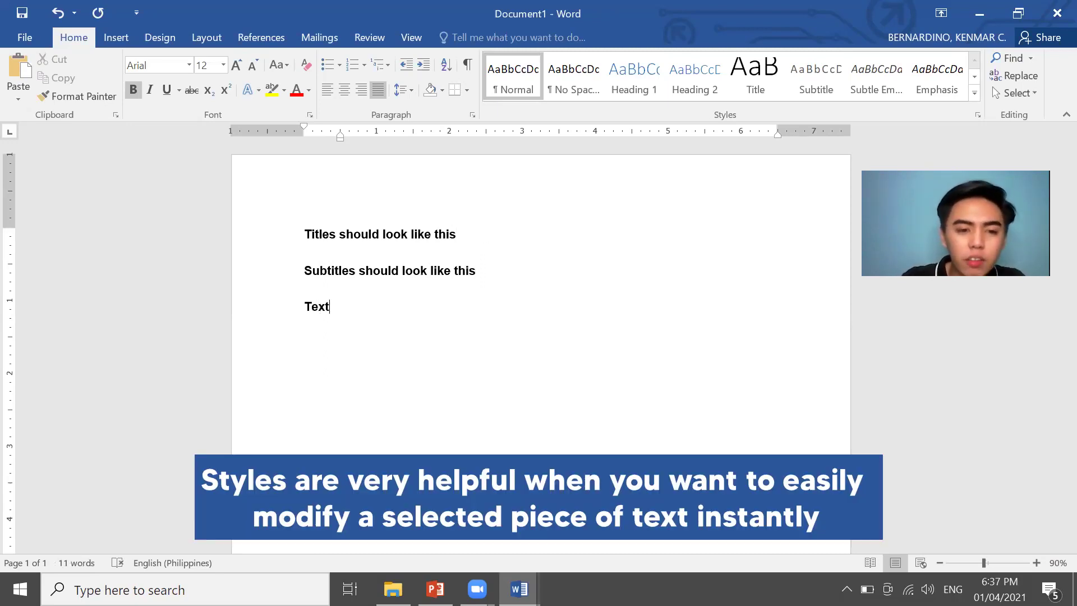
text( body )
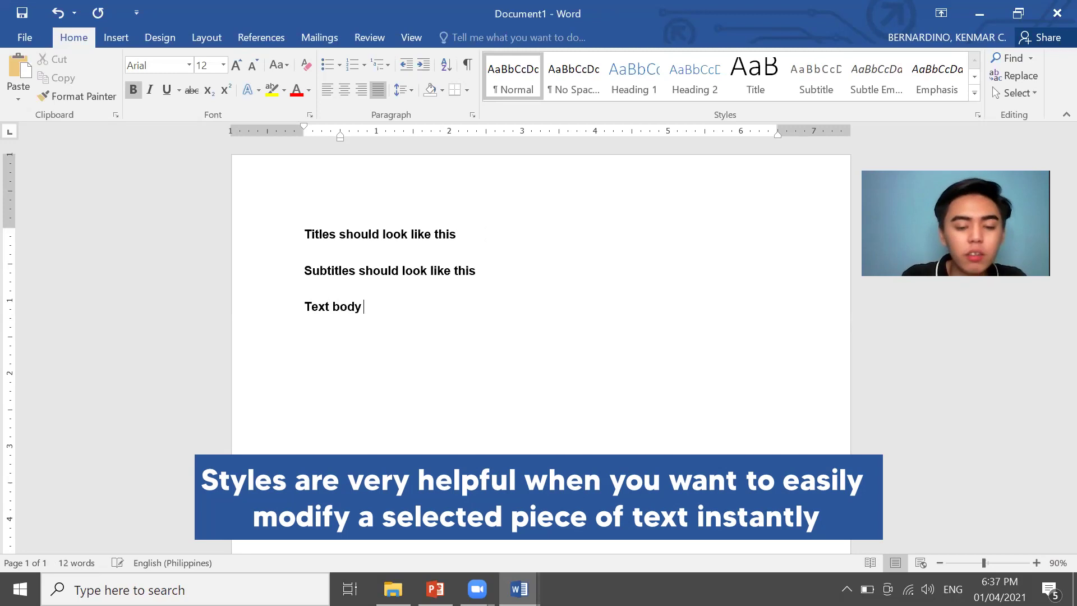
text(should look lik)
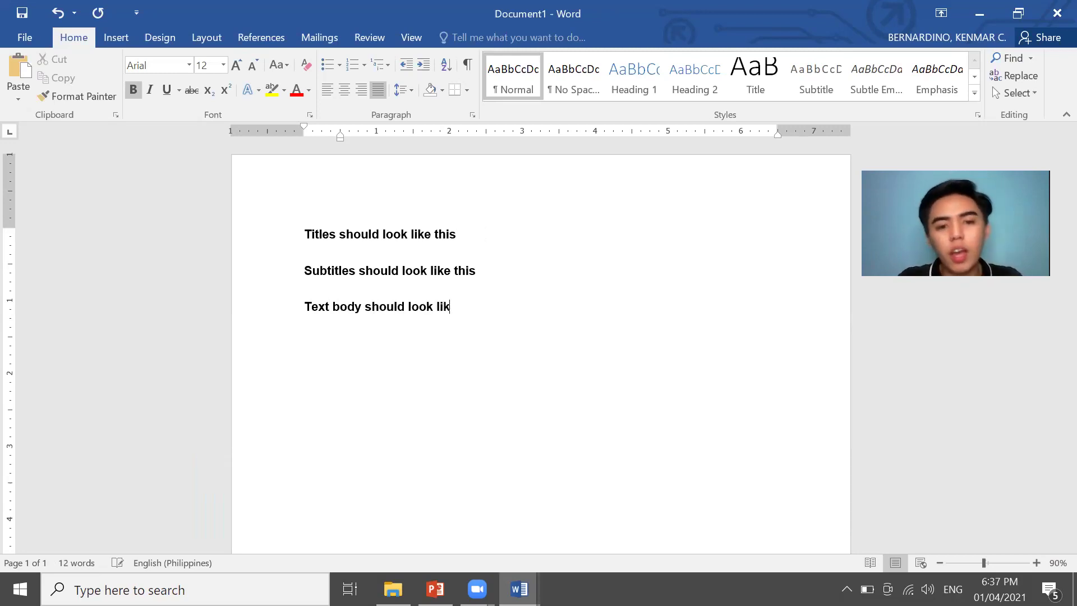
text(e this)
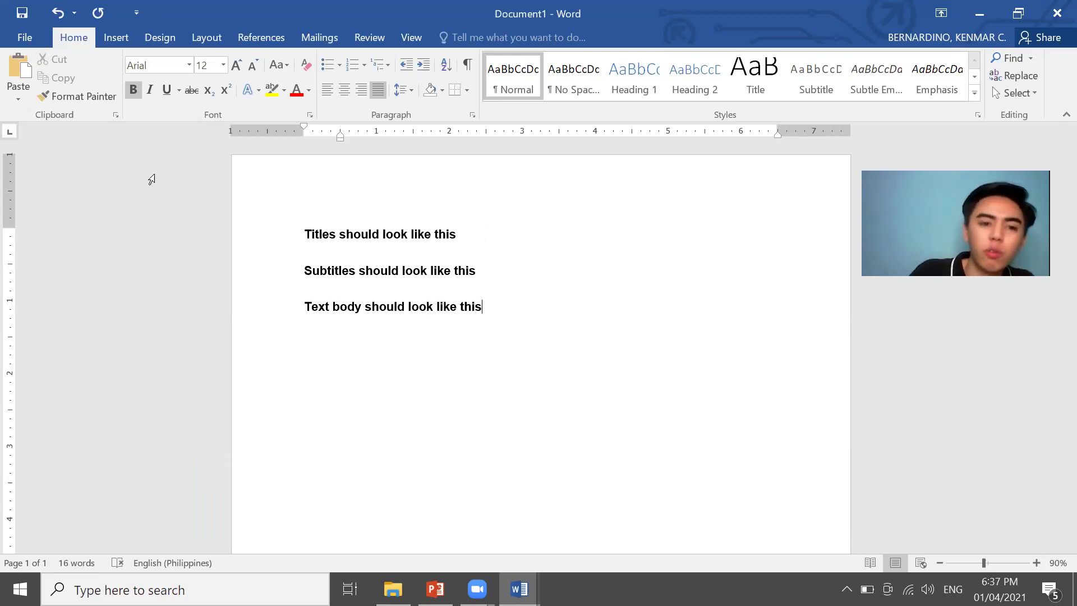
Start a new style from the "Titles should look like this" line and name it Title_2021
click(202, 239)
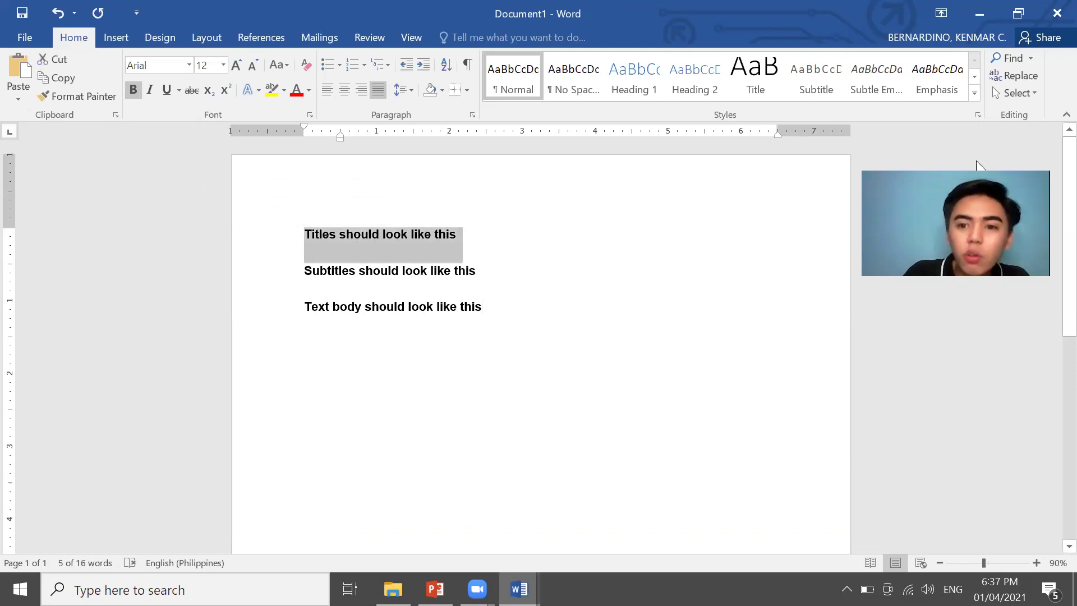
click(977, 96)
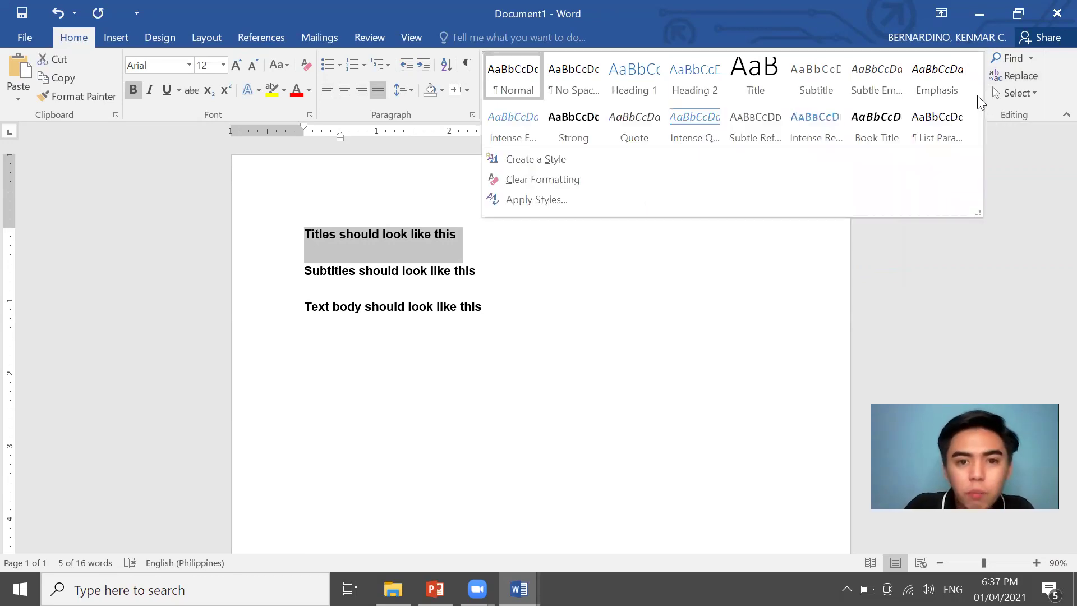
click(561, 161)
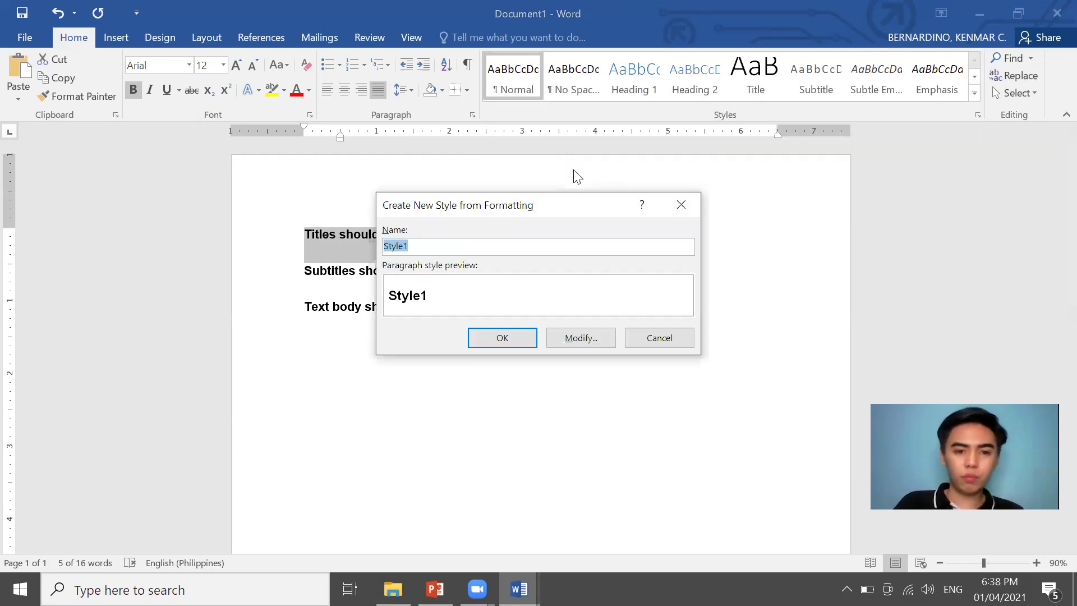
text(Tit)
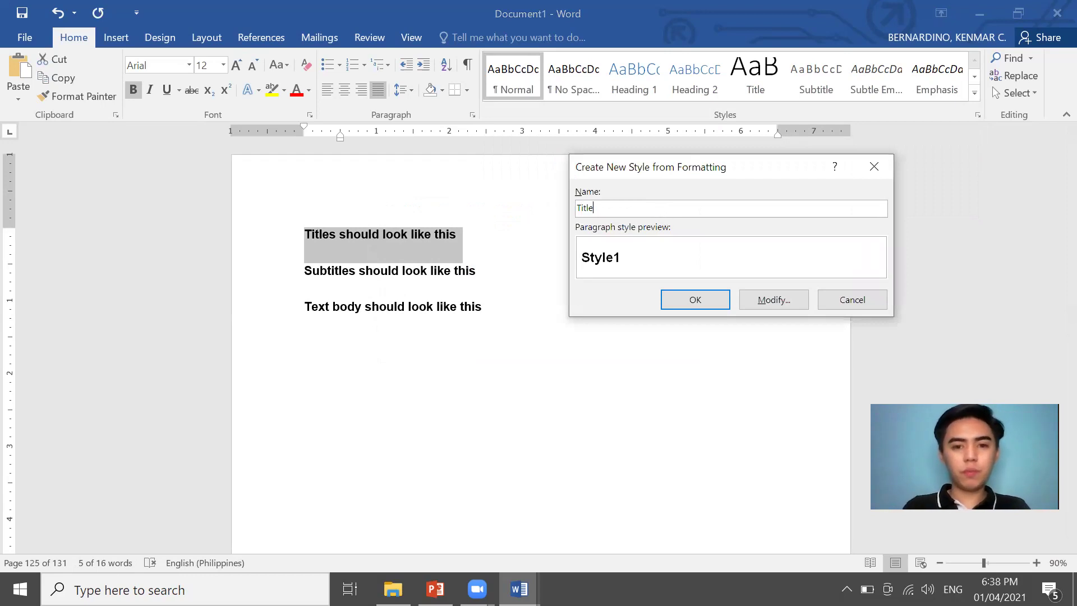
click(756, 302)
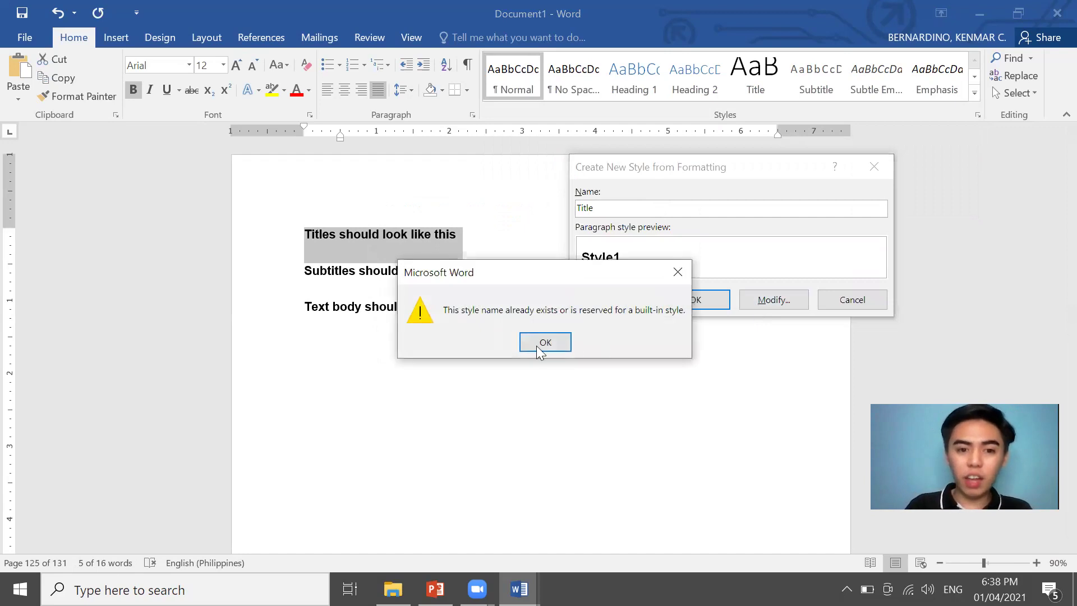
click(545, 342)
click(677, 203)
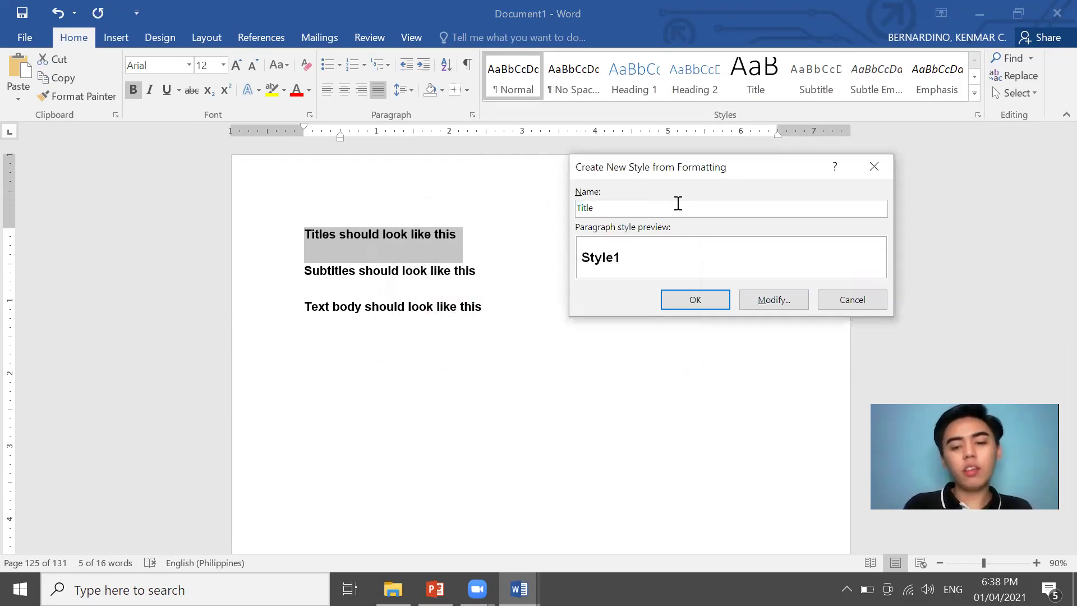
text(_2021)
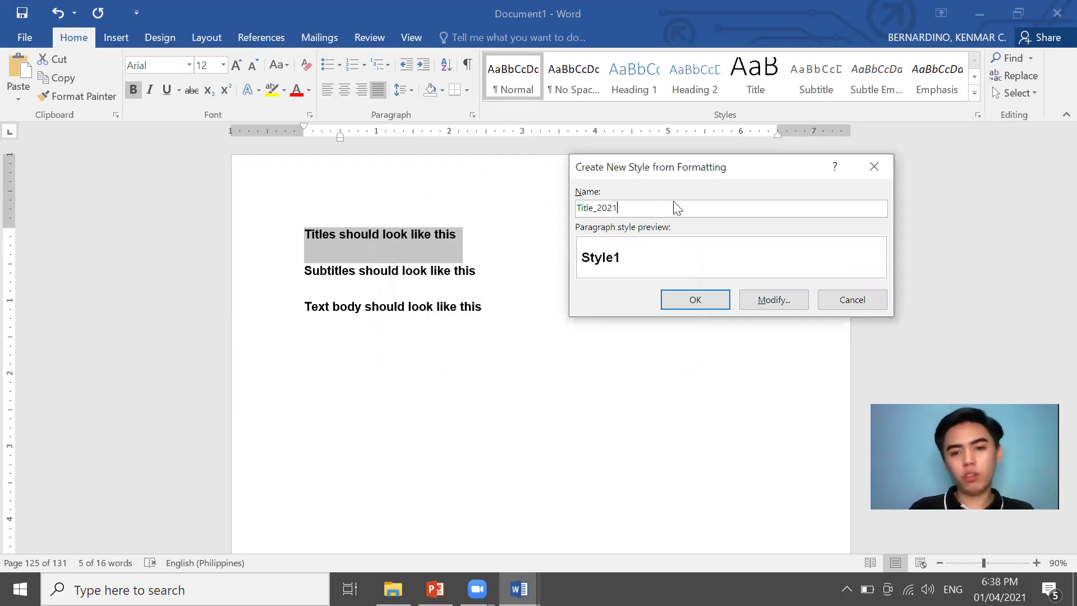
Format the Title_2021 style with the MADE TOMMY font, size 20 and Dark Red colour, and save the style
click(775, 300)
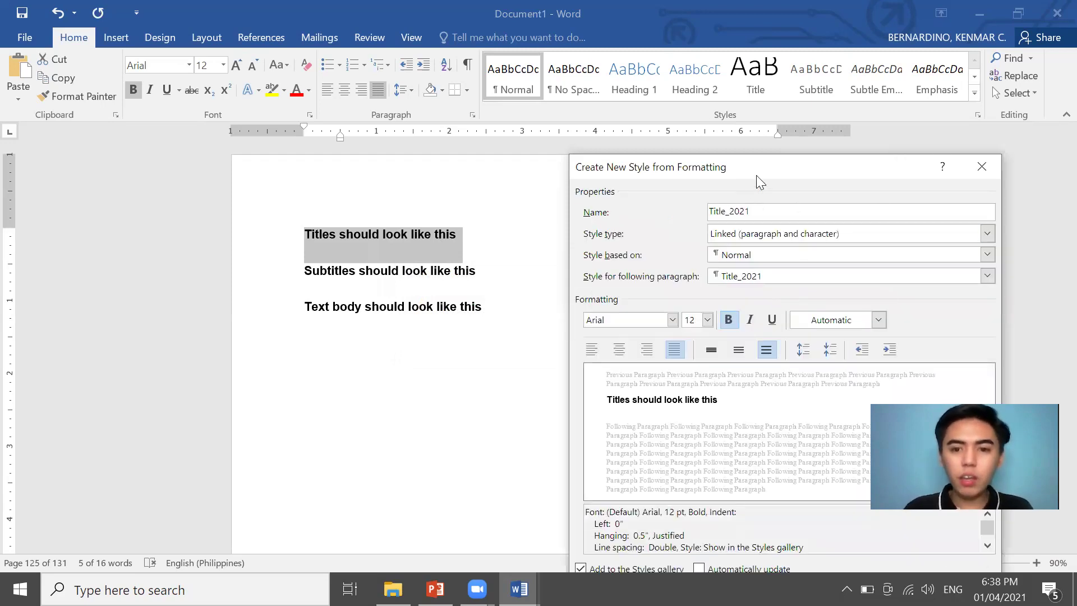
drag(760, 180, 734, 104)
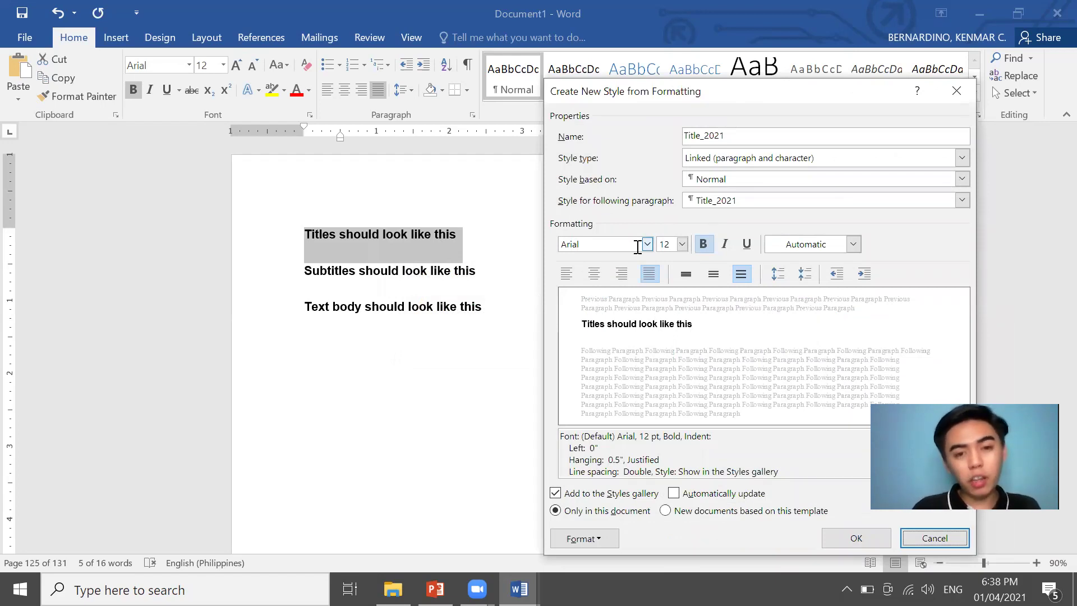
click(649, 246)
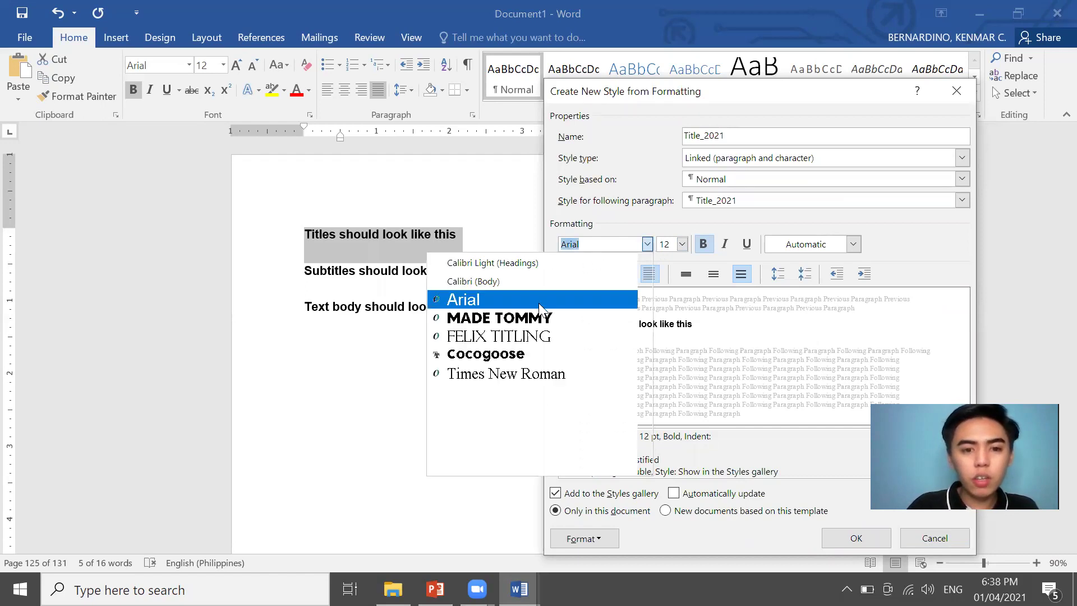
click(538, 318)
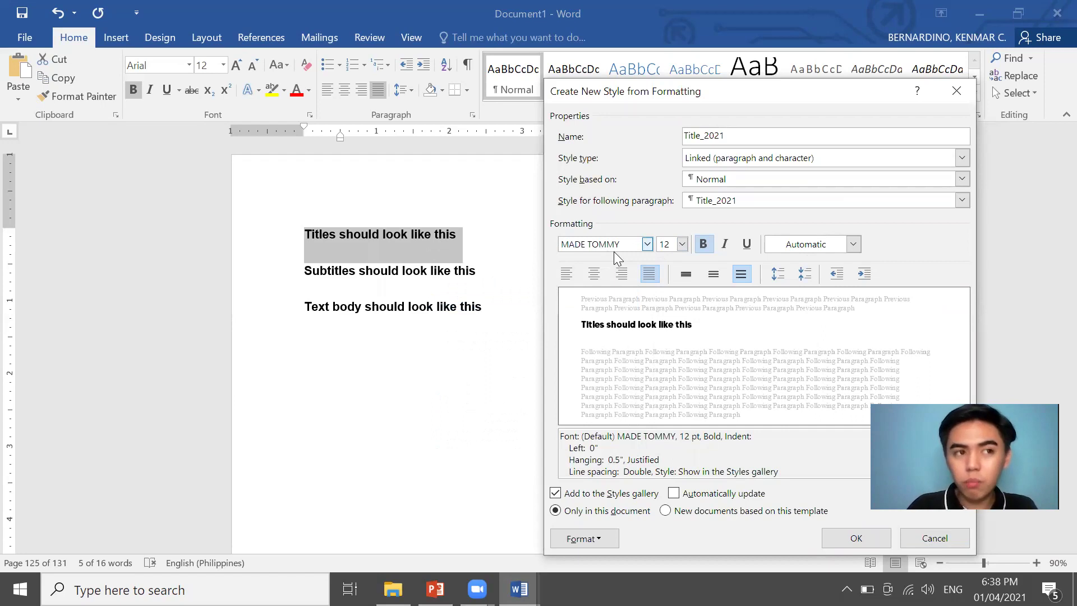
click(682, 245)
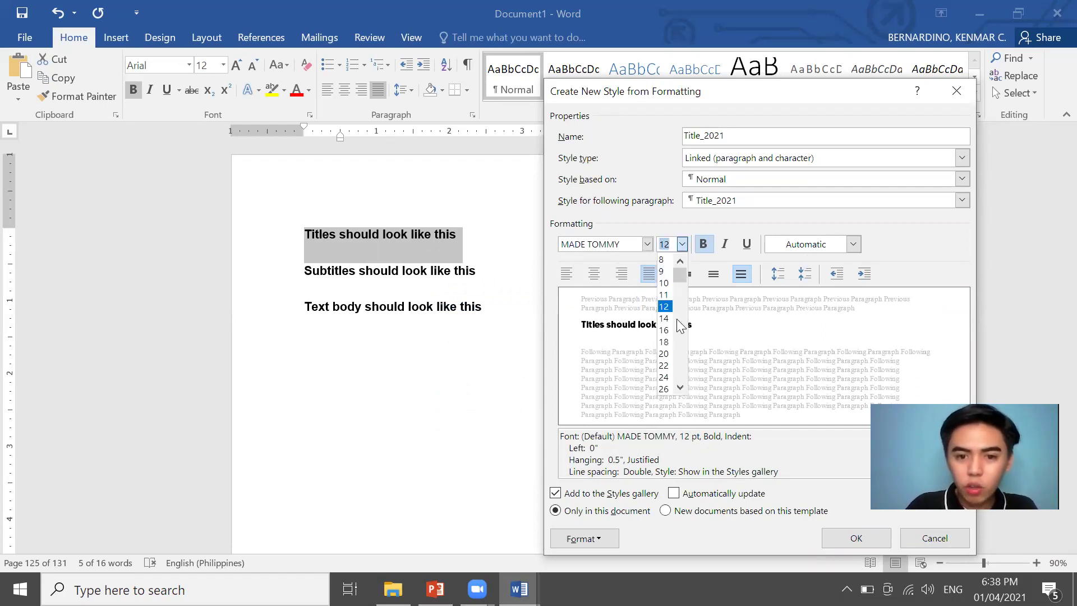
click(664, 353)
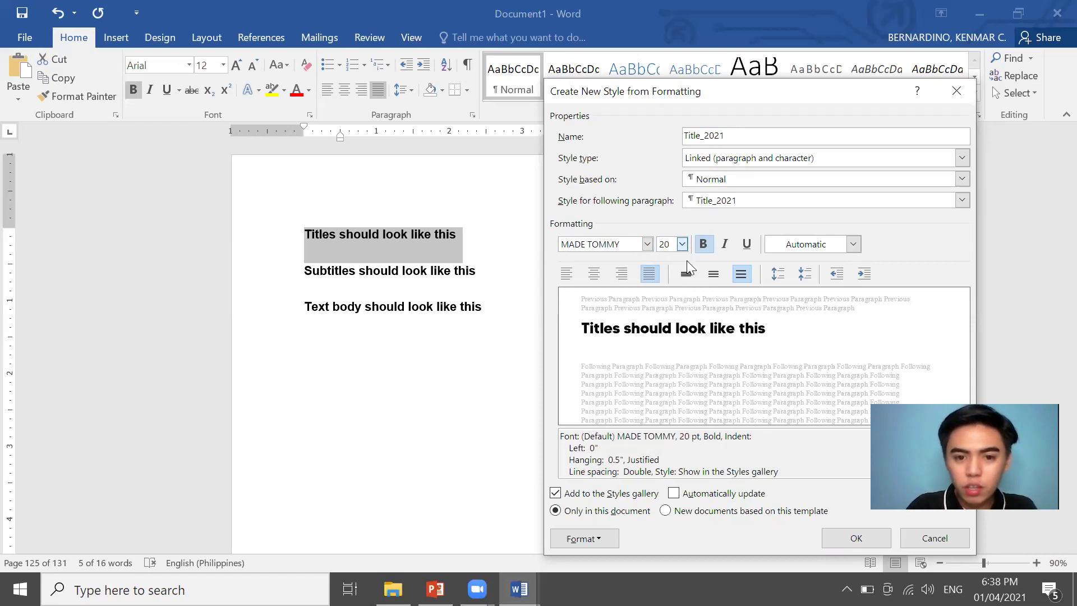
click(853, 245)
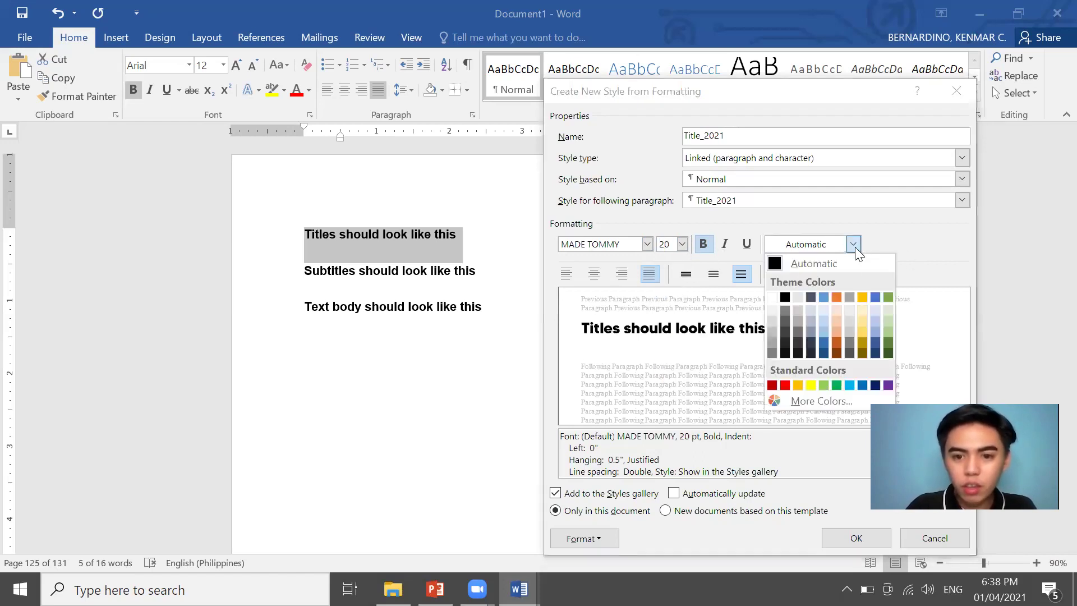
click(771, 384)
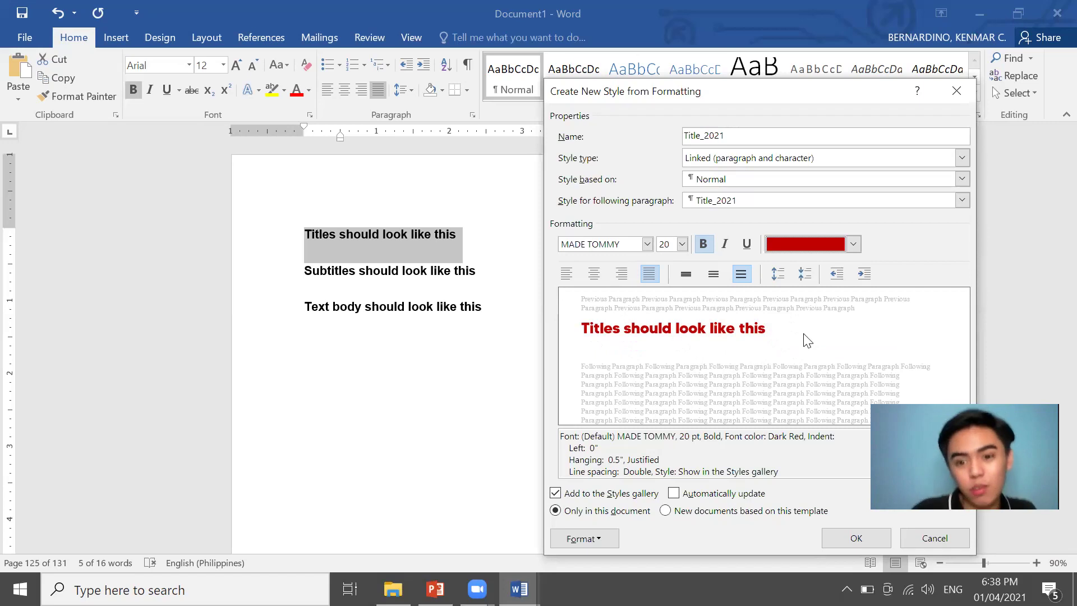
click(856, 538)
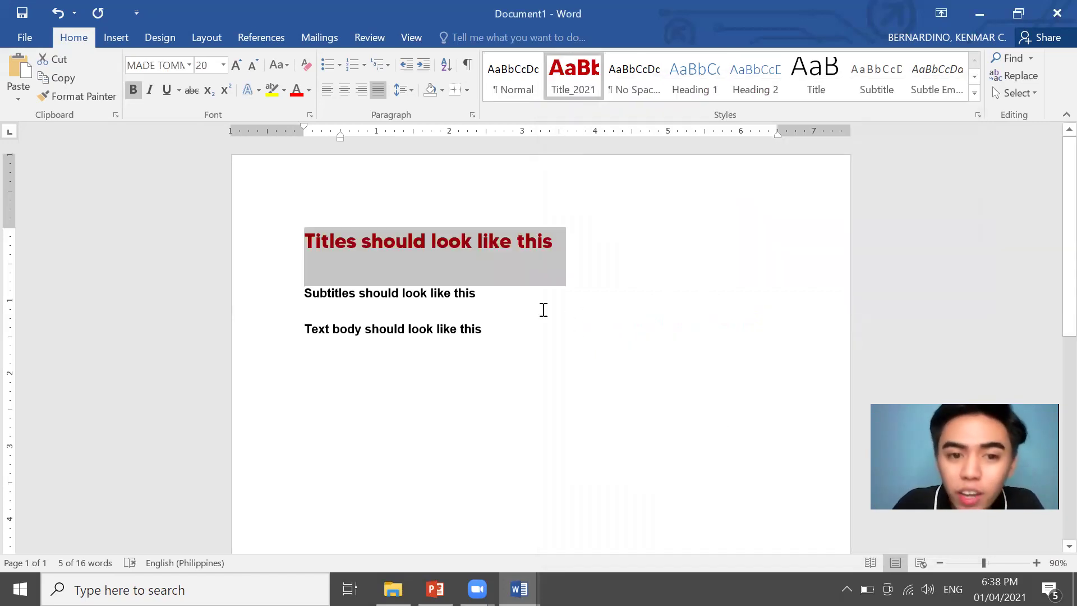
Start a new style from the "Subtitles should look like this" line and name it Subtitle_2021
drag(507, 298, 260, 295)
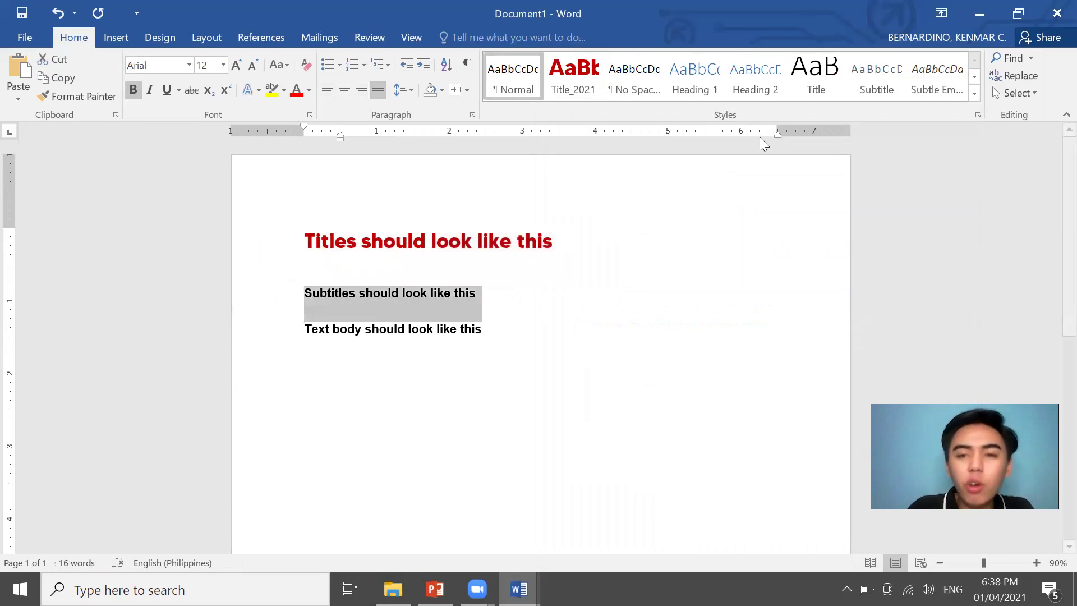
click(972, 96)
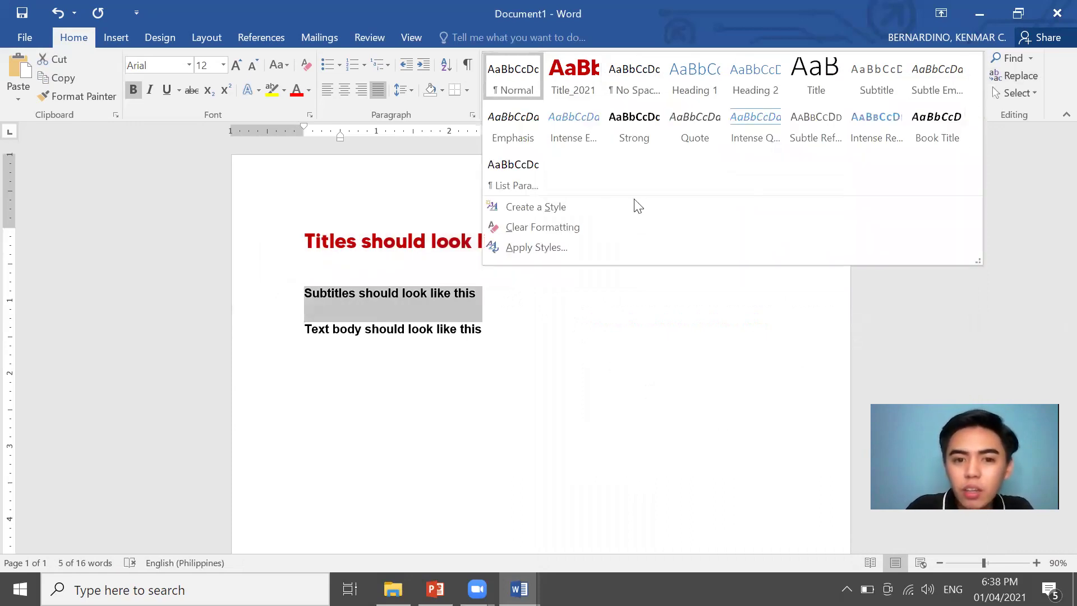
click(604, 203)
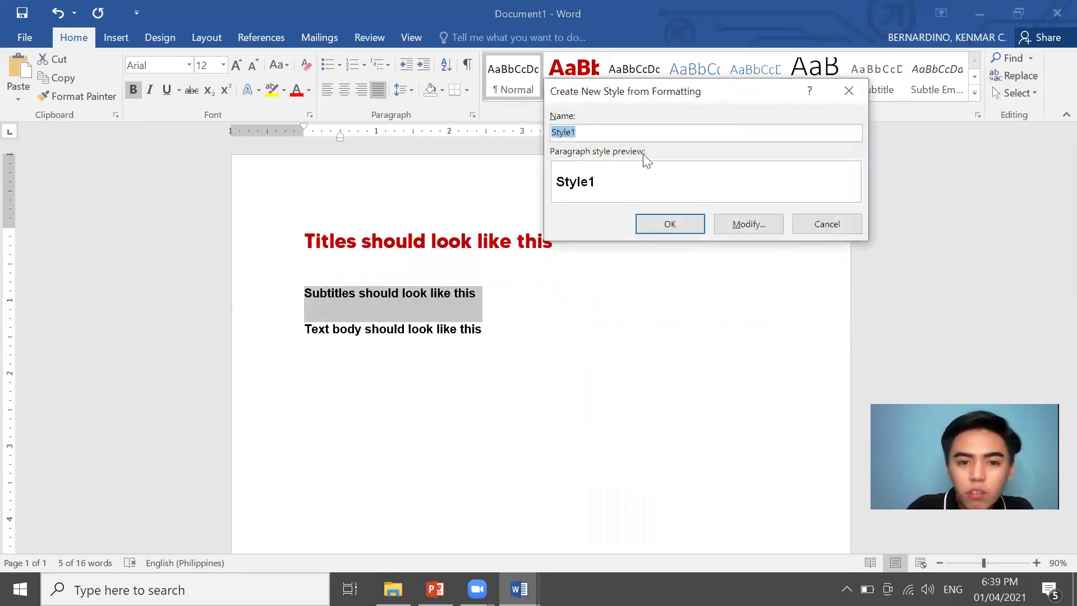
text(Su)
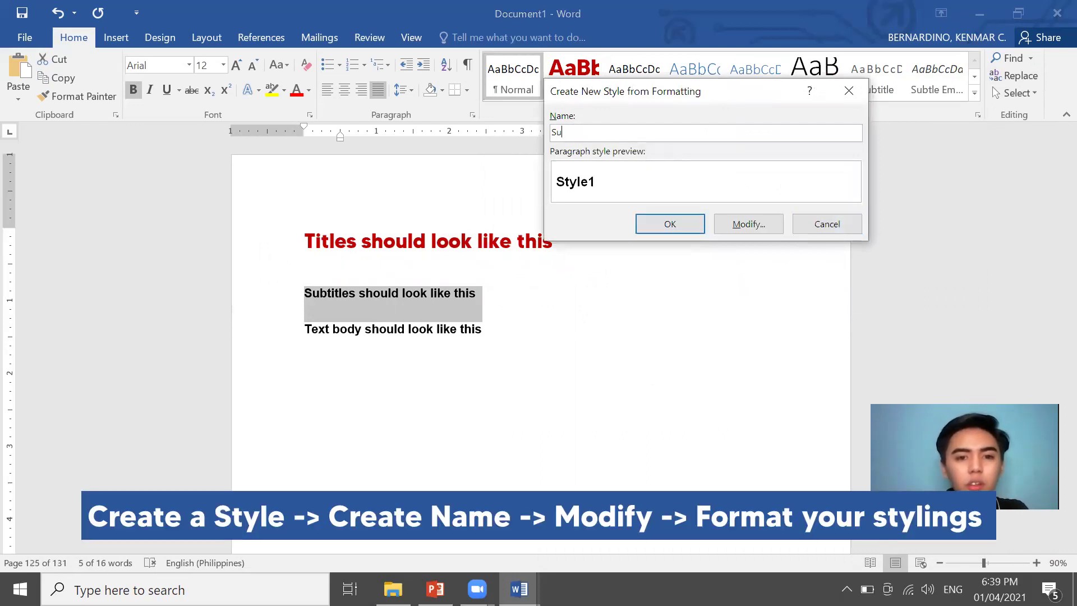
text(btitle_2021)
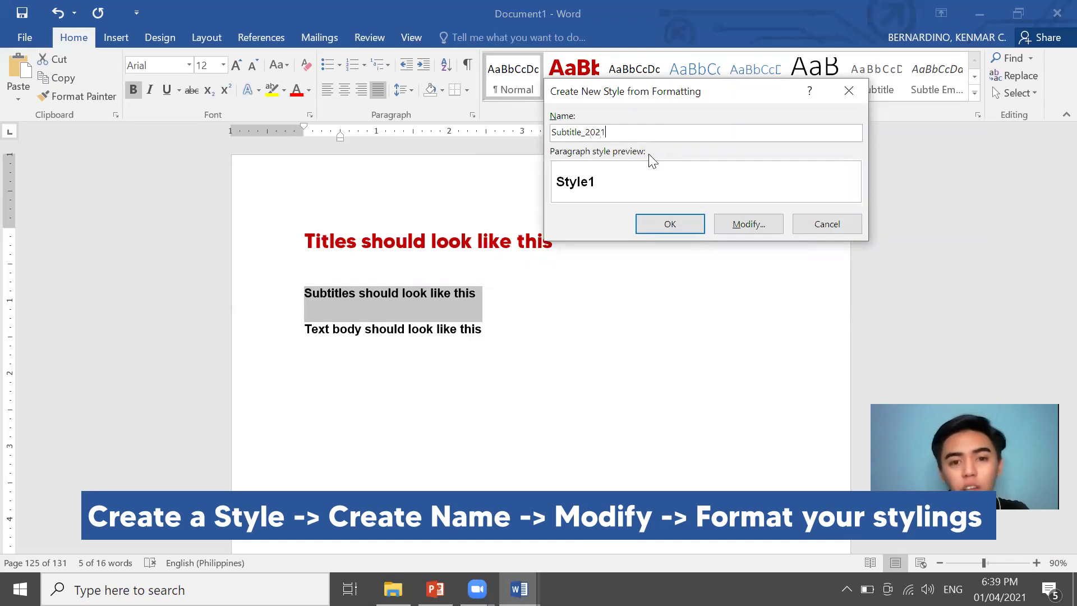
Format the Subtitle_2021 style with the MADE TOMMY font, size 14 and Dark Blue colour, and save the style
click(751, 222)
click(617, 244)
text(MADE TOMMY)
key(Return)
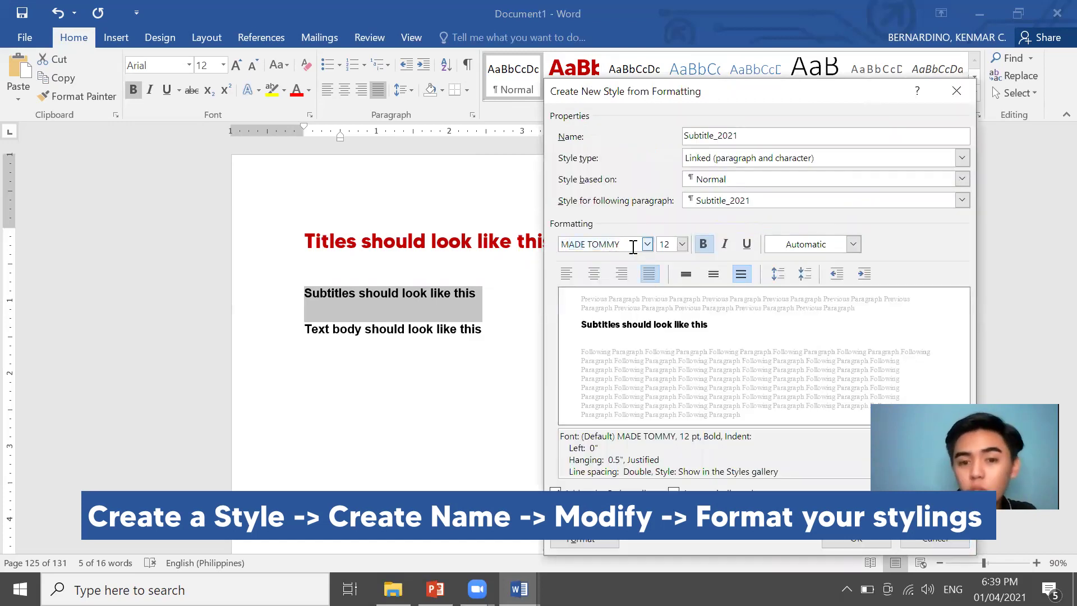
click(682, 244)
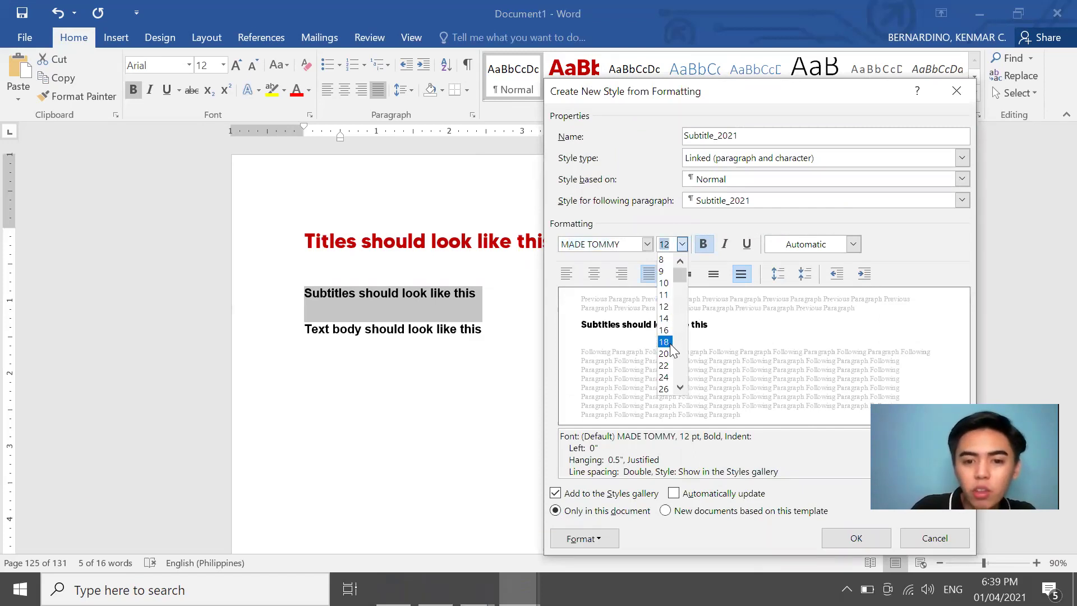
click(664, 318)
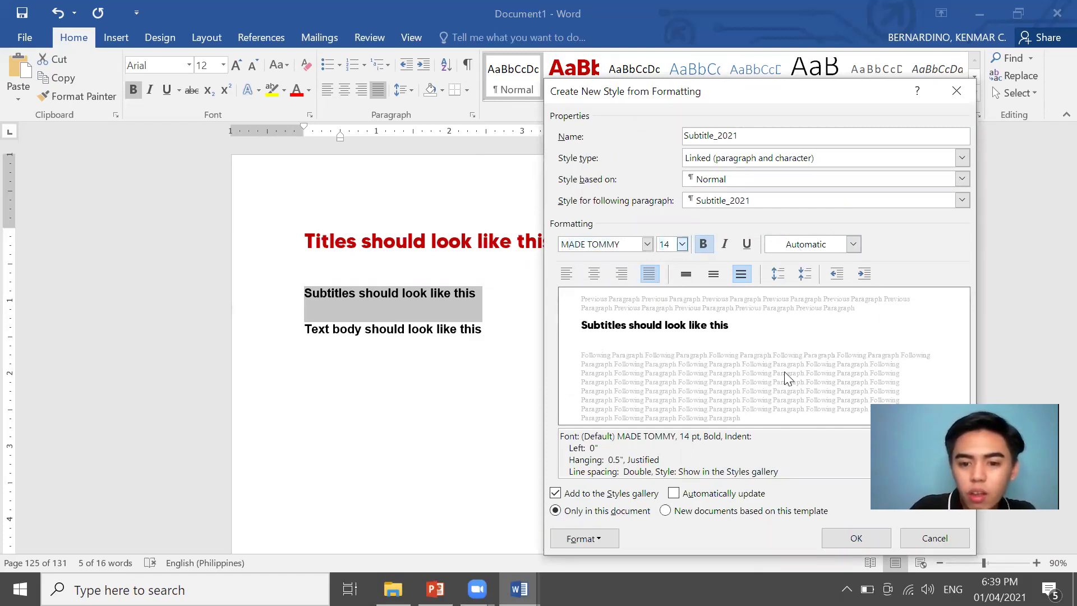
click(839, 247)
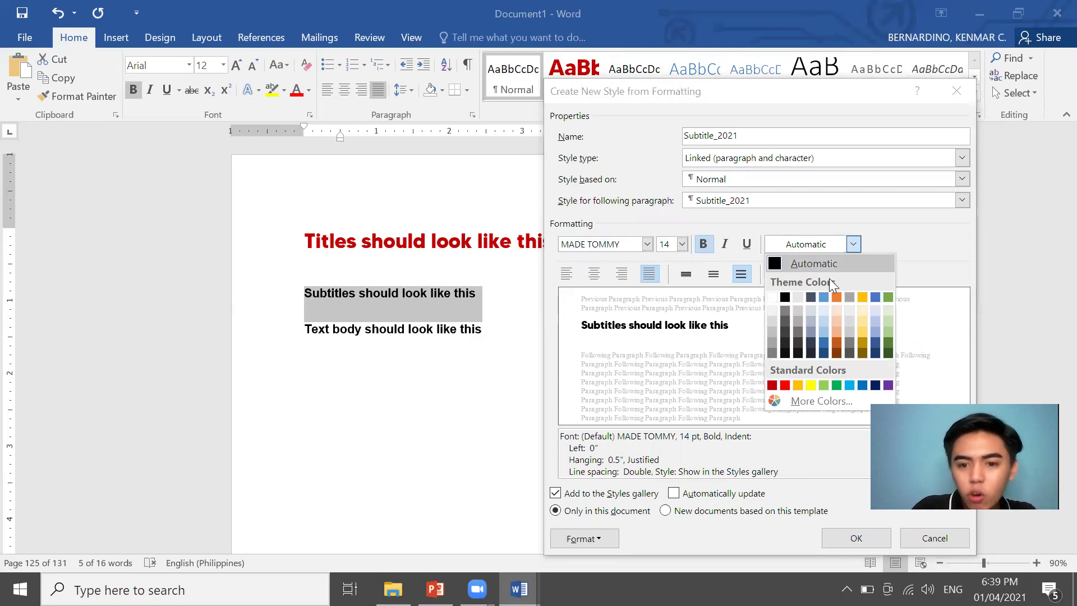
click(875, 384)
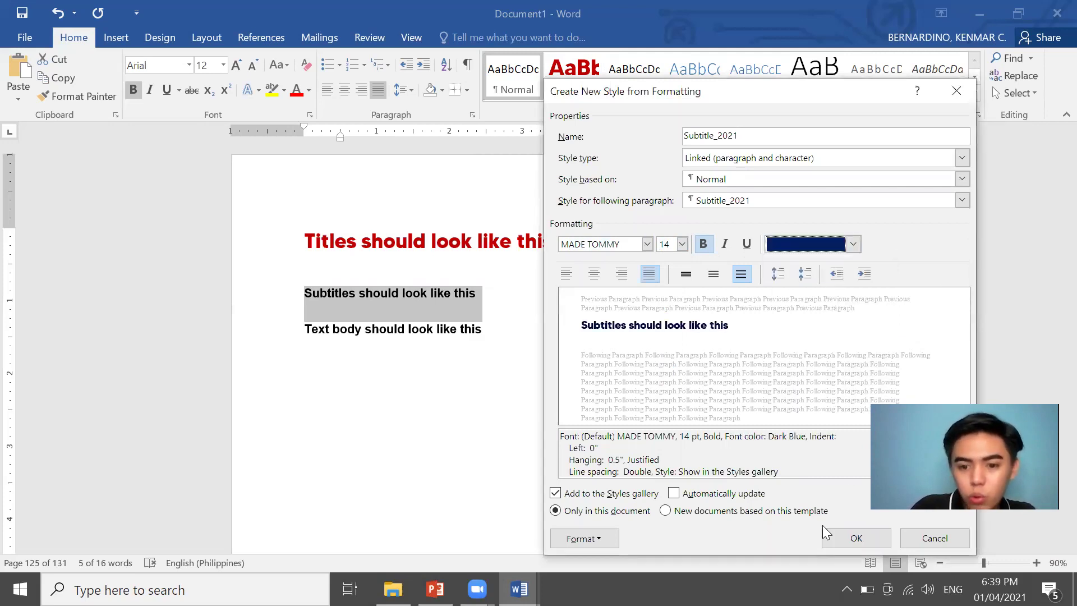
click(834, 539)
click(430, 296)
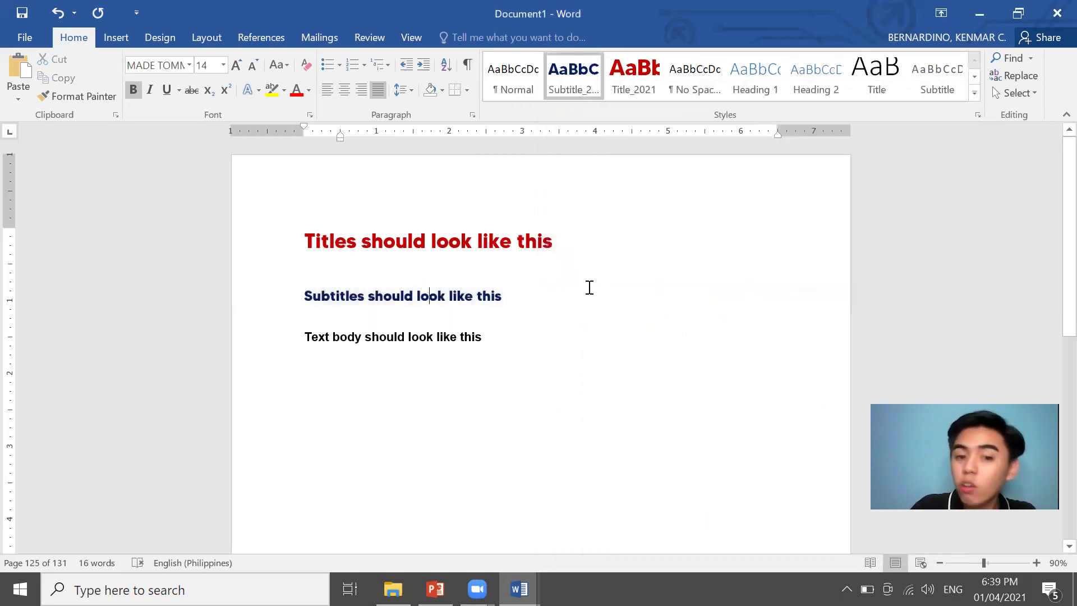
Start a new style from the "Text body should look like this" line and name it body_2021
click(178, 343)
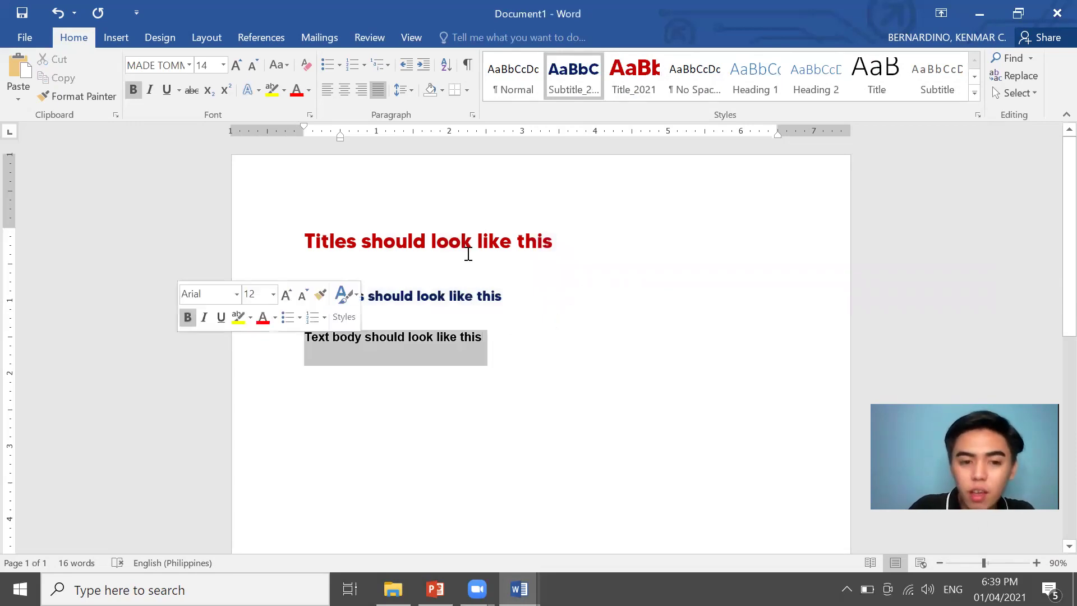
click(974, 92)
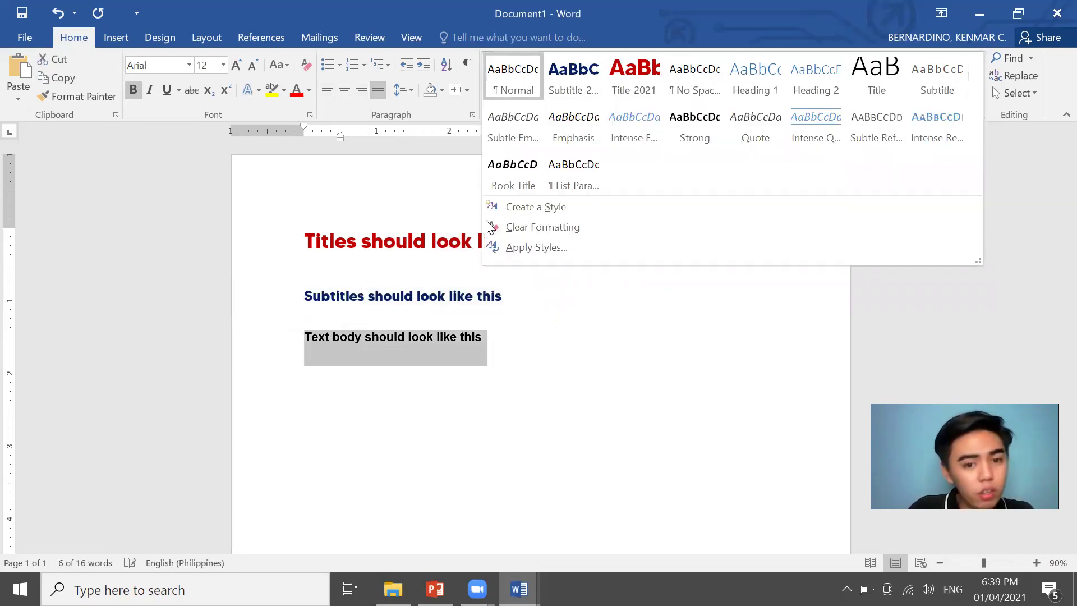
click(611, 213)
text(body_2021)
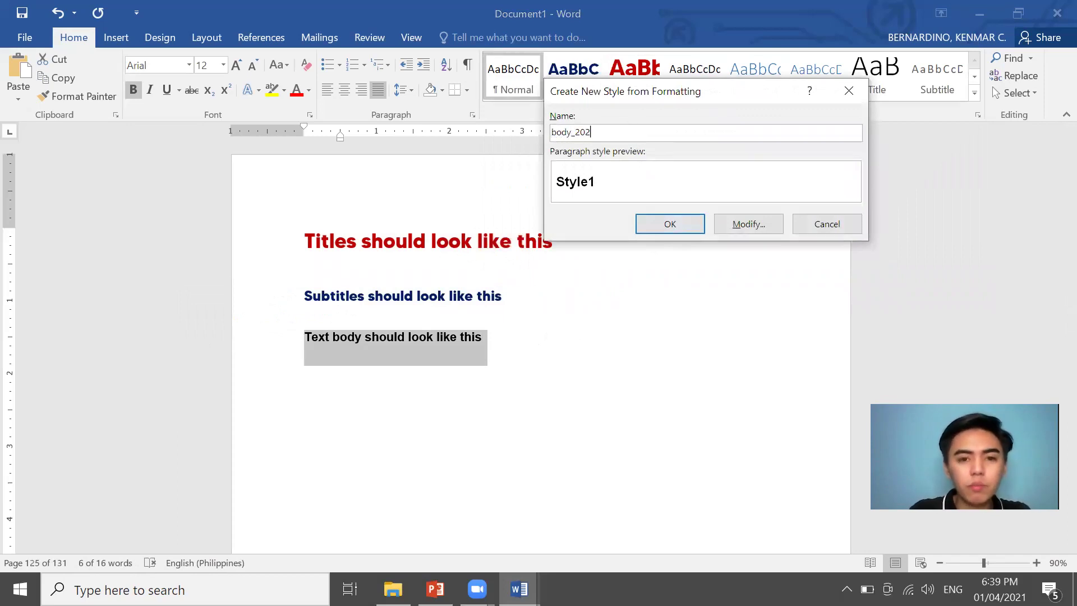
Format the body_2021 style as Arial, size 11, not bold, in the black Text 1 colour, and save the style
click(755, 227)
click(624, 240)
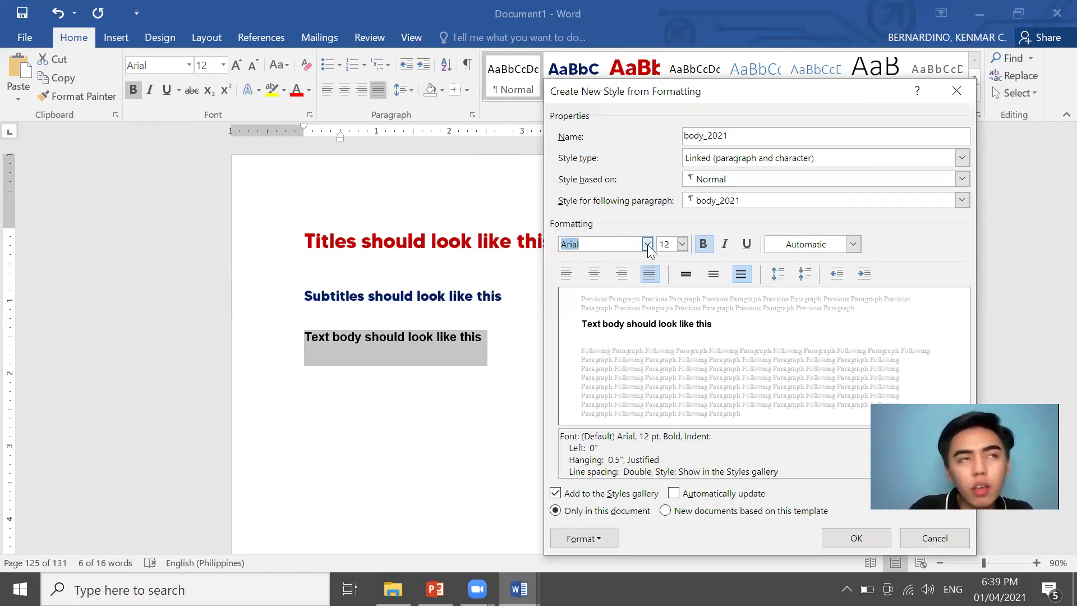
click(647, 245)
click(648, 245)
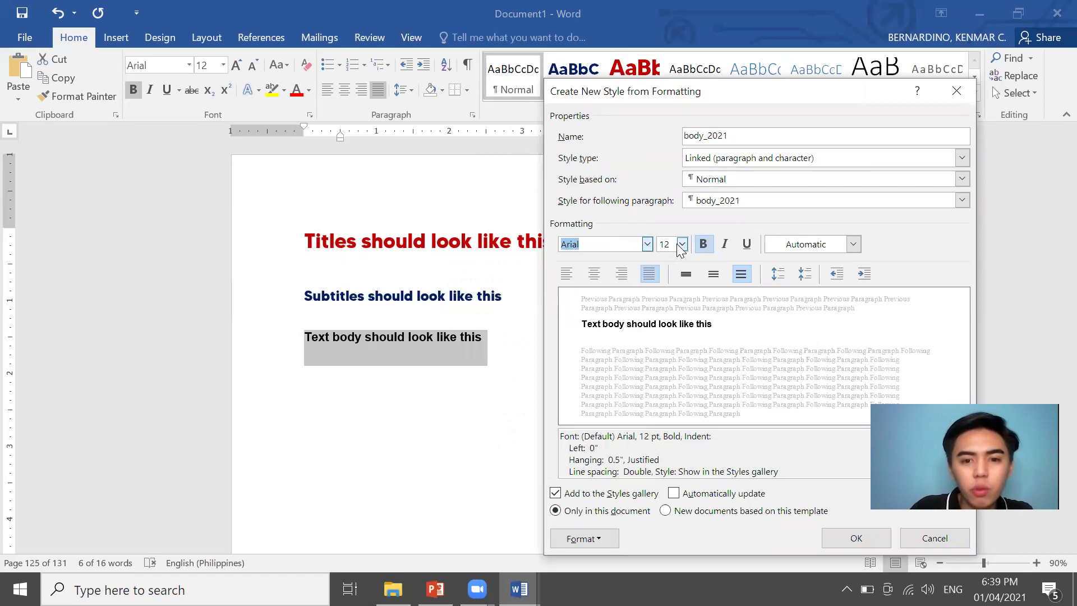
click(682, 244)
click(664, 295)
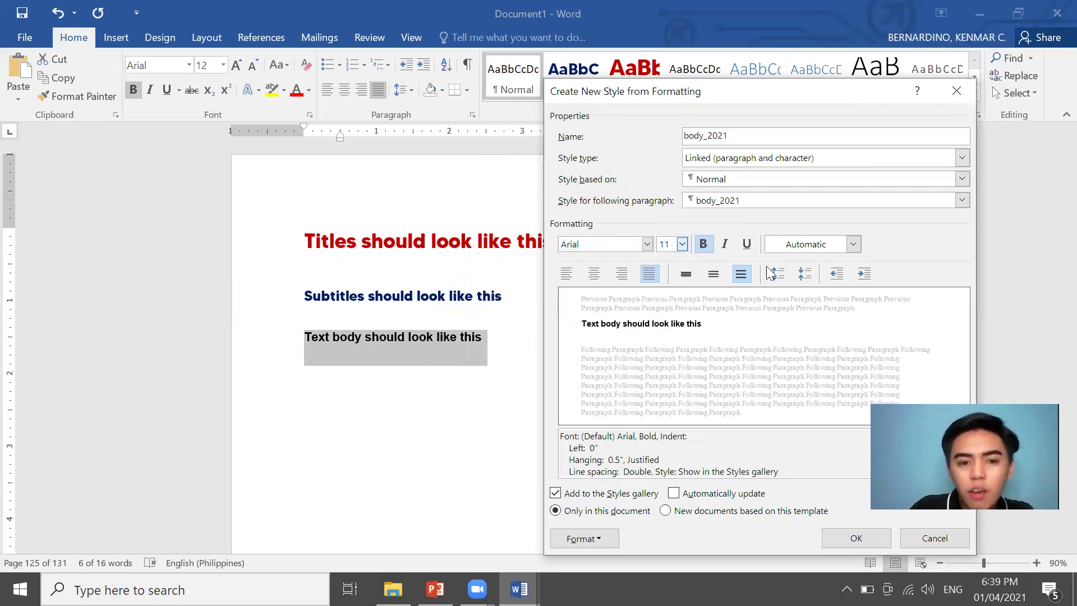
click(702, 244)
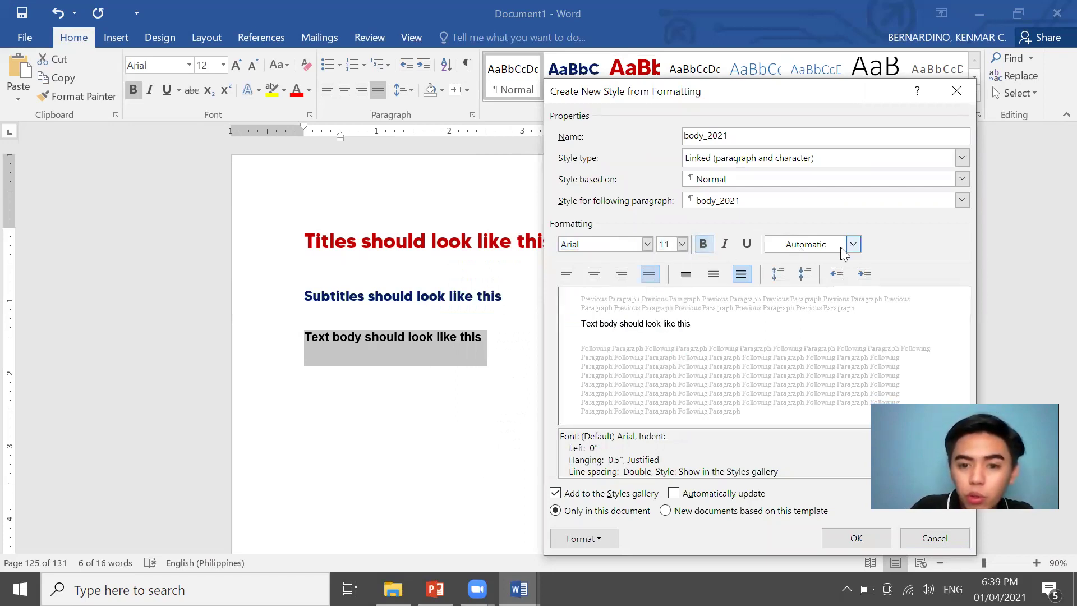
click(841, 247)
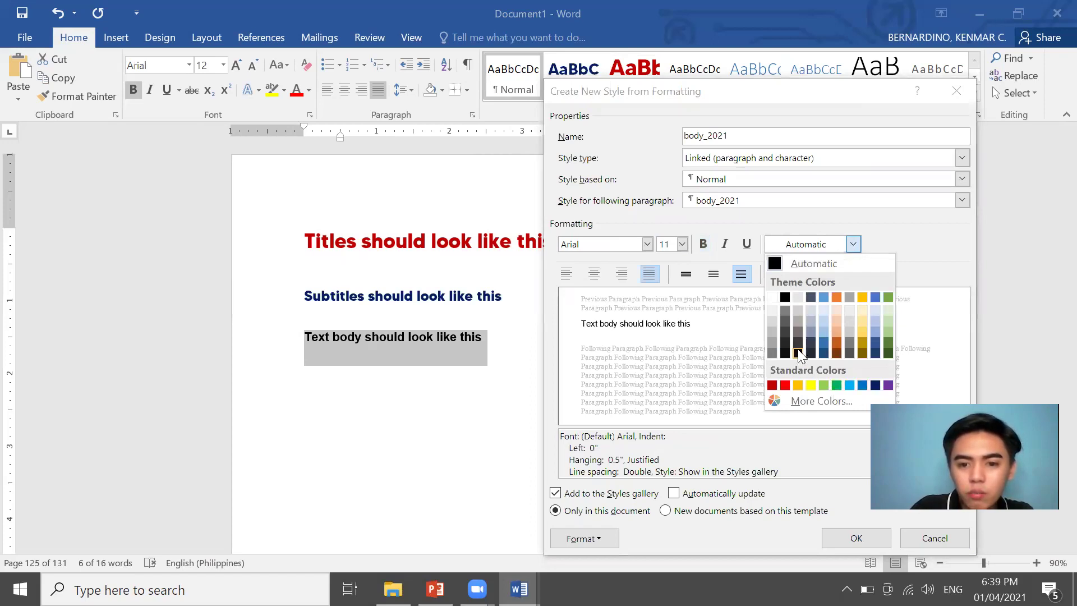
click(784, 297)
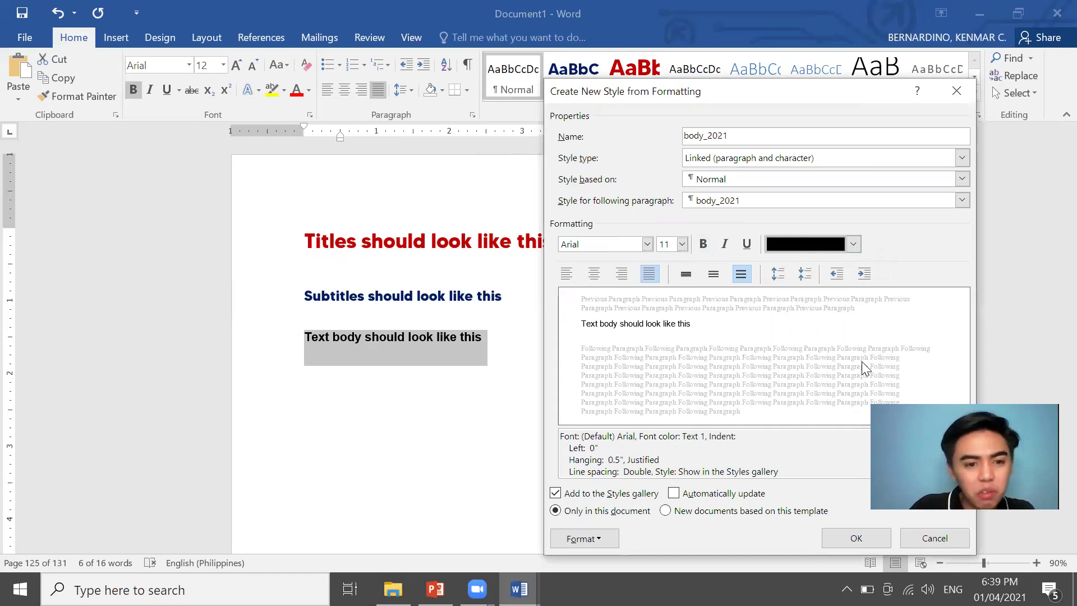
key(Return)
click(566, 351)
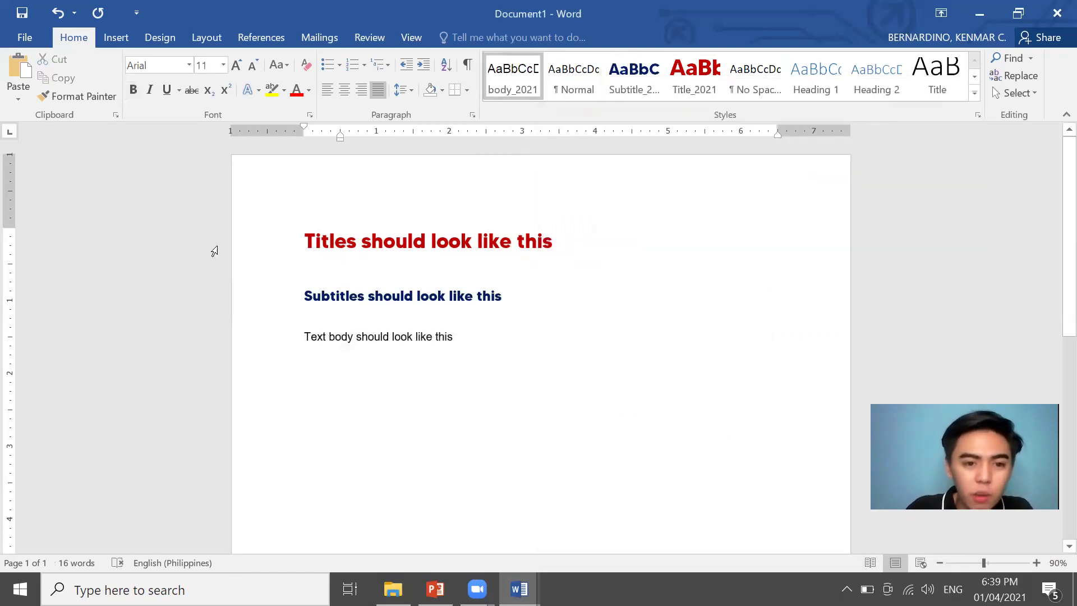
Delete all the sample lines so the document is empty
click(234, 307)
click(264, 339)
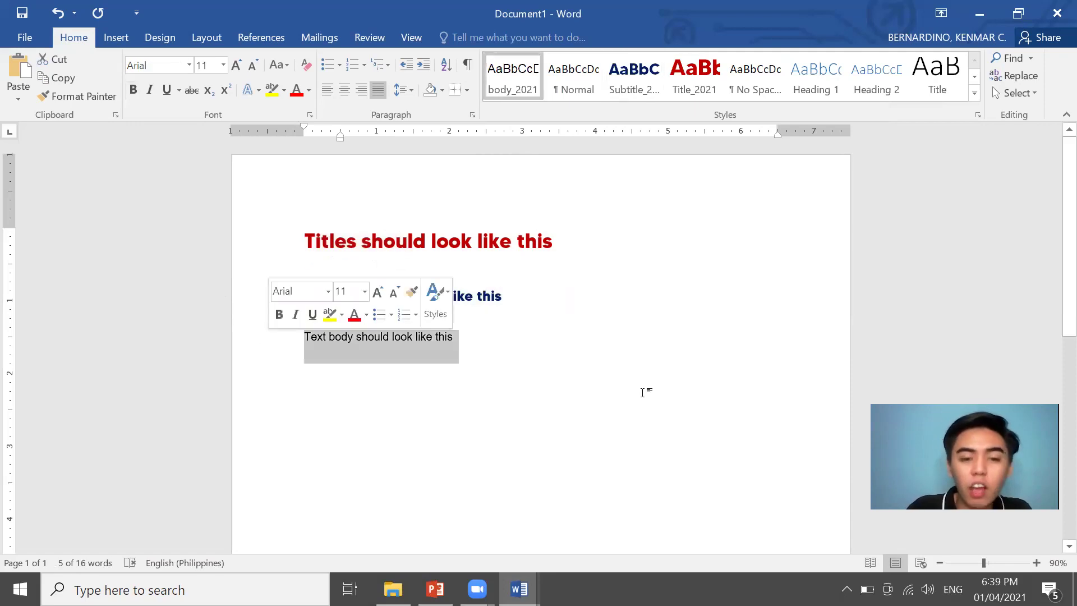
click(589, 361)
key(ctrl+a)
key(BackSpace)
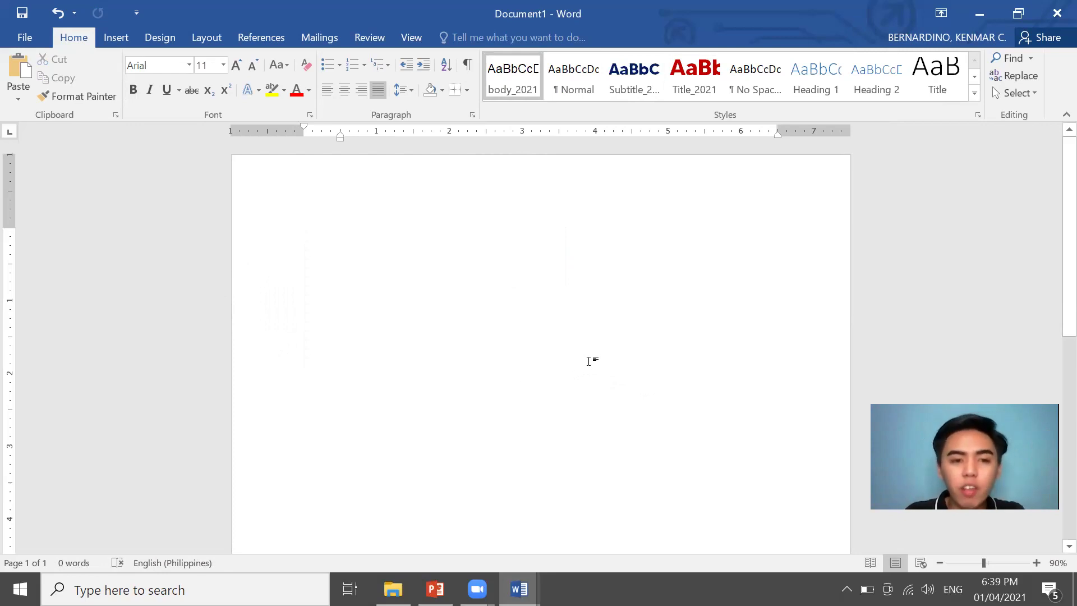
Enter the lines "Chapter 1" and "Introduction", leave a blank line, and generate placeholder paragraphs below with =rand(3,5)
text(Chapter 1)
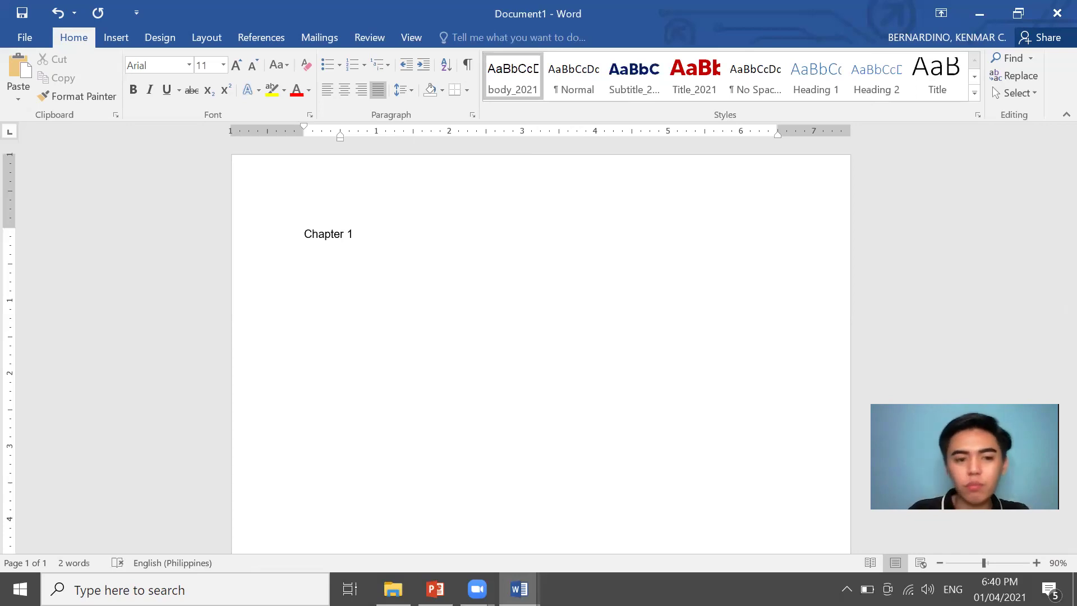
text( Introduction)
key(Return)
text(=rand(3)
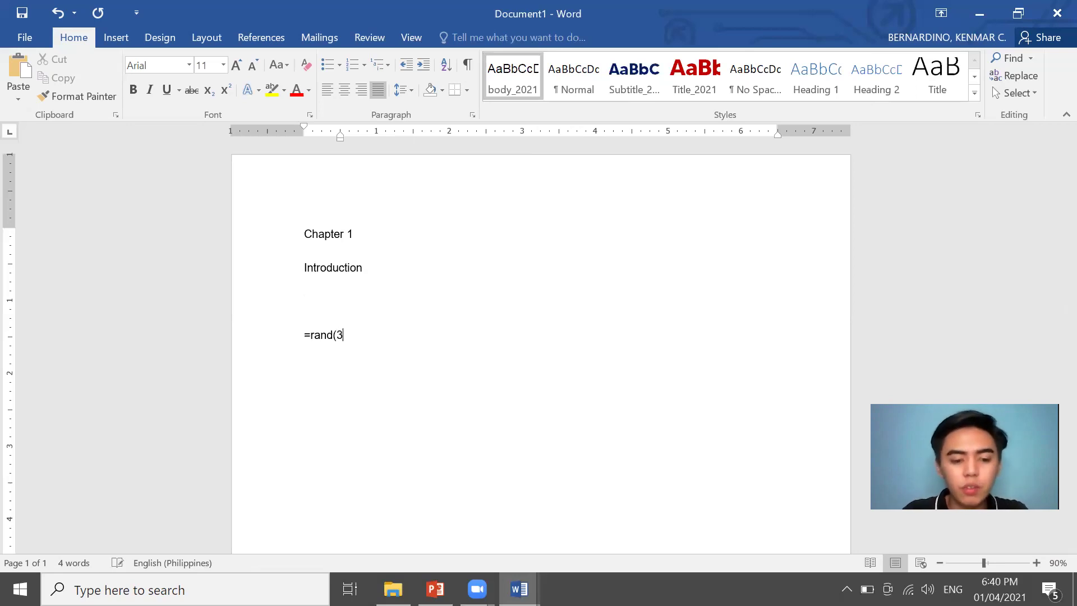
text(,5))
key(Return)
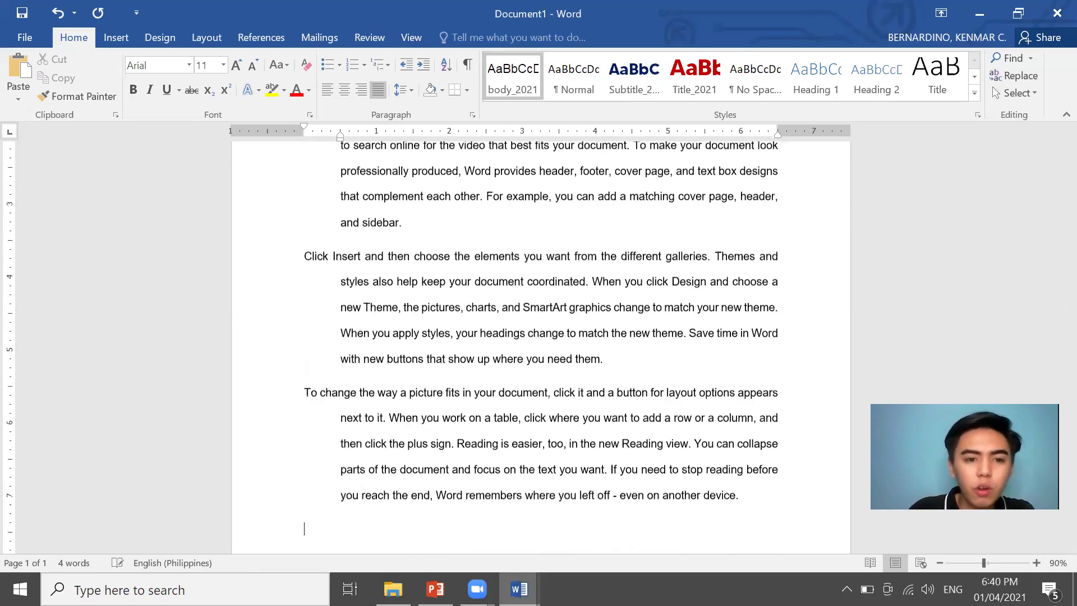
Remove the hanging indent from the three generated body paragraphs
scroll(240, 301, up, 5)
drag(310, 330, 595, 359)
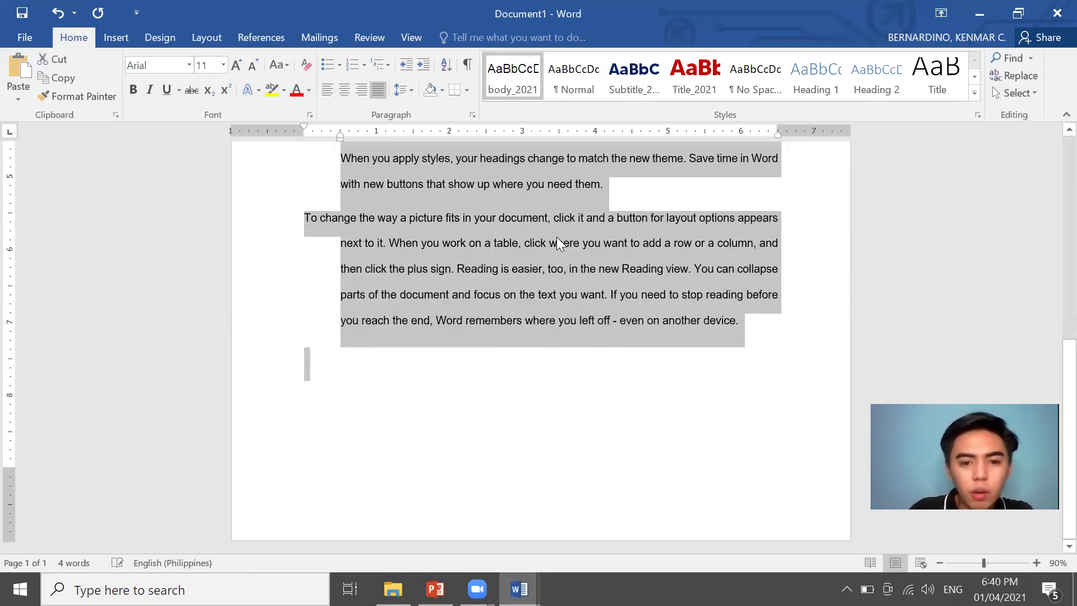
right_click(597, 300)
click(649, 418)
click(787, 230)
click(729, 243)
click(751, 508)
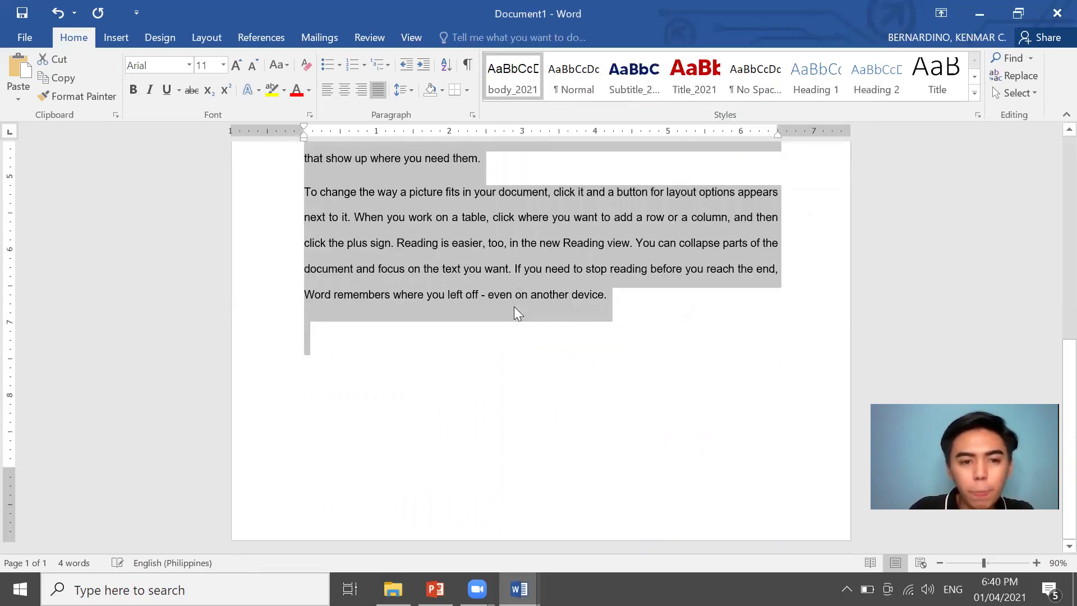
Set the line spacing of the whole document to 1.0
scroll(514, 306, up, 10)
click(312, 235)
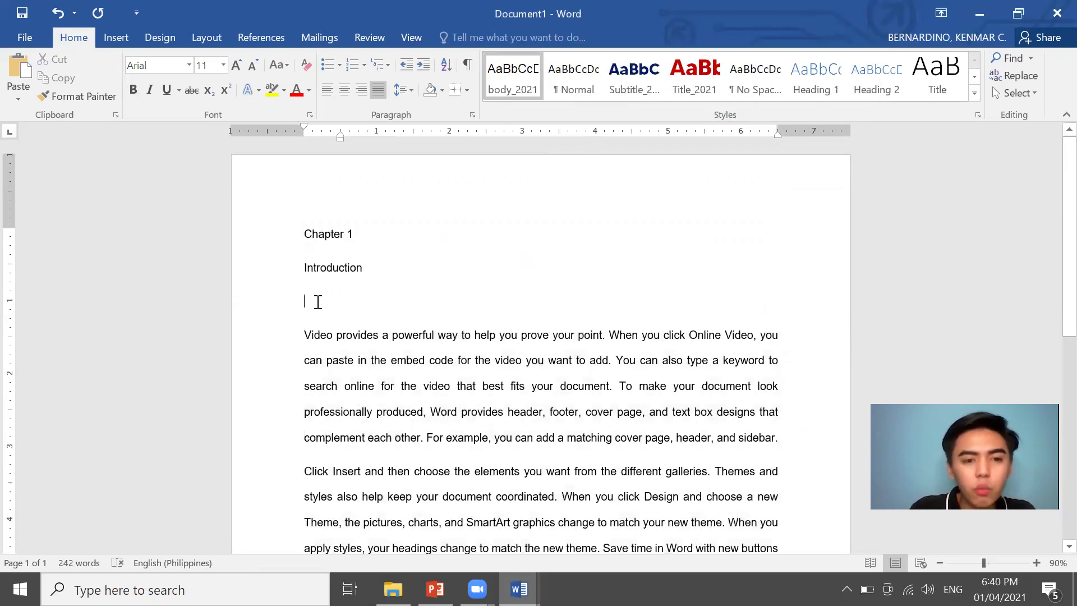
key(ctrl+a)
click(404, 91)
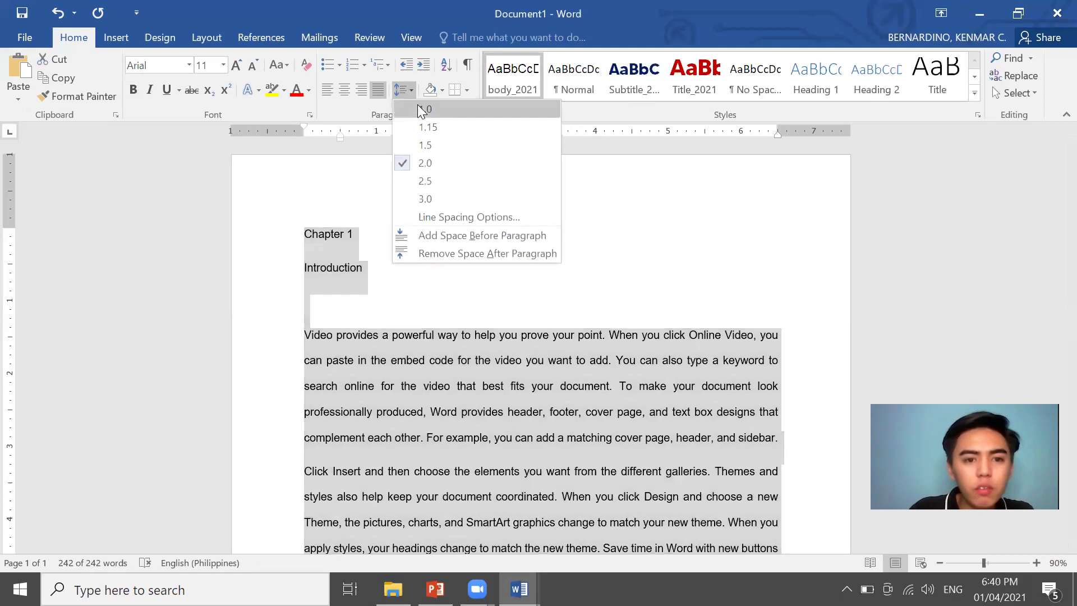
click(422, 110)
click(396, 258)
Apply the Title_2021 style to "Chapter 1" and the Subtitle_2021 style to "Introduction"
click(259, 241)
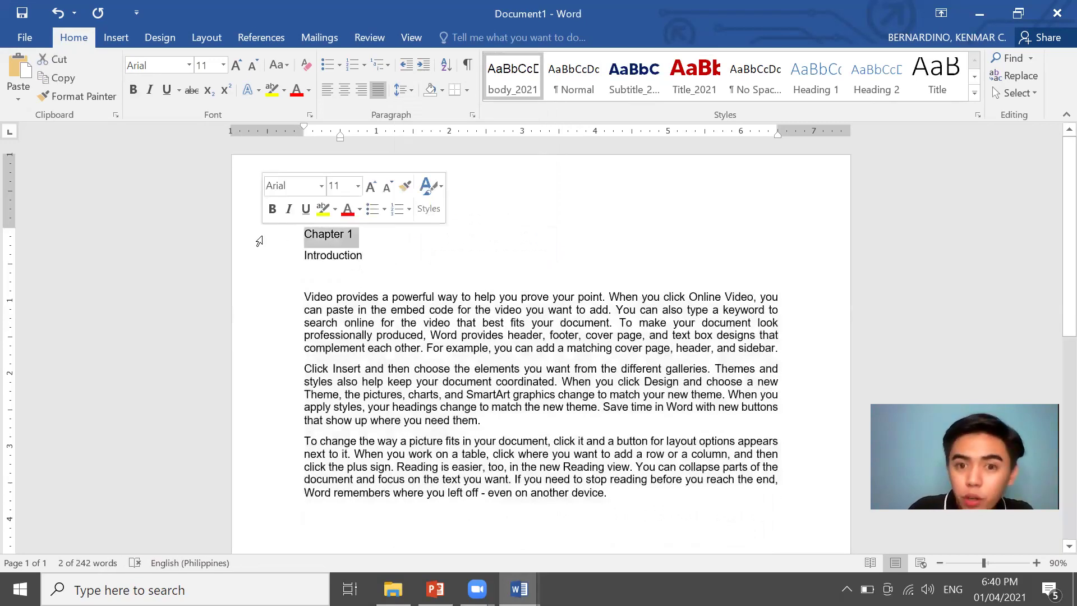
click(686, 87)
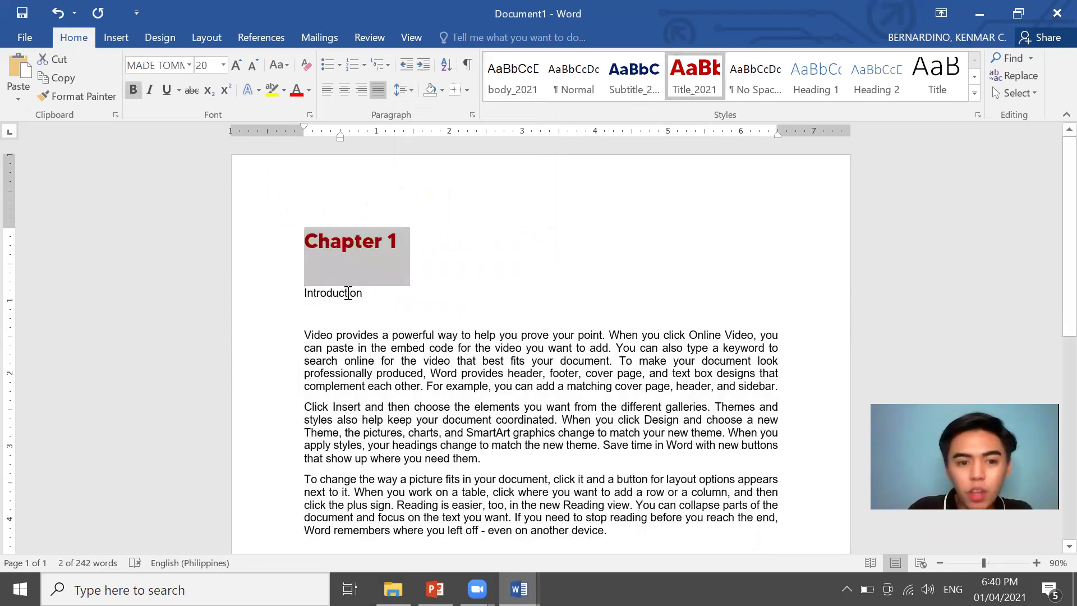
click(347, 292)
click(257, 302)
click(636, 87)
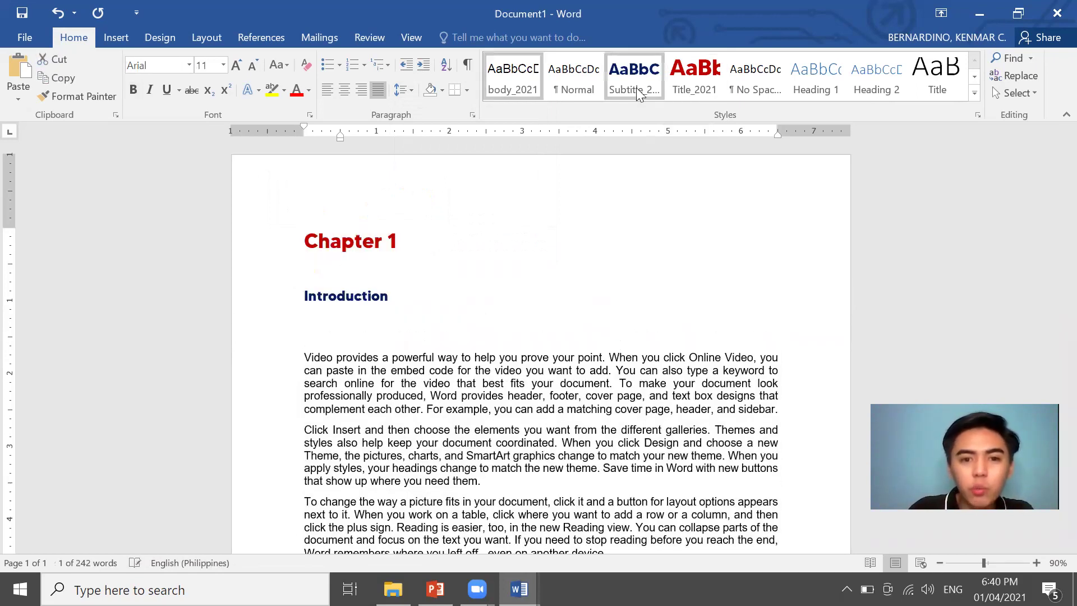
click(636, 88)
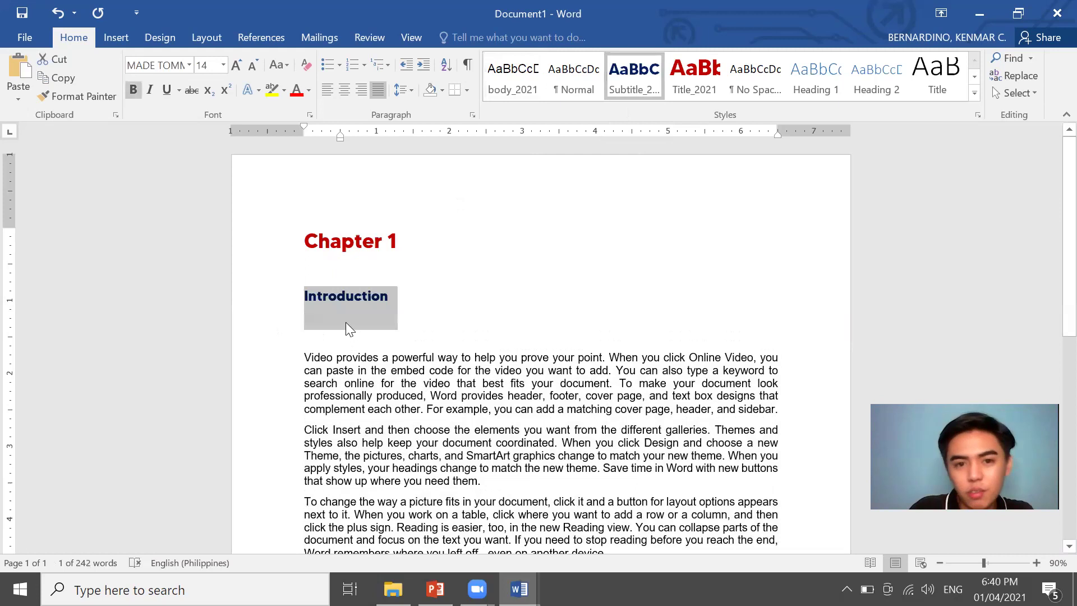
Try applying the body_2021 style to the three body paragraphs and undo the change
scroll(324, 322, down, 1)
drag(313, 335, 630, 515)
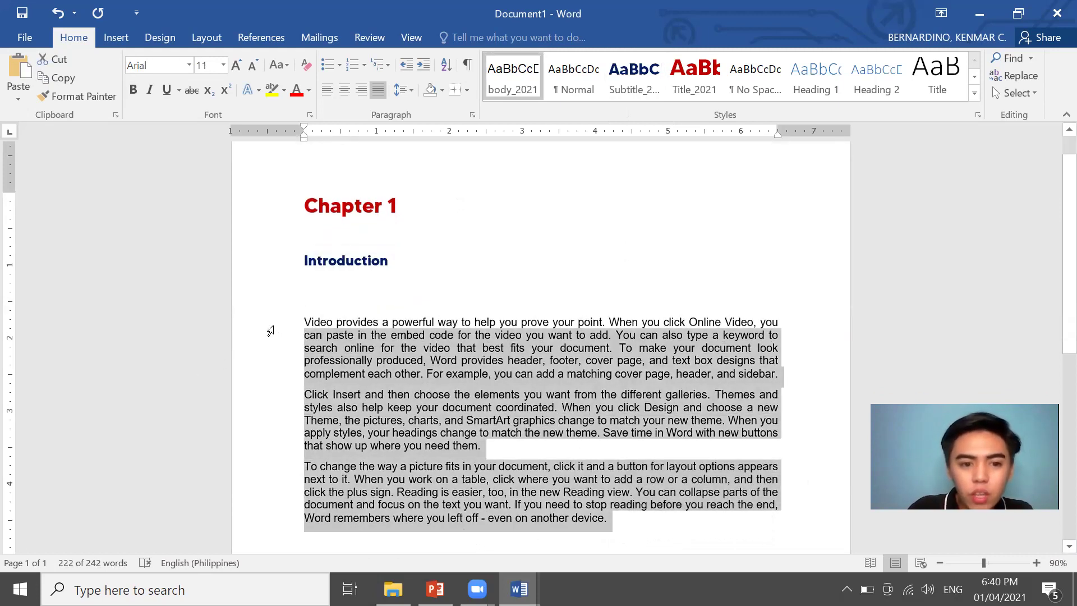
drag(304, 322, 594, 533)
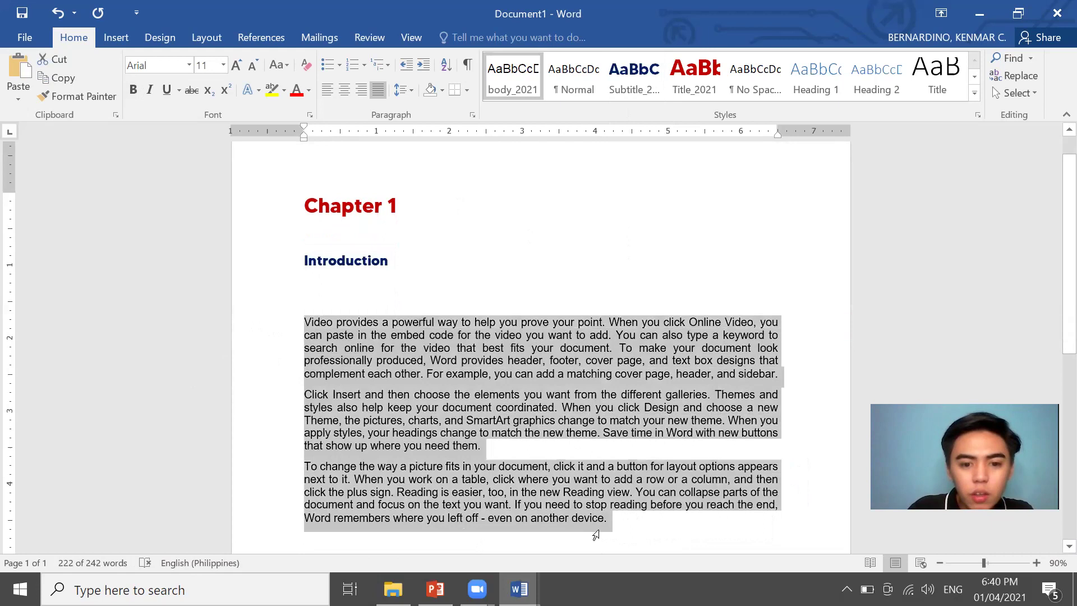
click(513, 92)
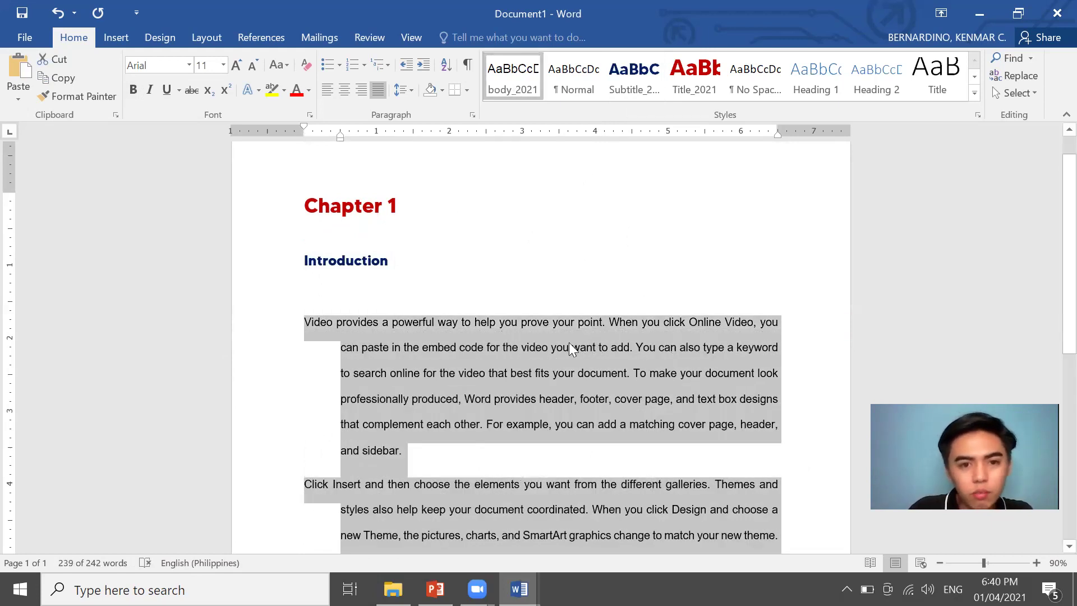
key(ctrl+z)
Insert a page break after the body paragraphs and enter "Chapter 2" at the start of the new page
scroll(377, 300, up, 1)
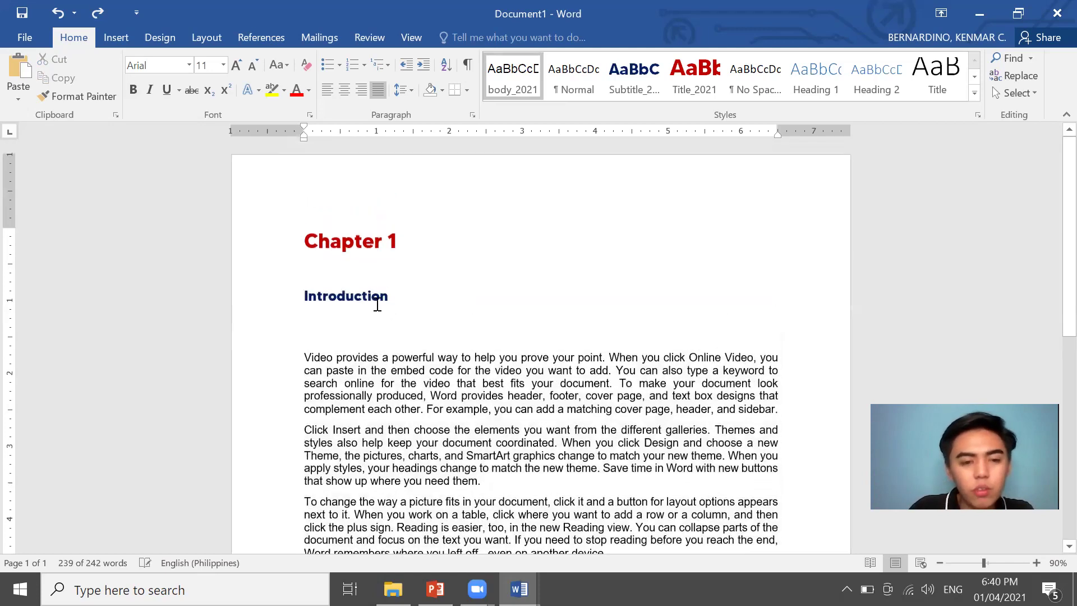
scroll(504, 314, down, 7)
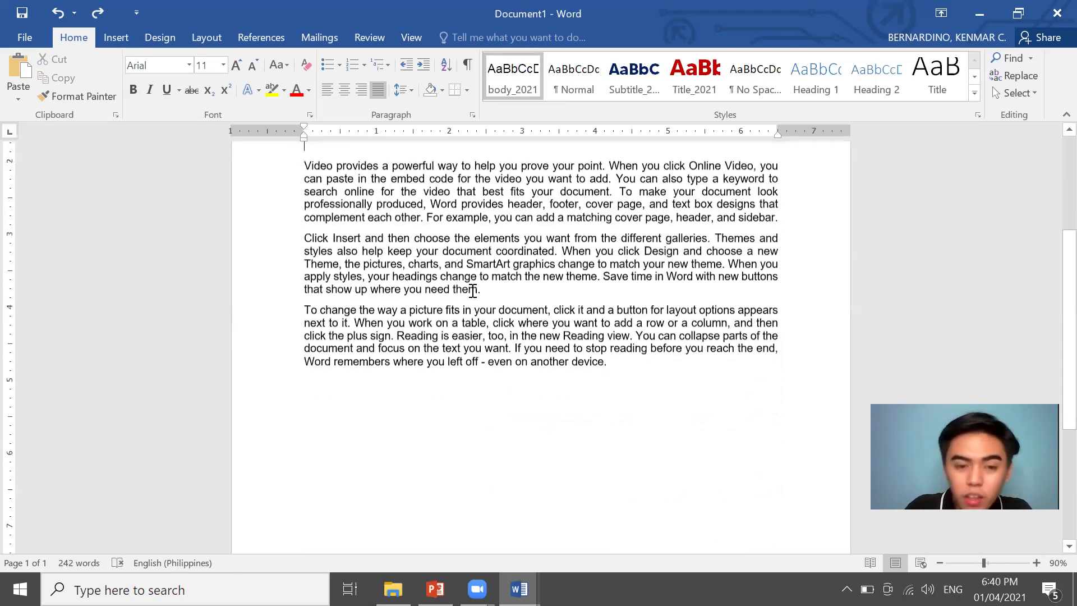
key(ctrl+Return)
text(Chapter 2 )
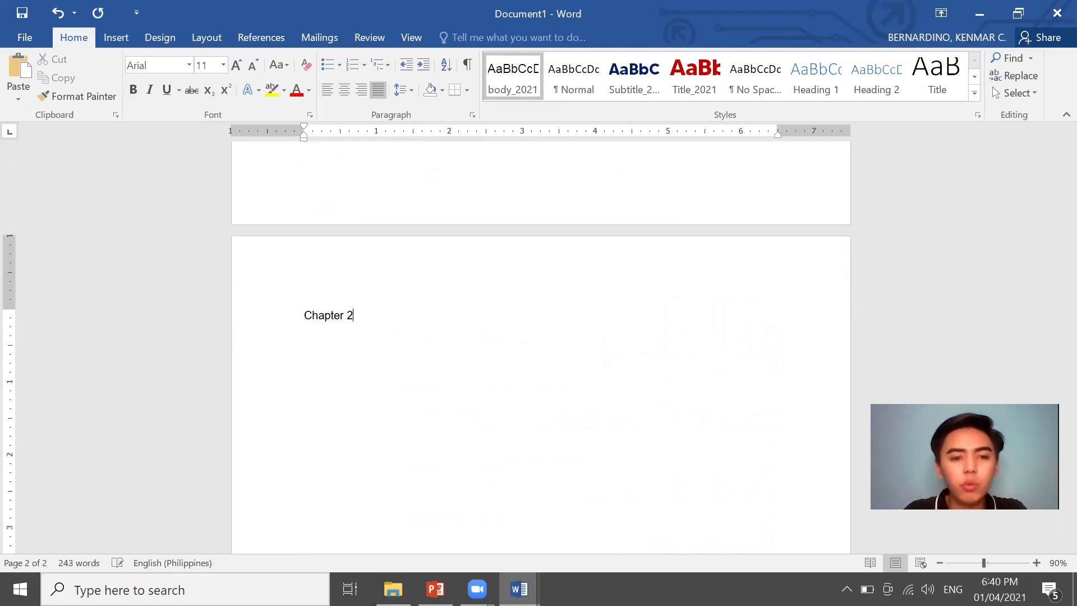
Add "Review Related Literature" below "Chapter 2", then apply Title_2021 to the chapter line and Subtitle_2021 to the new line
text(Rev)
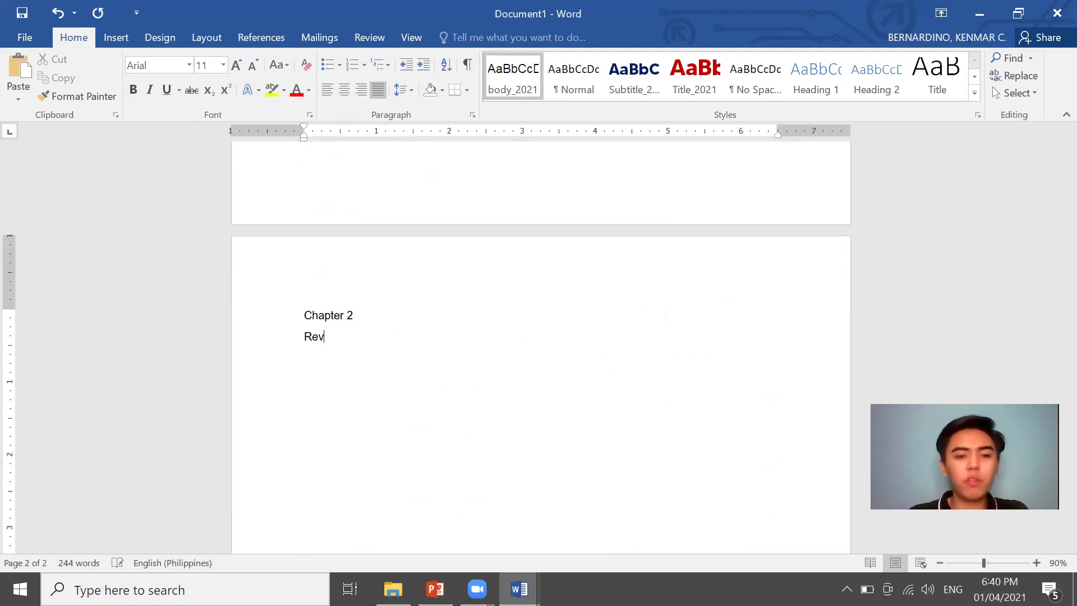
text(iew Related Literature)
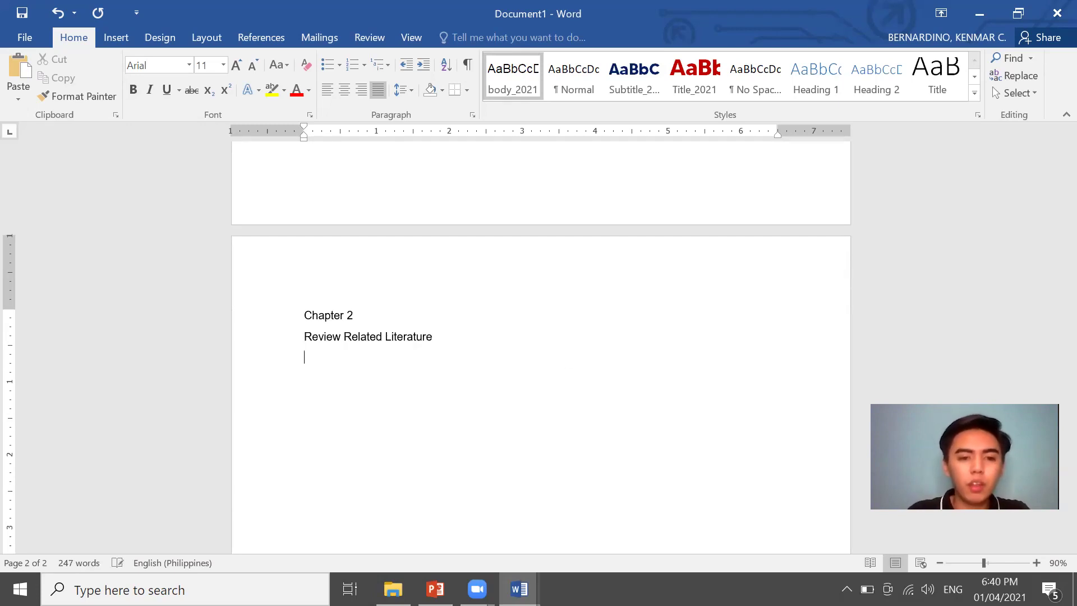
click(257, 312)
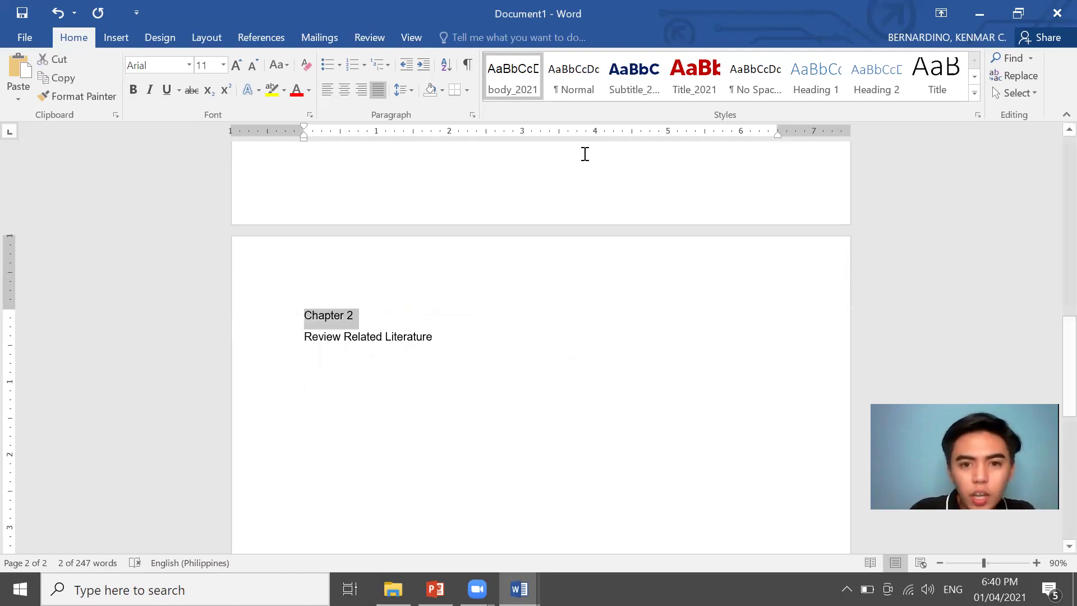
click(694, 76)
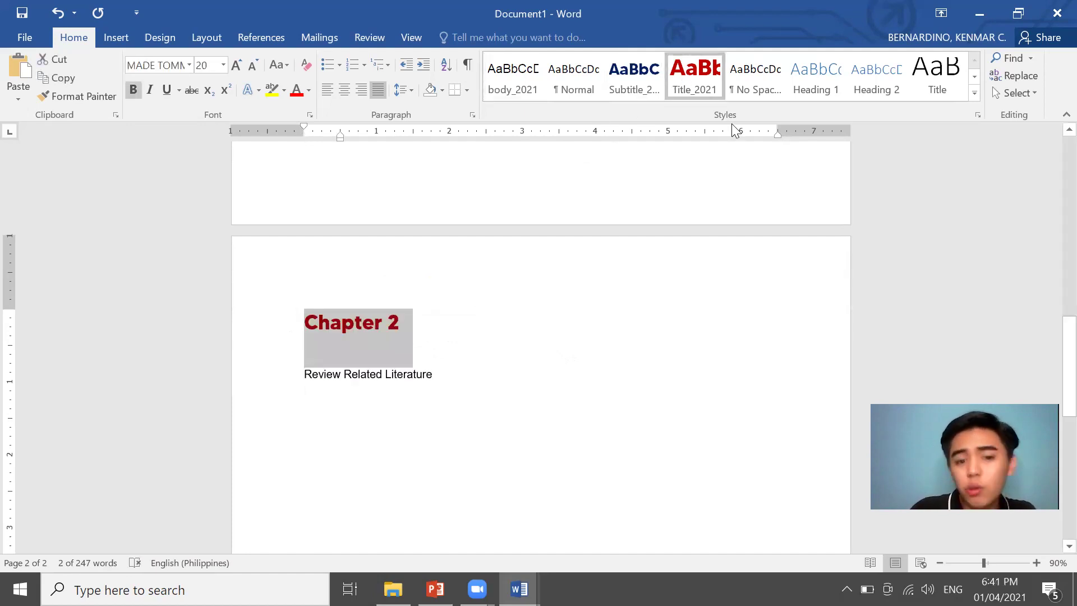
click(277, 371)
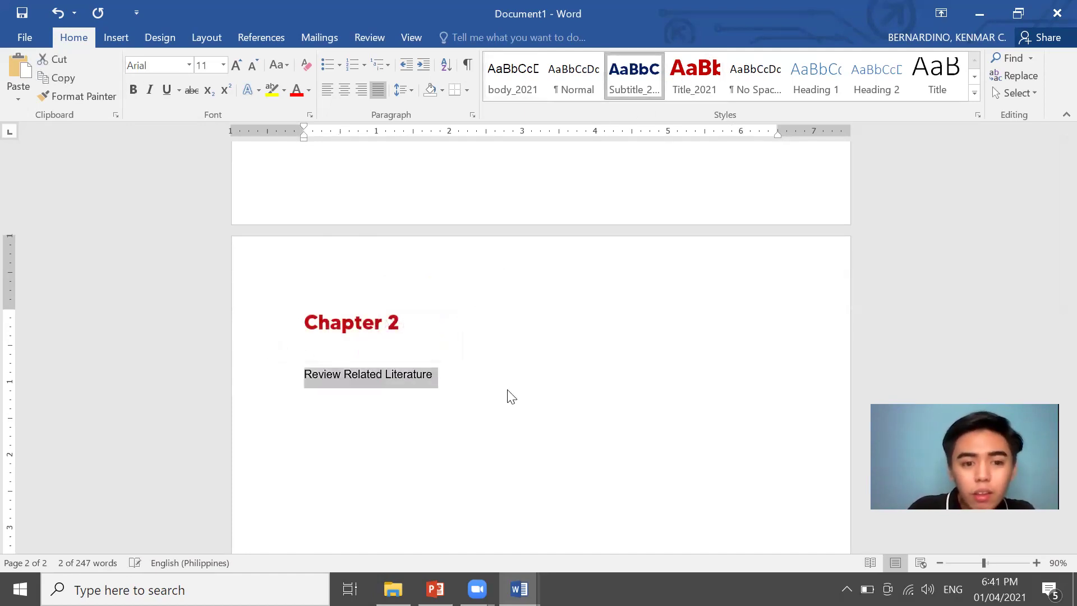
click(652, 91)
click(537, 388)
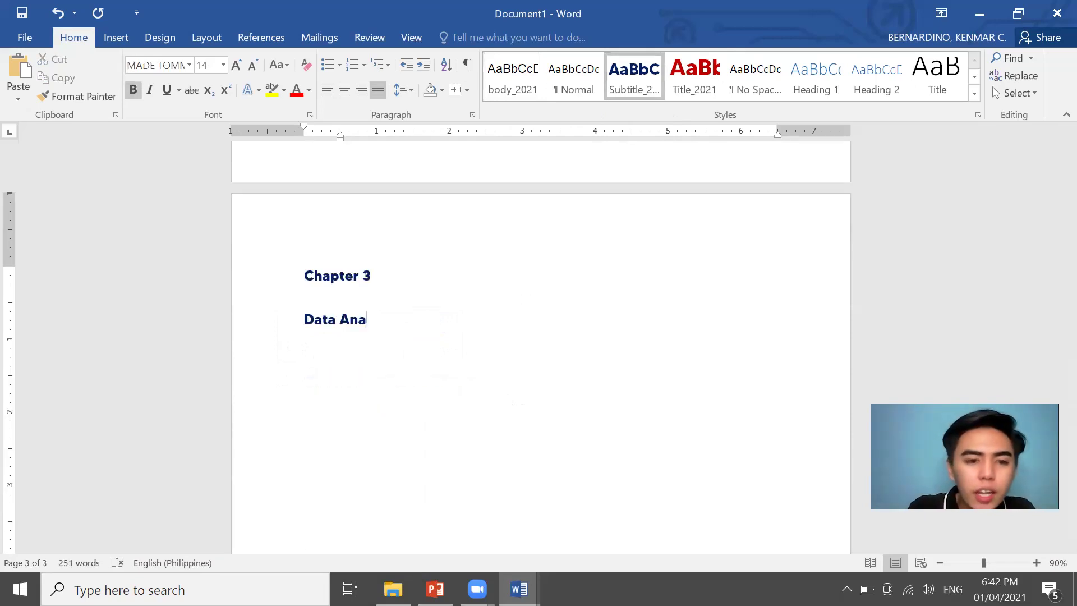
Complete the "Data Analysis" line under "Chapter 3" and apply the Title_2021 style to "Chapter 3"
text(lysis)
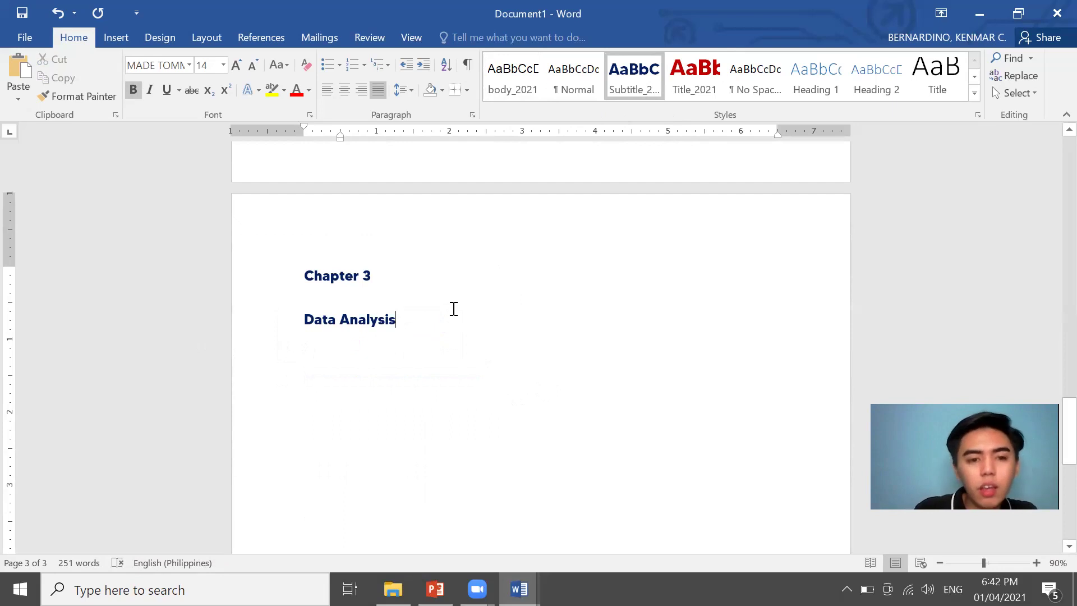
click(214, 282)
click(694, 78)
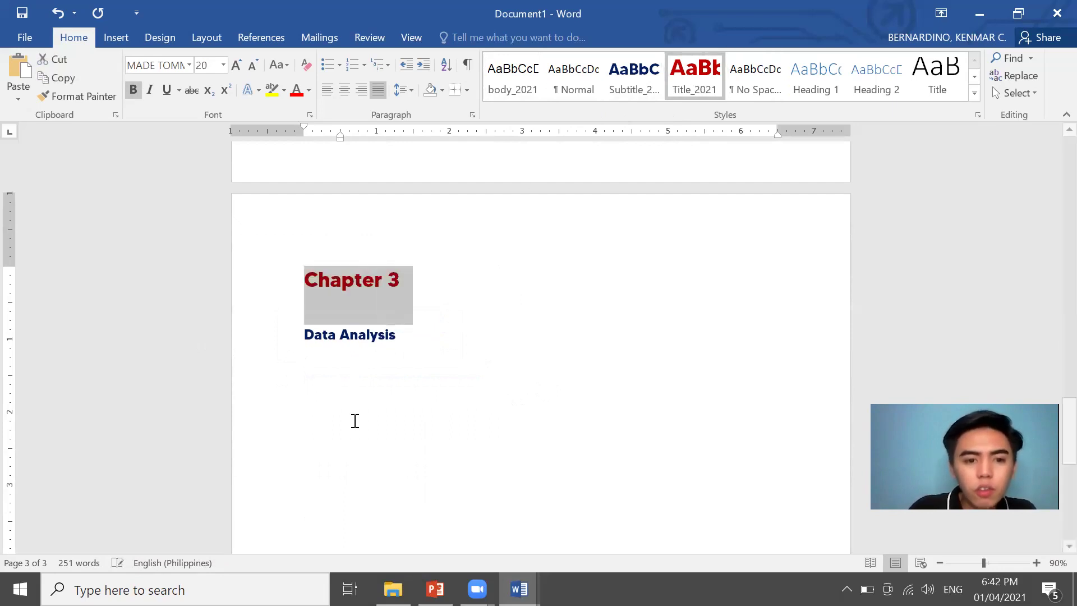
Insert a page break after the Chapter 3 page and enter "Chapter 4" and "References" on separate lines of the new page
scroll(452, 361, down, 3)
click(449, 372)
key(Return)
key(Return)
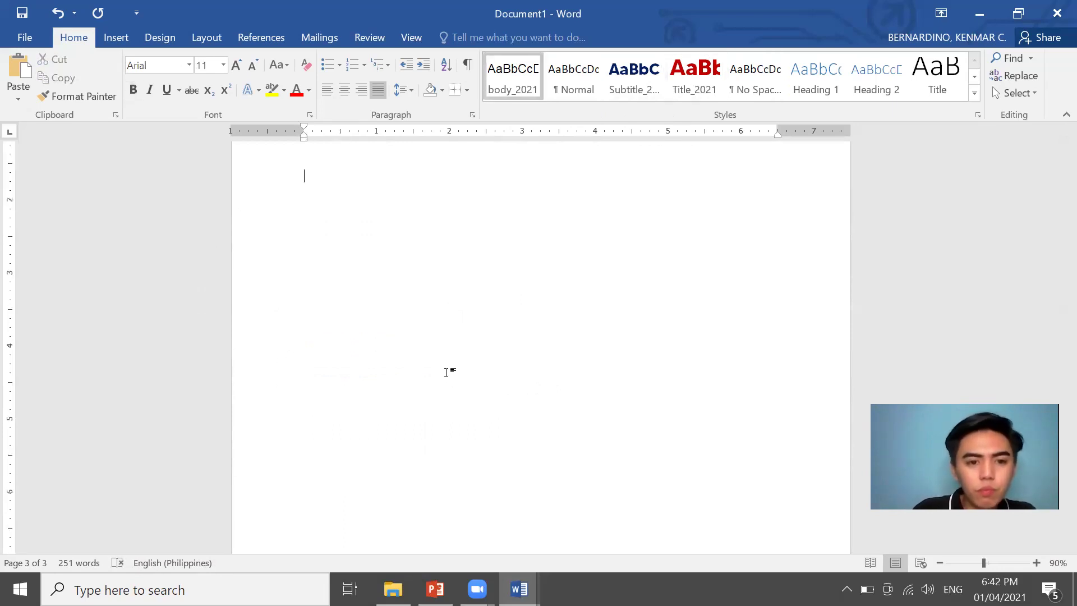
scroll(445, 370, up, 3)
key(ctrl+Return)
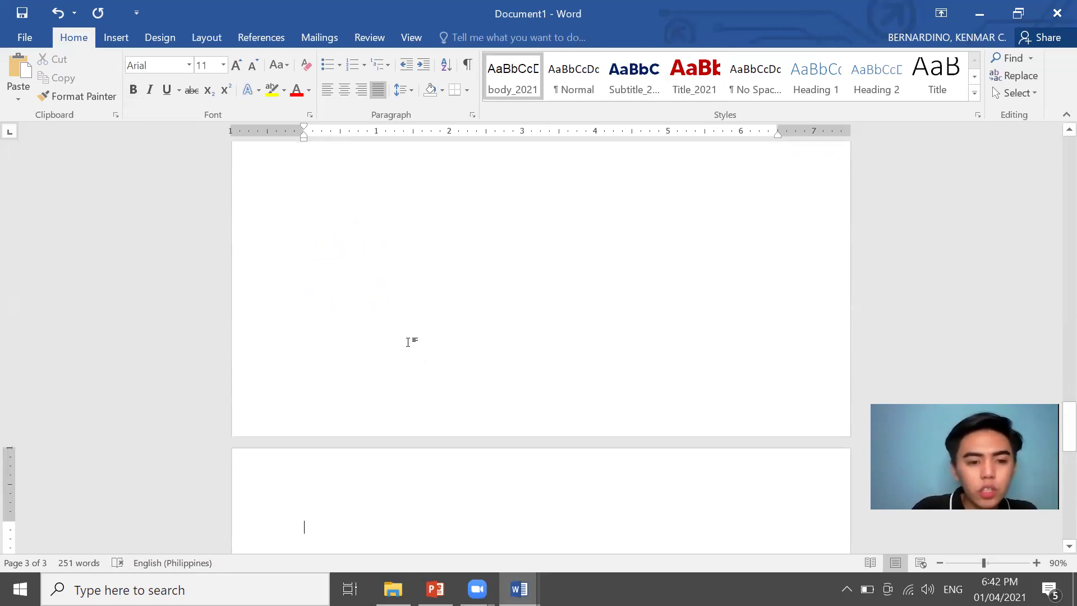
scroll(409, 340, down, 3)
text(Chapter 4)
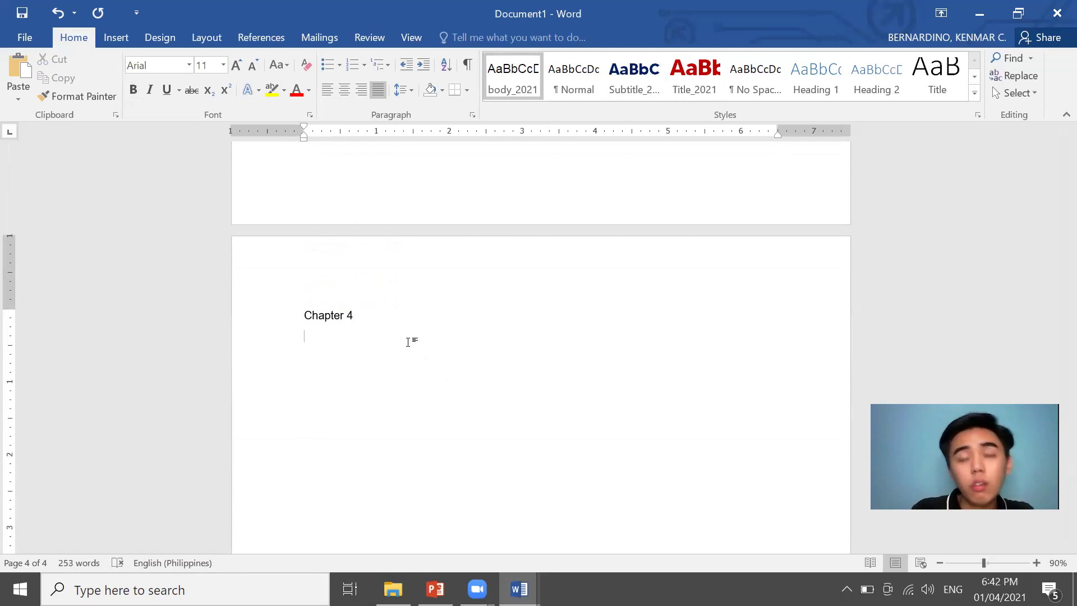
text( References)
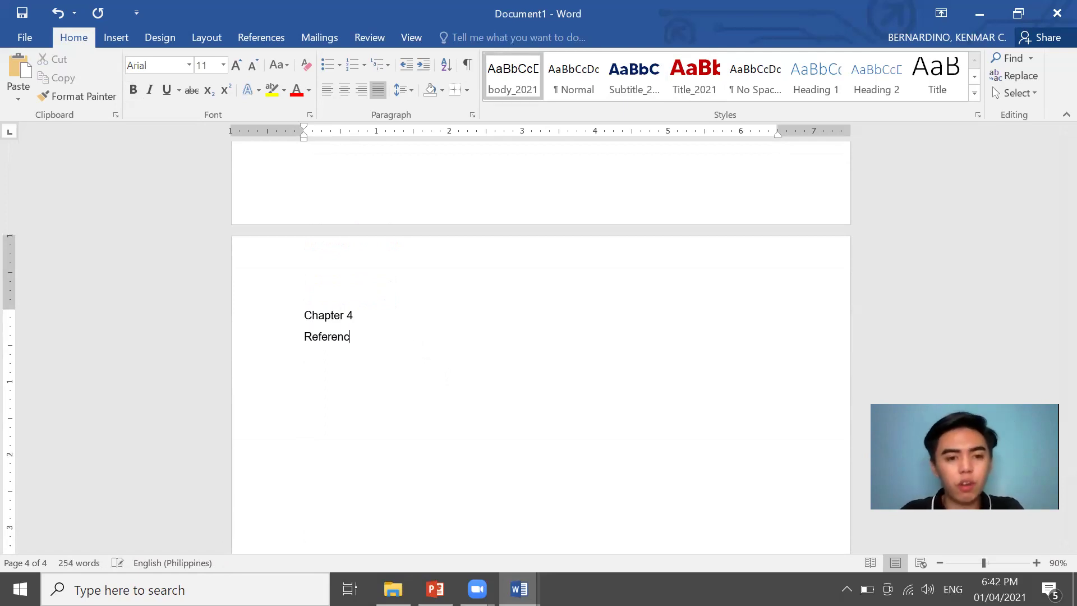
Apply the Subtitle_2021 style to "References" and the Title_2021 style to "Chapter 4"
click(149, 337)
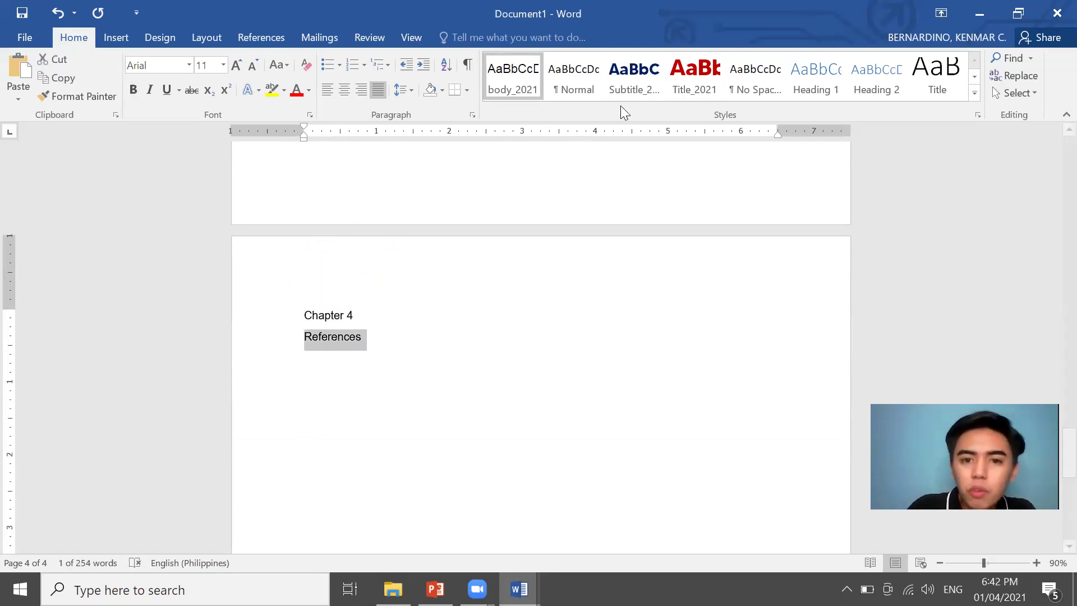
click(634, 76)
click(187, 304)
click(694, 76)
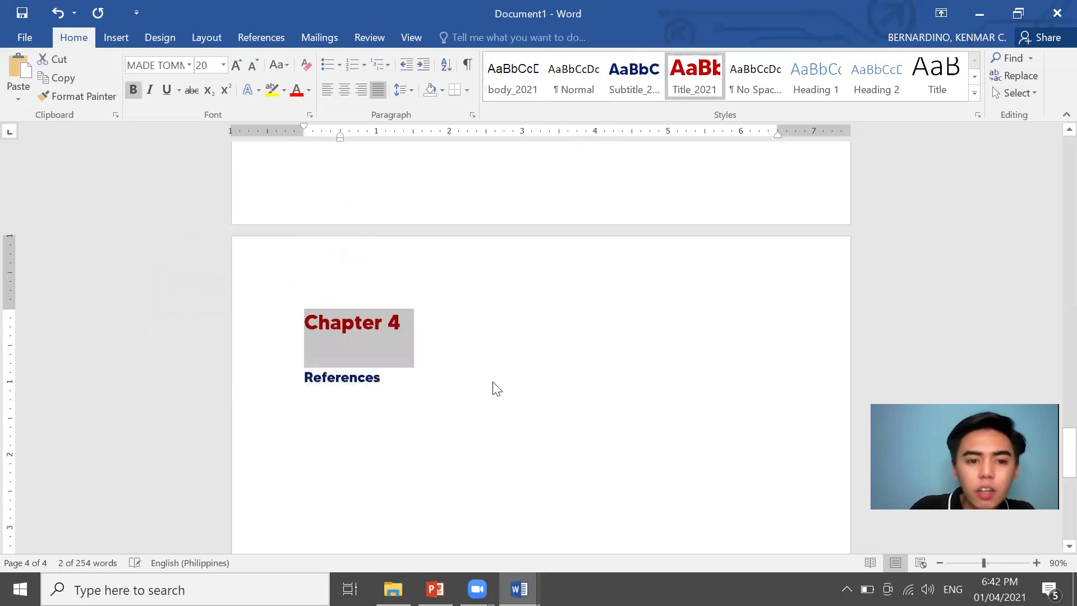
Look over the styled chapters, advance the PowerPoint slide show to "Creating Table of Contents", and return to Word
scroll(492, 382, up, 5)
scroll(446, 415, up, 15)
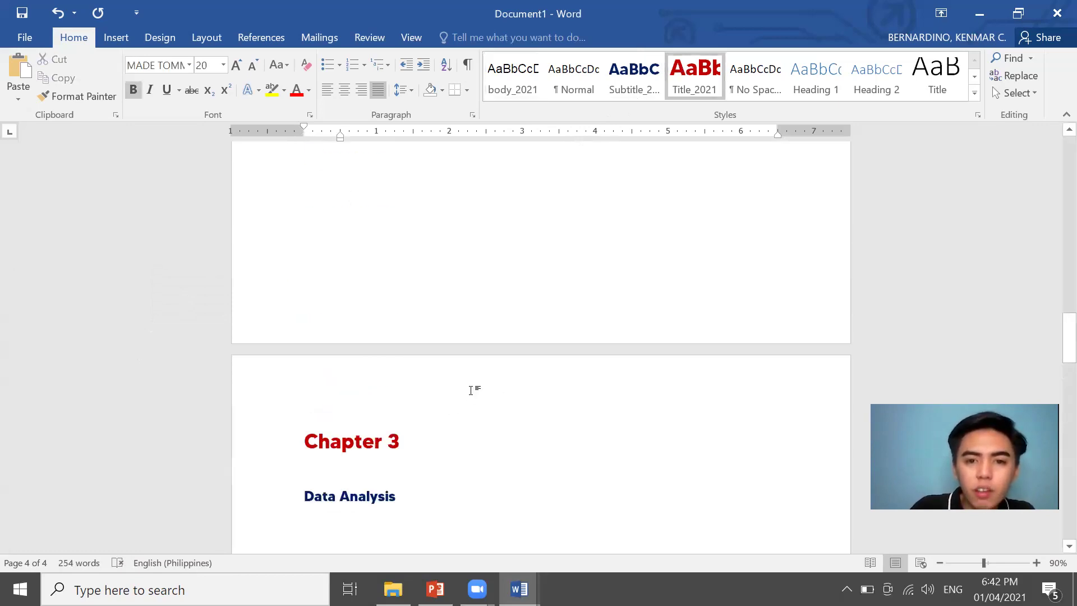
key(alt+Tab)
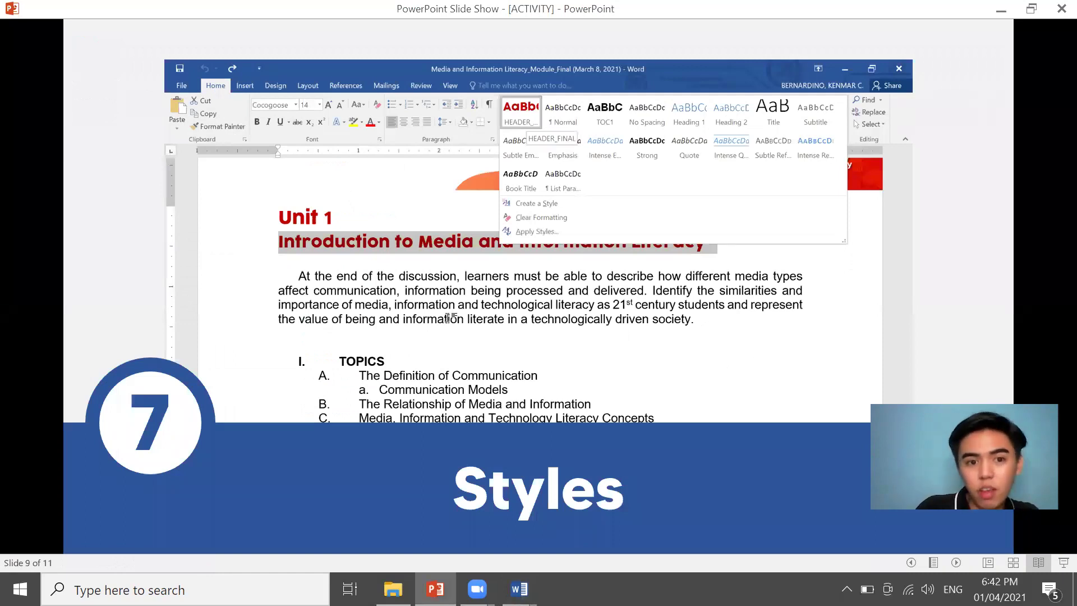
key(alt+Tab)
scroll(445, 315, down, 8)
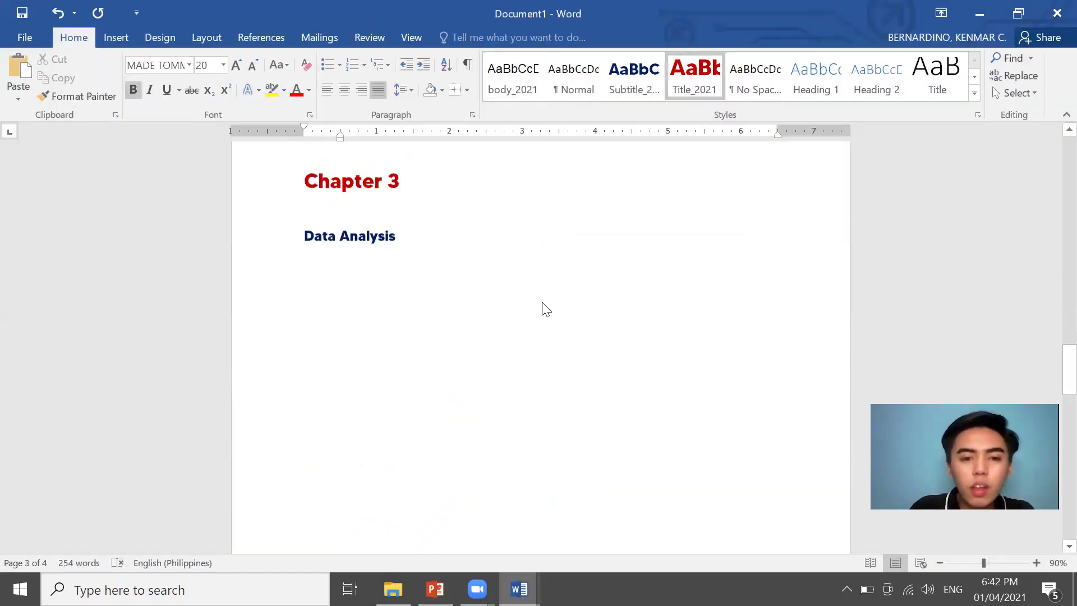
key(alt+Tab)
key(Right)
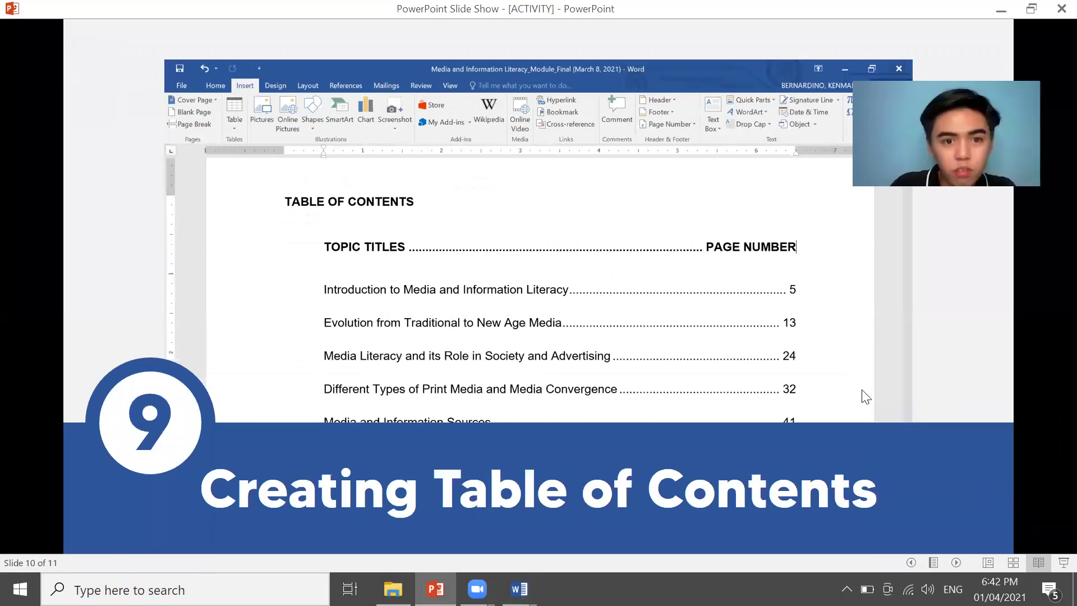
key(alt+Tab)
Insert a page break before "Chapter 1" and place the cursor on the blank first page
drag(1069, 370, 1058, 152)
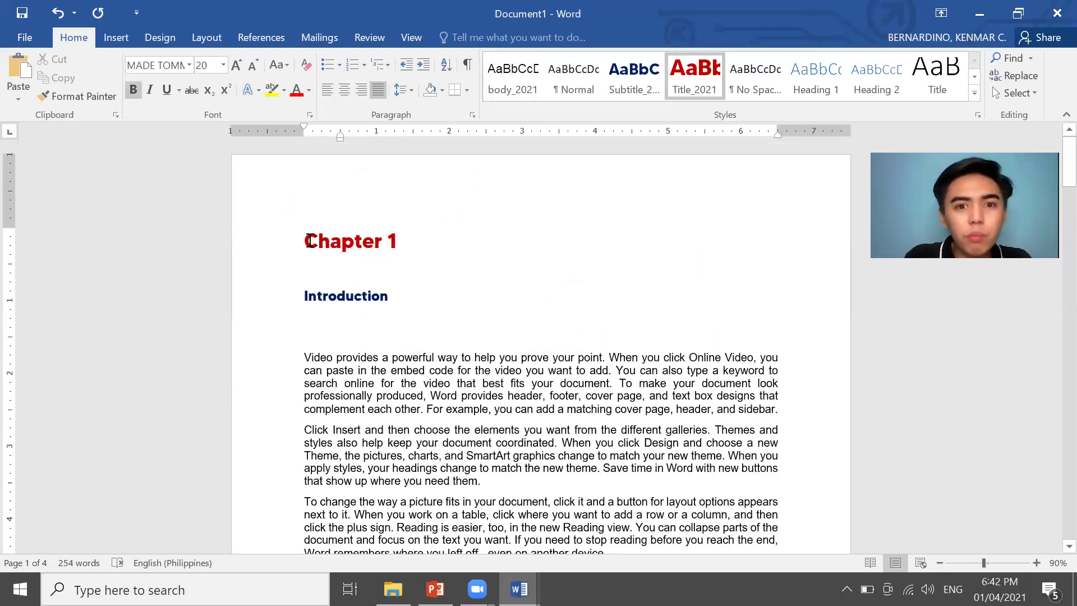
key(ctrl+Return)
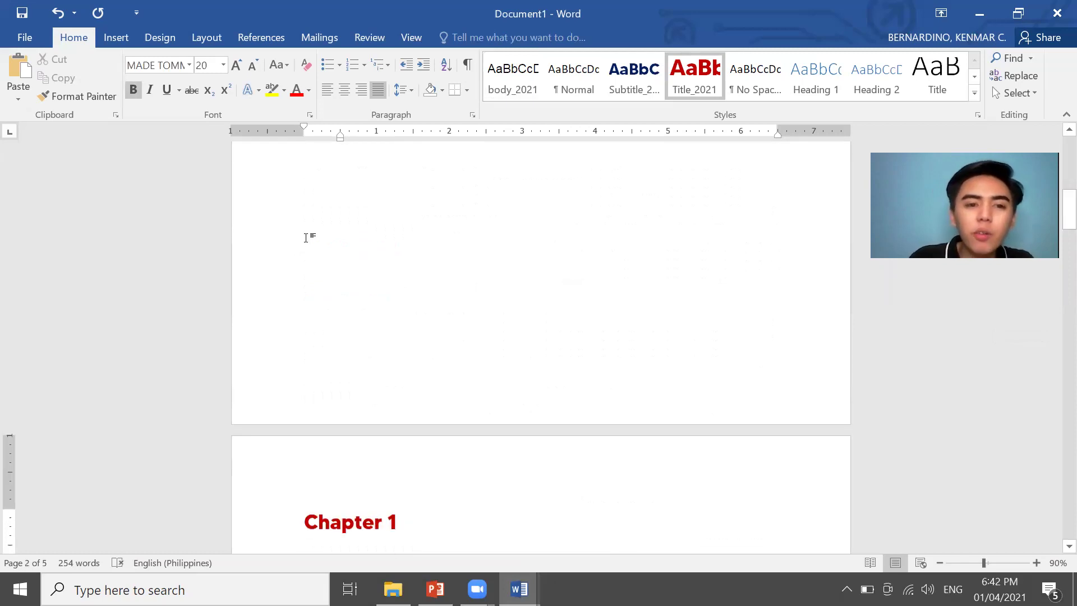
scroll(393, 252, up, 1)
click(364, 255)
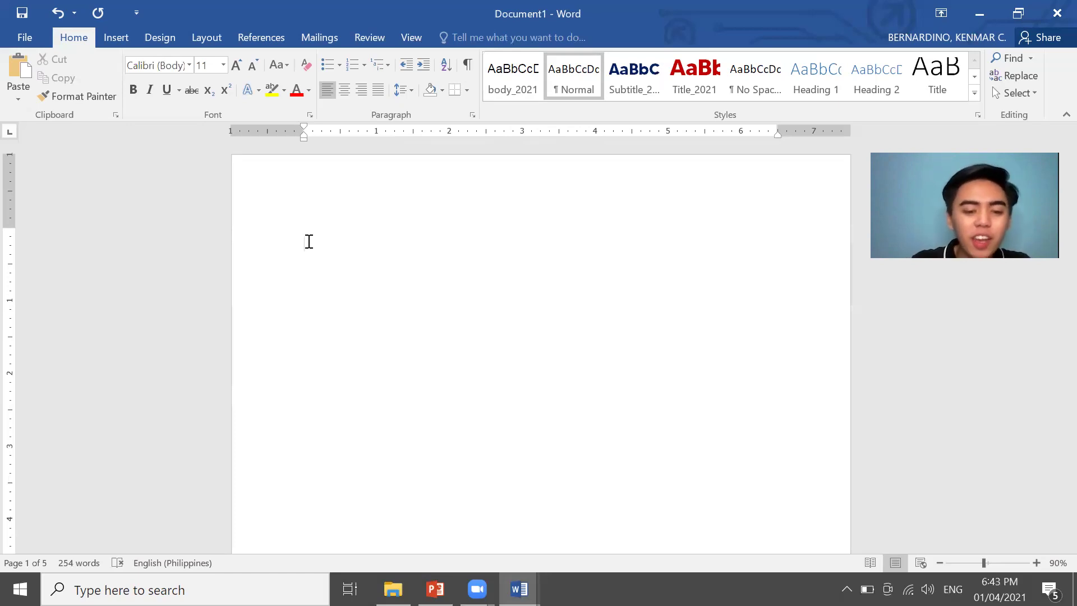
Try writing a manual contents entry for "Chapter 1" with a row of dots and page number 2, and remove it
text(hapter 1 ............................................................)
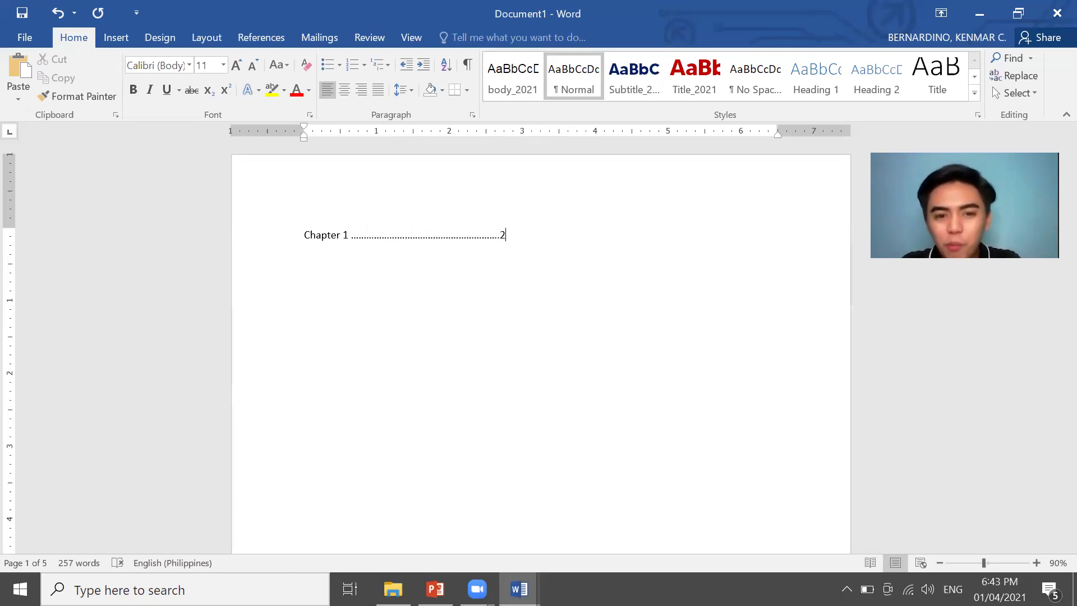
drag(307, 242, 485, 236)
key(Delete)
key(ctrl+z)
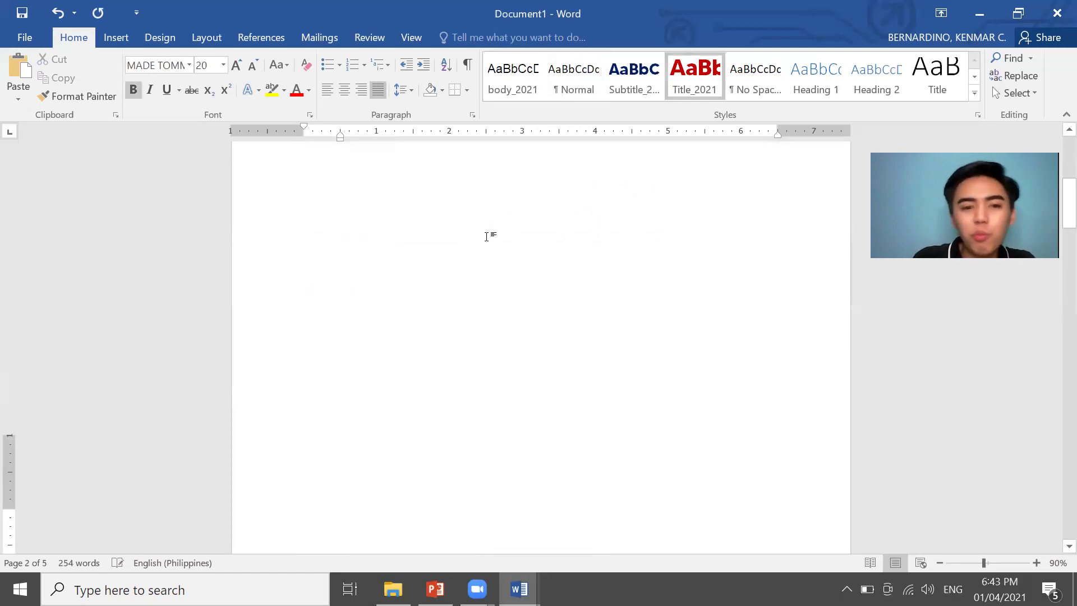
Try inserting the Automatic Table 1 table of contents on the blank first page and undo the insertion
click(316, 234)
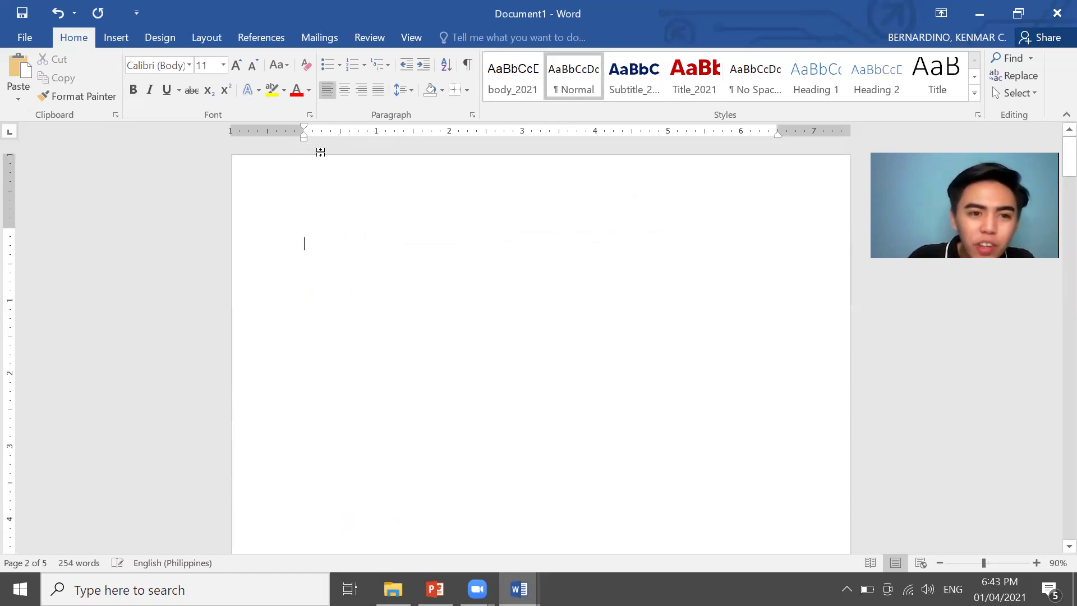
click(260, 37)
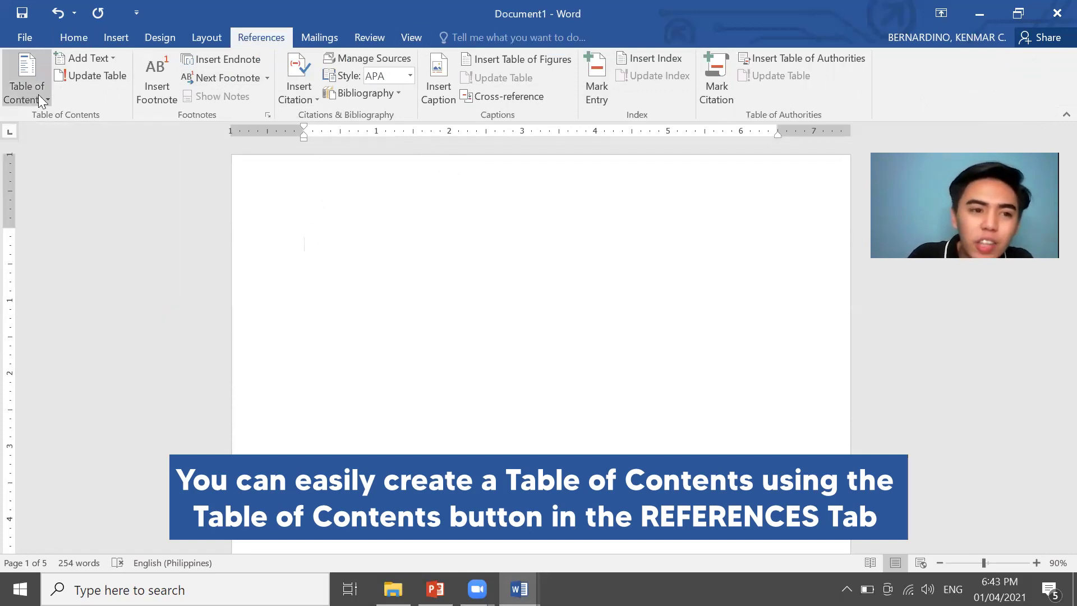
click(38, 94)
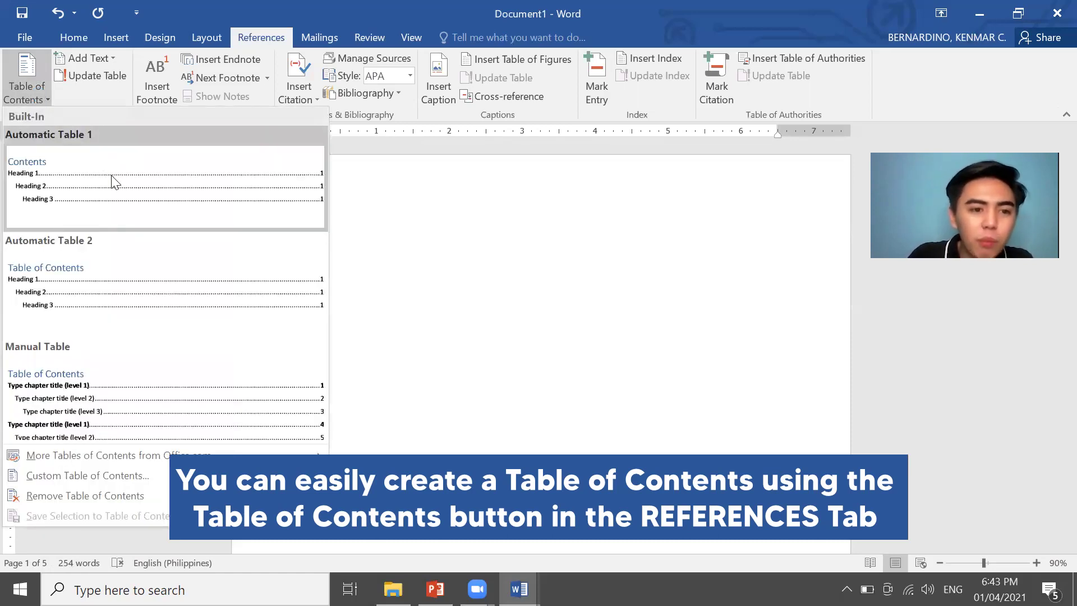
click(111, 176)
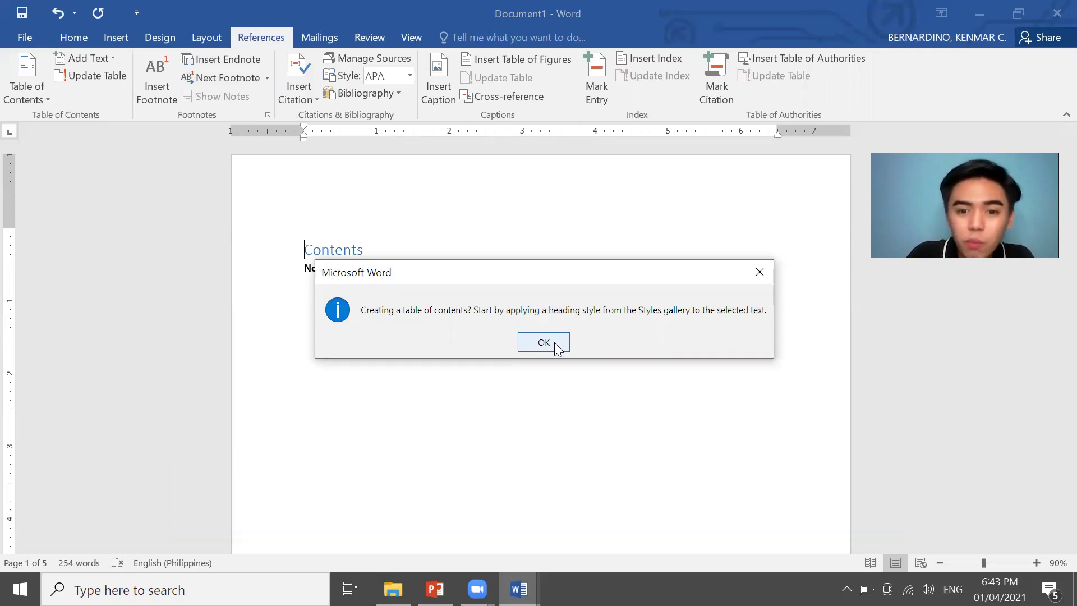
click(543, 342)
key(ctrl+z)
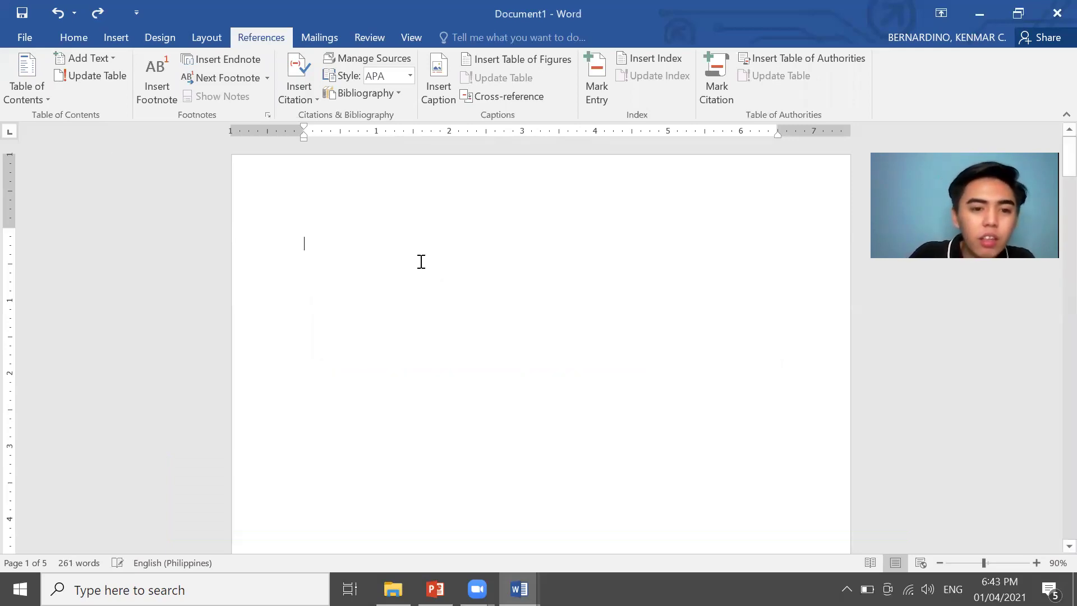
Open the custom table of contents settings and examine the tab leader options, keeping the dotted leader
click(23, 86)
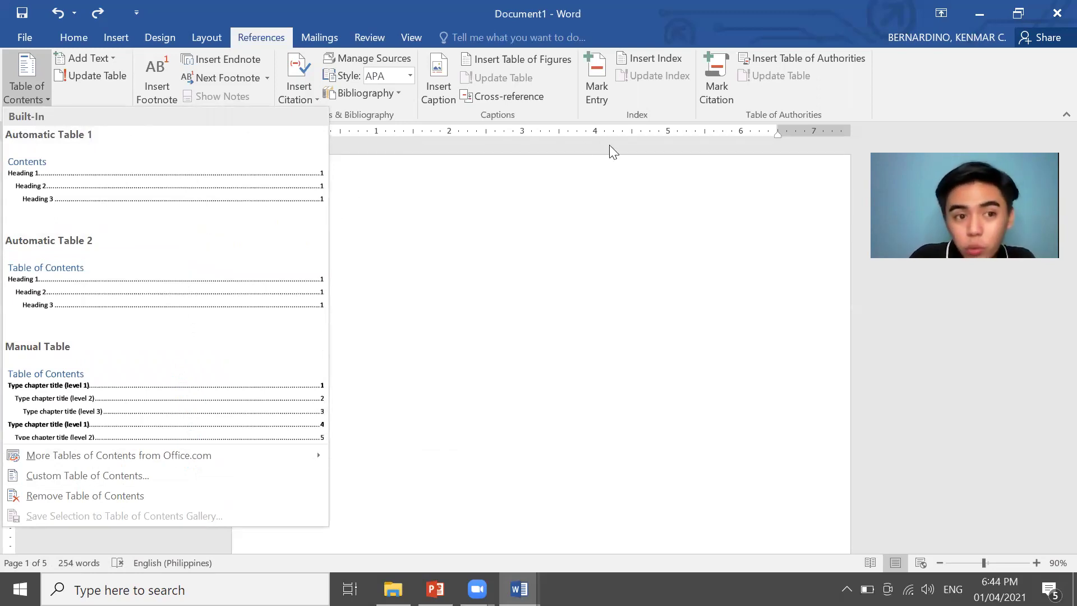
click(58, 476)
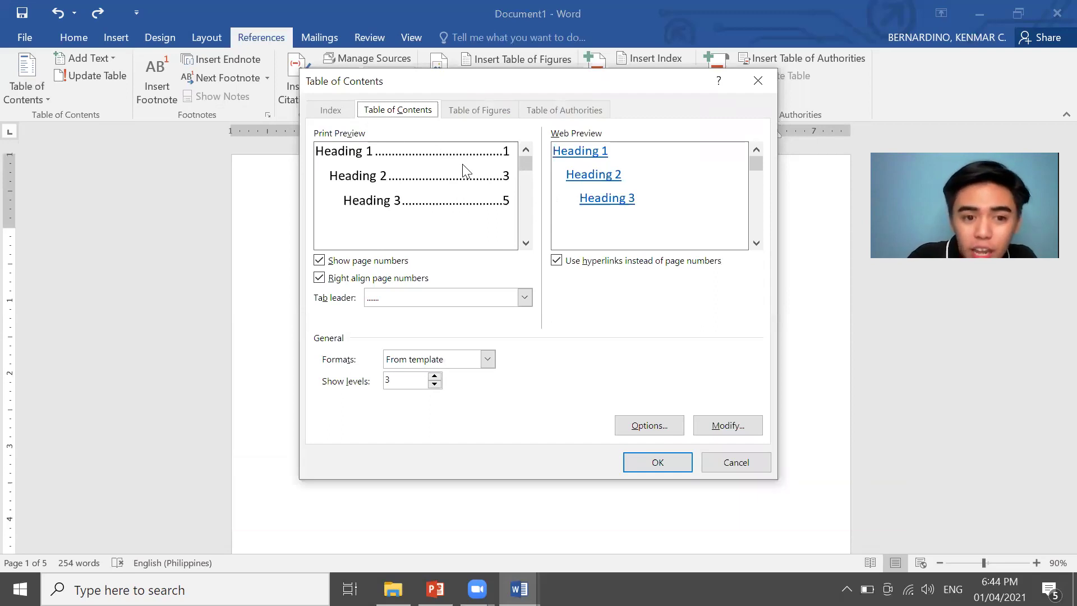
click(470, 297)
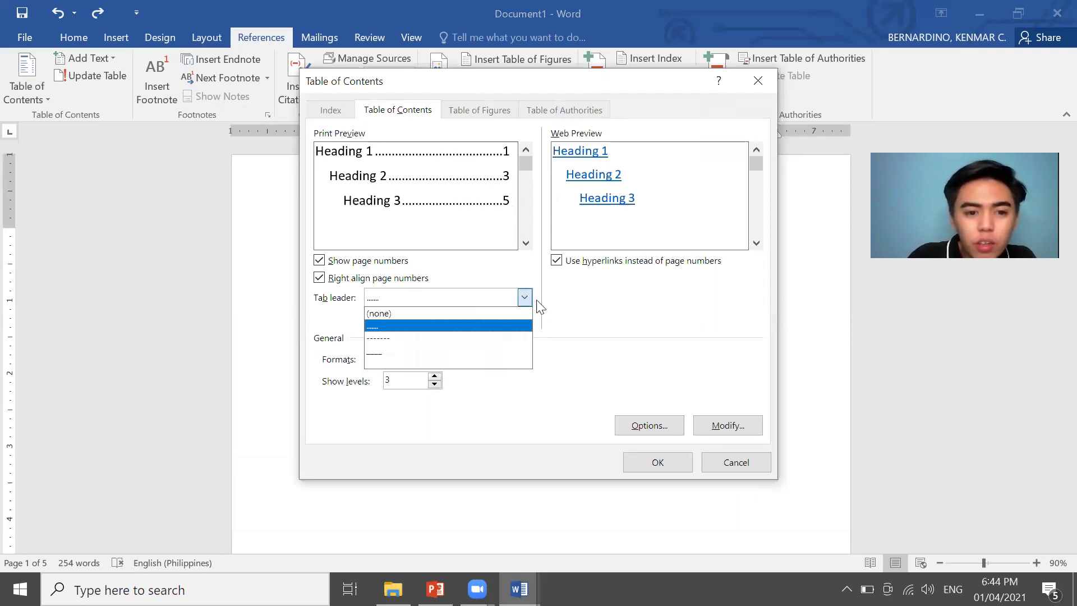
click(388, 294)
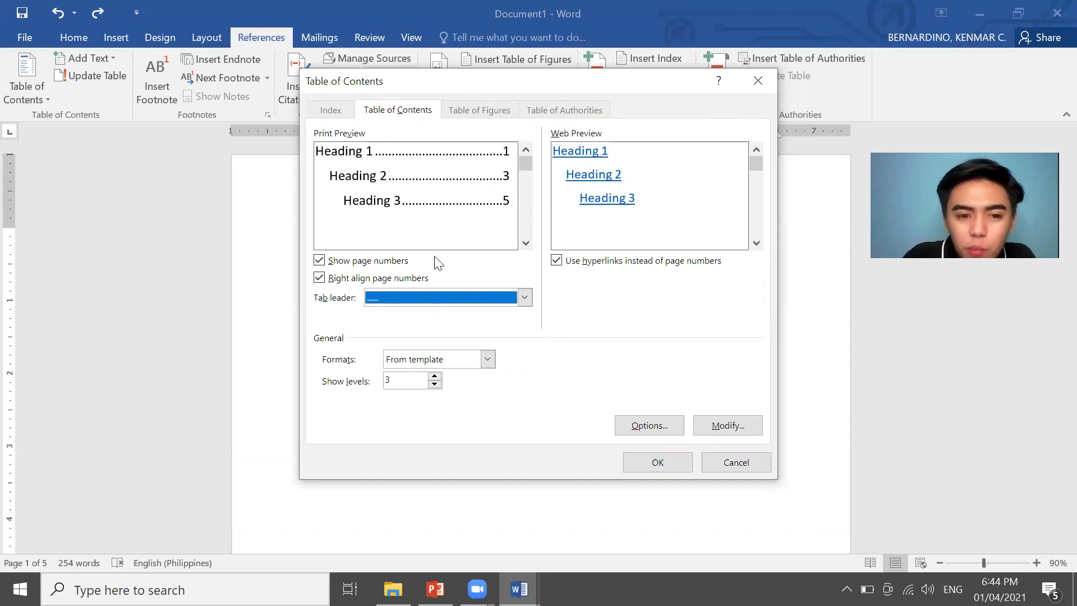
click(453, 299)
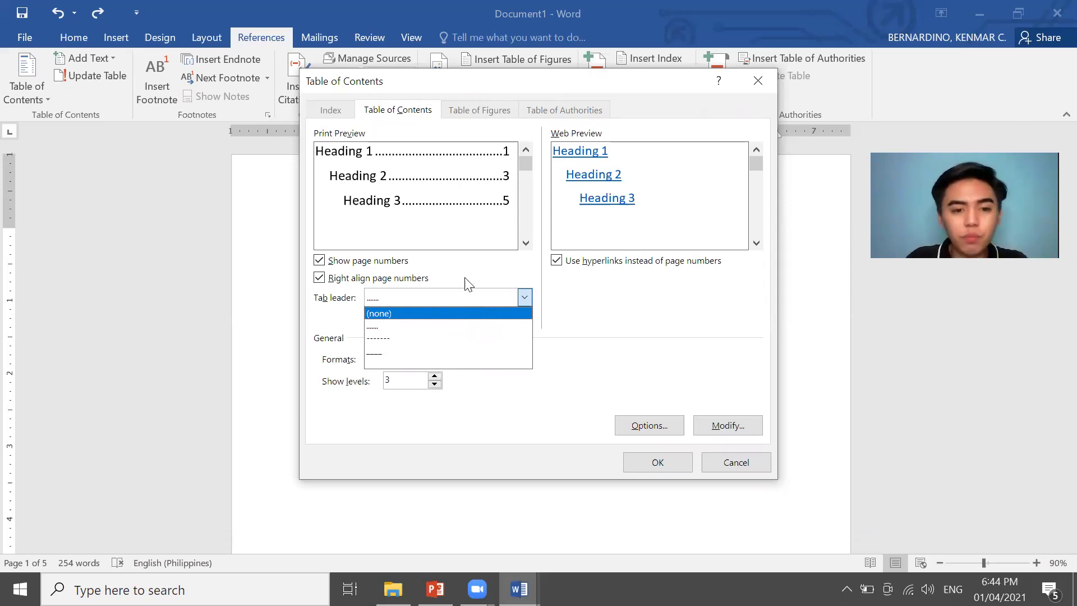
click(611, 298)
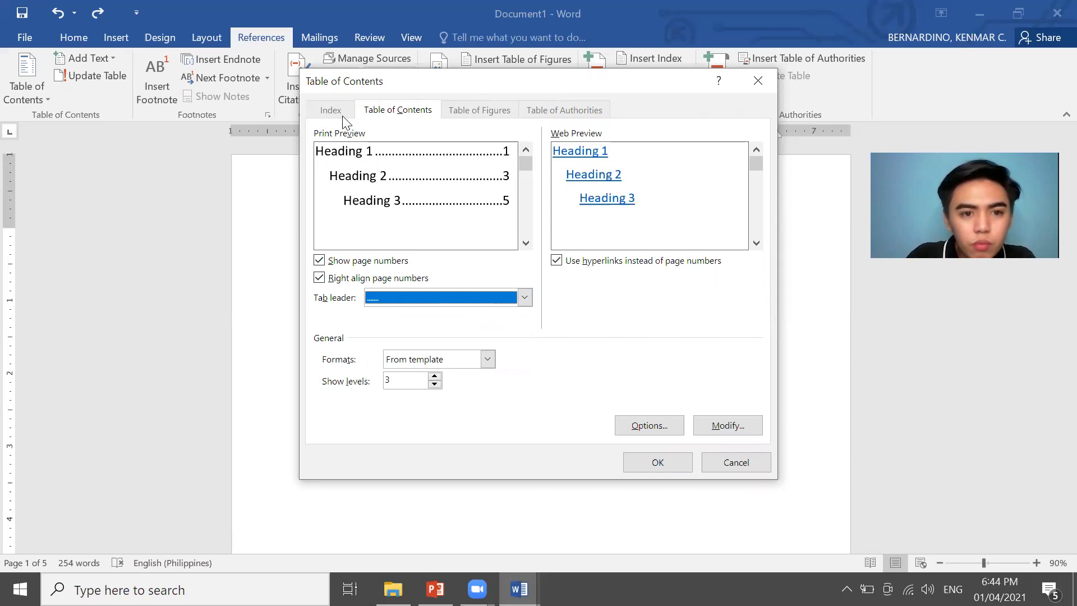
click(416, 110)
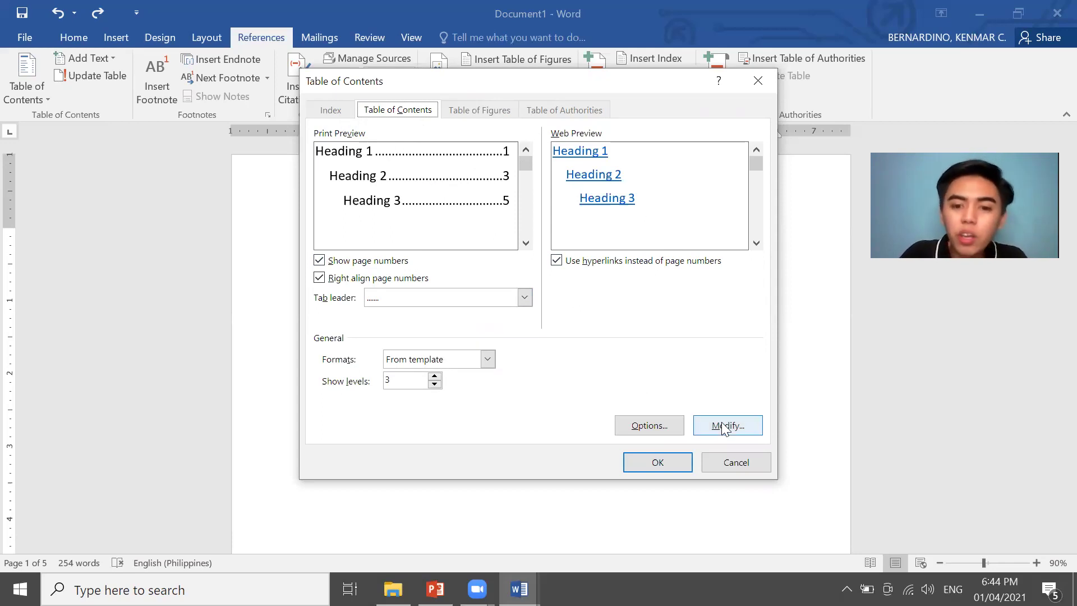
click(673, 429)
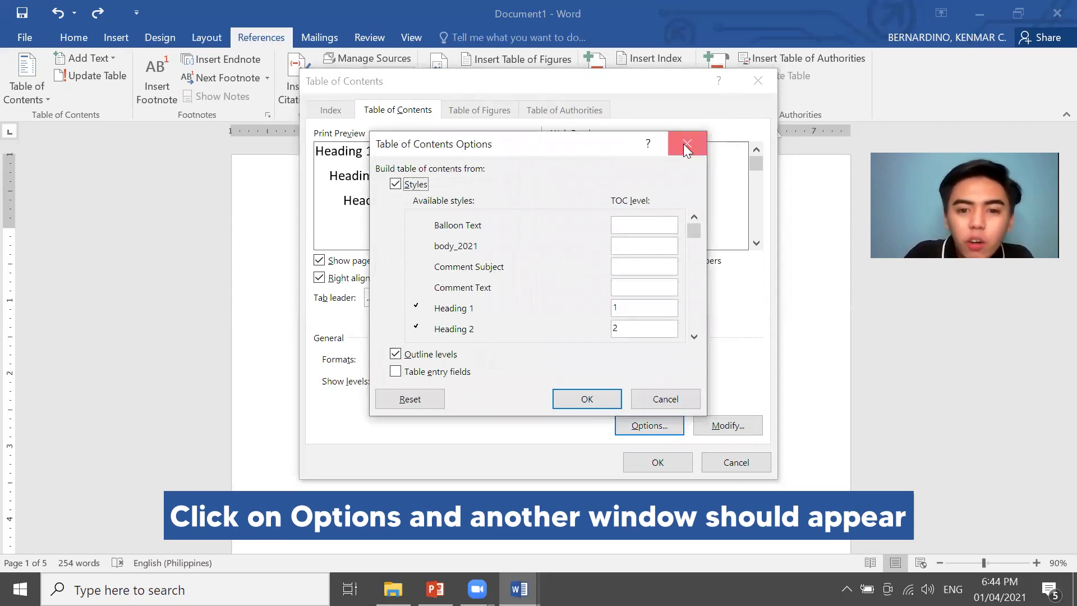
click(665, 399)
click(667, 425)
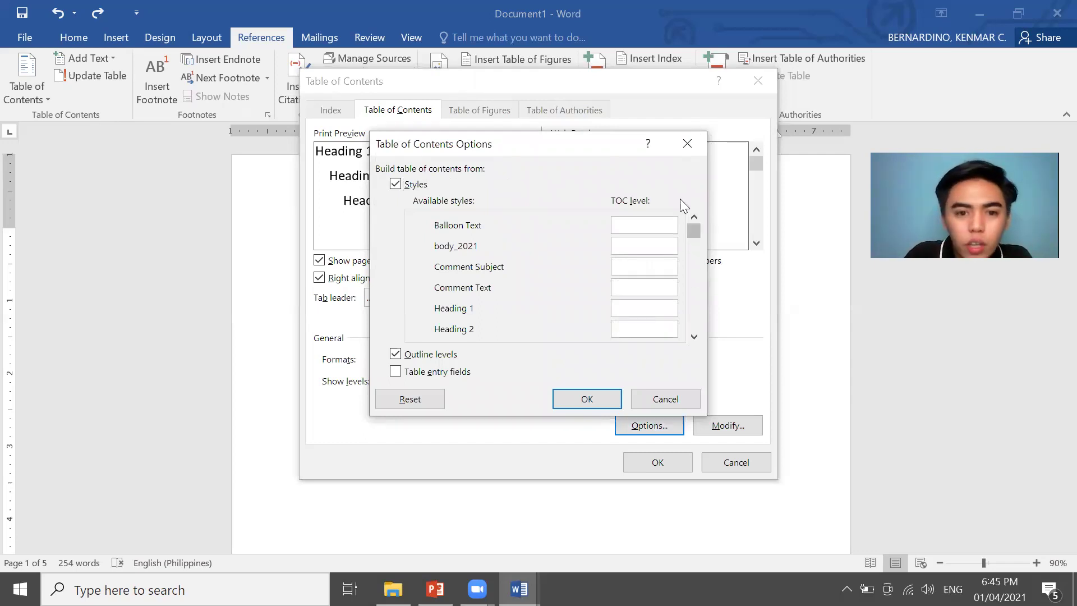
click(689, 142)
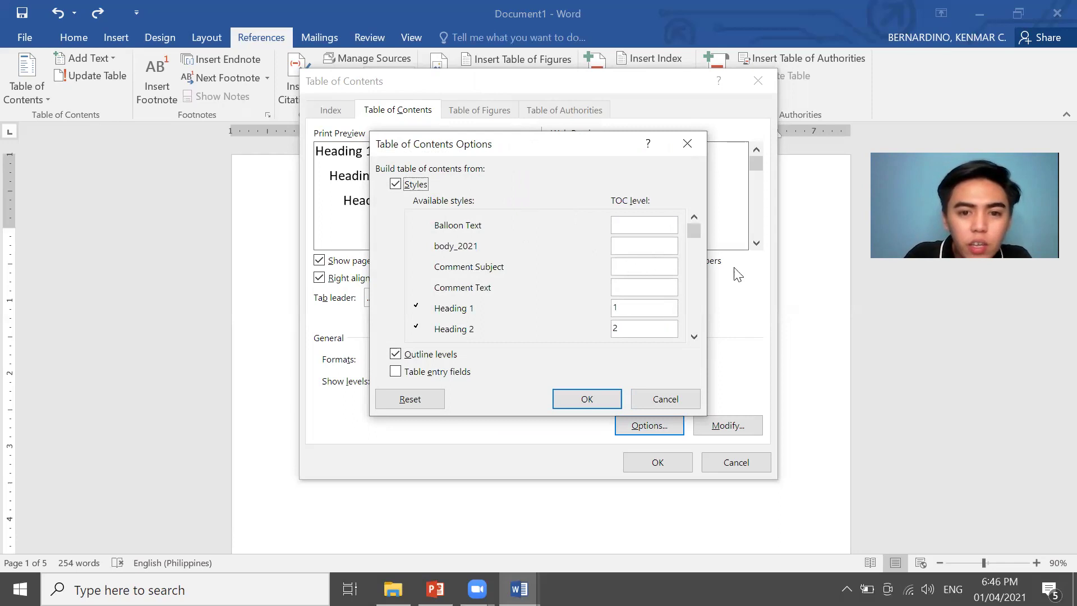
Clear the TOC levels of Heading 1, Heading 2 and Heading 3 in the table of contents options
drag(696, 229, 694, 241)
click(692, 332)
double_click(629, 268)
key(BackSpace)
double_click(639, 289)
key(BackSpace)
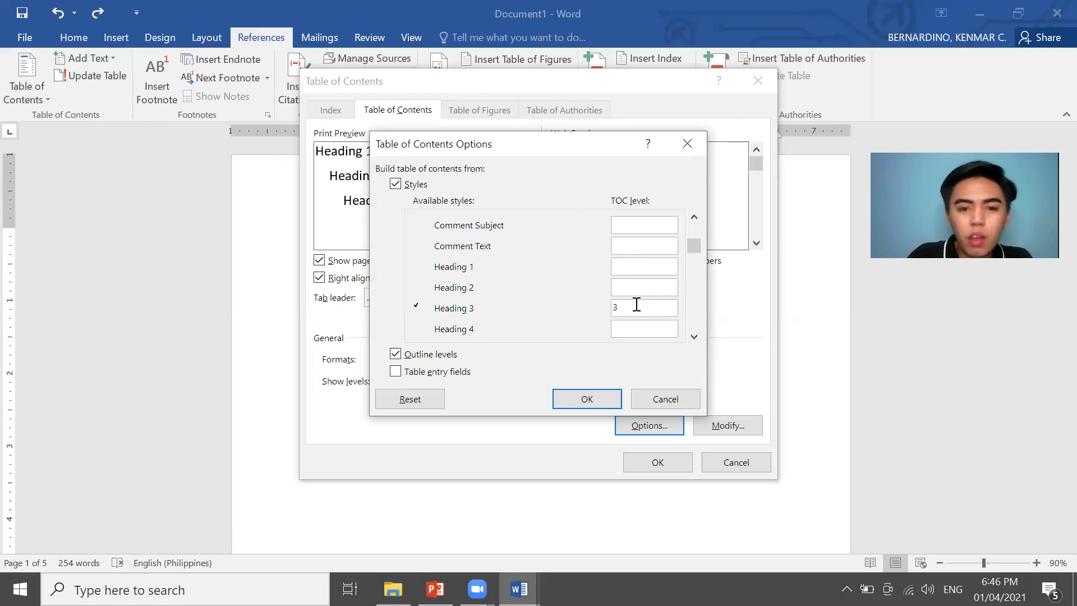
key(BackSpace)
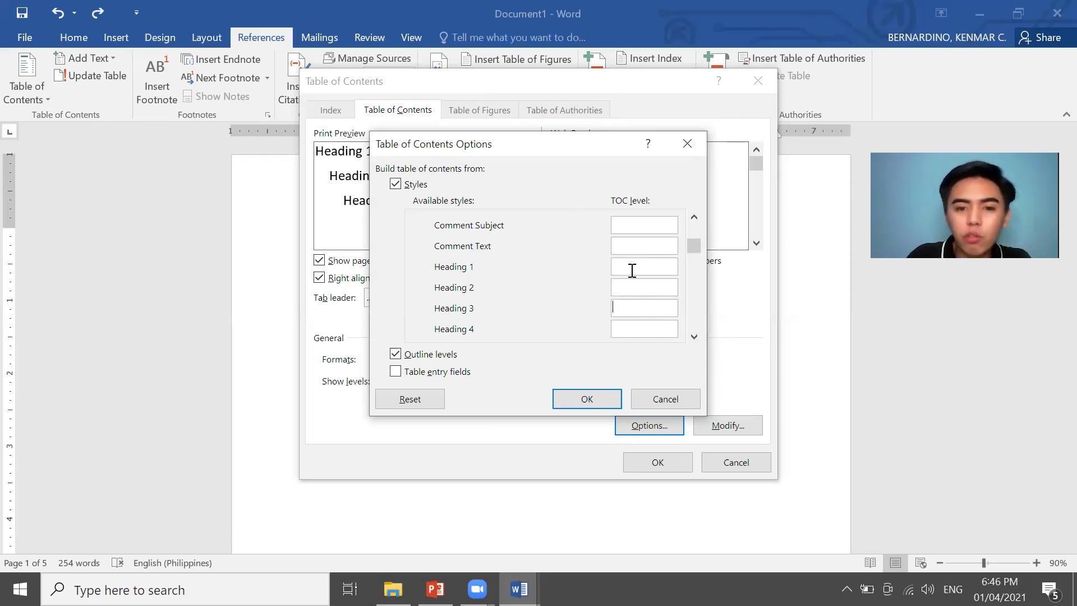
Try assigning TOC levels 1, 2 and 3 to Heading 1, Heading 2 and Heading 3, and clear them again
text(12)
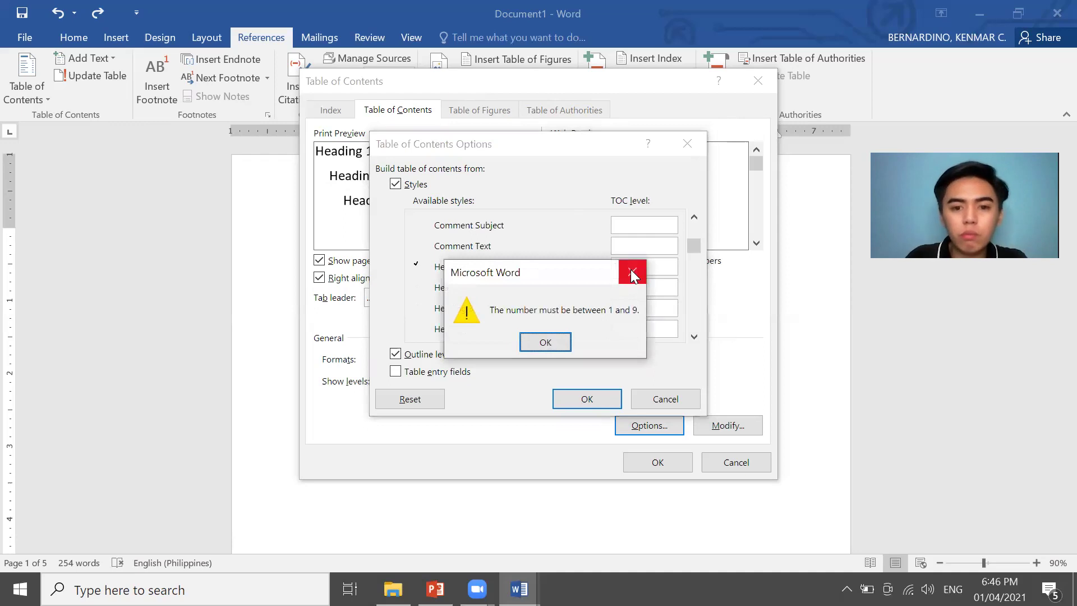
key(Return)
click(641, 267)
key(BackSpace)
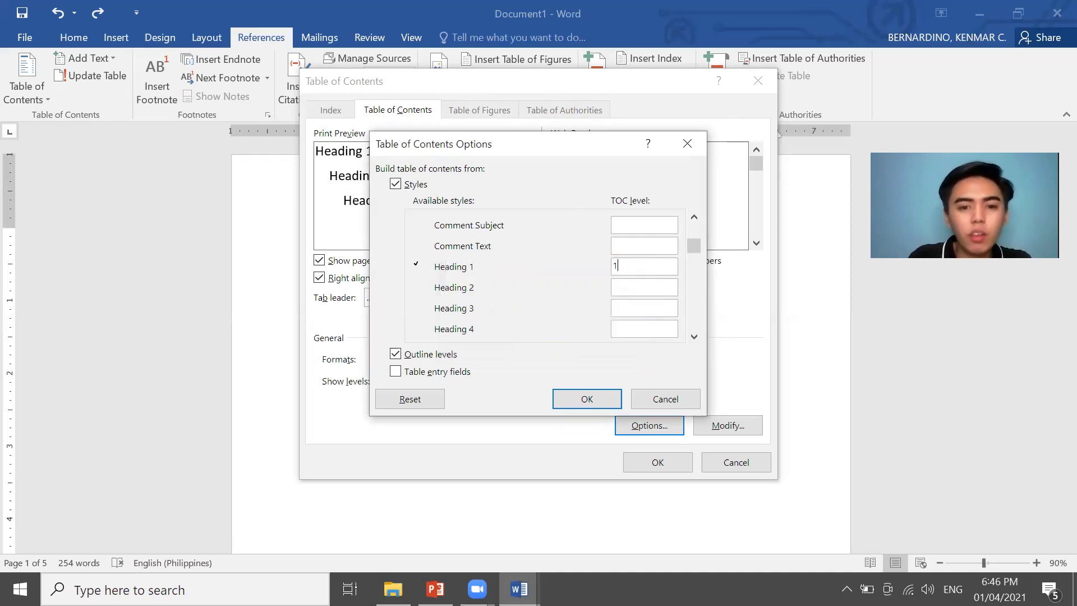
text(2)
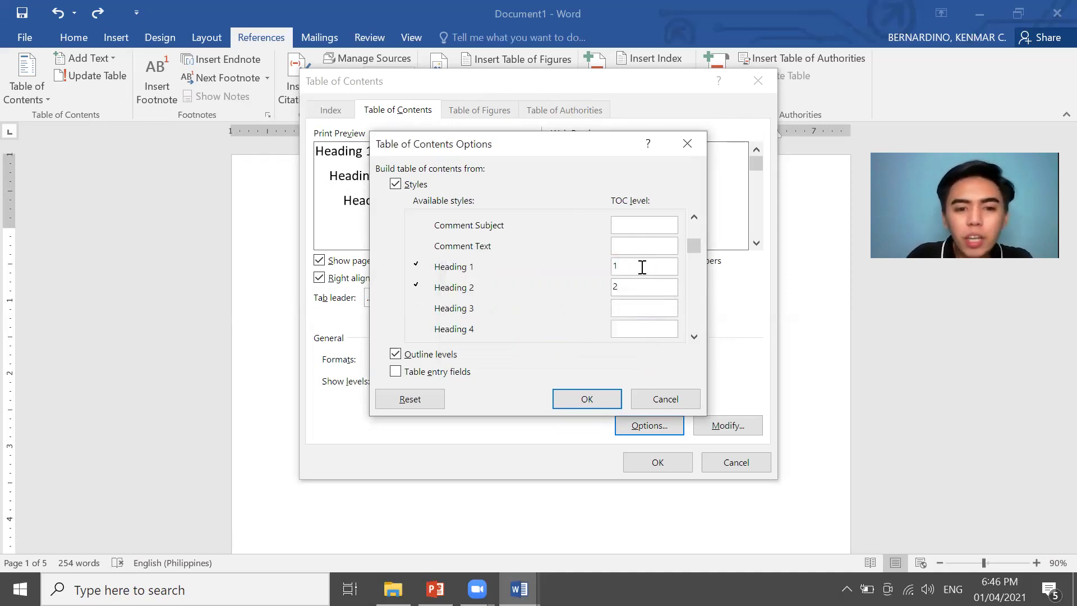
text(3)
click(640, 266)
key(BackSpace)
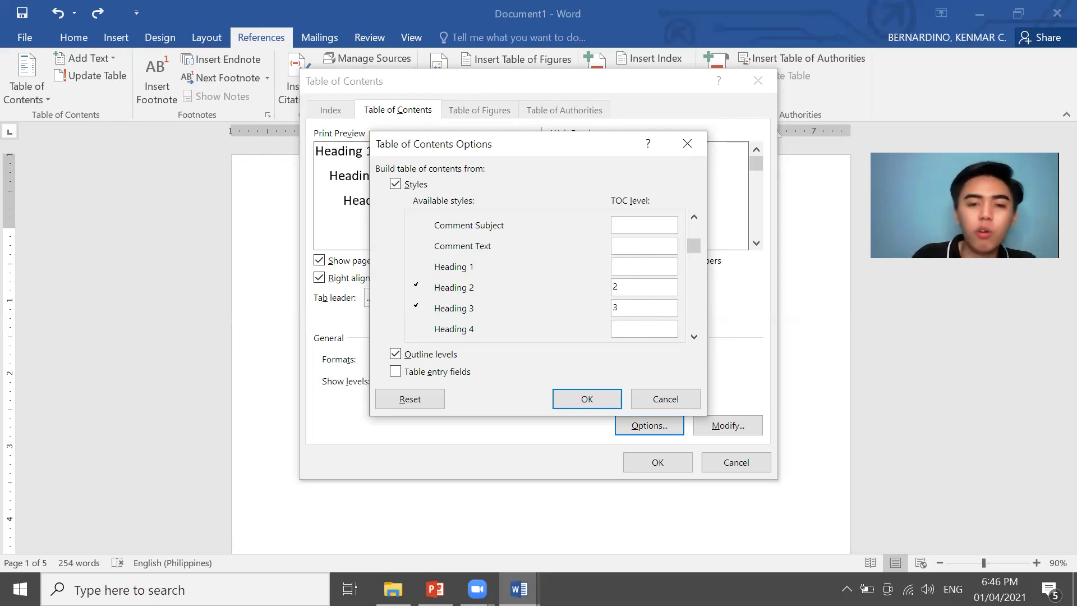
key(BackSpace)
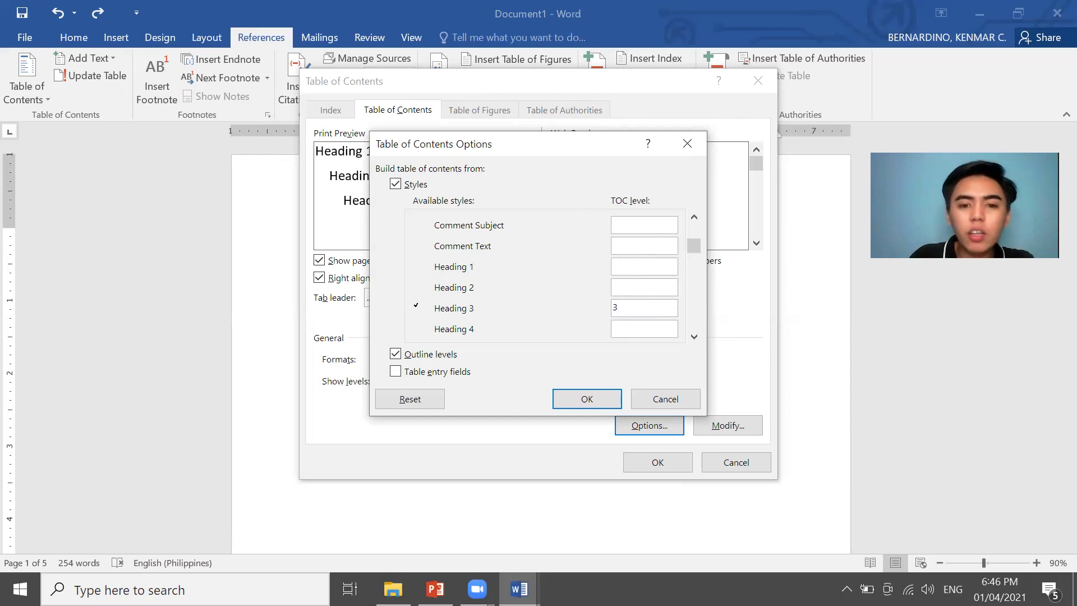
click(651, 305)
key(BackSpace)
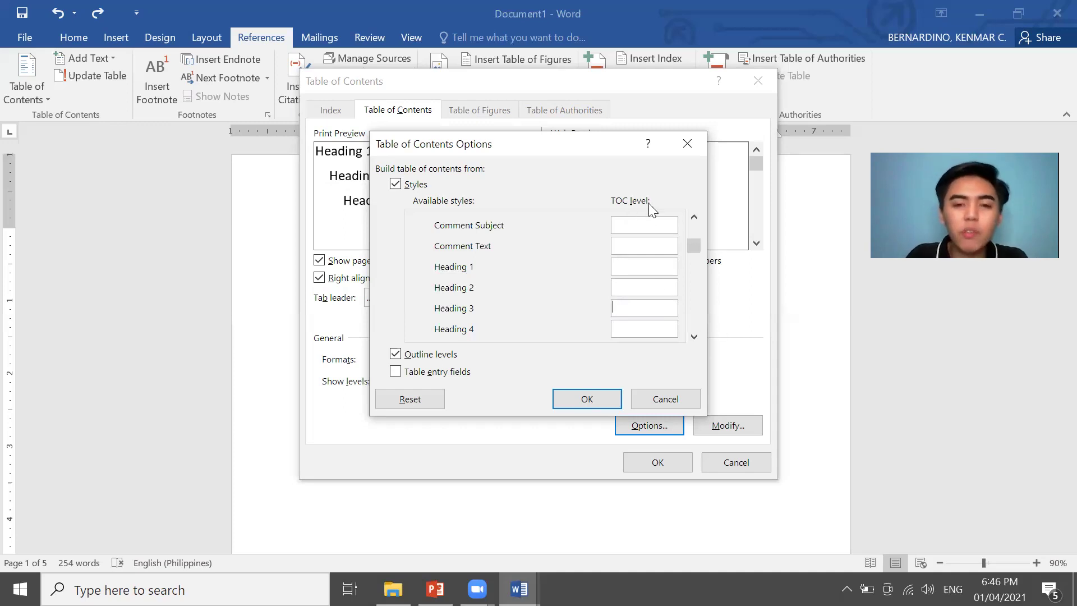
Assign TOC level 1 to Title_2021 and level 2 to Subtitle_2021, and insert the custom table of contents
drag(695, 245, 697, 318)
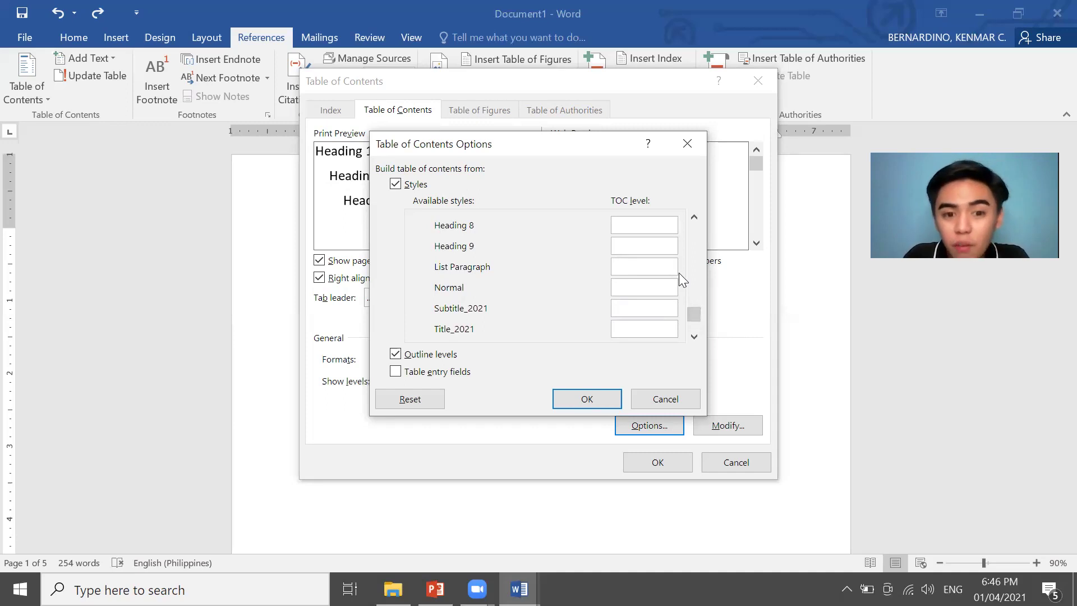
drag(691, 320, 687, 328)
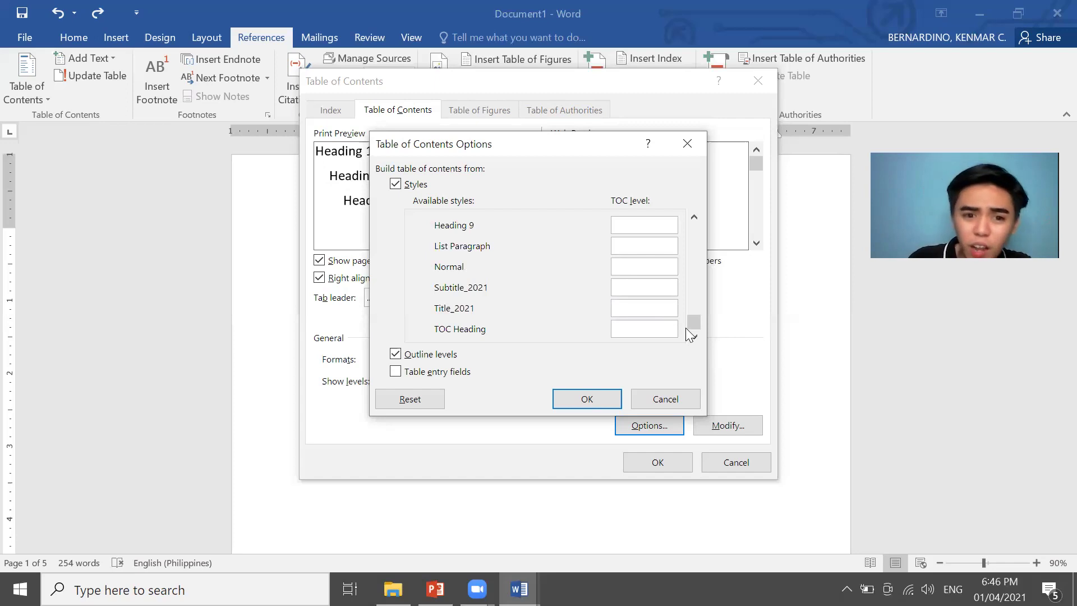
text(1)
click(642, 286)
text(2)
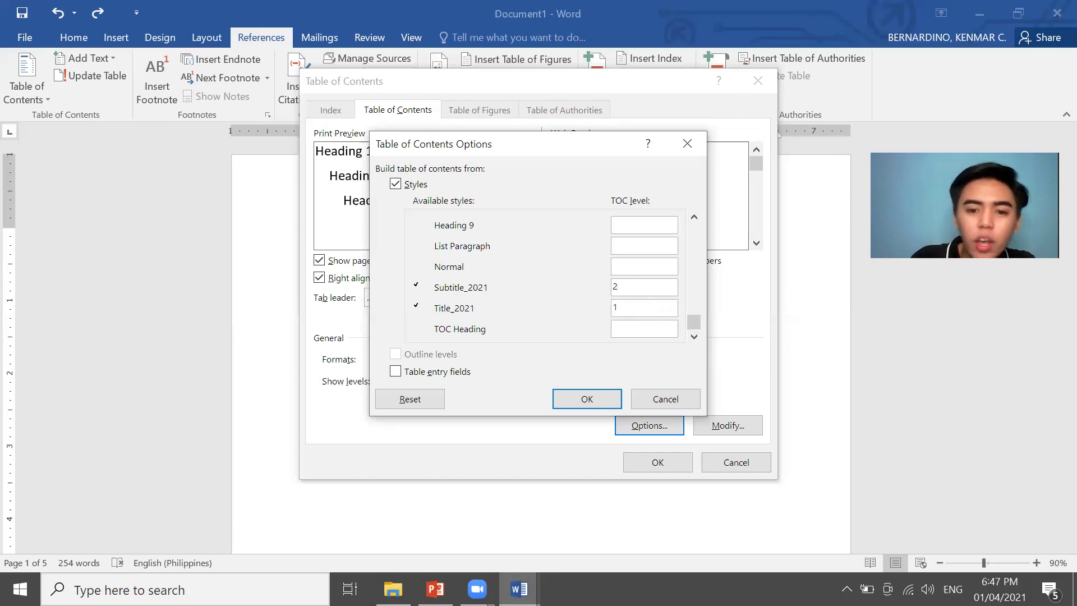
click(601, 399)
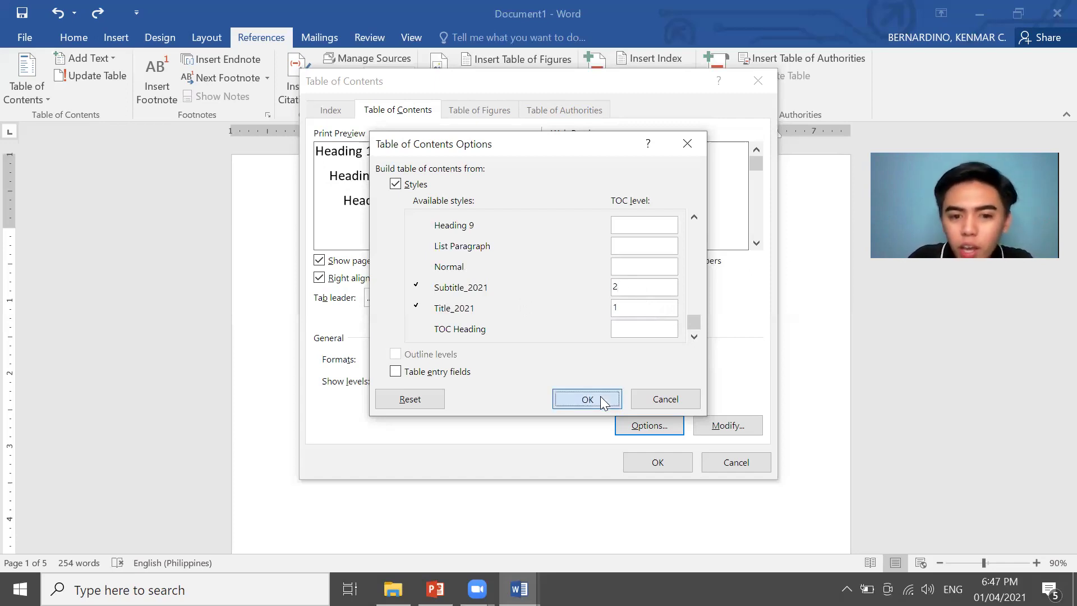
click(657, 462)
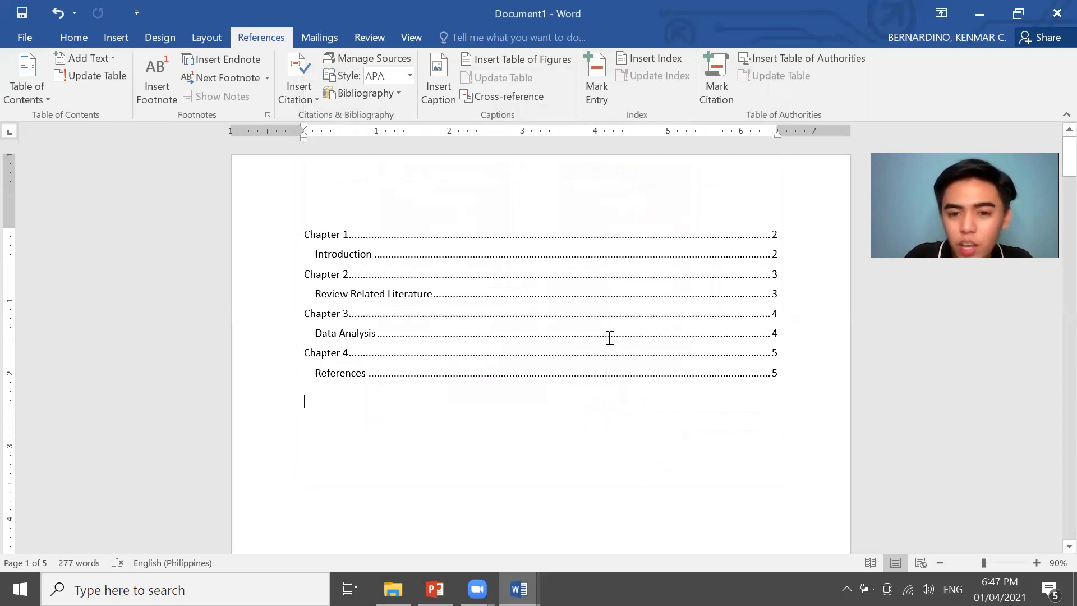
click(570, 234)
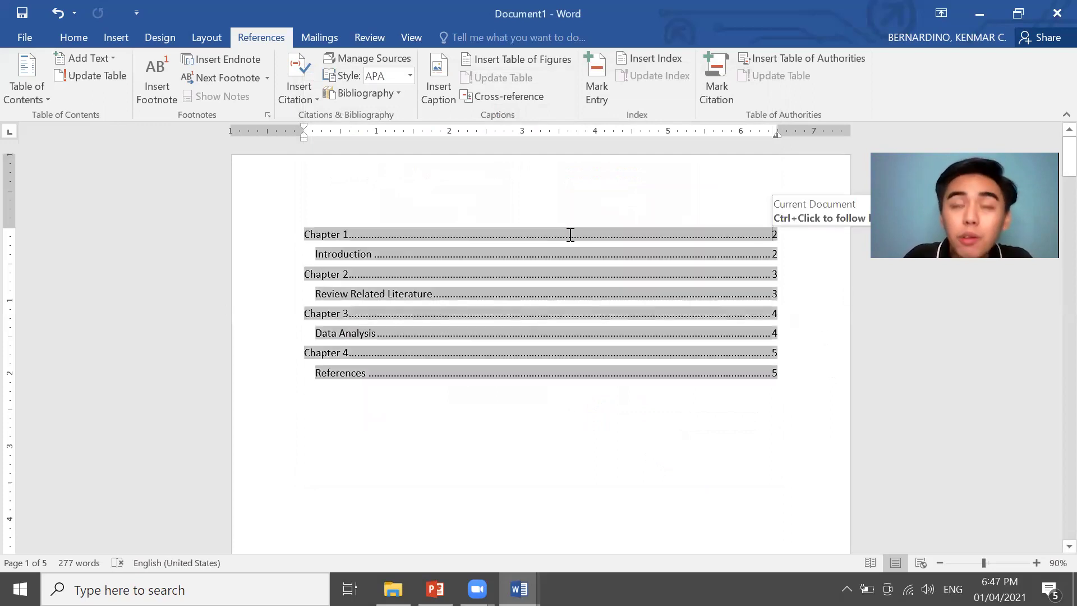
click(796, 356)
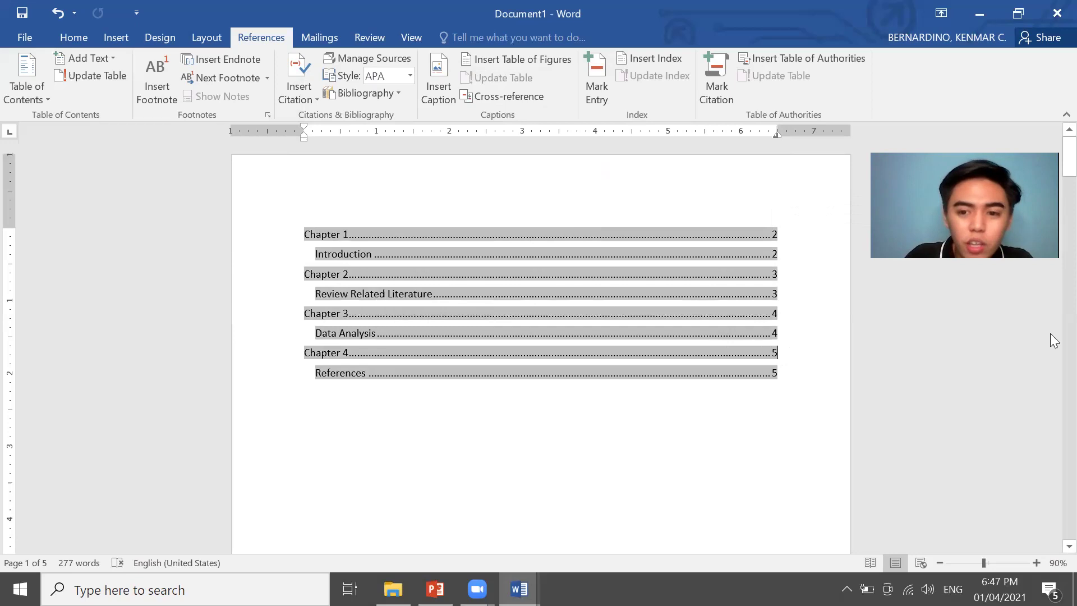
Copy the "Chapter 4" title and "References" subtitle onto a new page after Chapter 4
scroll(1053, 341, down, 20)
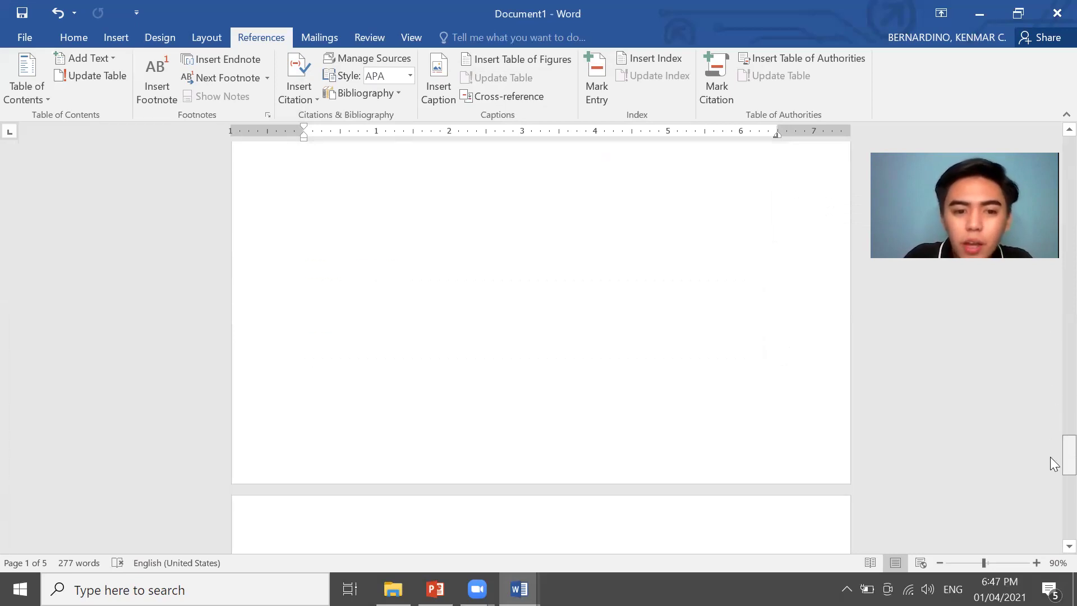
drag(501, 452, 257, 433)
key(ctrl+c)
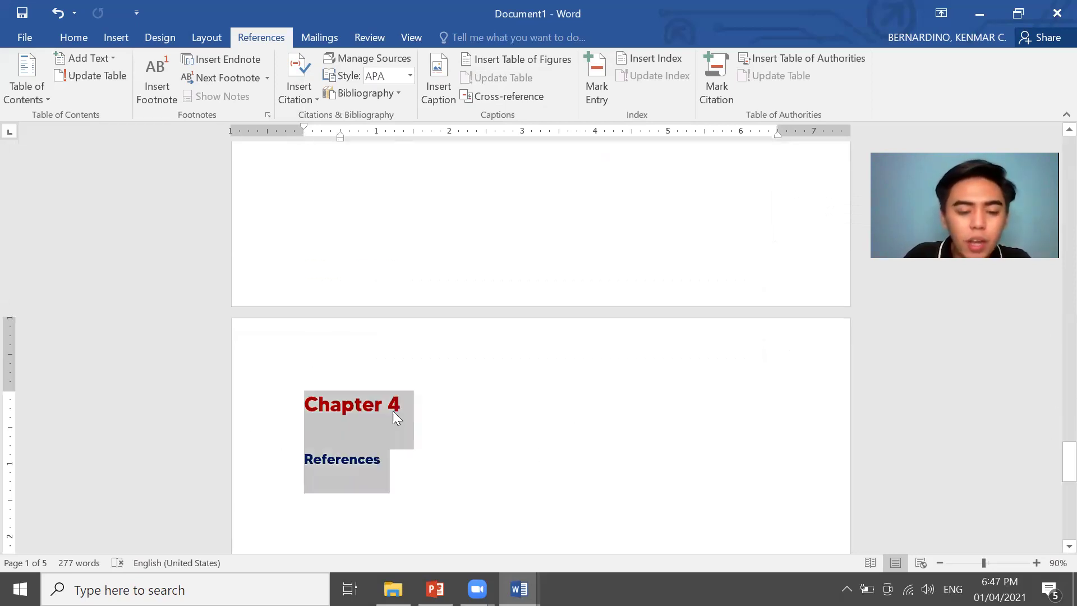
scroll(628, 421, down, 5)
click(496, 375)
key(ctrl+Return)
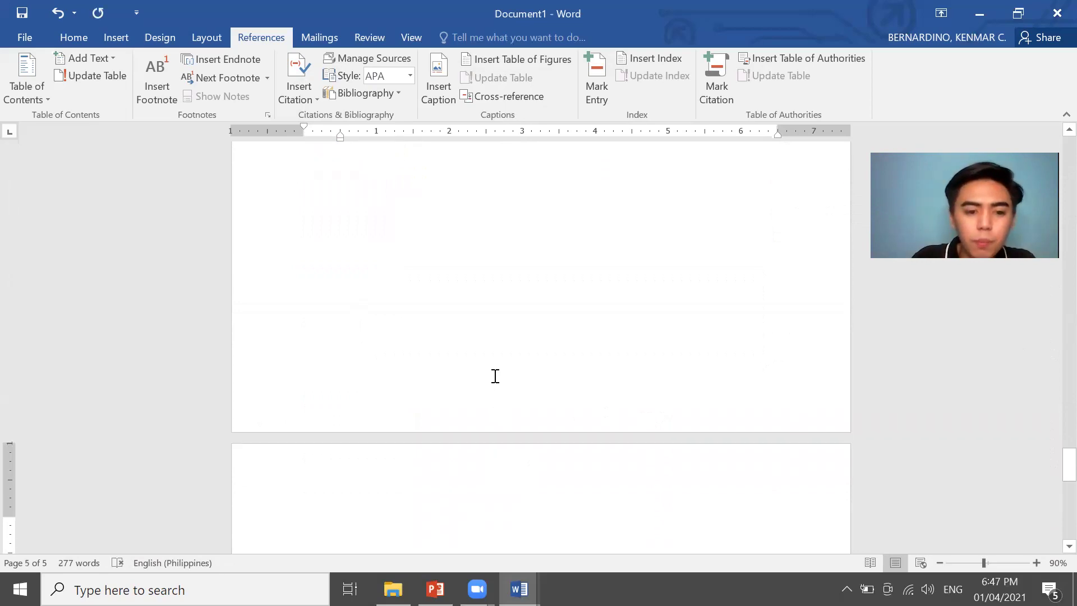
Renumber the copied title as "Chapter 5" and replace its subtitle with "Photo Credits"
click(432, 317)
key(BackSpace)
text(5)
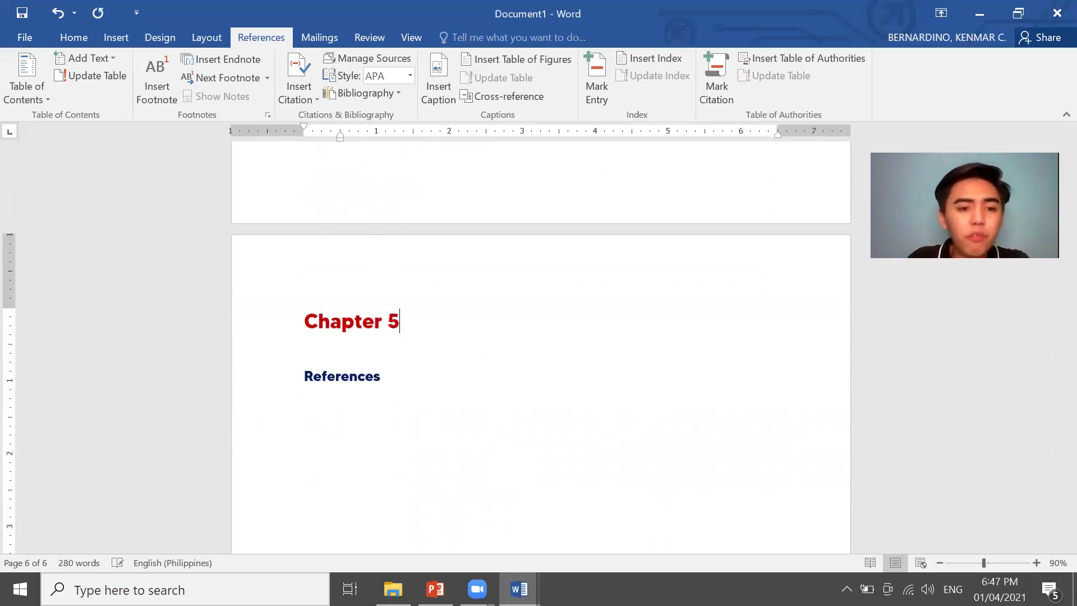
double_click(301, 375)
text(Photo)
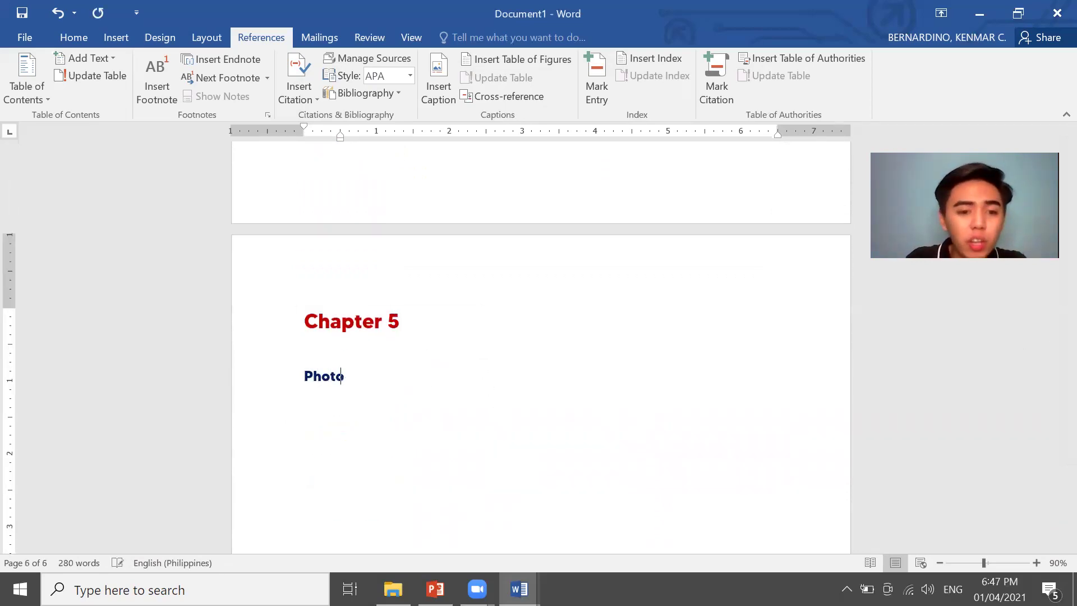
text( Credits)
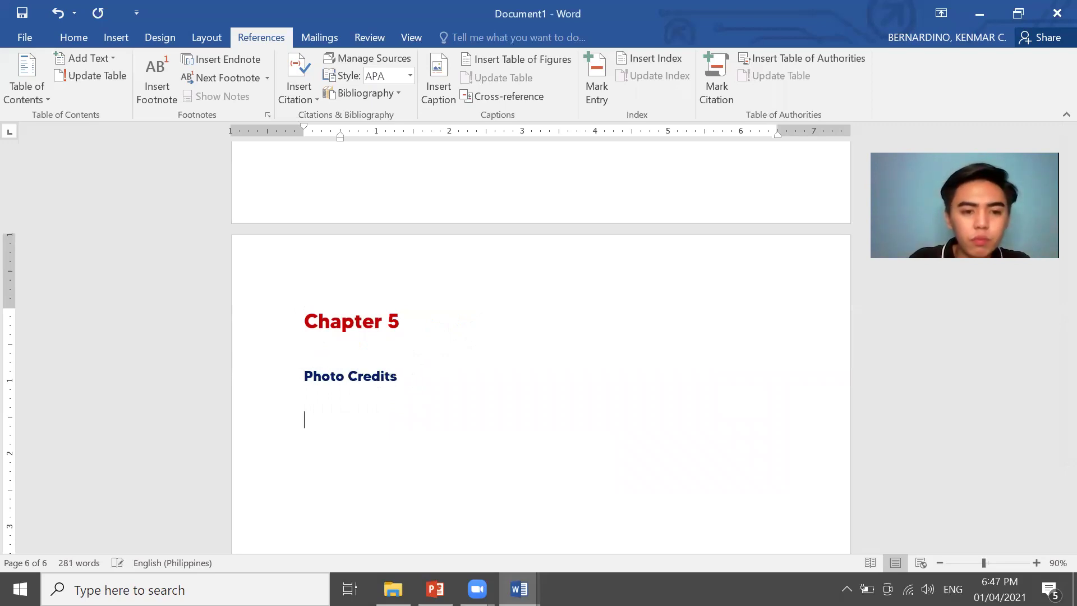
Paste another copy of the chapter headings on a new page after Chapter 5 and renumber the title as "Chapter 6"
key(ctrl+v)
click(425, 419)
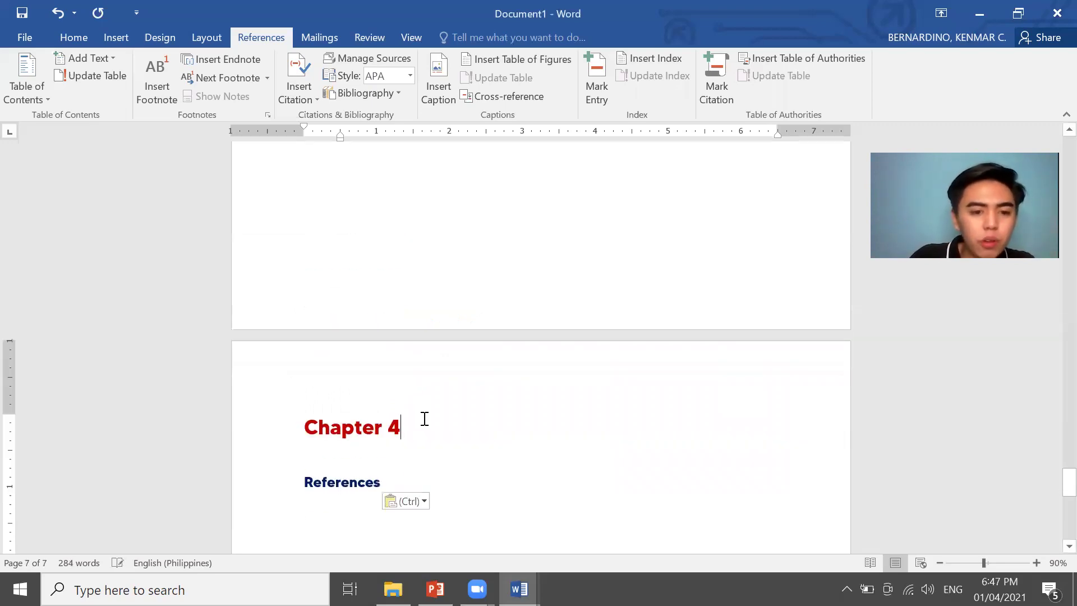
key(BackSpace)
text(6)
Replace the "References" subtitle under Chapter 6 with "About the Author"
click(399, 486)
key(BackSpace)
key(BackSpace)
key(BackSpace)
key(BackSpace)
key(BackSpace)
key(BackSpace)
key(BackSpace)
key(BackSpace)
key(BackSpace)
key(BackSpace)
text(About the Author)
Update the entire table of contents on the first page to include the added chapters
drag(1054, 314, 1054, 146)
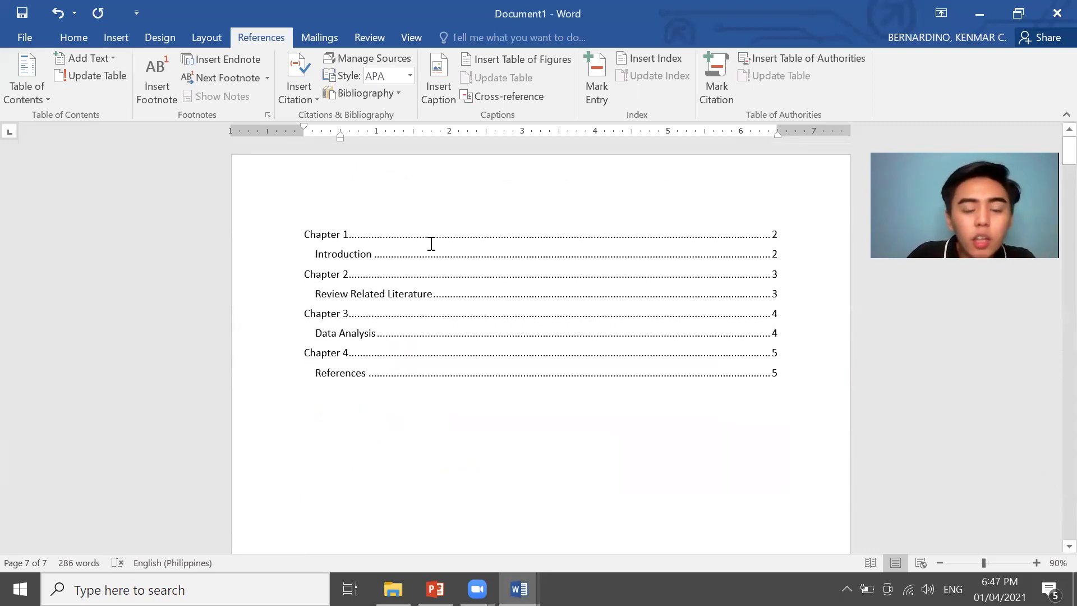
click(510, 273)
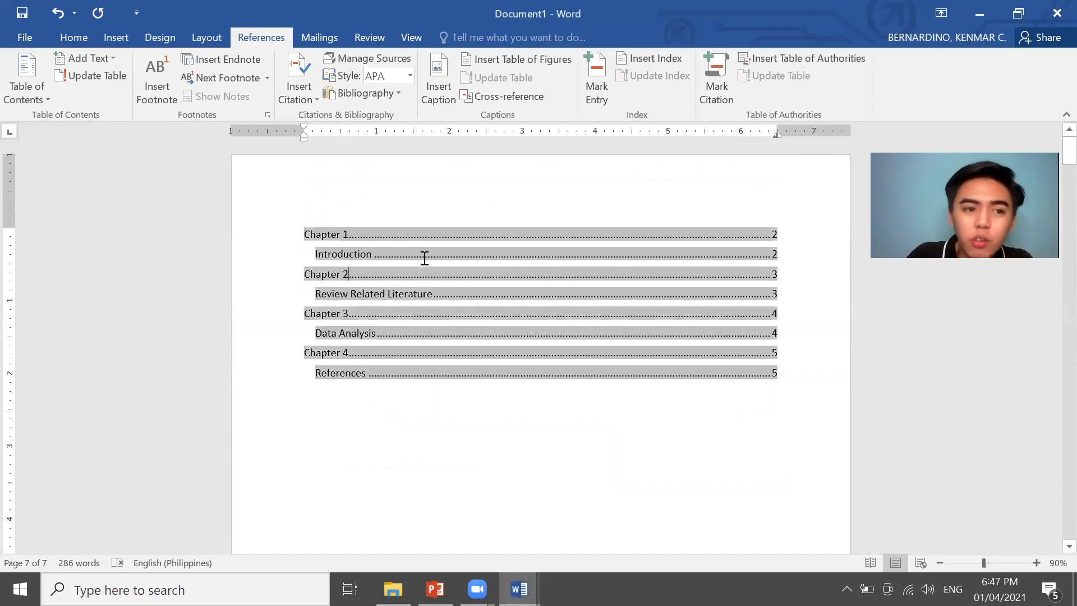
click(97, 74)
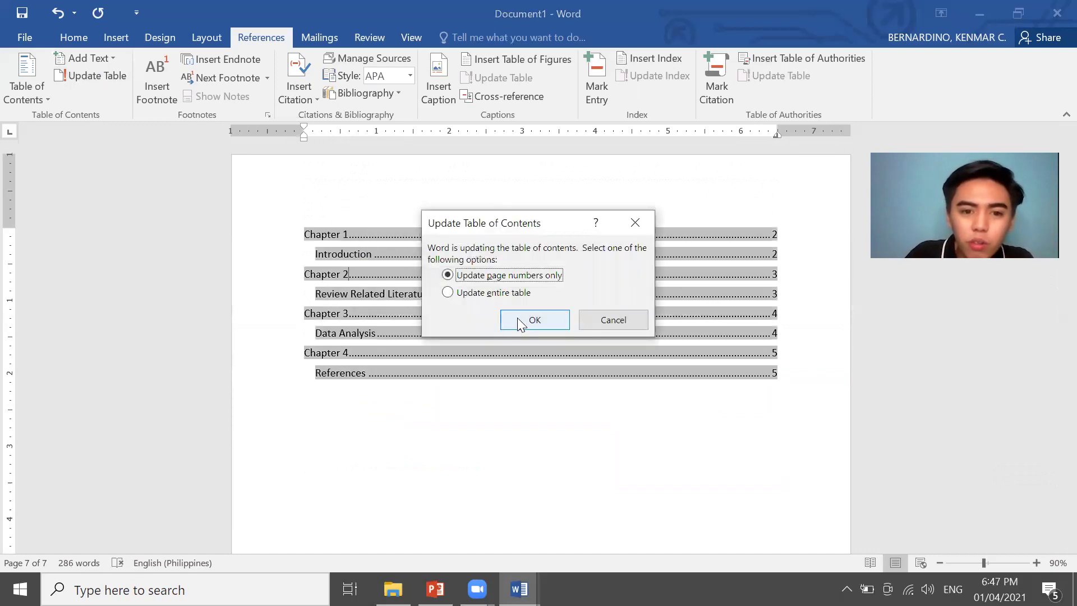
click(507, 296)
click(542, 319)
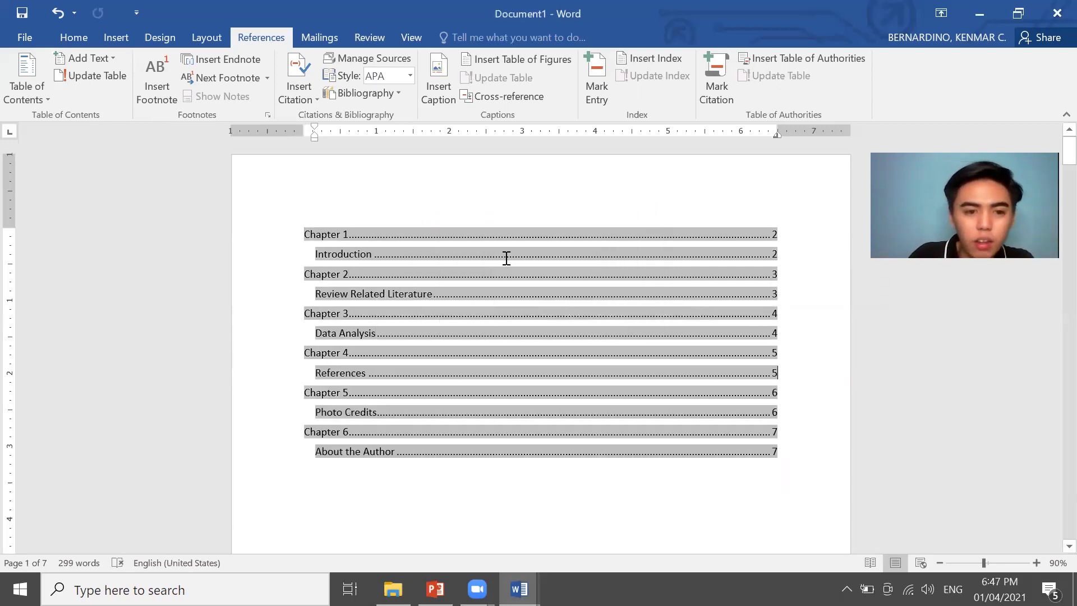
Set the text of the whole document, including the table of contents, to Arial, size 12
key(ctrl+a)
click(89, 38)
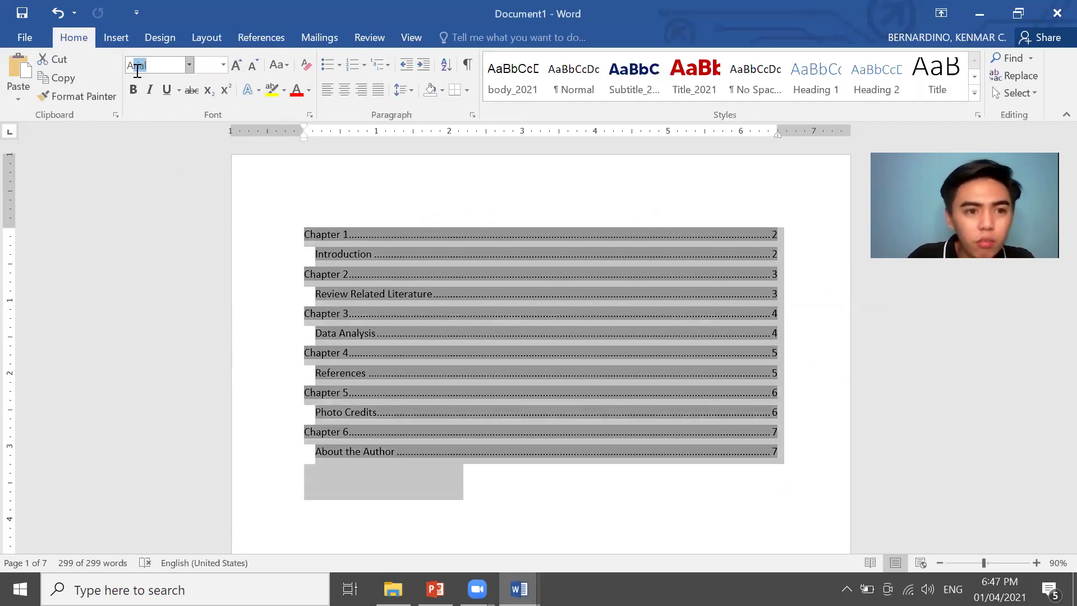
text(\)
key(ctrl+z)
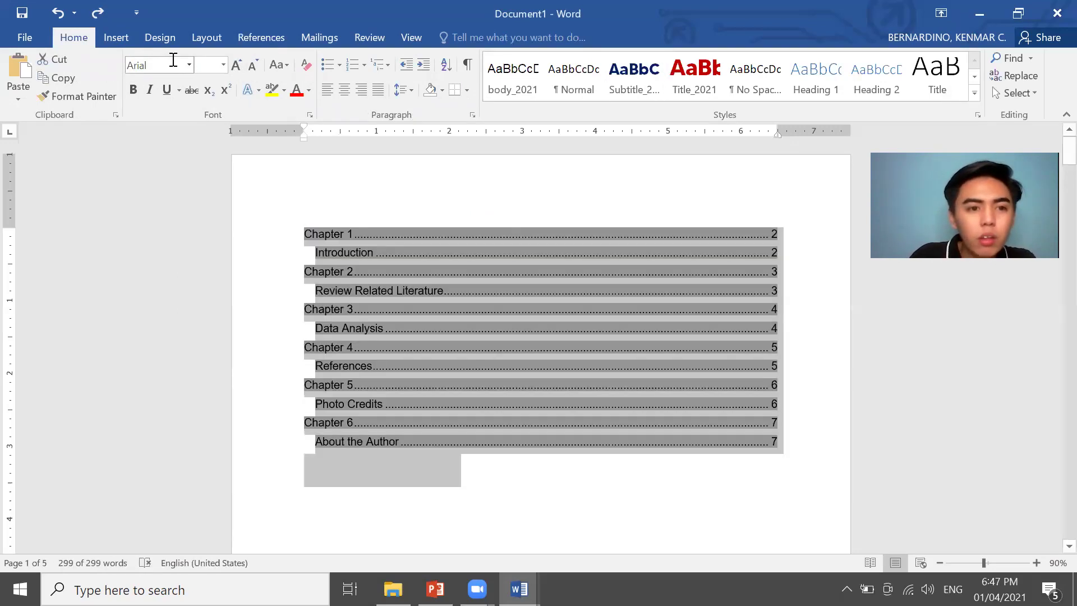
text(12)
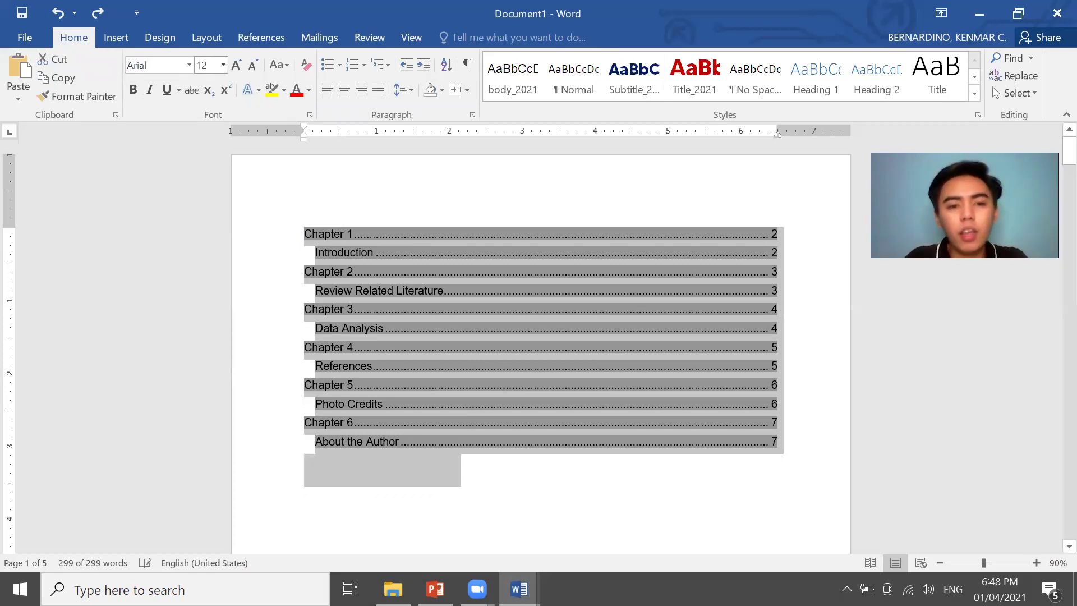
key(Return)
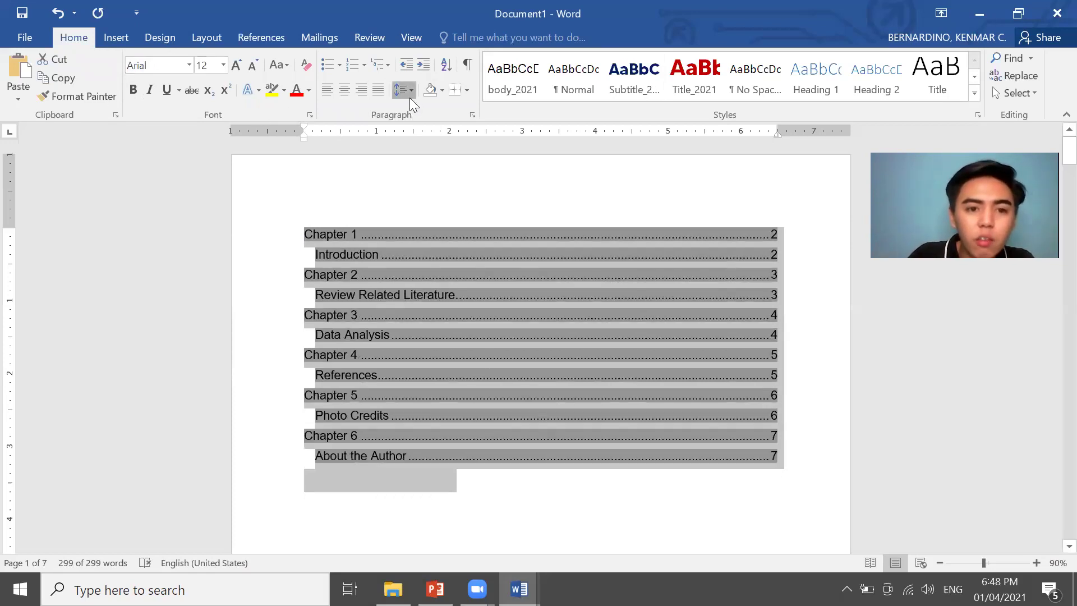
Set the line spacing of the selected text to 1.5
click(410, 97)
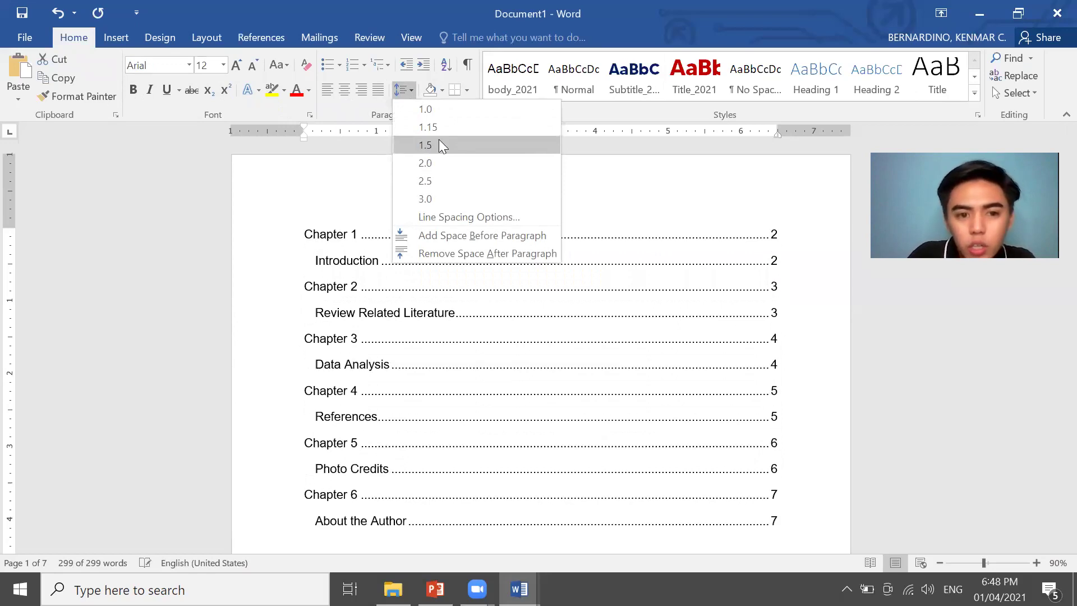
click(439, 143)
scroll(816, 336, down, 3)
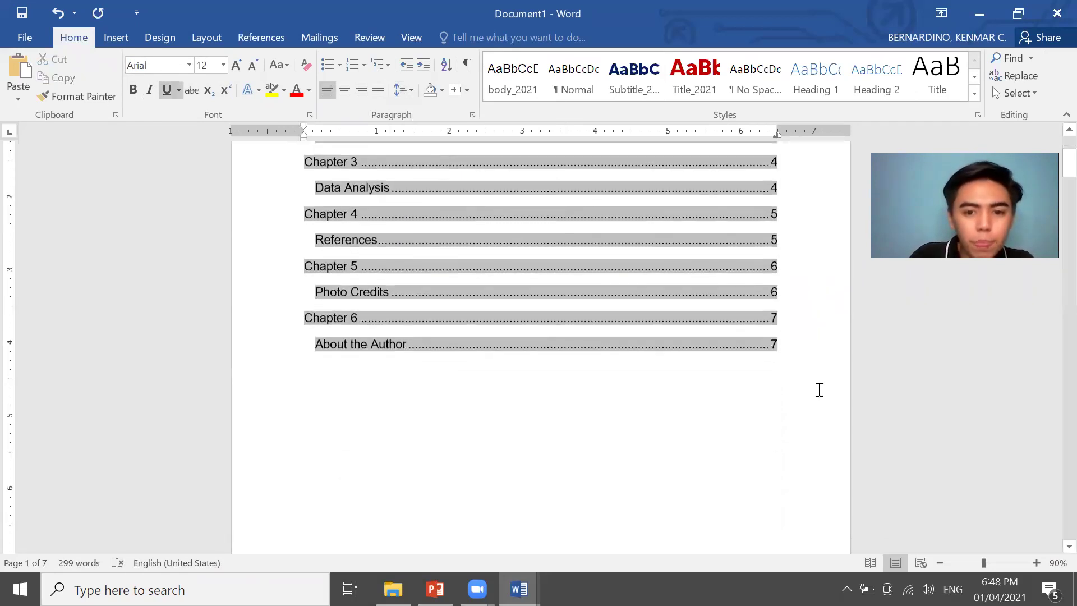
Switch to the PowerPoint slide show and advance to the Mail Merge slide
click(819, 389)
scroll(673, 429, up, 5)
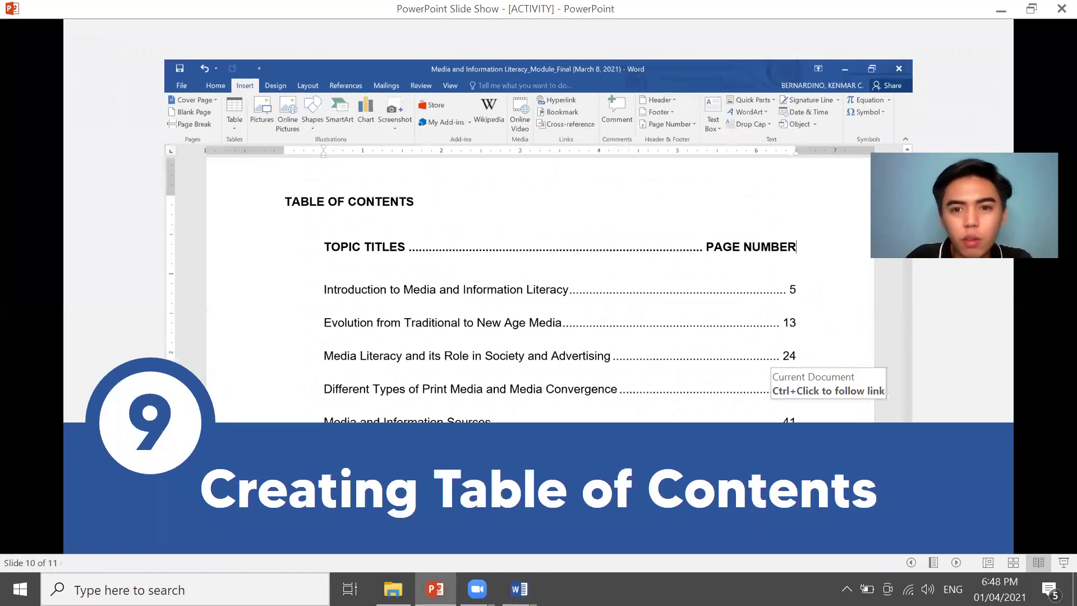
click(498, 310)
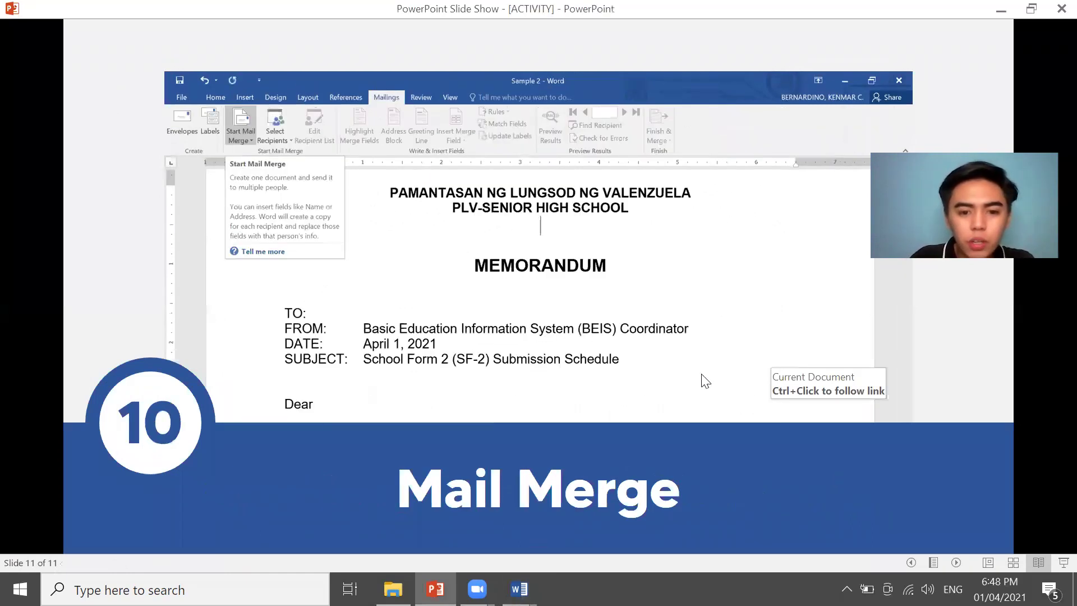
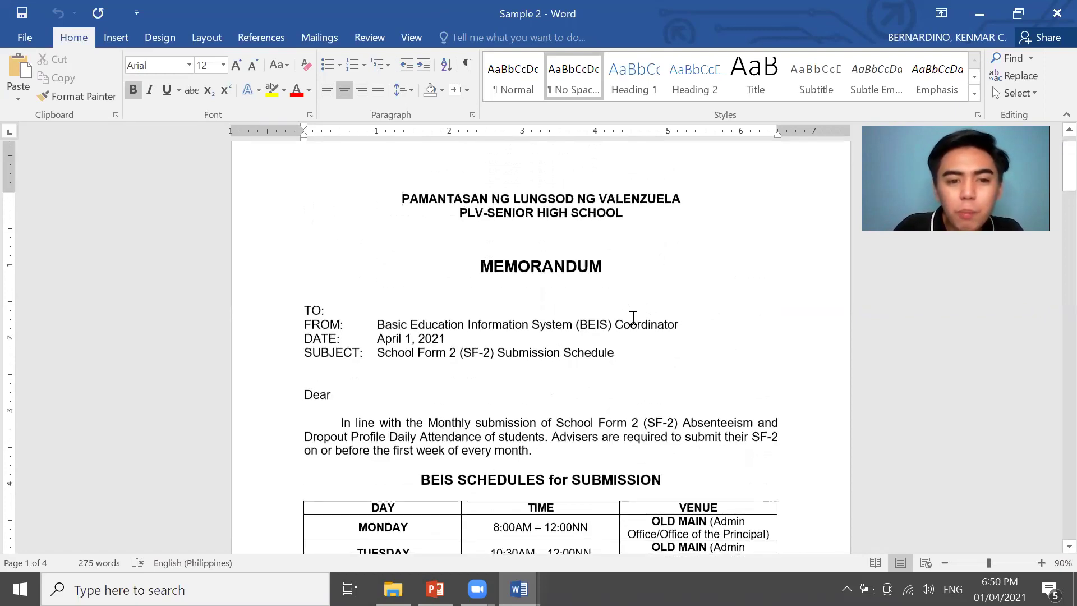
Examine the layout and content of the memorandum in the Sample 2 document, from the heading down to the signature block
scroll(633, 314, down, 2)
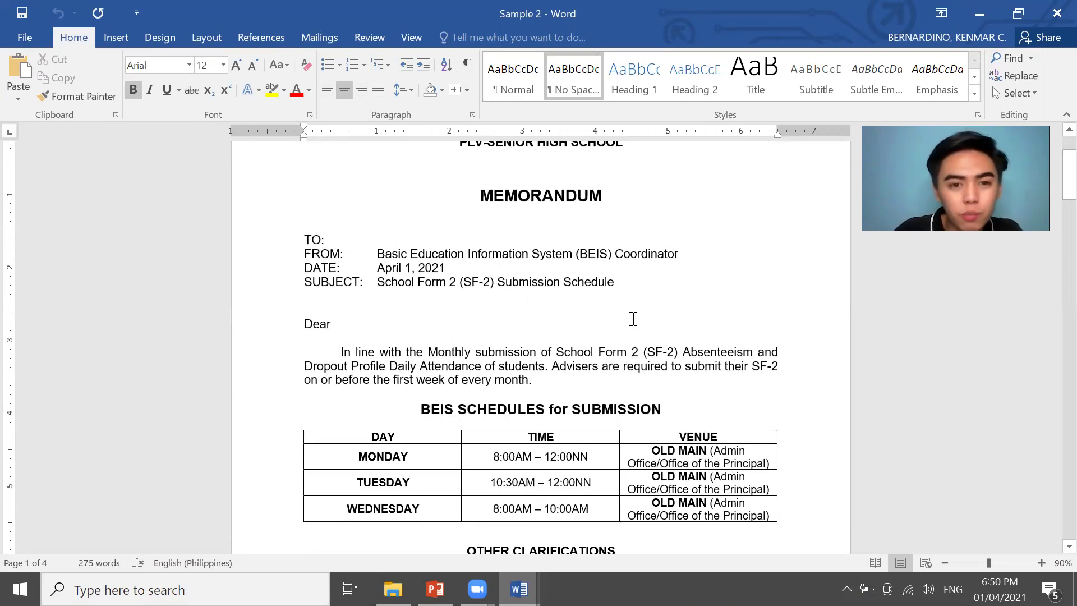
scroll(632, 318, up, 1)
scroll(633, 319, down, 1)
scroll(632, 319, up, 1)
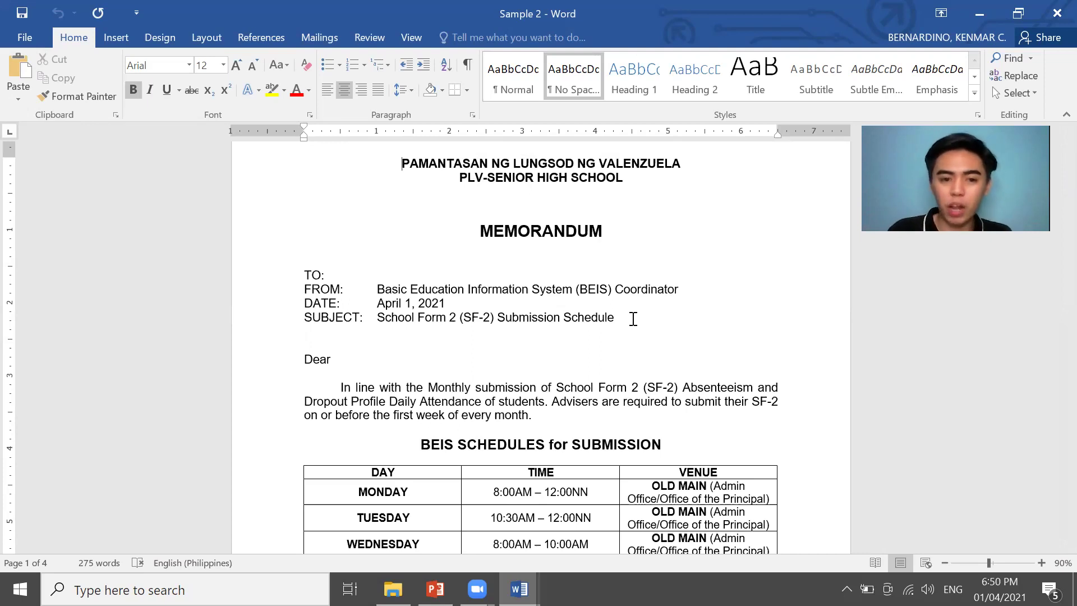
scroll(600, 275, down, 5)
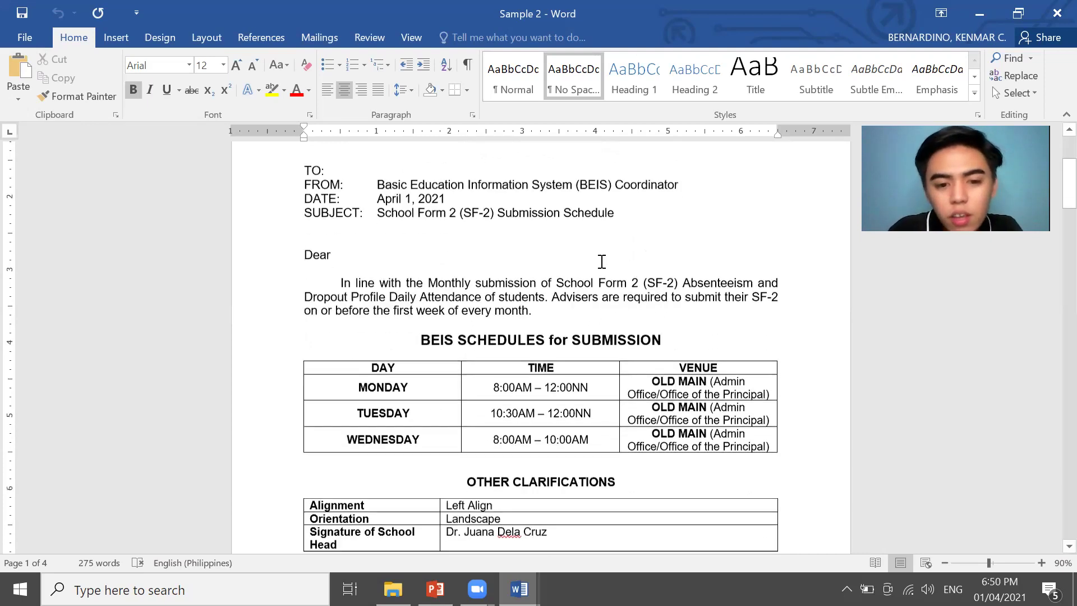
scroll(602, 295, down, 3)
scroll(606, 308, up, 4)
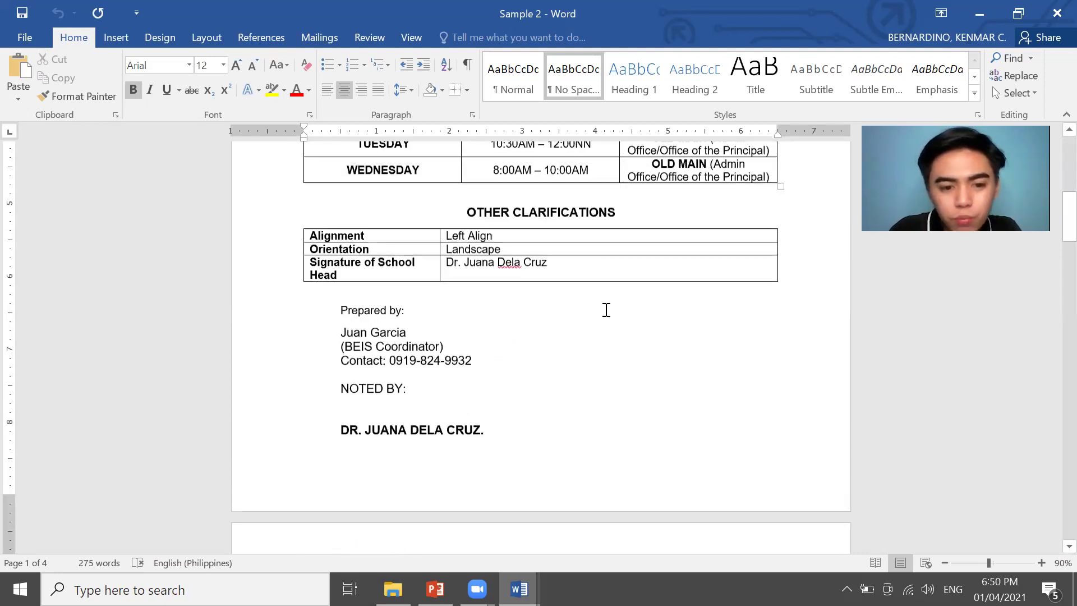
scroll(606, 310, down, 1)
scroll(607, 310, up, 7)
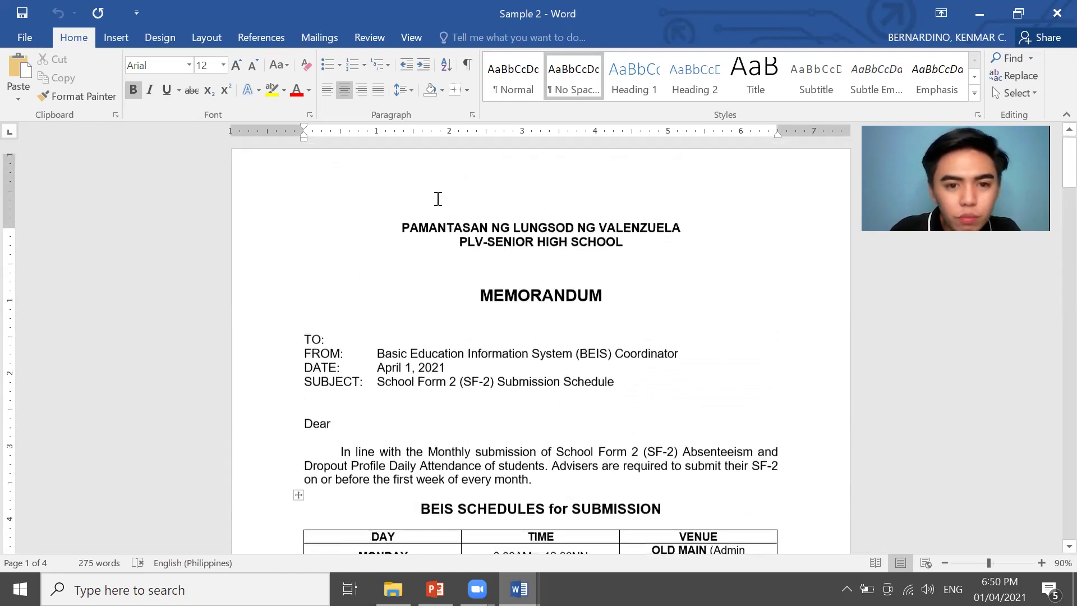
Remove the extra blank lines above and below the MEMORANDUM heading
click(490, 290)
key(BackSpace)
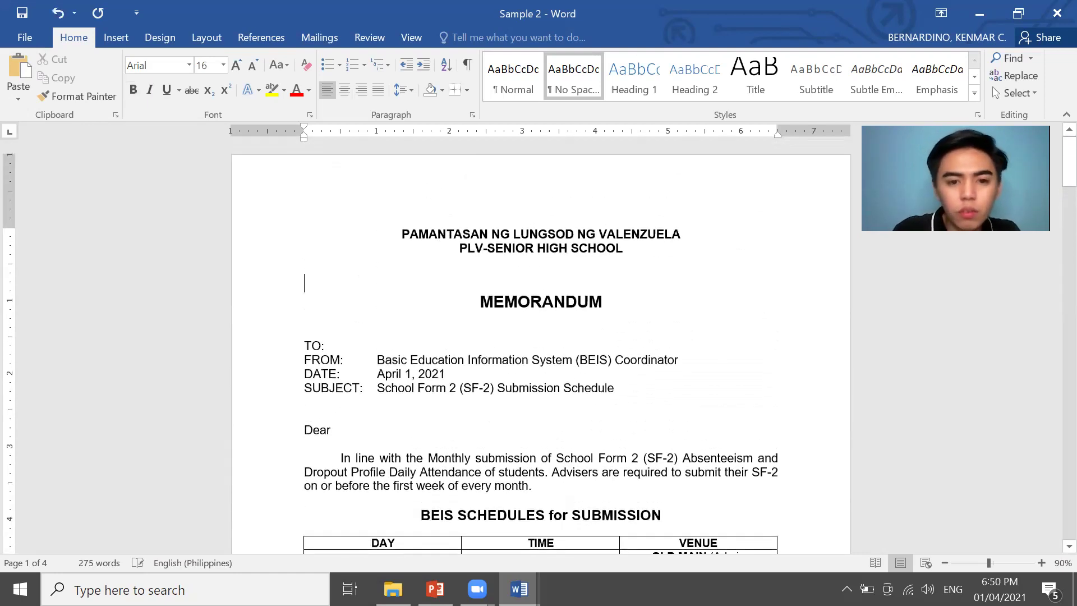
click(499, 315)
key(BackSpace)
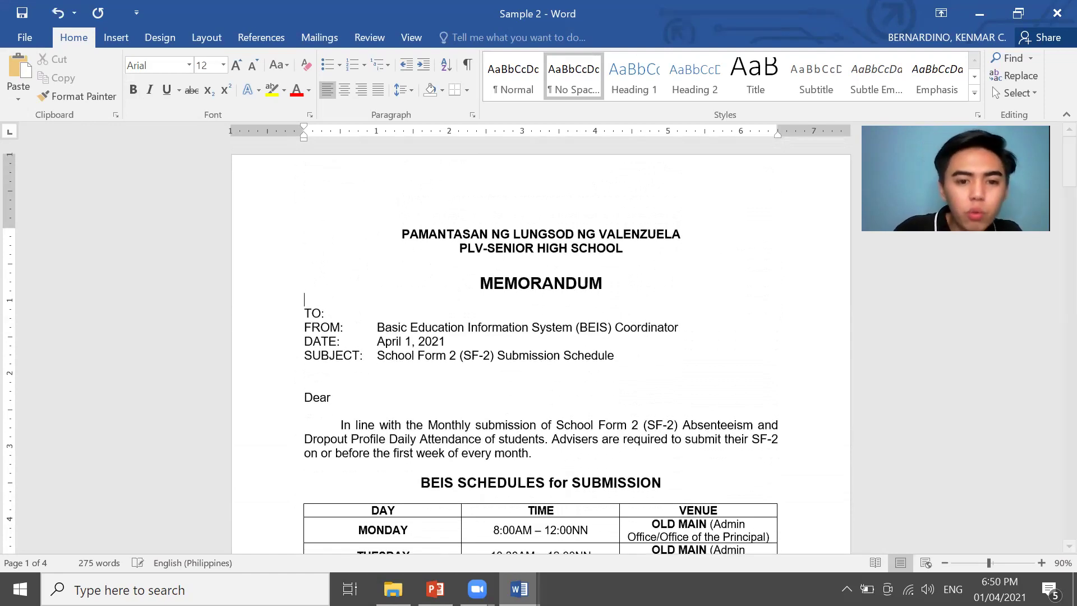
Remove the empty space between the first memo's signature block and the following page, undoing the excess deletion
scroll(499, 315, down, 3)
scroll(541, 337, down, 5)
click(351, 505)
key(BackSpace)
key(BackSpace)
key(ctrl+z)
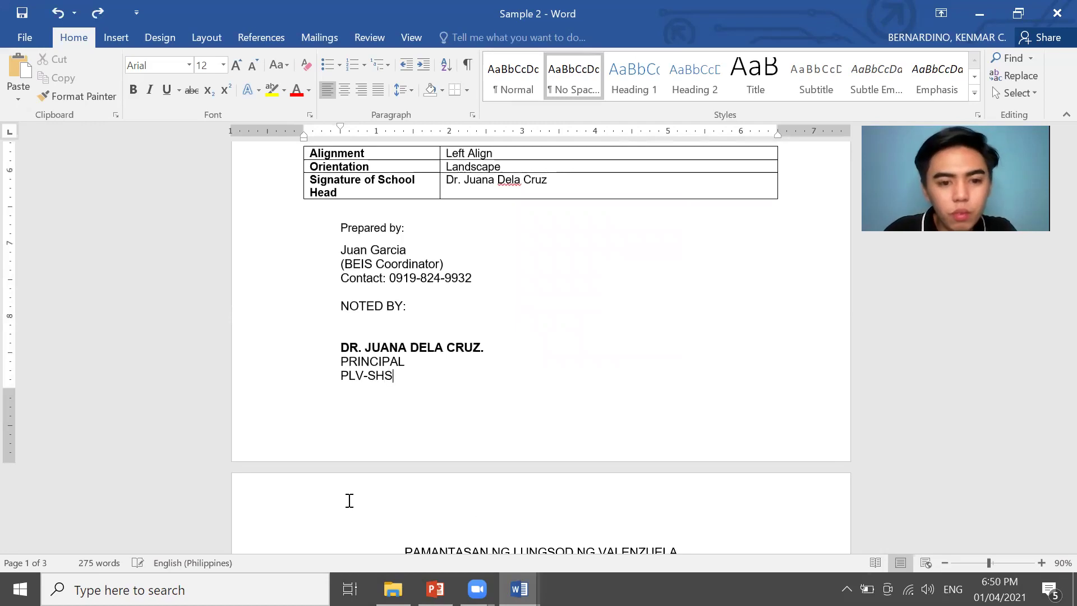
Delete the second memo and the leftover blank page after the first memo's signature block, and save the document
scroll(532, 497, down, 4)
scroll(462, 284, down, 2)
scroll(544, 335, up, 7)
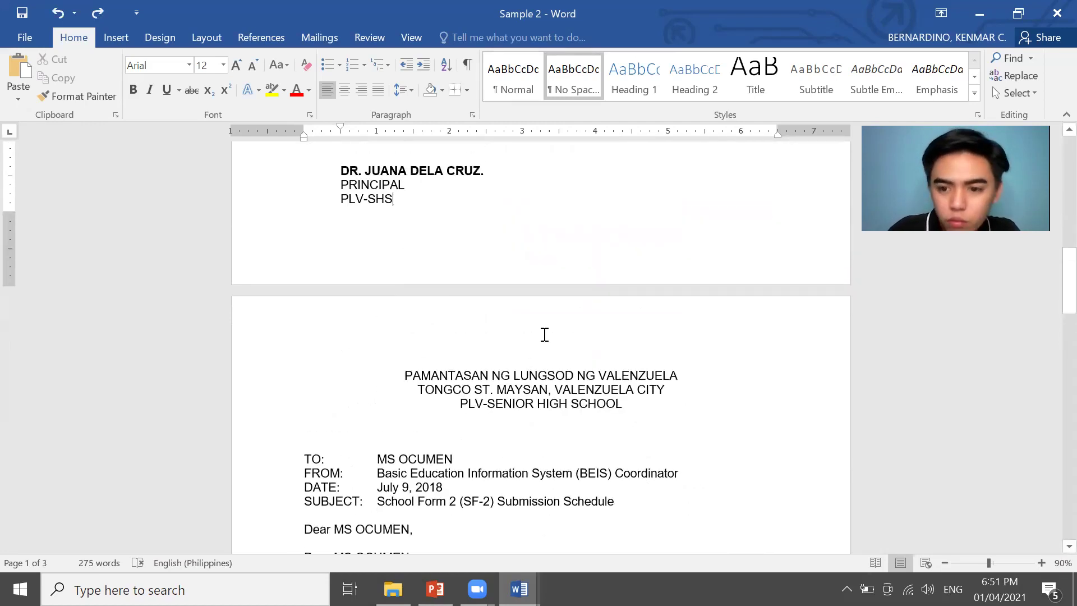
scroll(477, 453, down, 3)
drag(404, 463, 952, 600)
key(BackSpace)
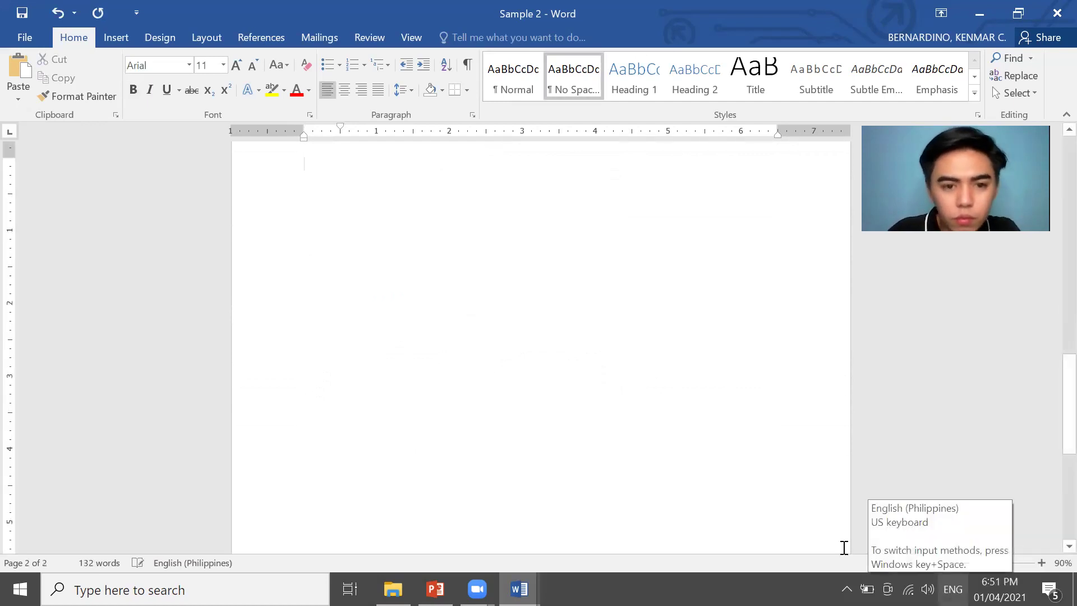
scroll(584, 384, up, 5)
key(BackSpace)
scroll(577, 385, up, 3)
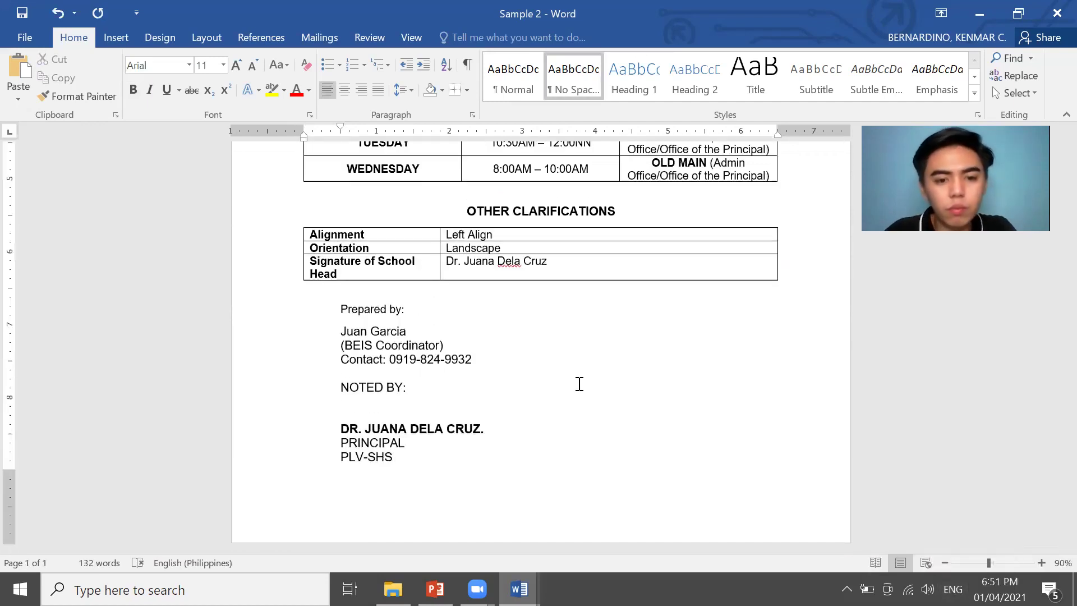
key(ctrl+s)
Enter "RECIPIENTS" followed by a row of dots as a placeholder beside TO: and delete it again
scroll(577, 385, up, 4)
scroll(565, 354, up, 3)
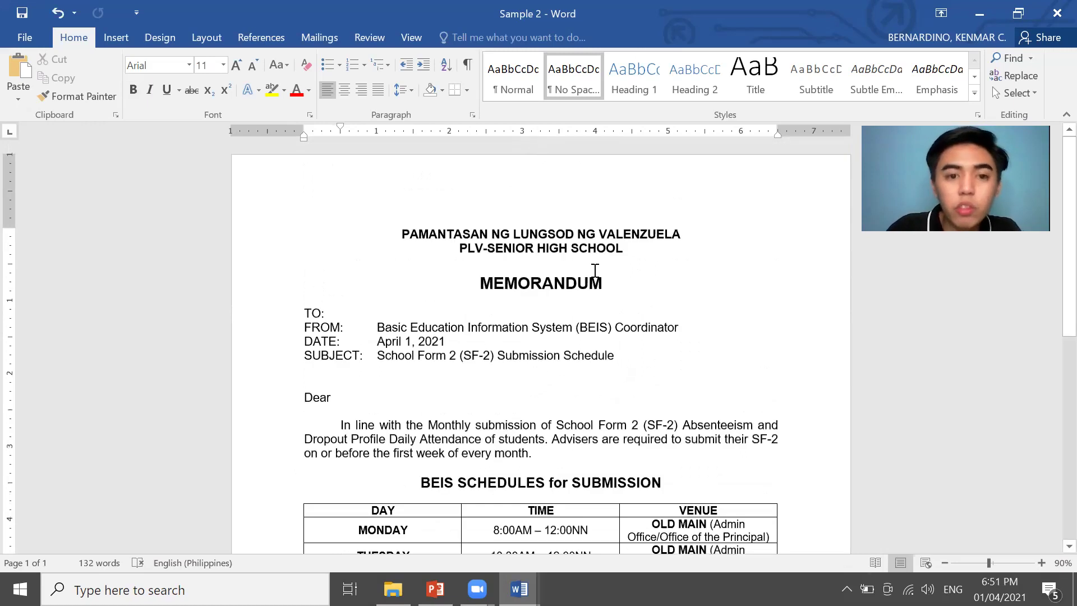
click(616, 296)
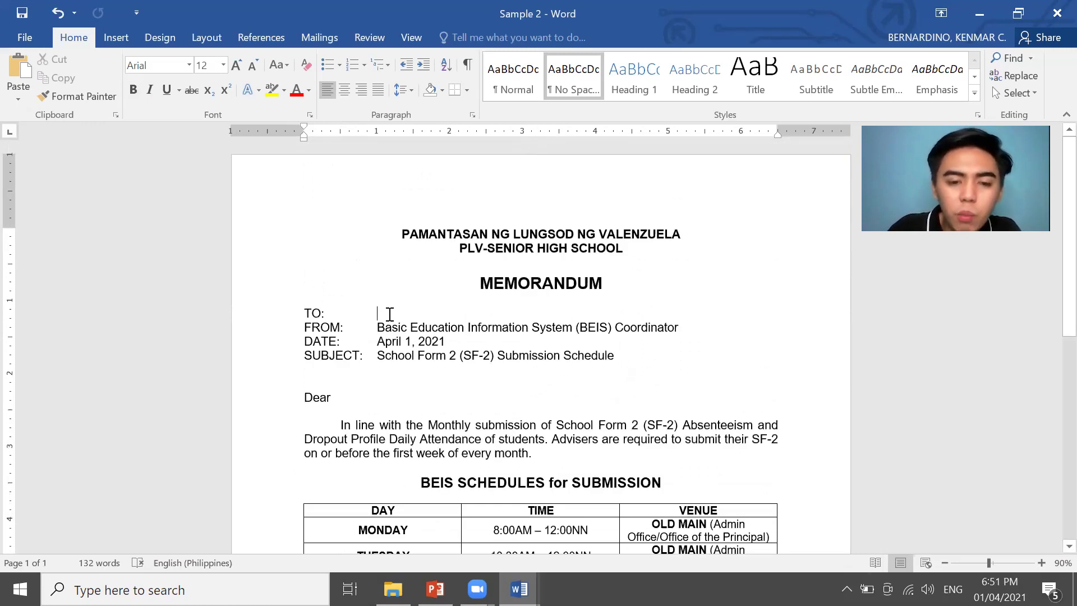
text(REC)
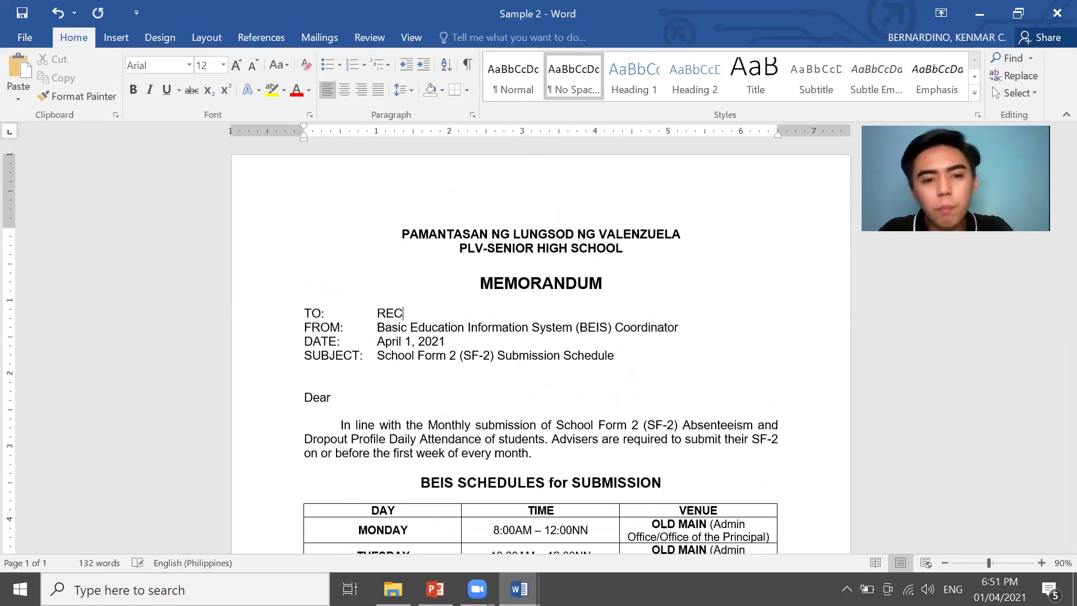
text(IPIENTS)
text(............)
key(BackSpace)
key(BackSpace)
key(BackSpace)
key(BackSpace)
key(BackSpace)
key(BackSpace)
key(BackSpace)
key(BackSpace)
key(BackSpace)
key(BackSpace)
key(BackSpace)
key(BackSpace)
key(BackSpace)
key(BackSpace)
key(BackSpace)
key(BackSpace)
key(BackSpace)
key(BackSpace)
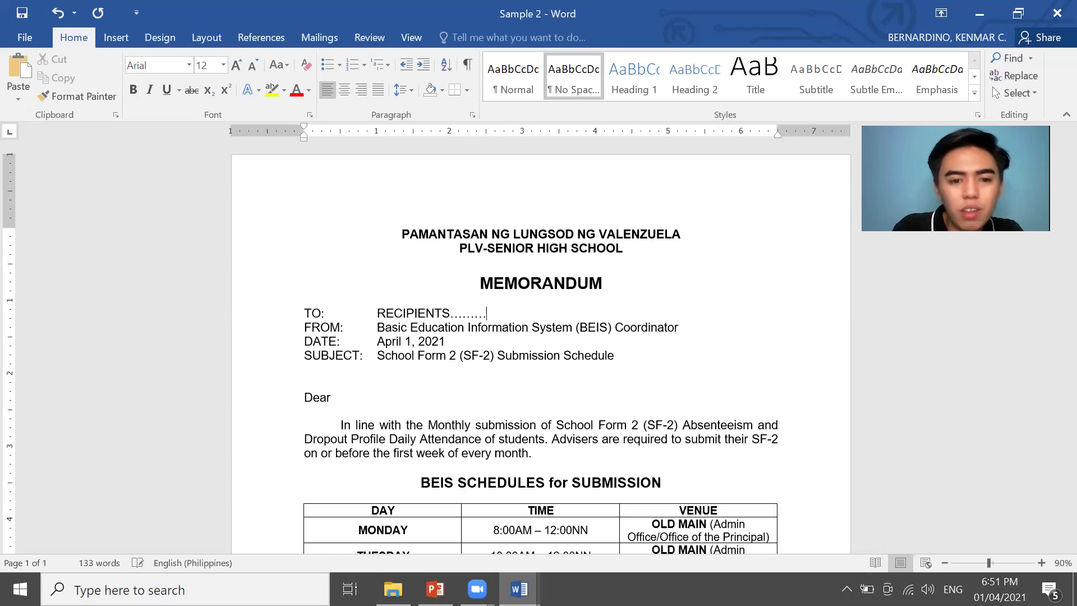
key(BackSpace)
key(BackSpace)
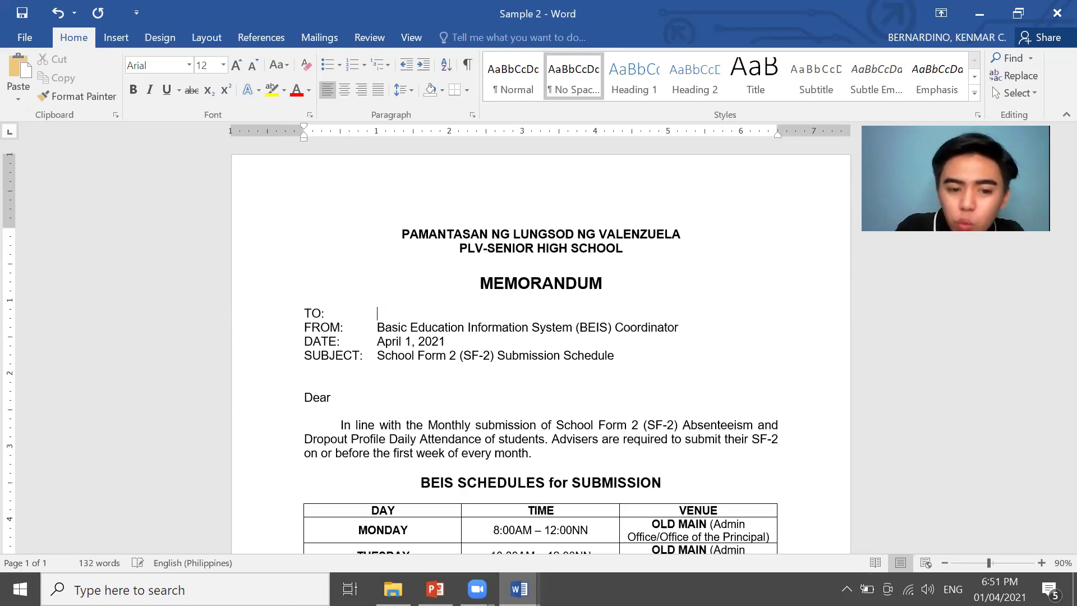
key(ctrl+a)
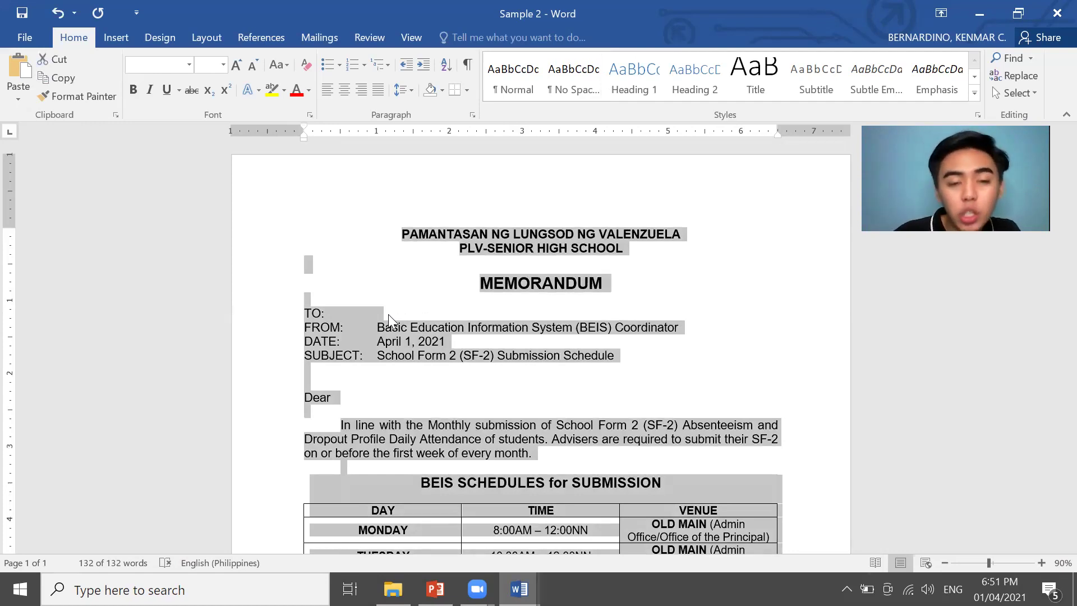
click(388, 314)
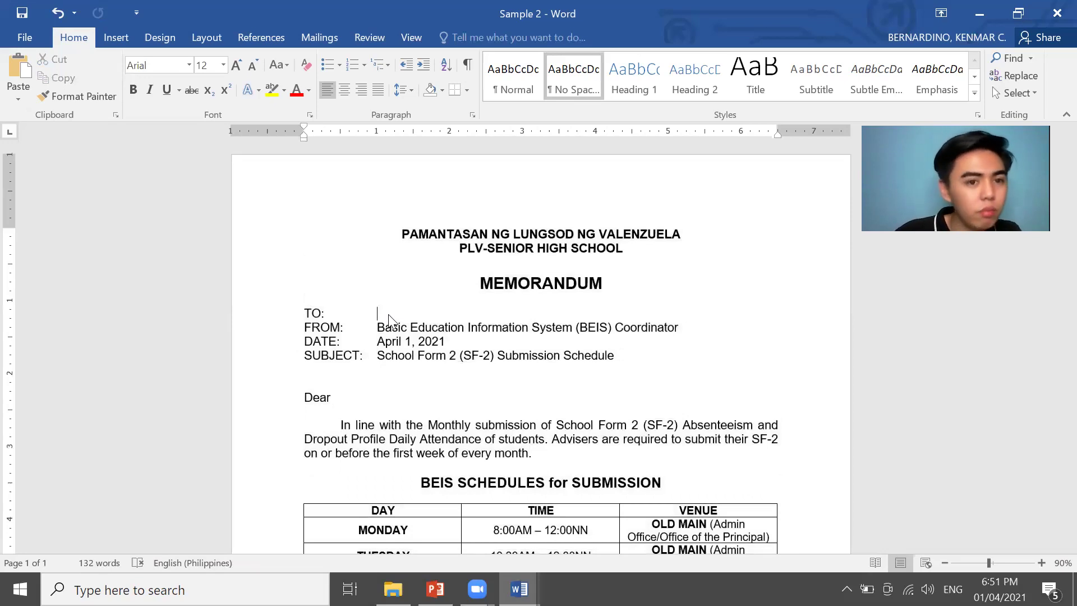
click(459, 300)
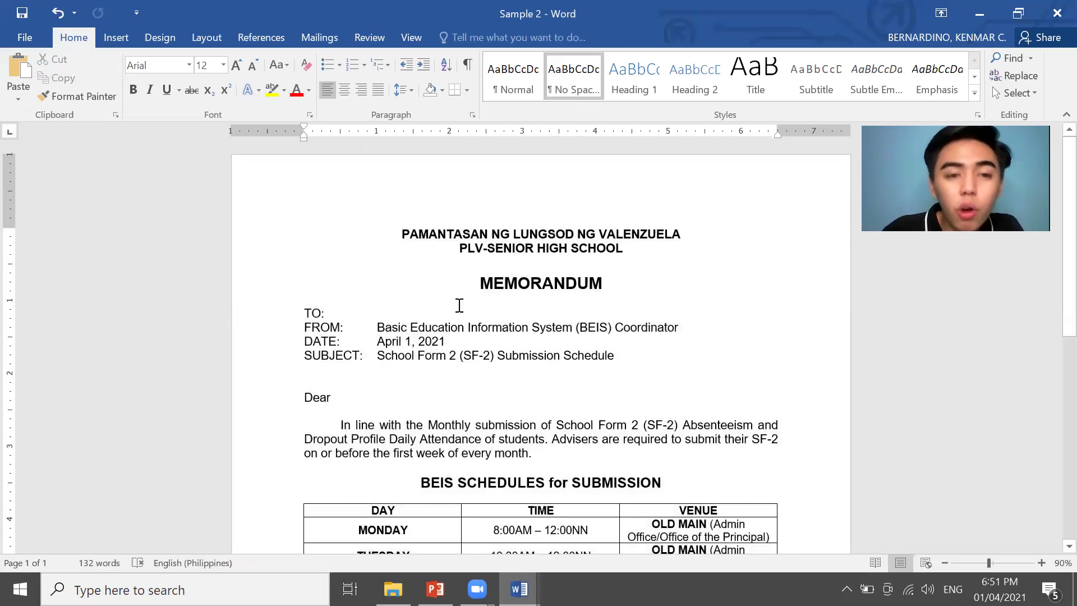
Start the Step-by-Step Mail Merge Wizard with Letters as document type and the current document as starting document
click(329, 40)
click(547, 391)
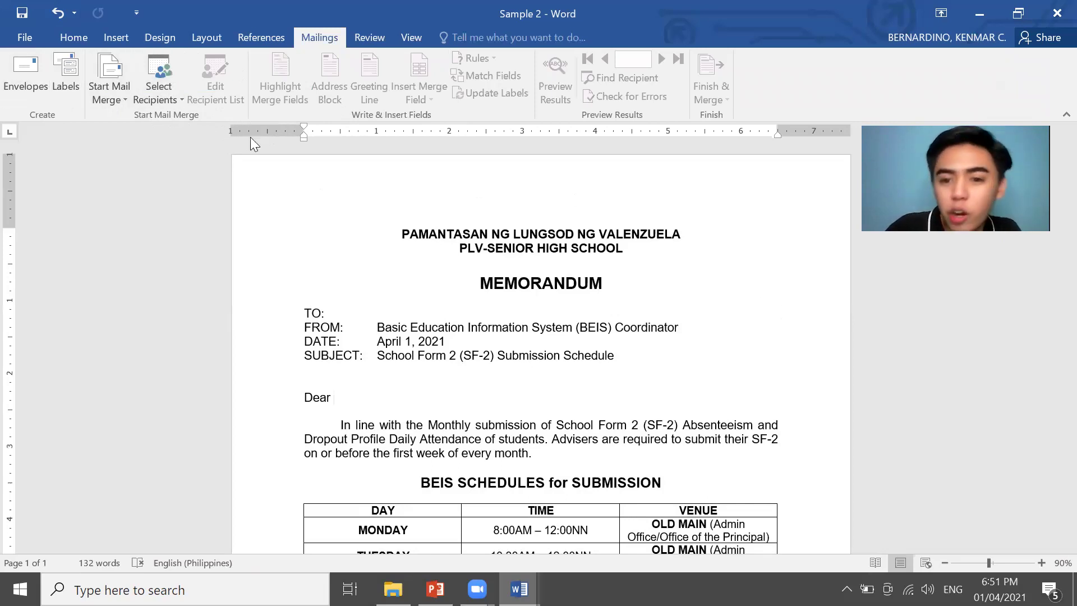
click(120, 95)
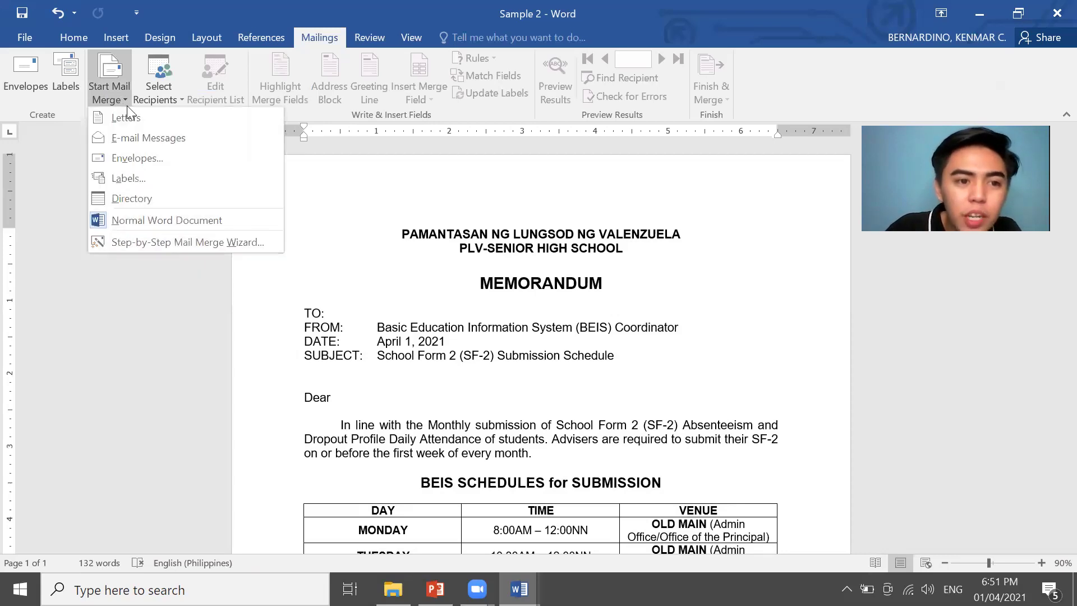
click(188, 241)
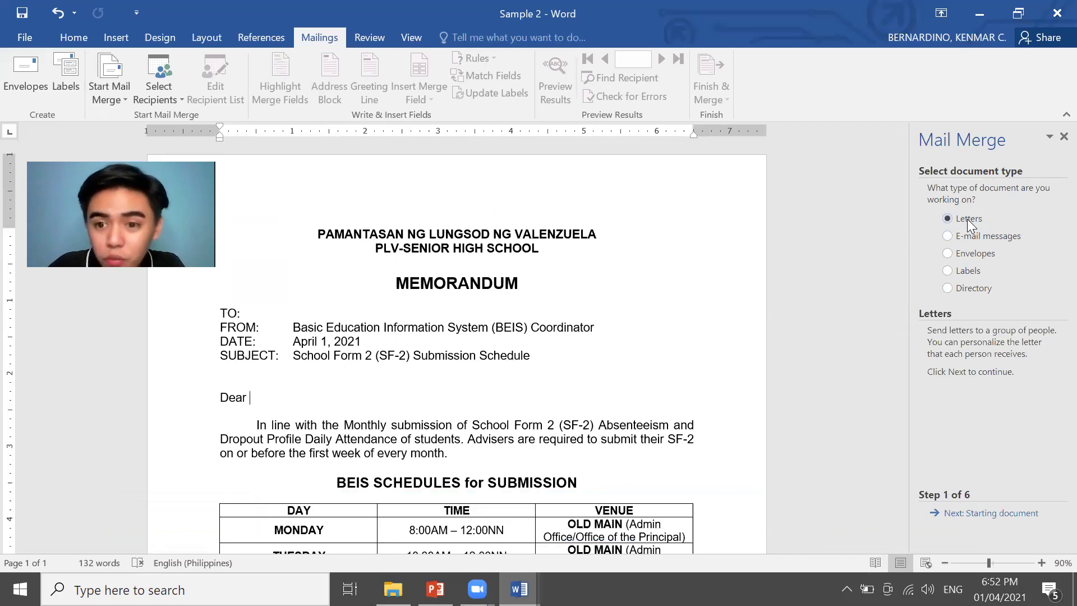
click(972, 513)
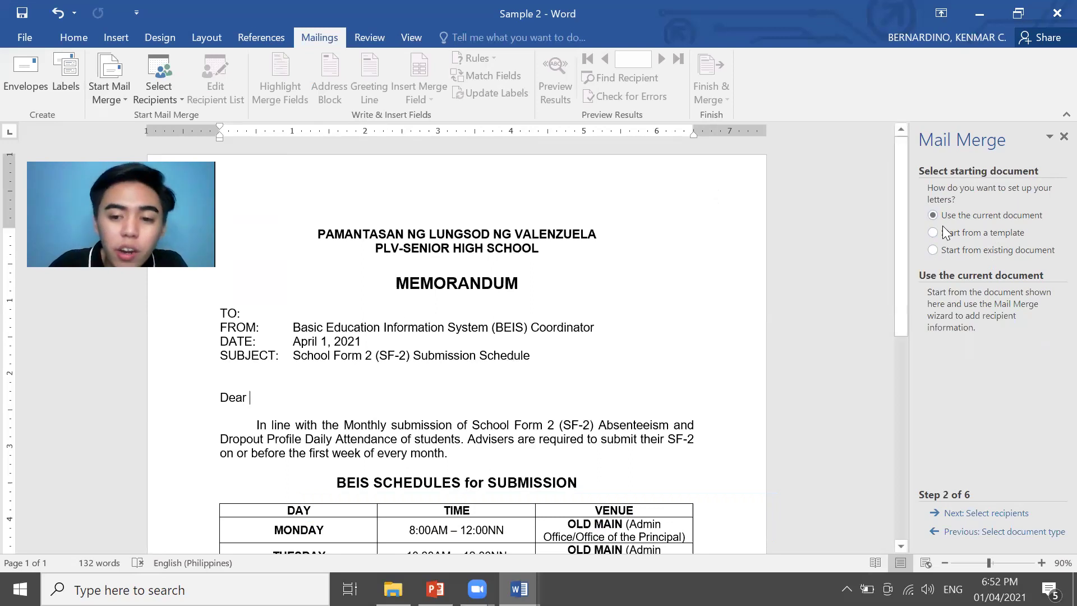
click(1006, 520)
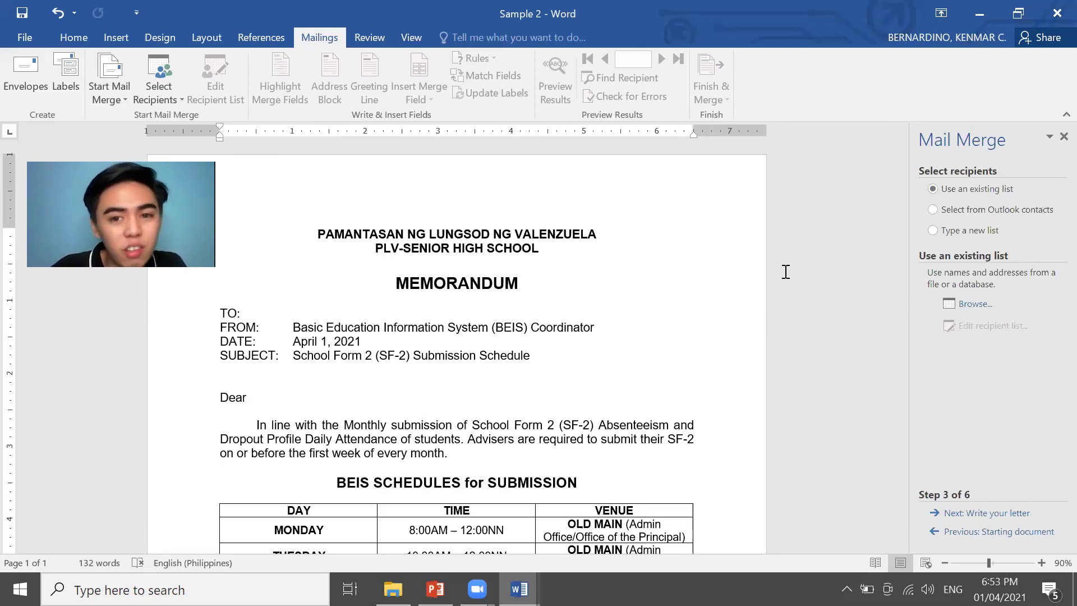
Create a new recipient list for the merge and fill in the recipients' titles, first names and last names
click(949, 230)
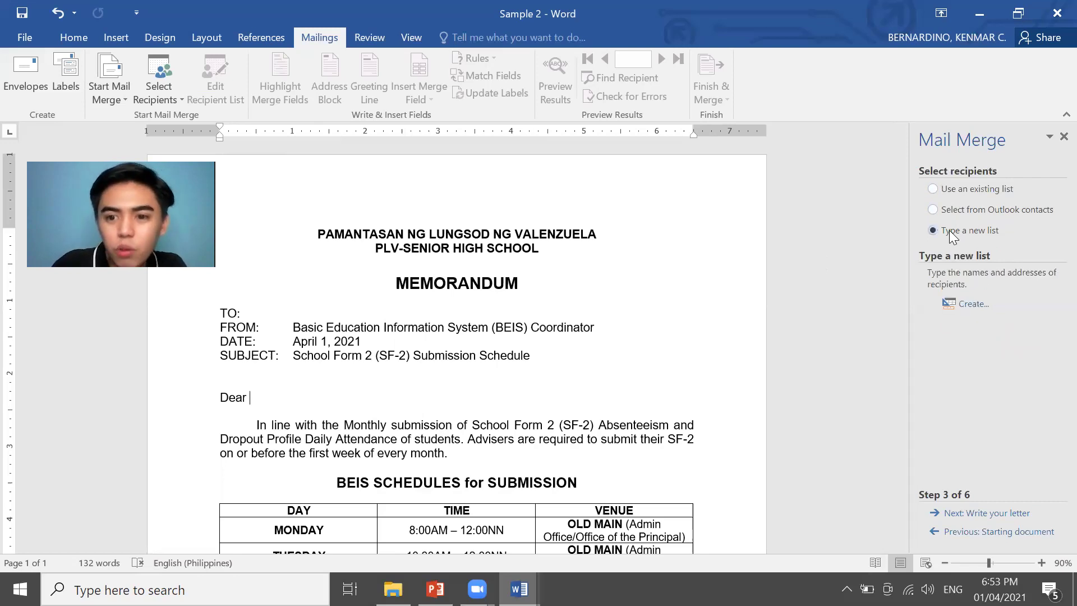
click(972, 305)
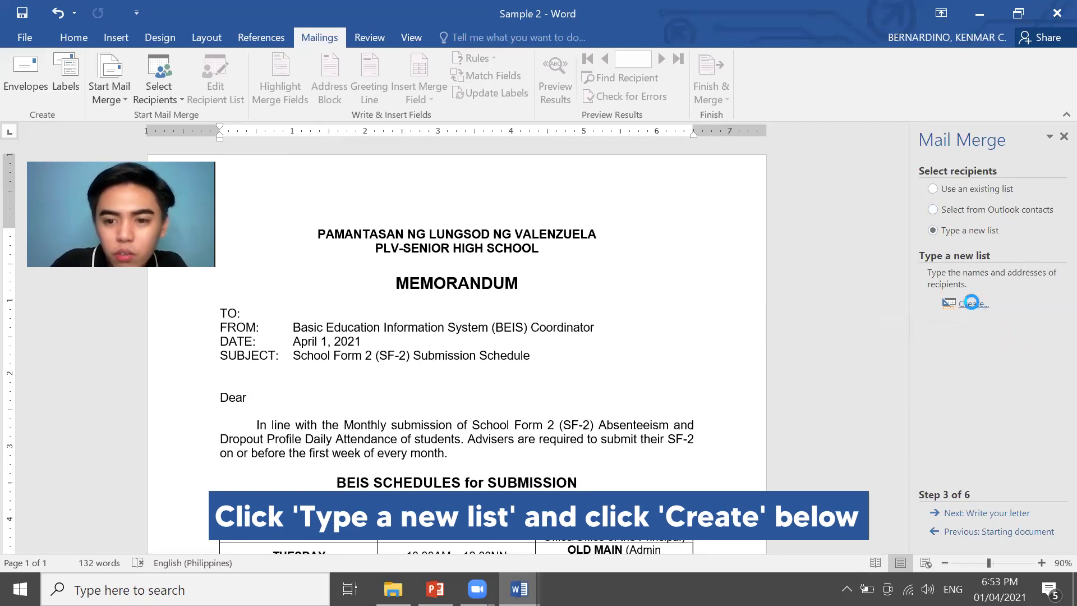
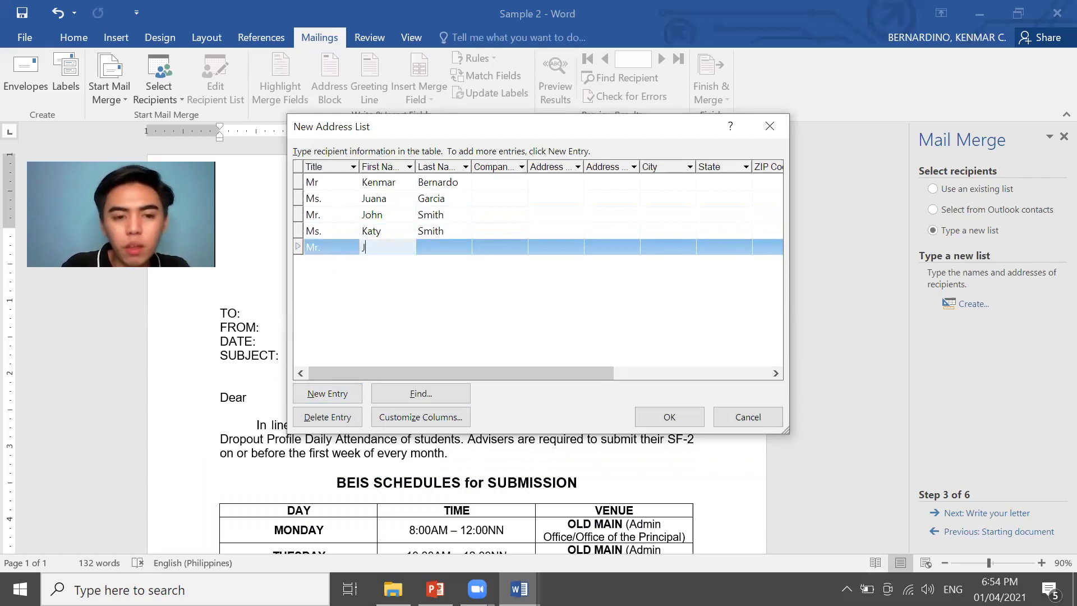
key(Tab)
text(Garcia)
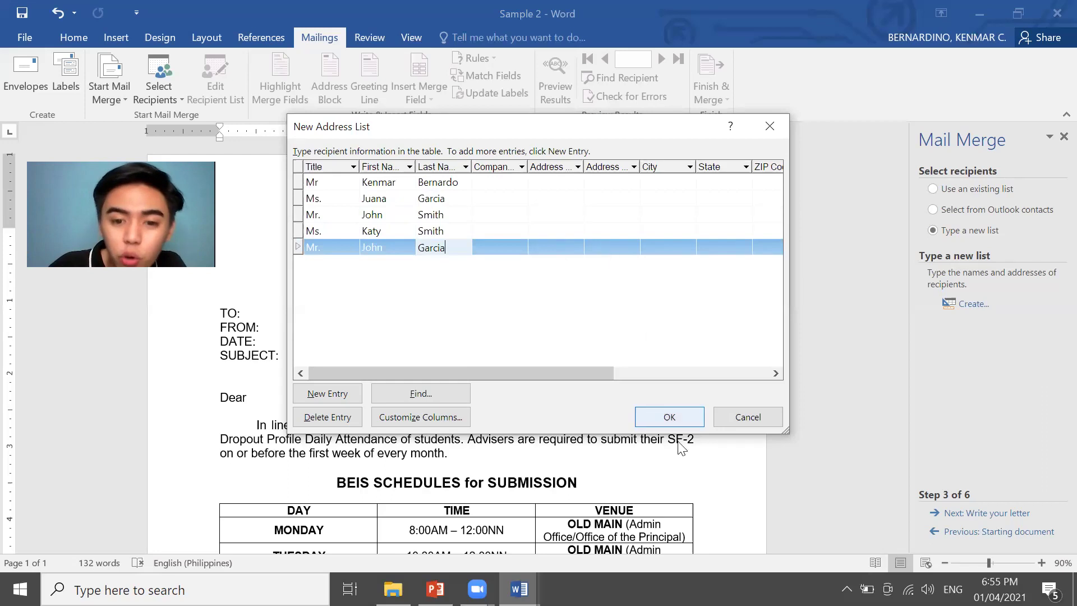
Finish the new address list and save it as "RECIPIENTS_MEMO 2021" in My Data Sources
click(669, 416)
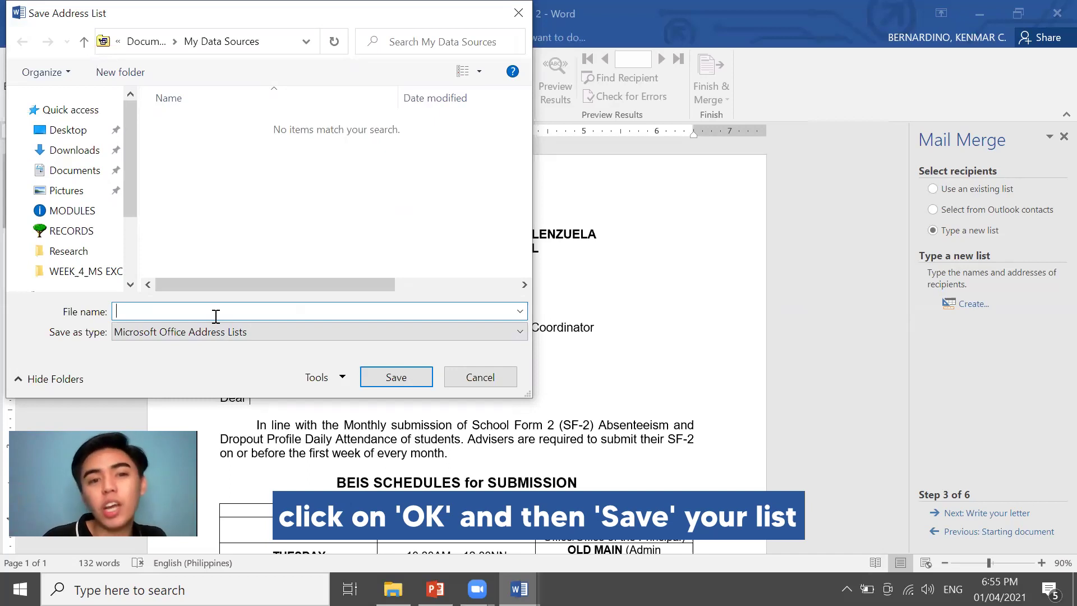
text(RE)
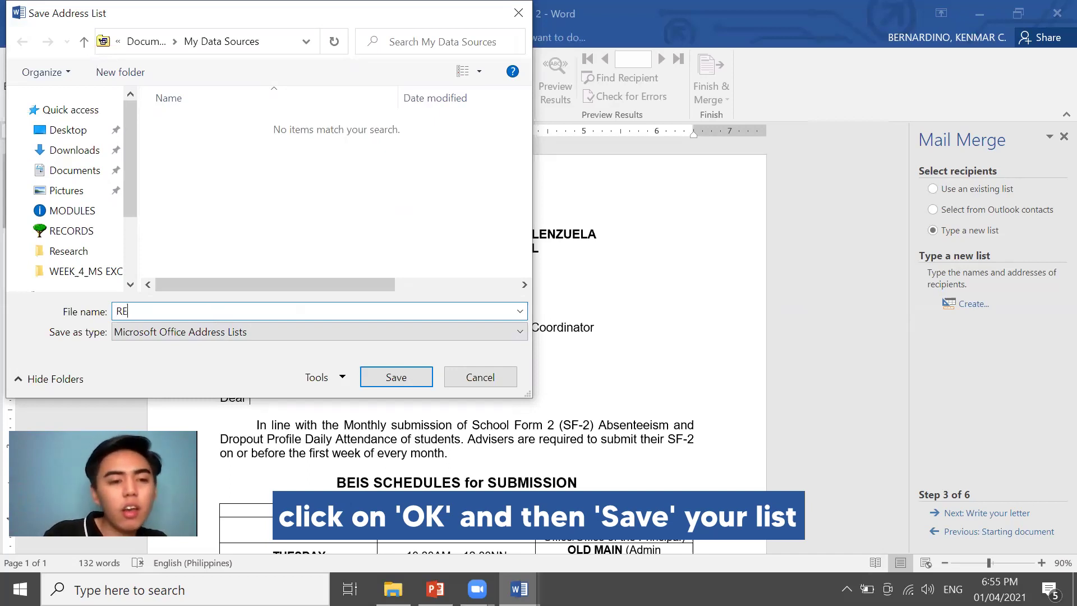
text(CIPIENTS)
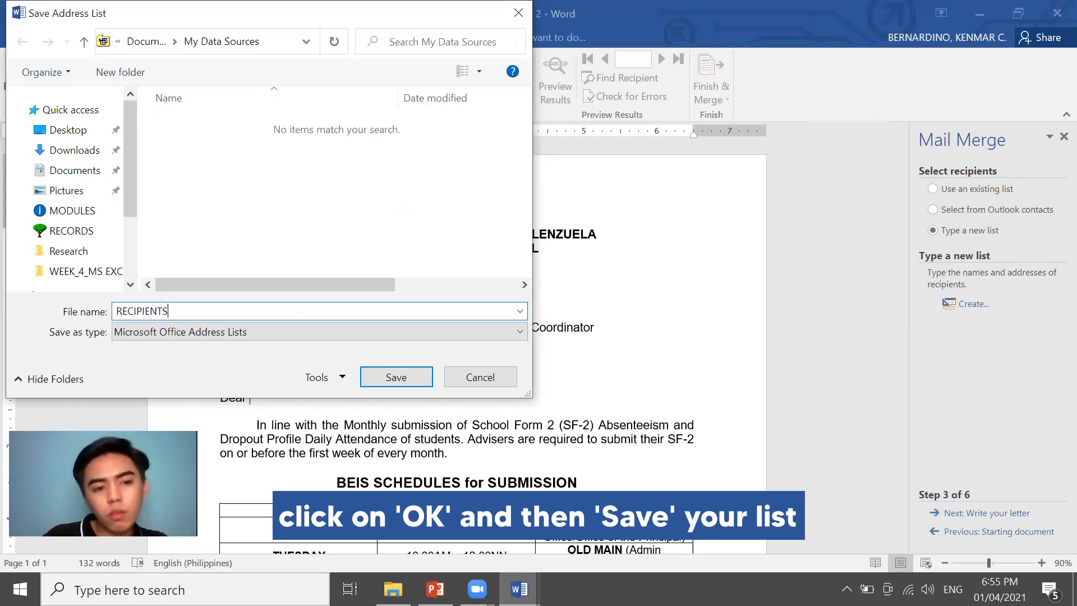
text(_MEMO 2021)
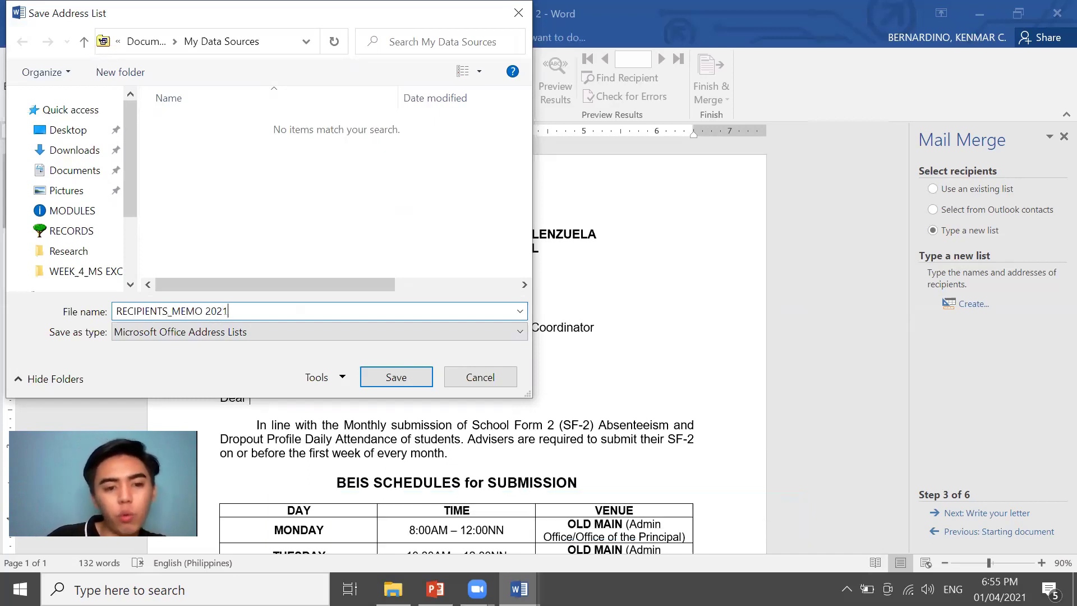
key(Return)
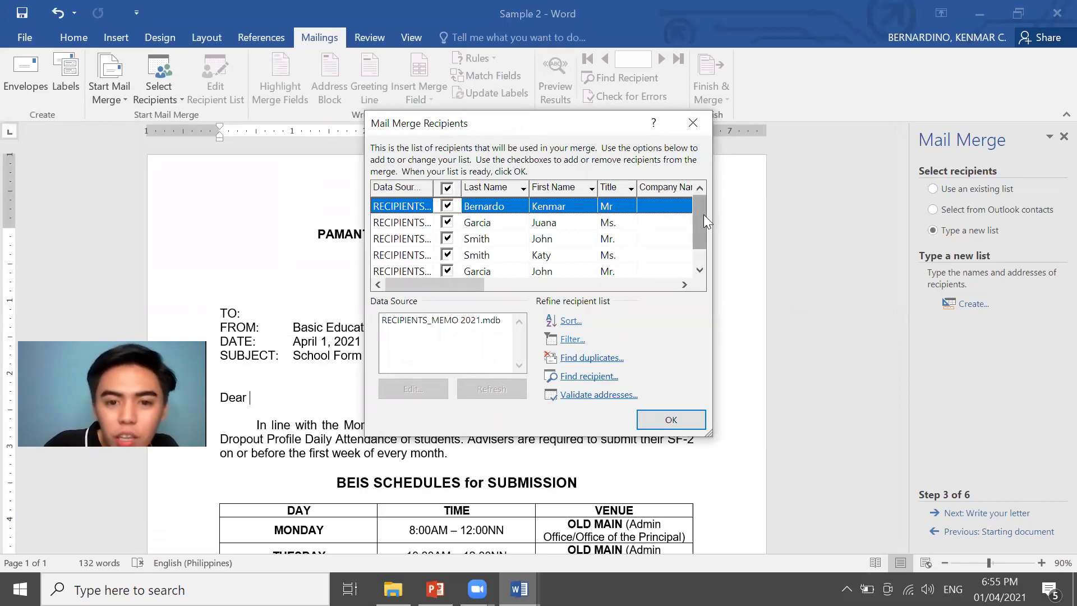
Sort the mail merge recipients by Last Name in ascending order and accept the recipient list
drag(705, 220, 699, 193)
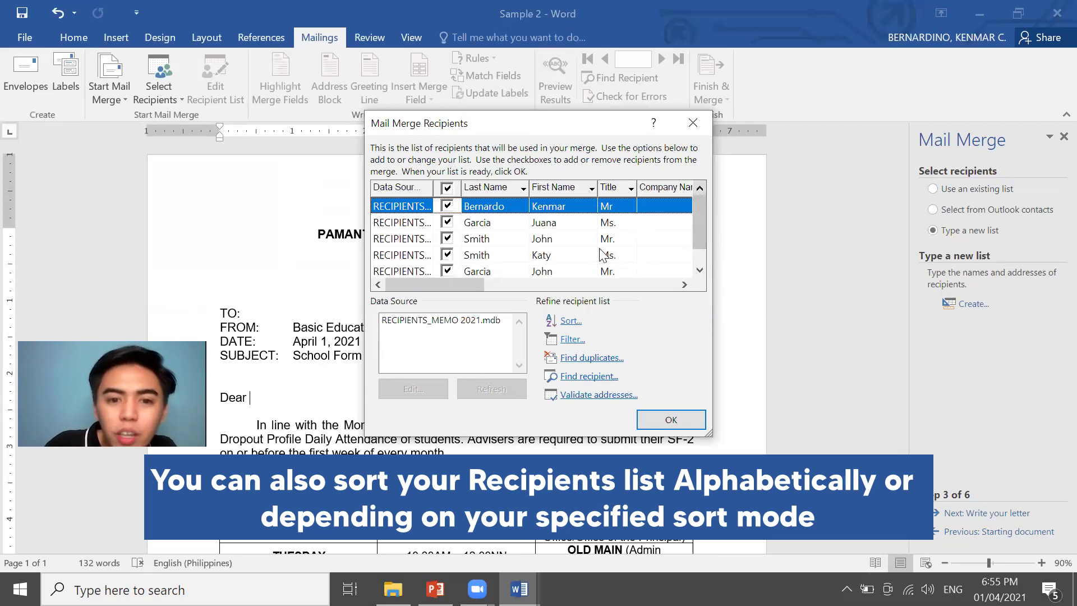
click(568, 321)
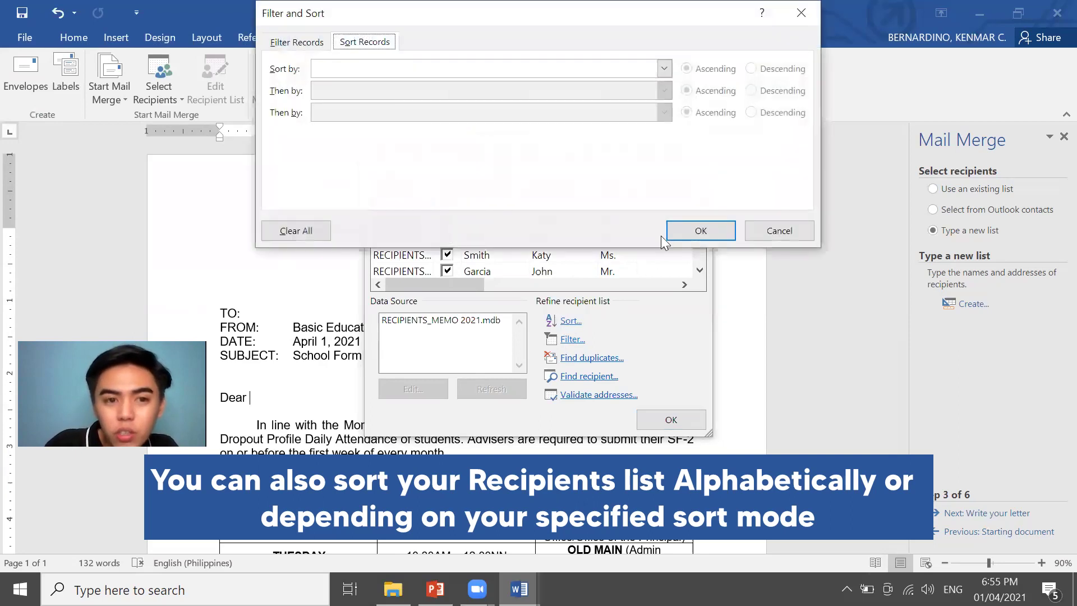
click(552, 72)
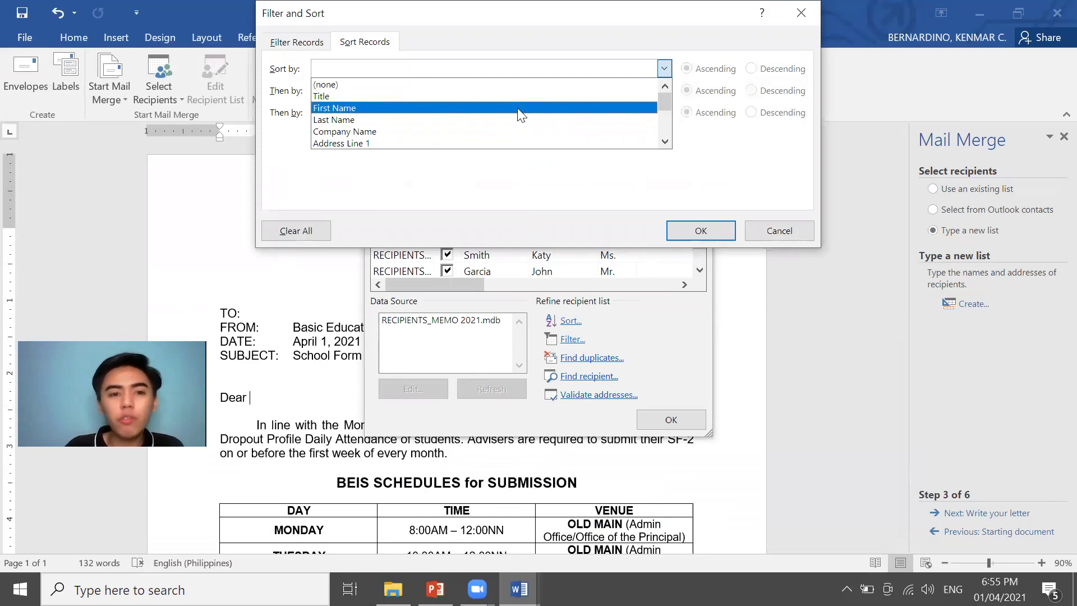
click(521, 107)
click(571, 66)
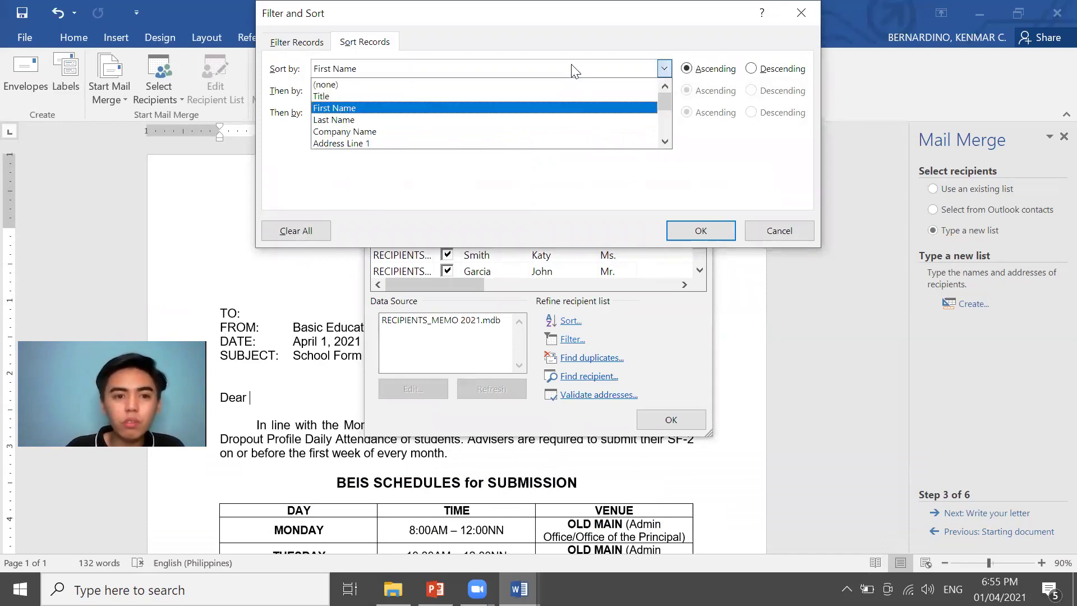
click(511, 119)
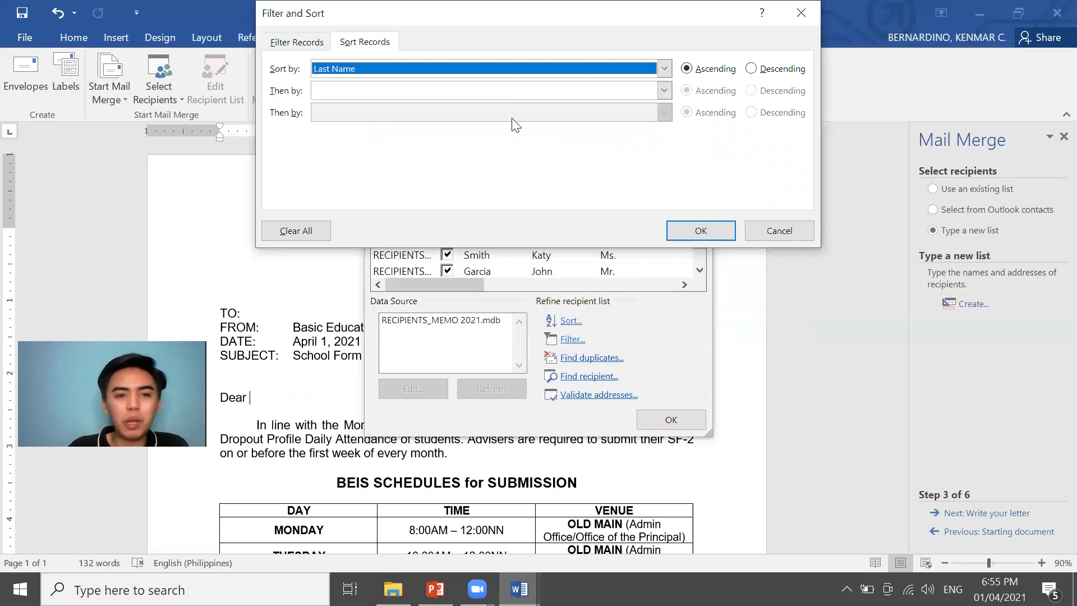
click(680, 229)
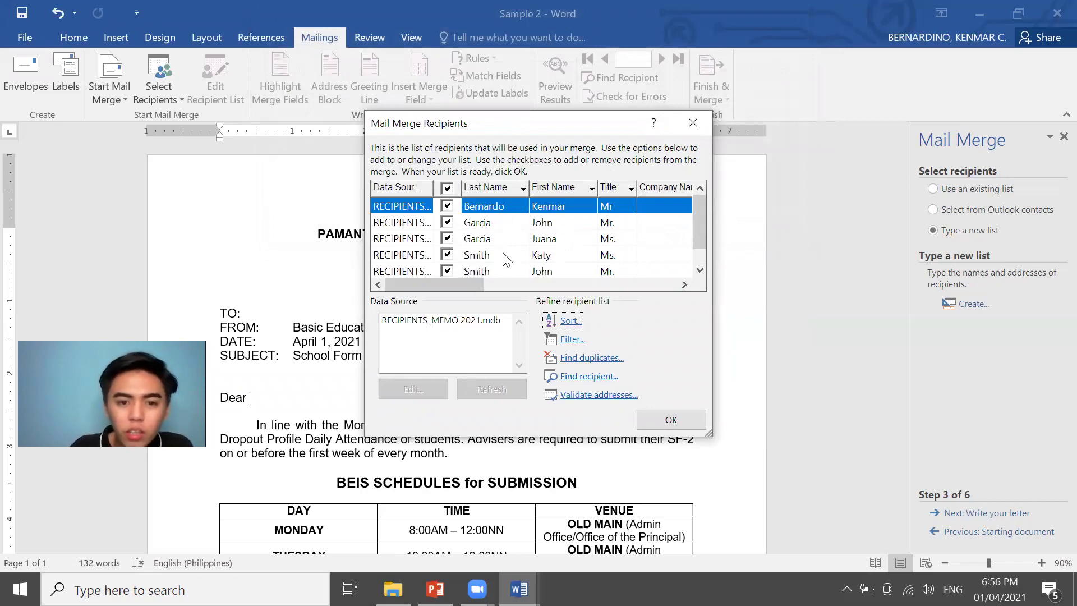
click(672, 419)
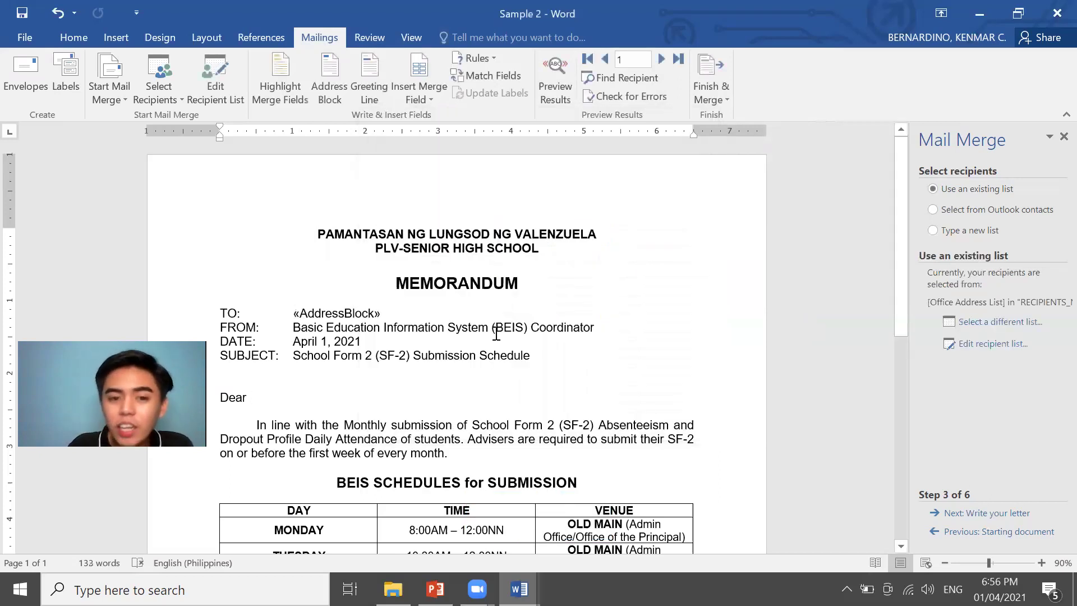
Examine the AddressBlock field beside TO: in the memorandum and move to merge record 2
click(295, 314)
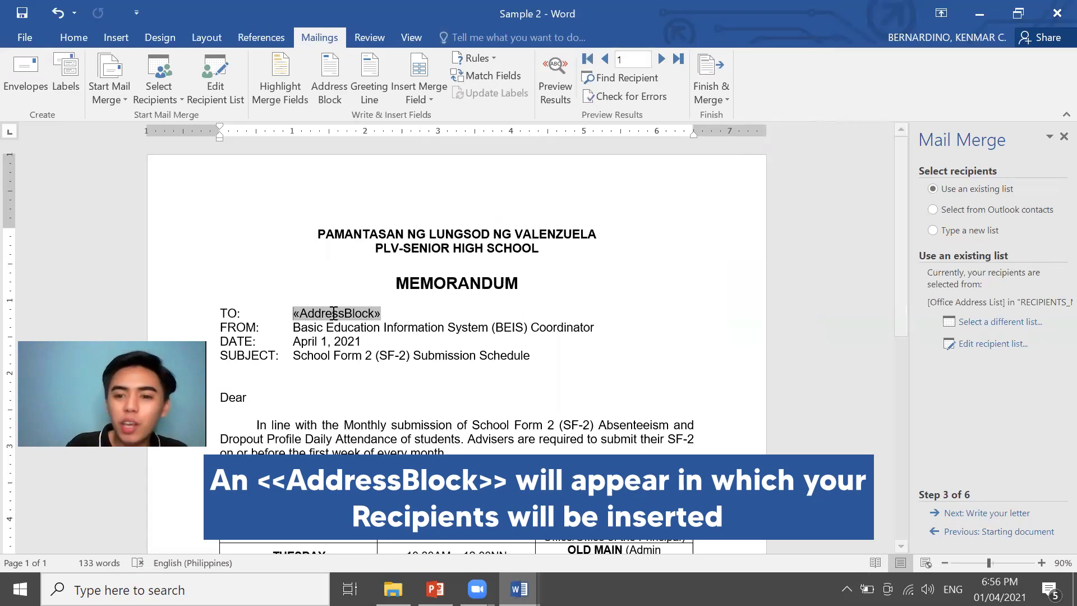
click(663, 61)
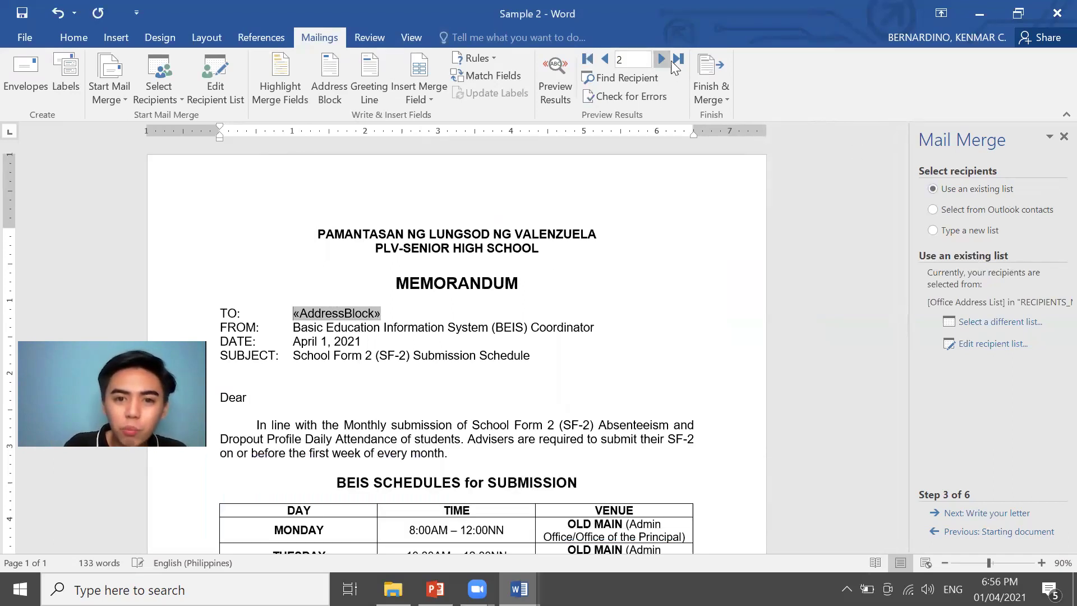
click(457, 315)
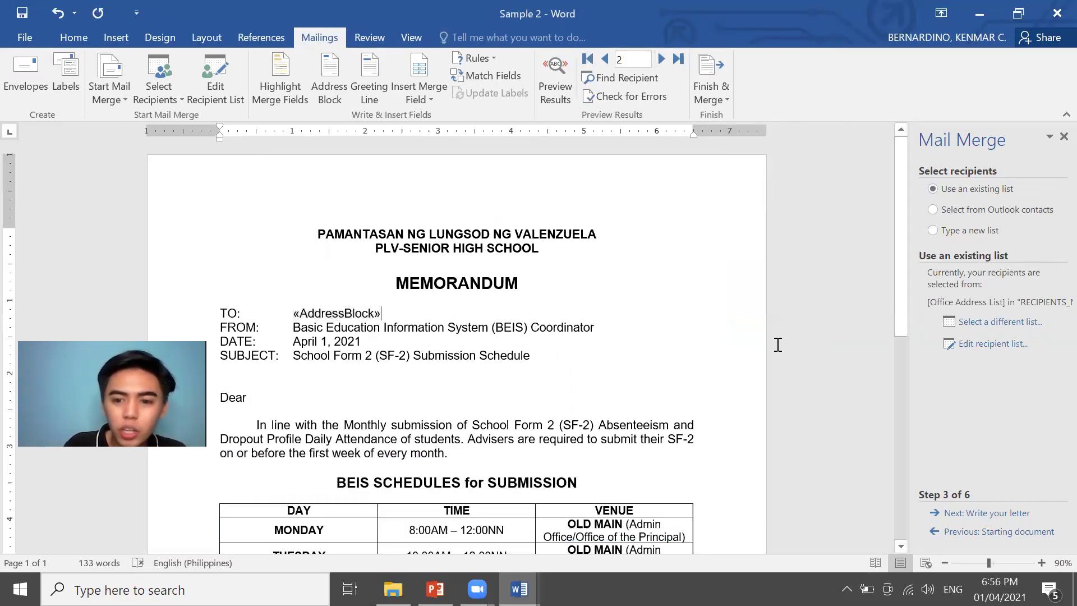
scroll(438, 345, down, 8)
scroll(469, 360, up, 8)
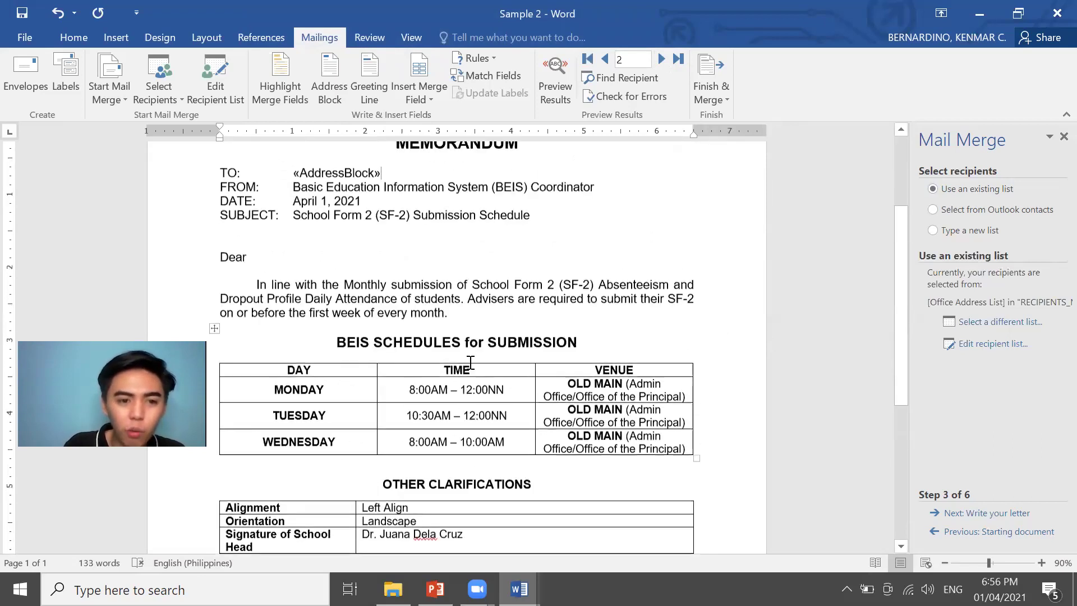
click(332, 313)
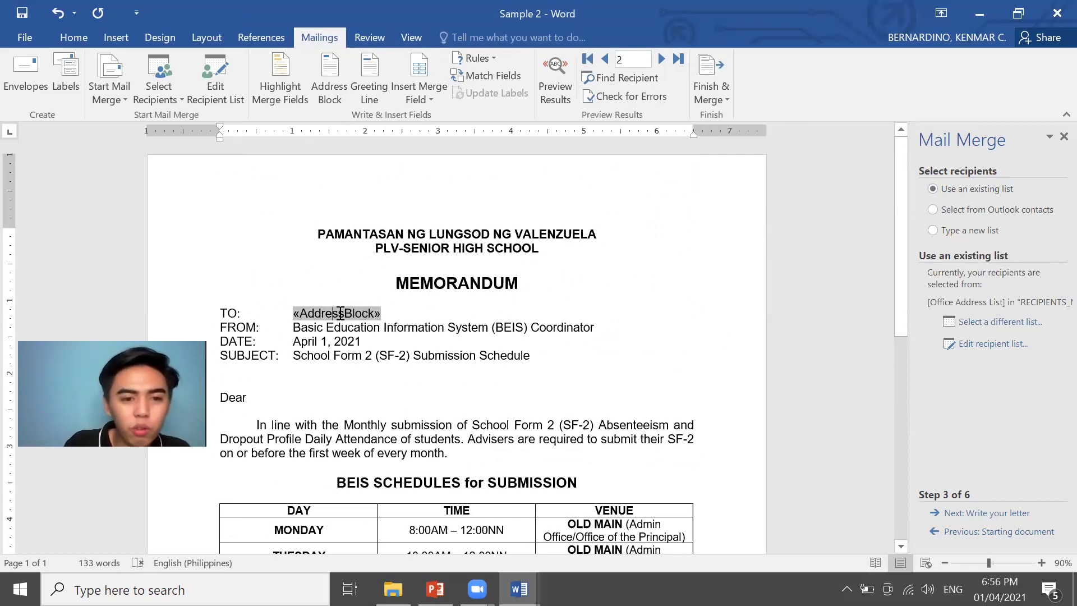
click(364, 316)
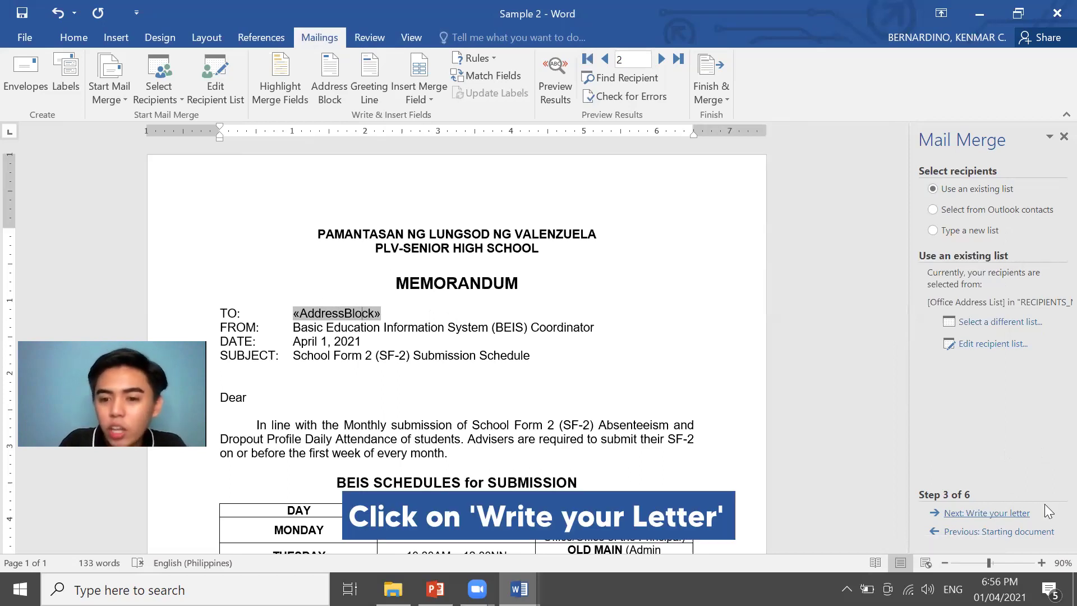
Advance the merge wizard past writing the letter to Preview your letters, and check the recipient beside TO:
click(1009, 512)
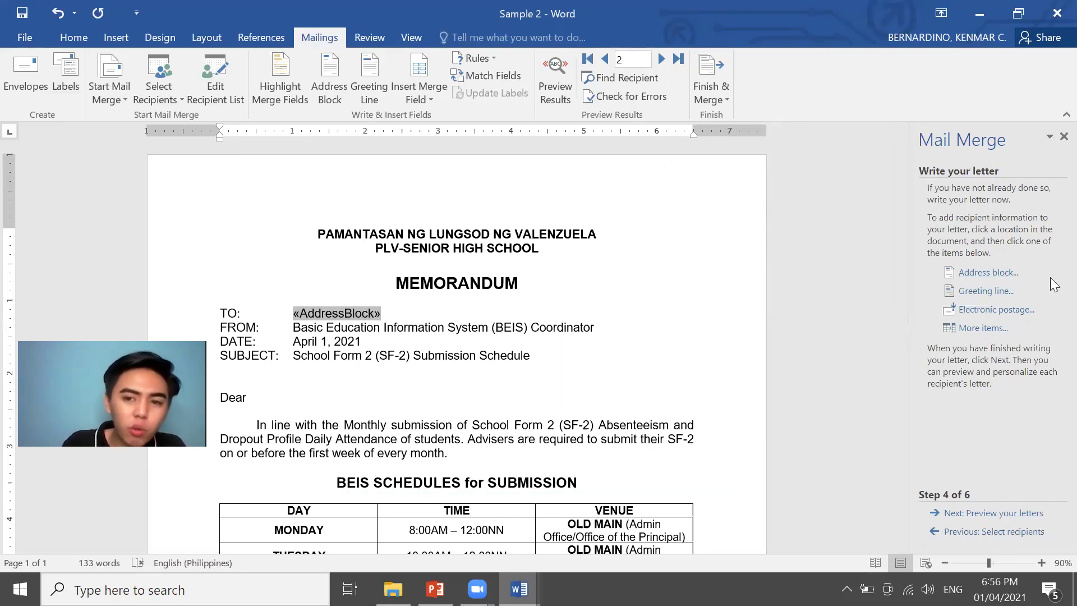
click(999, 513)
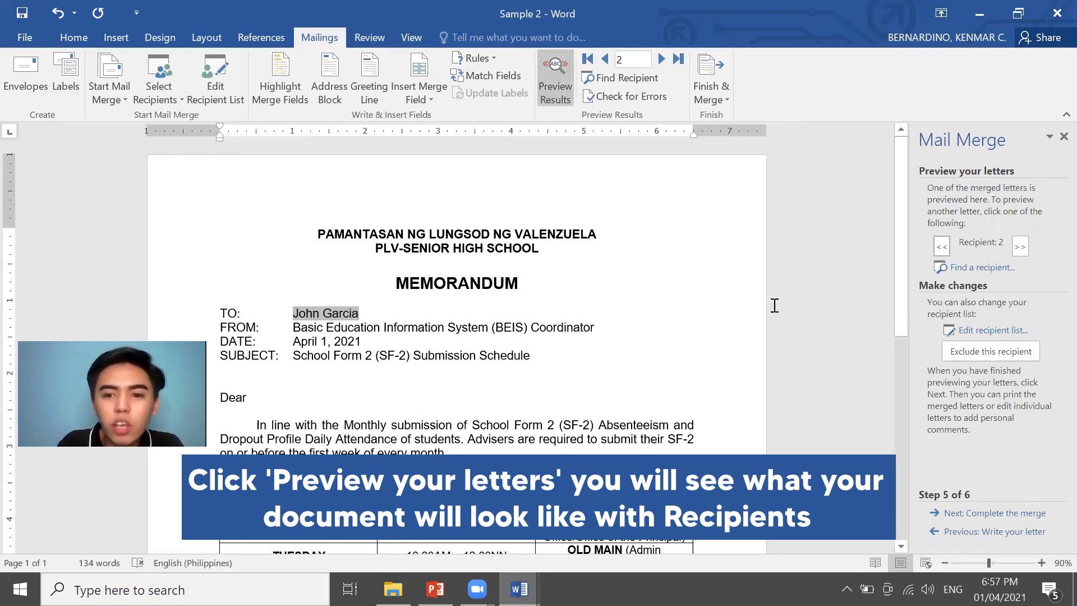
scroll(751, 305, down, 5)
scroll(747, 399, up, 5)
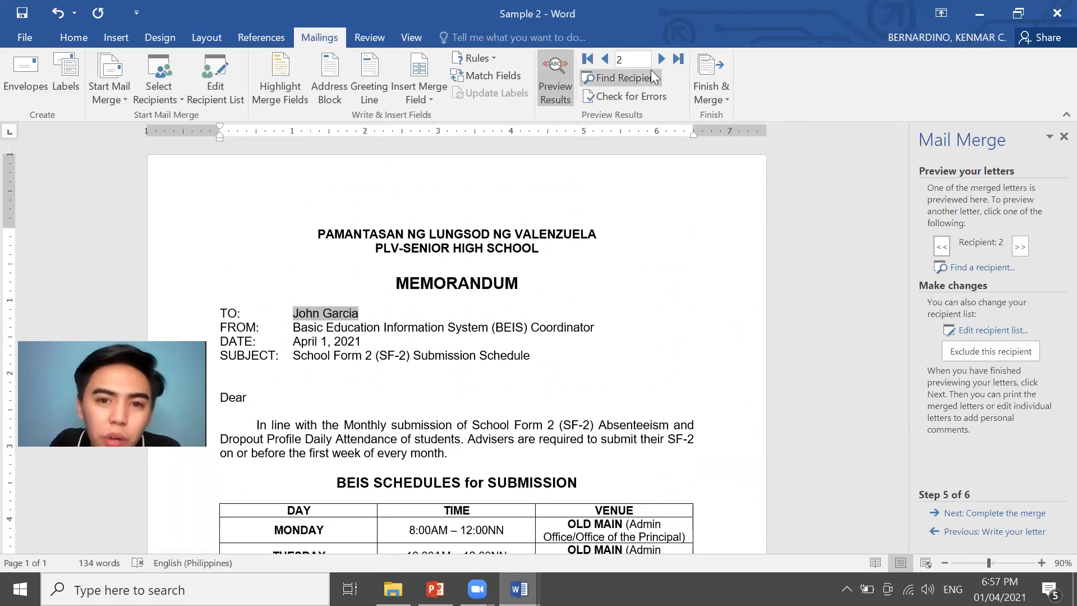
click(320, 303)
click(320, 312)
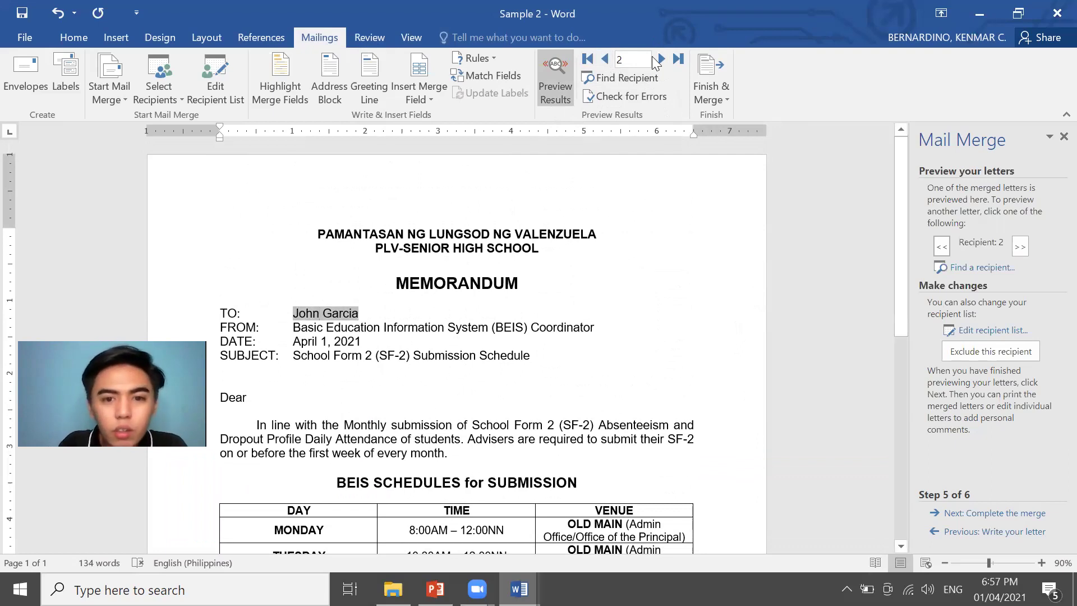
Preview the memorandum for each recipient in turn, from record 1 through record 5
click(605, 59)
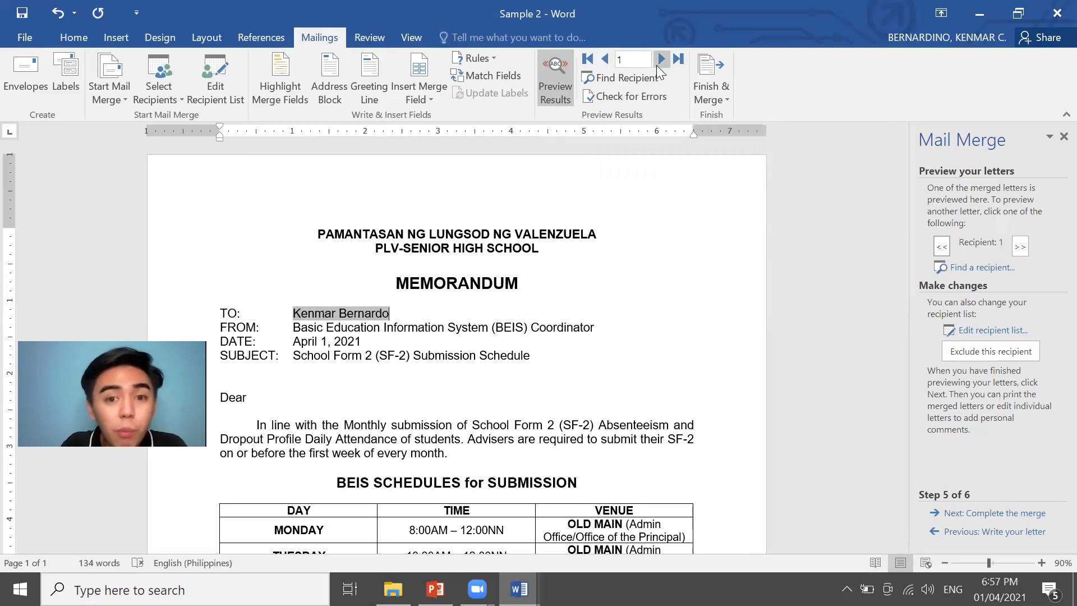
click(661, 58)
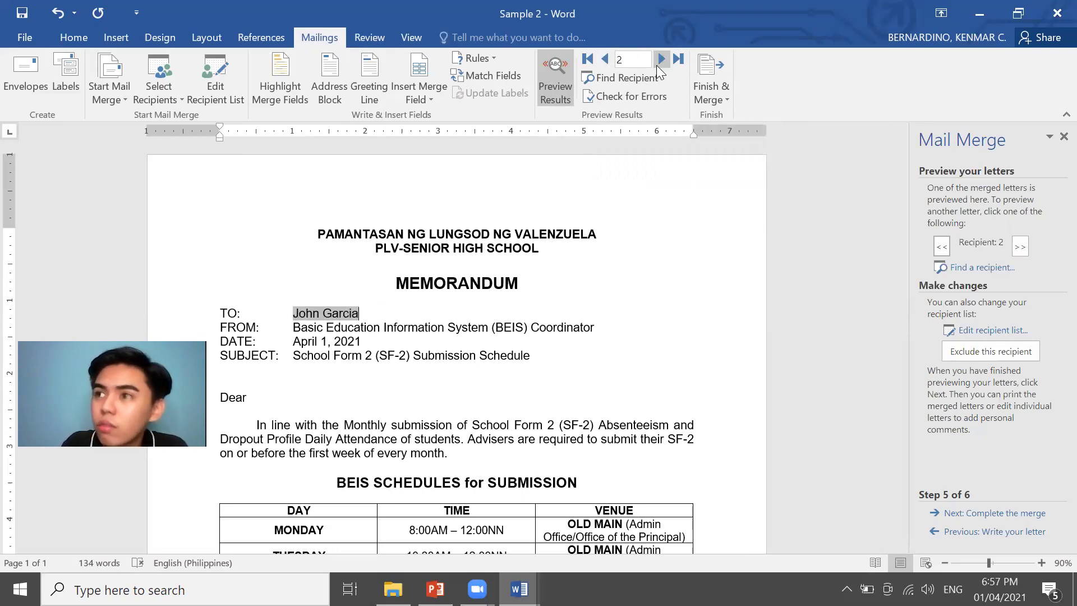
click(660, 59)
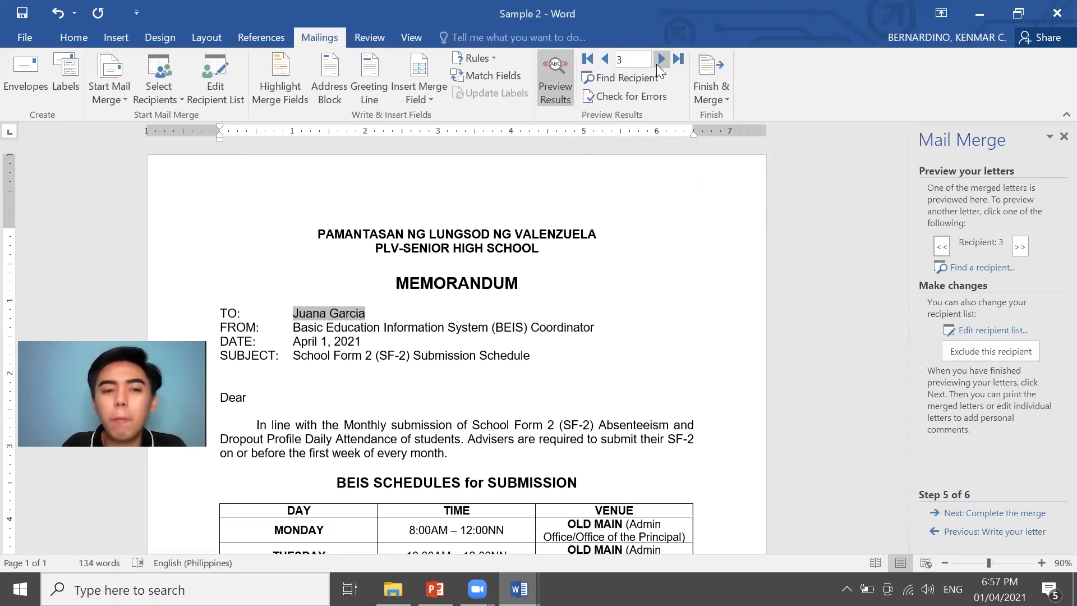
click(661, 59)
click(661, 59)
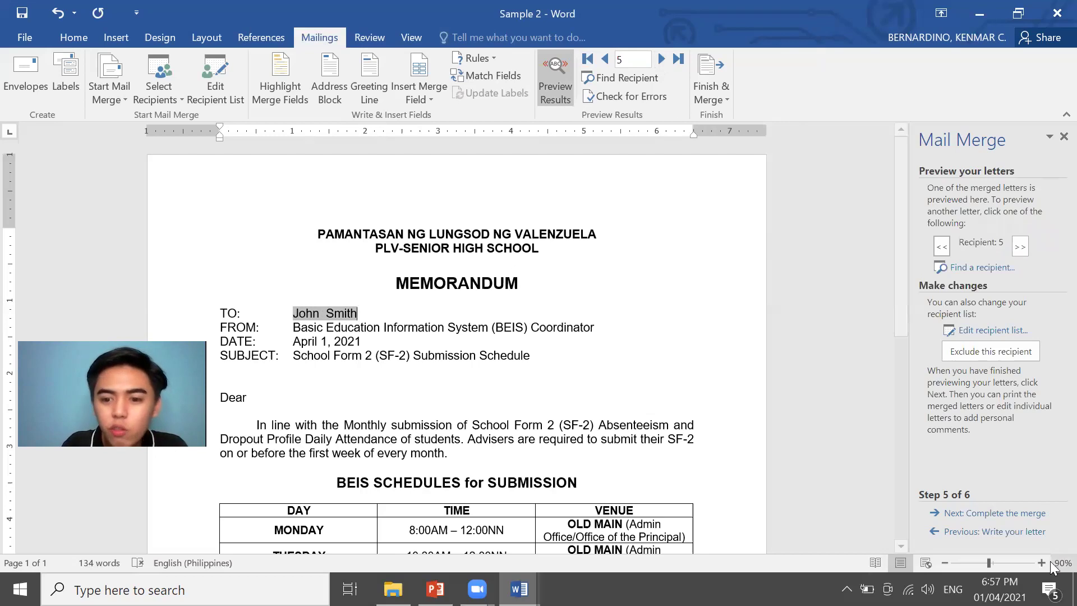
Complete the merge by generating individual letters for all records in a new document
click(1017, 514)
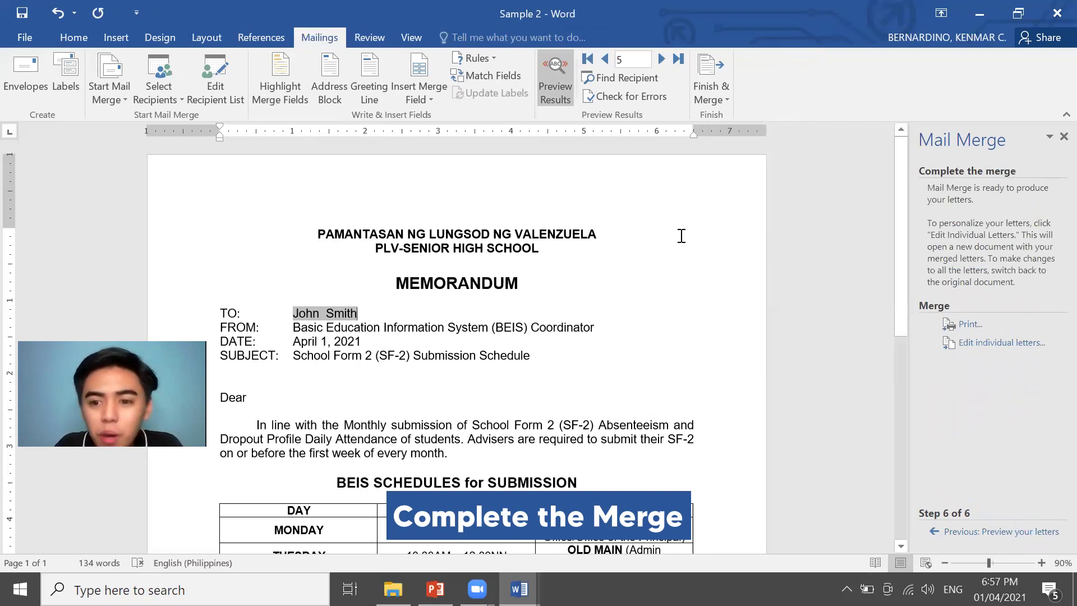
click(978, 343)
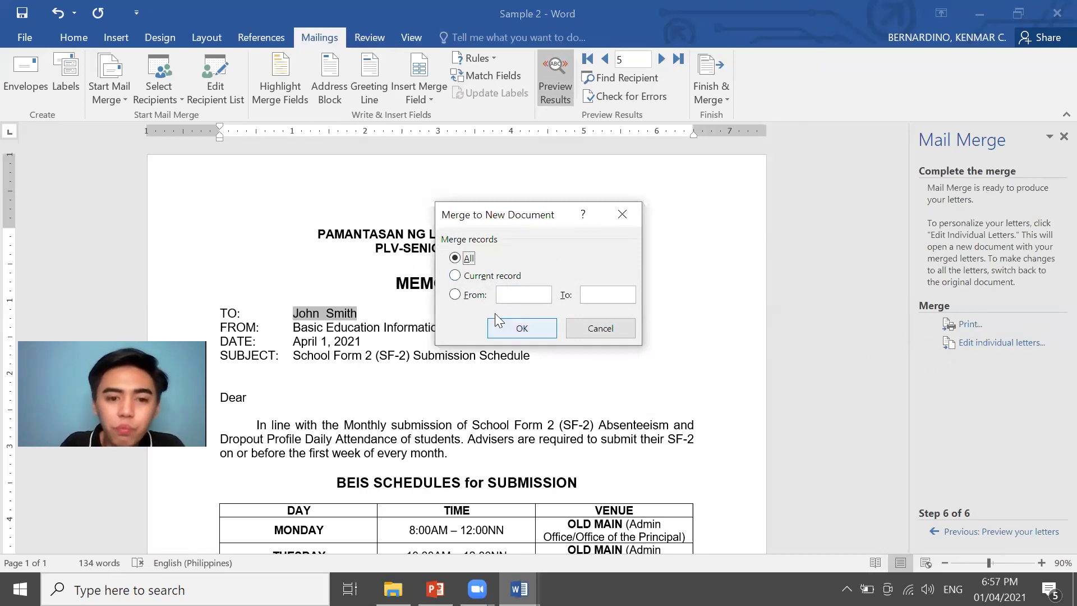
click(522, 329)
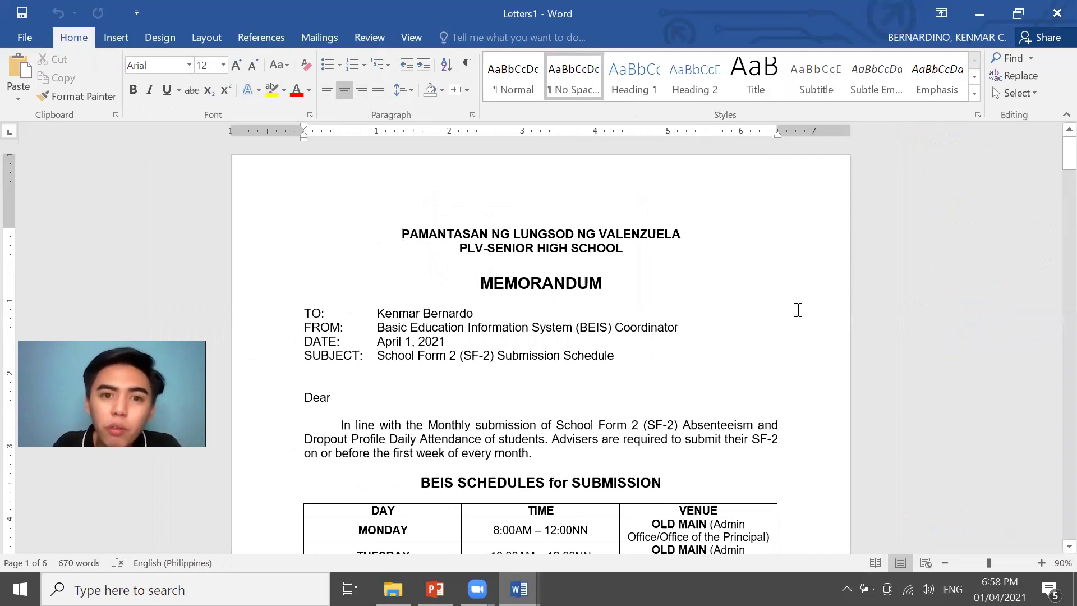
Look through the pages of the merged letters document to check the individual memos
scroll(798, 310, down, 15)
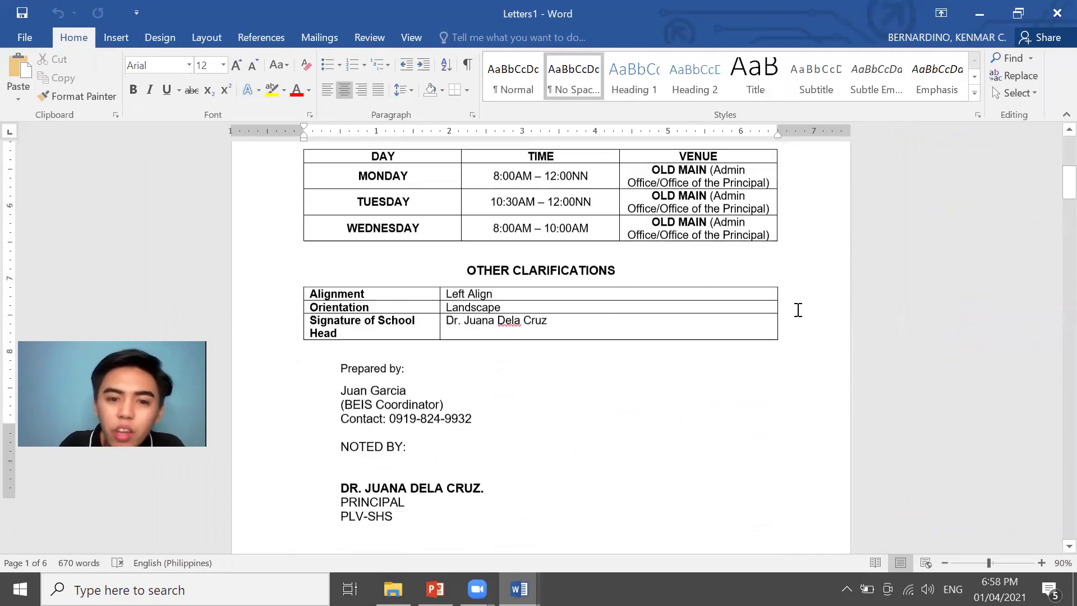
scroll(798, 309, down, 15)
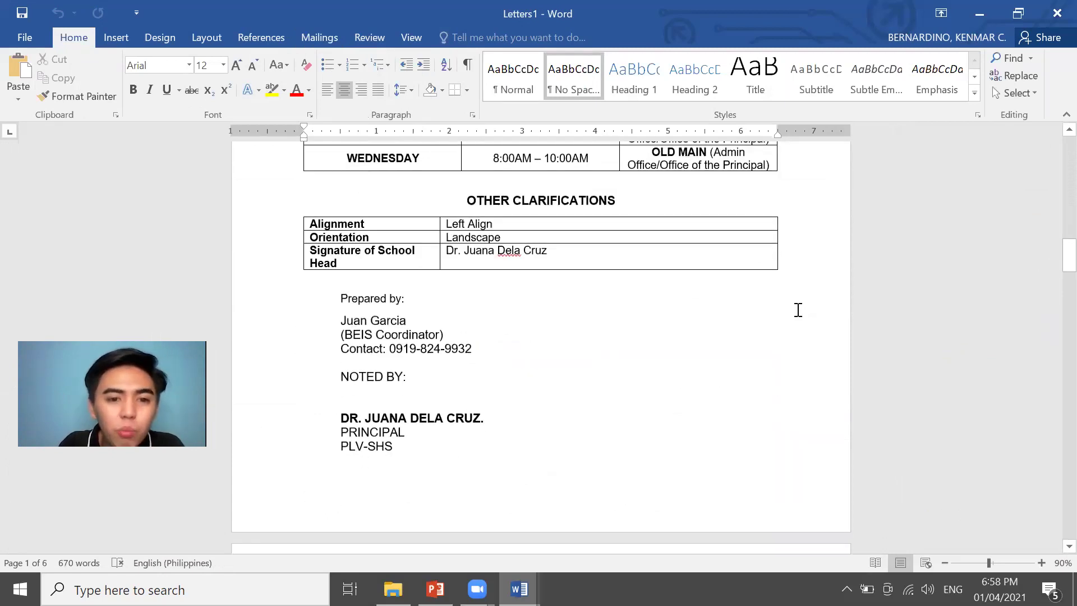
scroll(798, 309, down, 15)
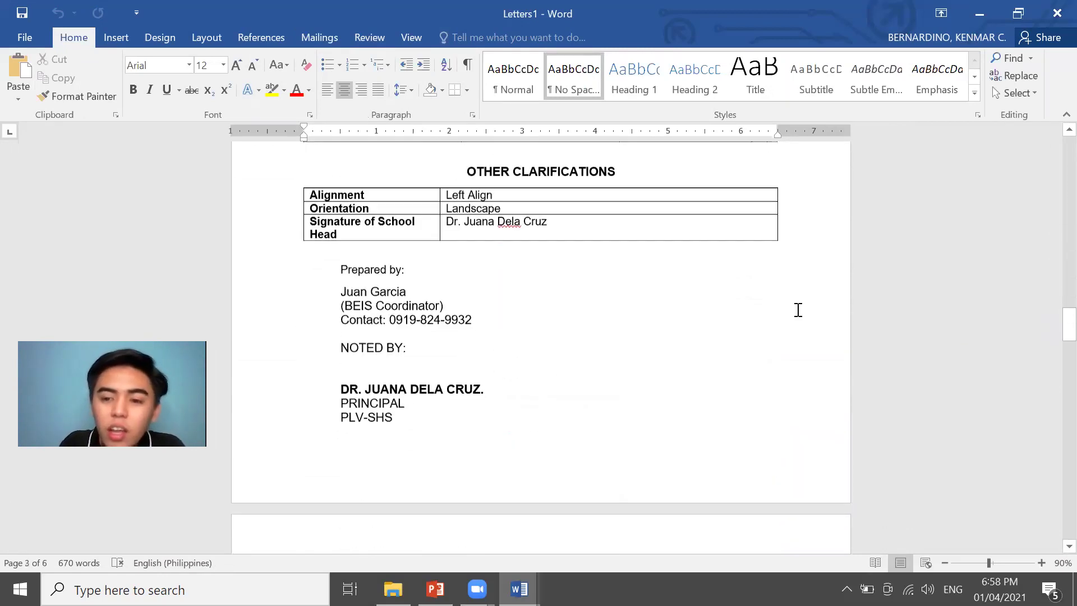
scroll(475, 234, down, 1)
click(418, 169)
drag(1067, 368, 1055, 444)
scroll(686, 358, down, 5)
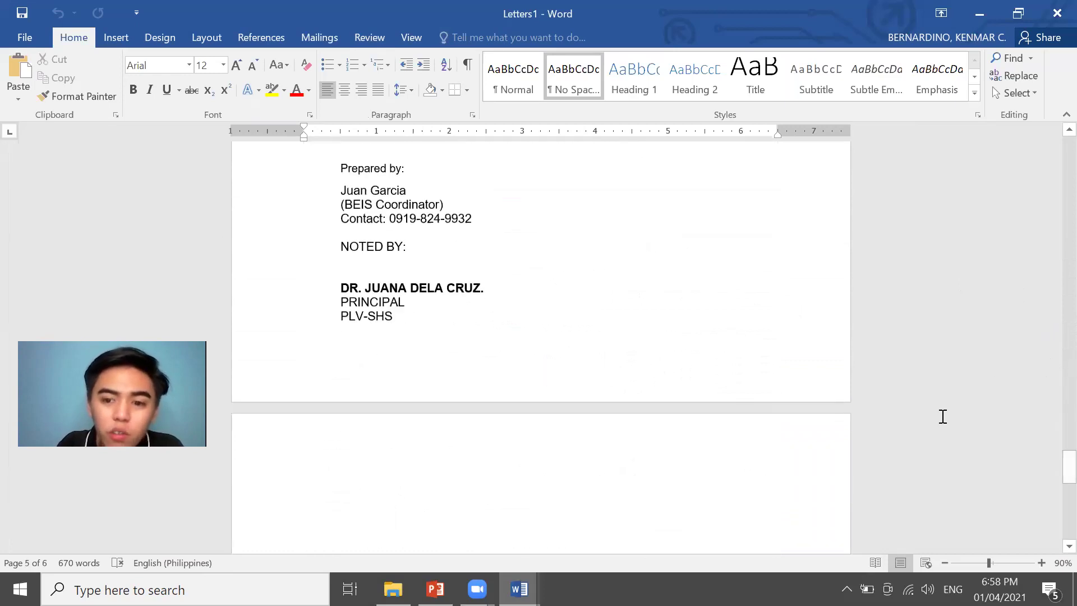
scroll(906, 422, up, 3)
scroll(875, 393, up, 1)
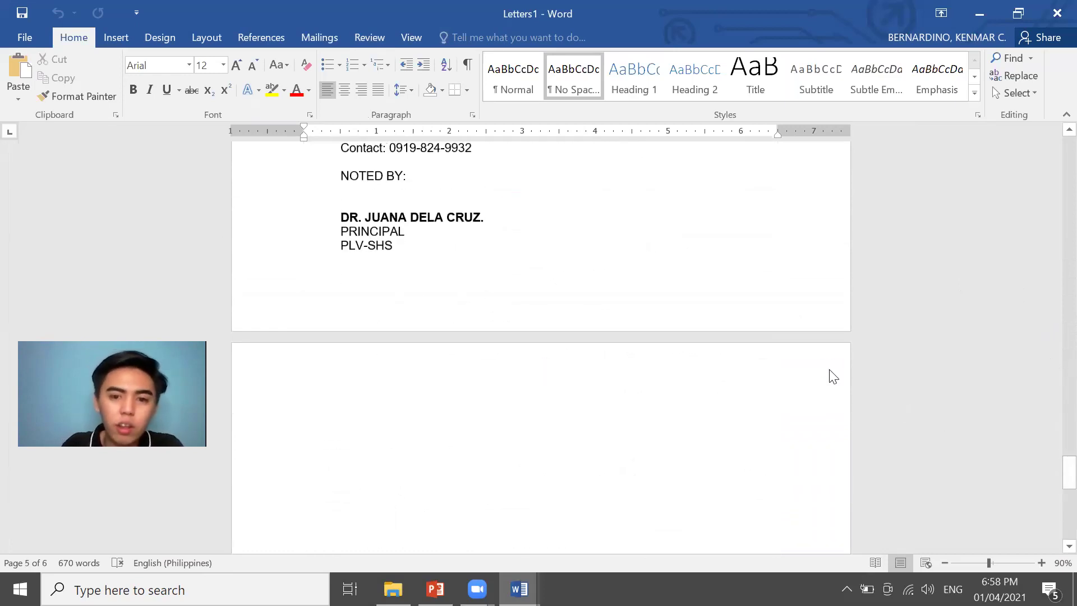
Save the merged letters as a Word document named "MEMORANDUM 2021_with Recipients" in Documents and close it
key(F12)
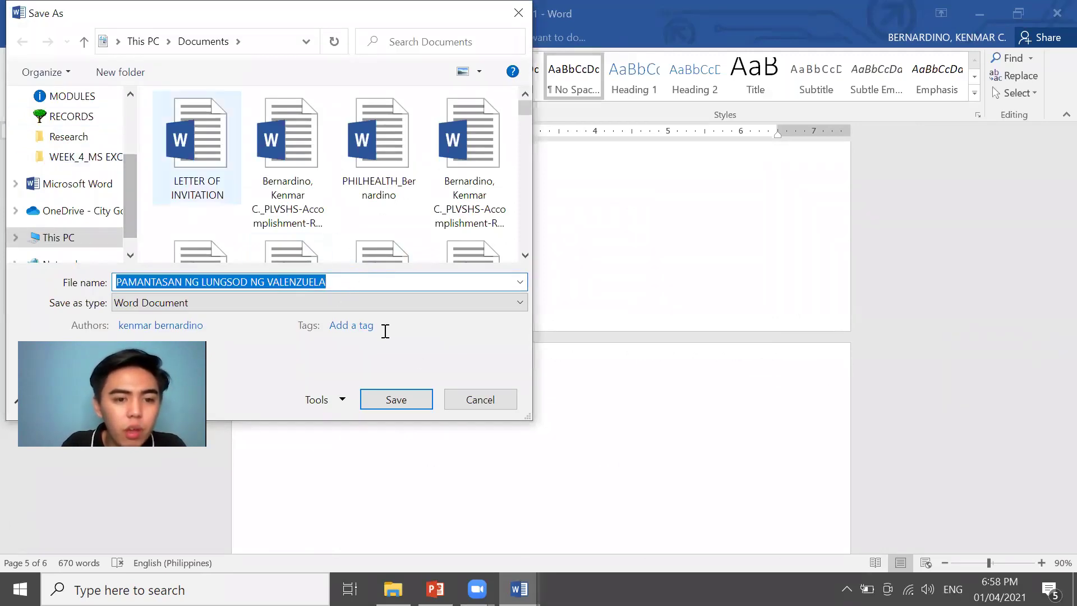
text(mM)
key(BackSpace)
key(BackSpace)
text(MEMORANDUM)
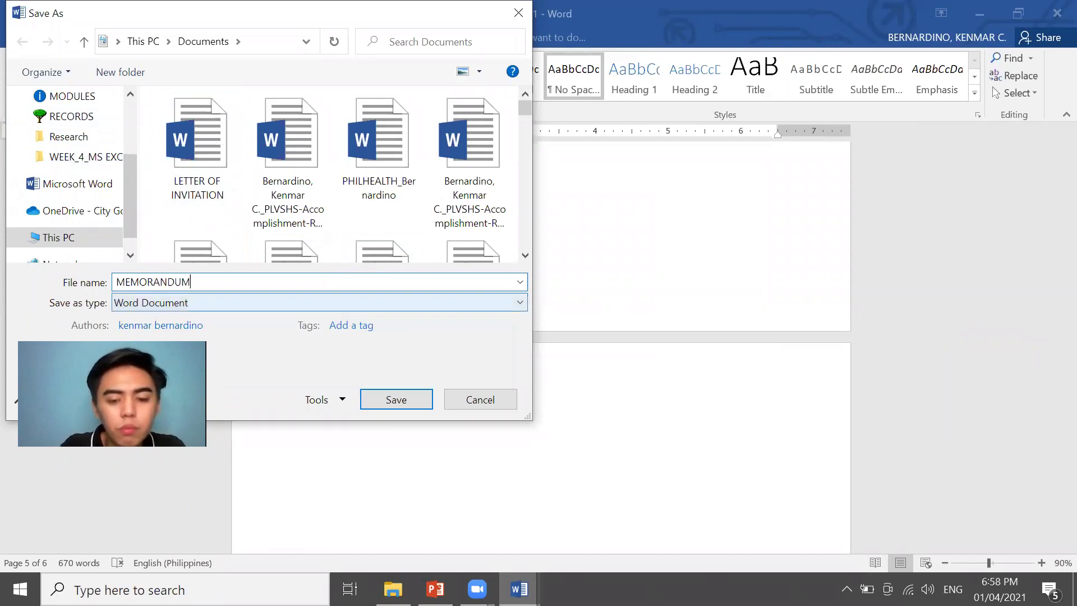
text( 2021_with Recipients)
key(Return)
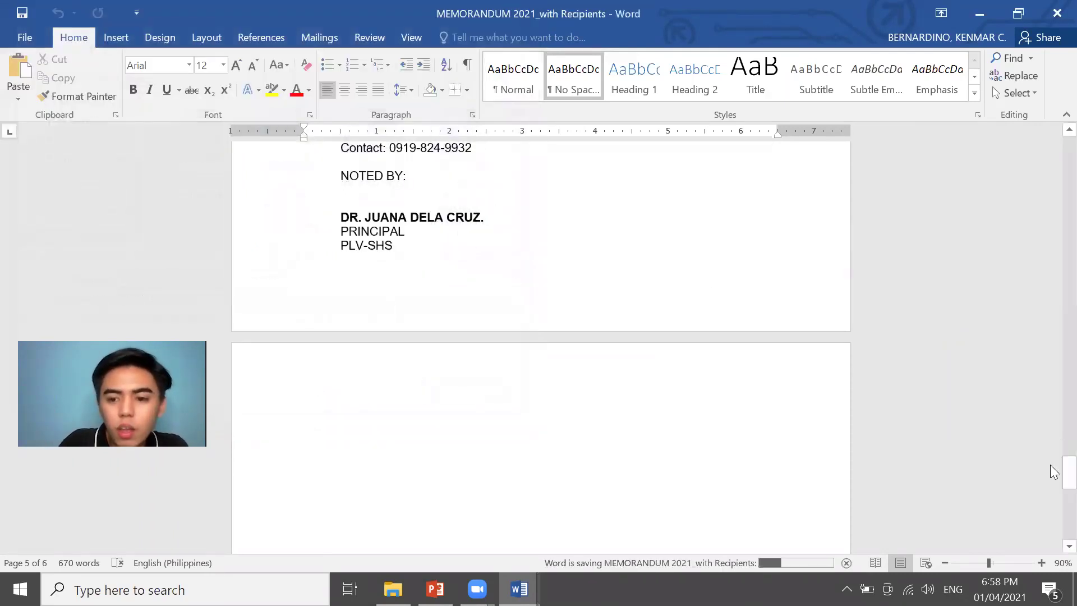
click(1054, 8)
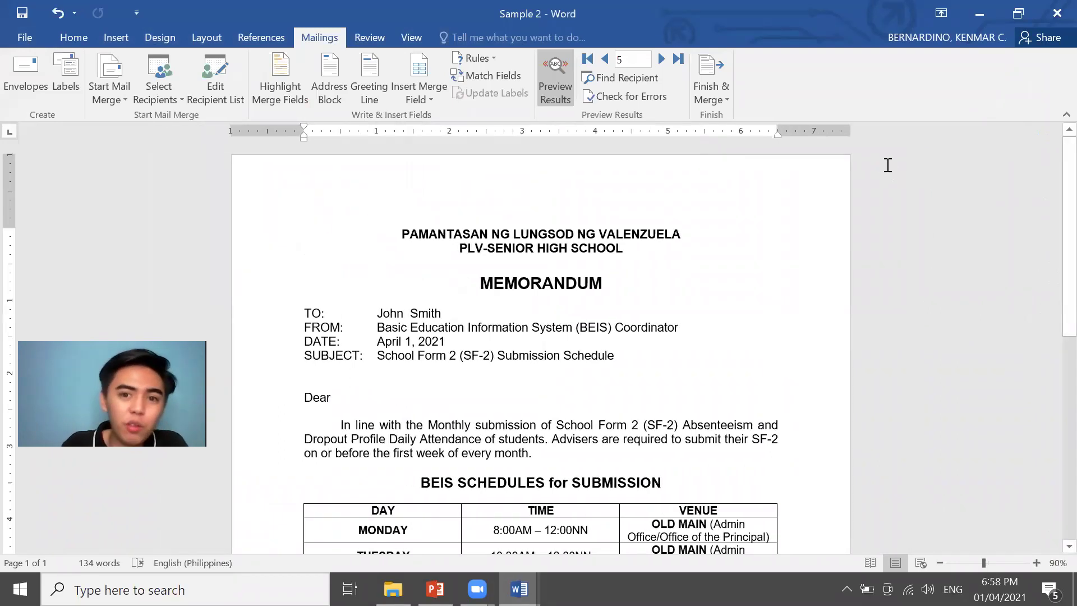
Look over the Sample 2 memorandum, check the Mail Merge slide in PowerPoint, and return to Sample 2 in Word
scroll(774, 283, down, 11)
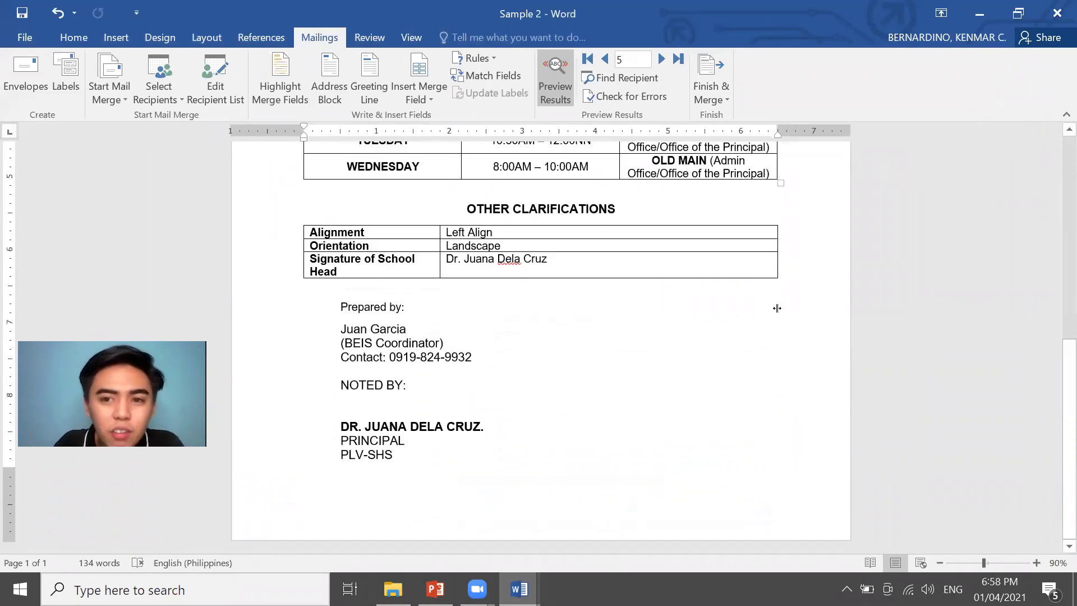
scroll(774, 308, up, 7)
click(435, 589)
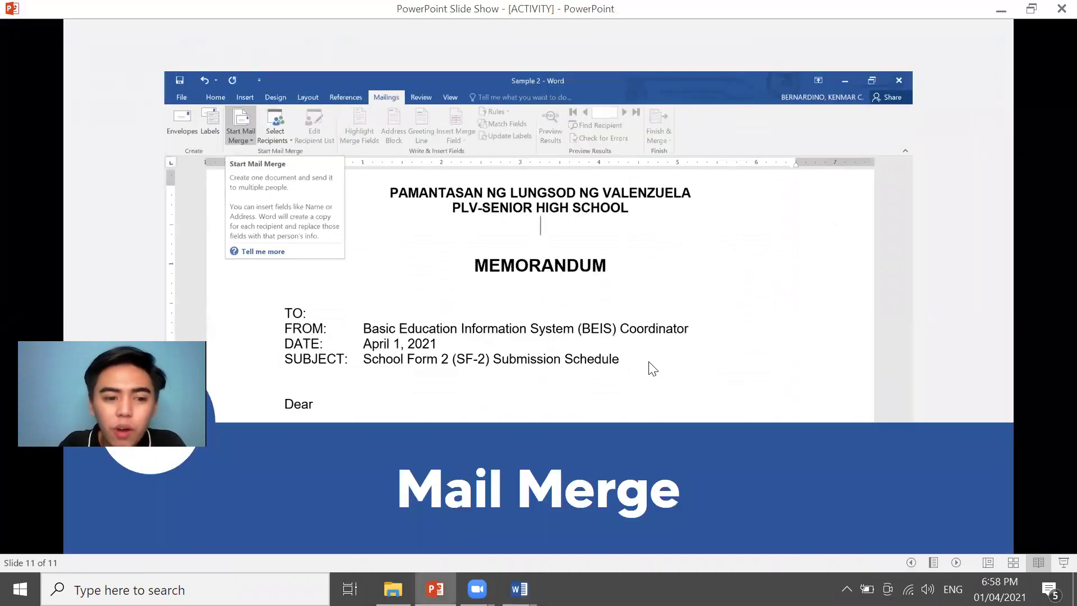
click(519, 589)
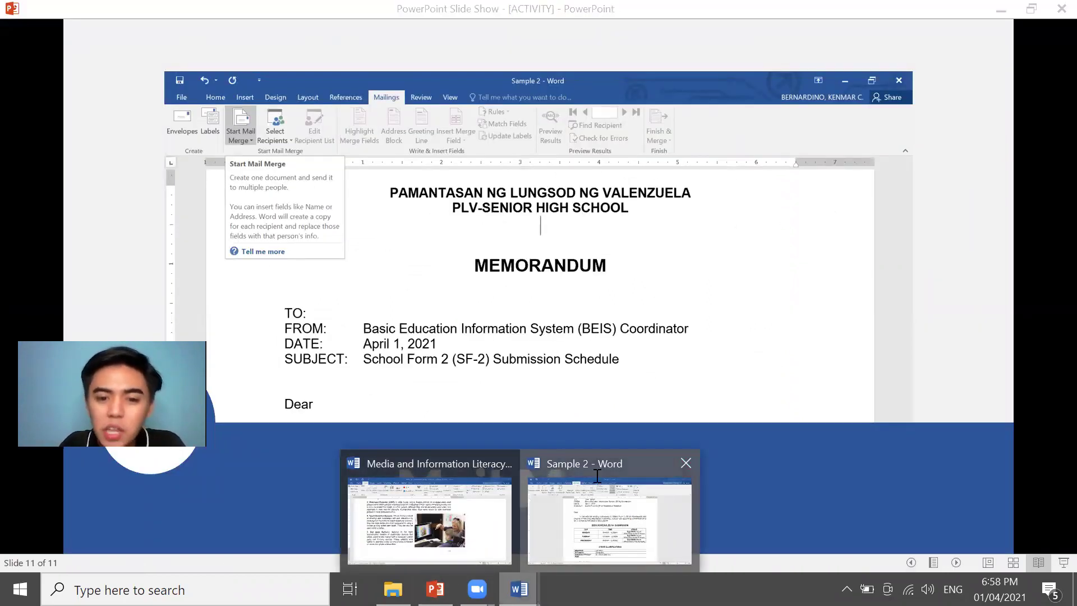
click(598, 506)
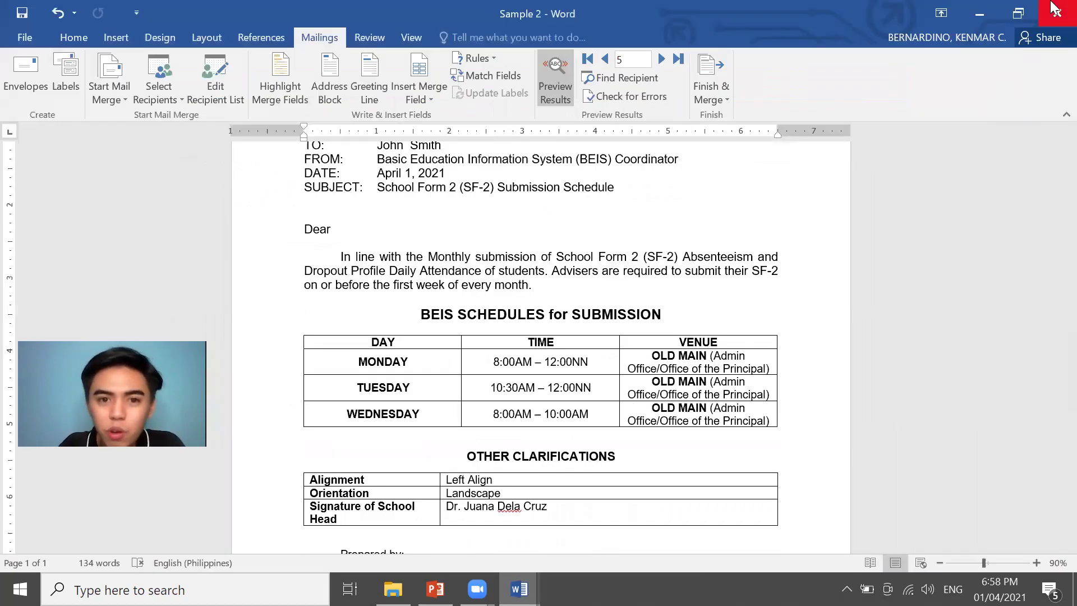